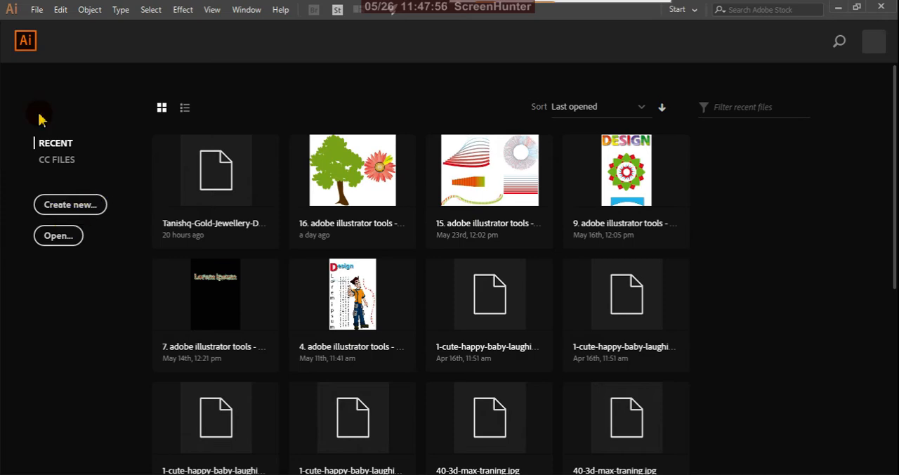
Step: Create a new one-artboard A3 landscape document, 420 by 297 mm, in CMYK at 300 ppi
left_click(87, 208)
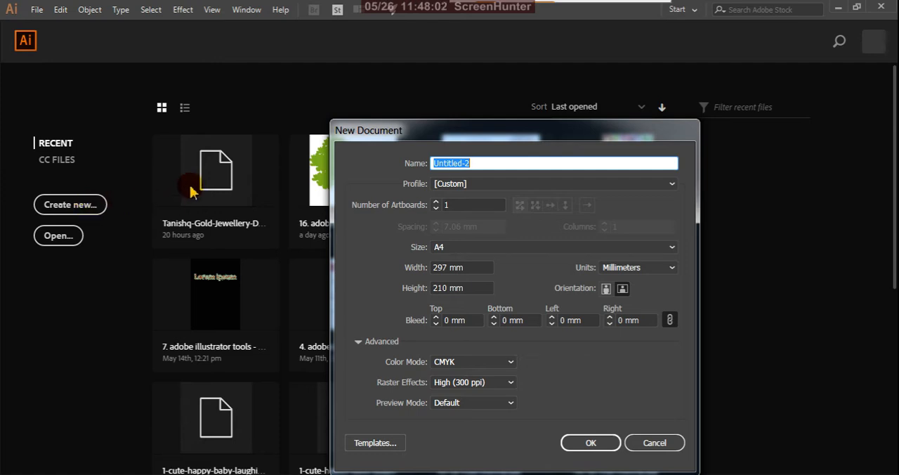
left_click(672, 249)
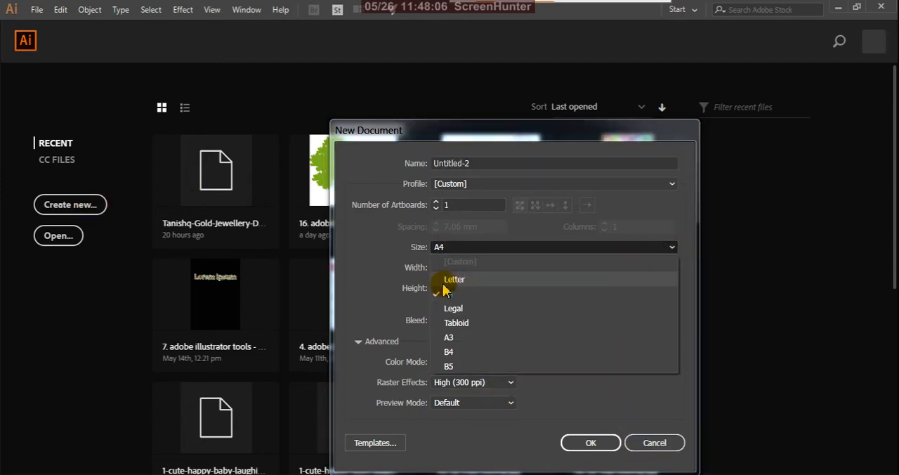
left_click(452, 338)
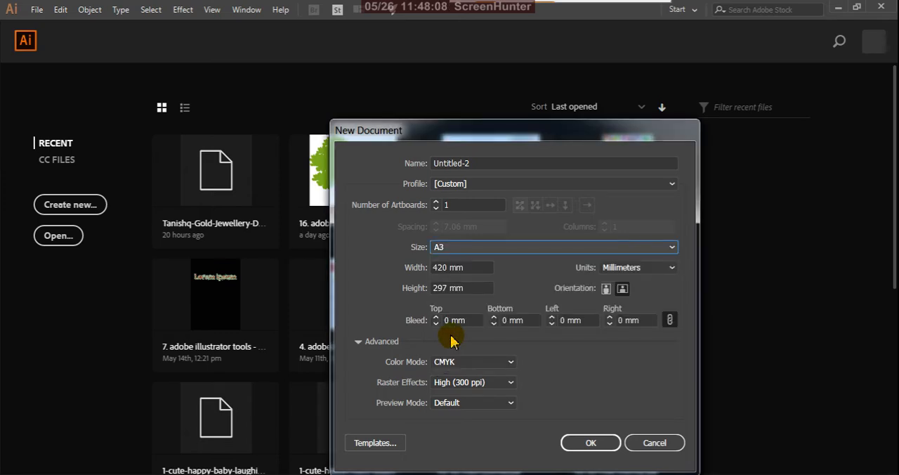
left_click(590, 444)
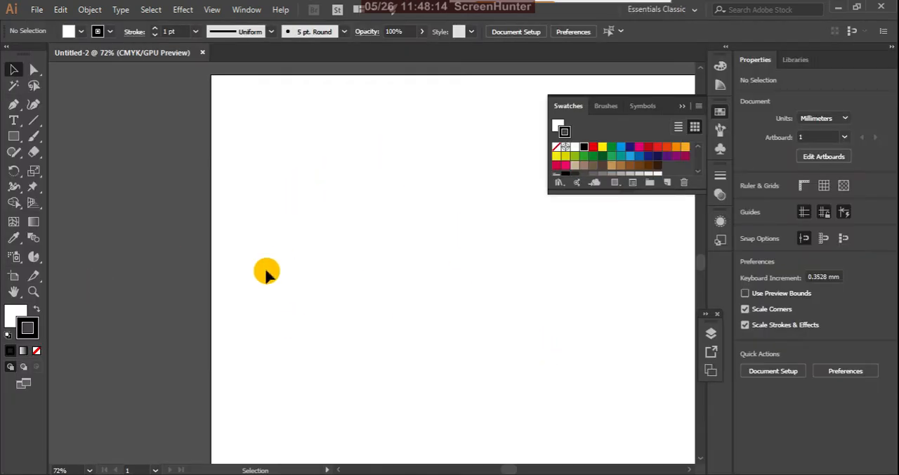
Step: Collapse the floating Swatches group to clear the canvas and fit the whole artboard in view
scroll(276, 260, "down", 3)
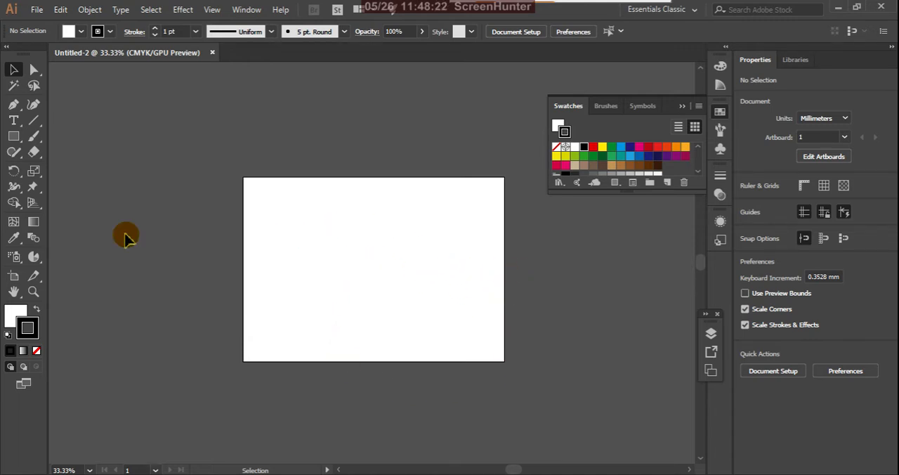
left_click(681, 106)
scroll(389, 287, "up", 2)
scroll(437, 322, "down", 1)
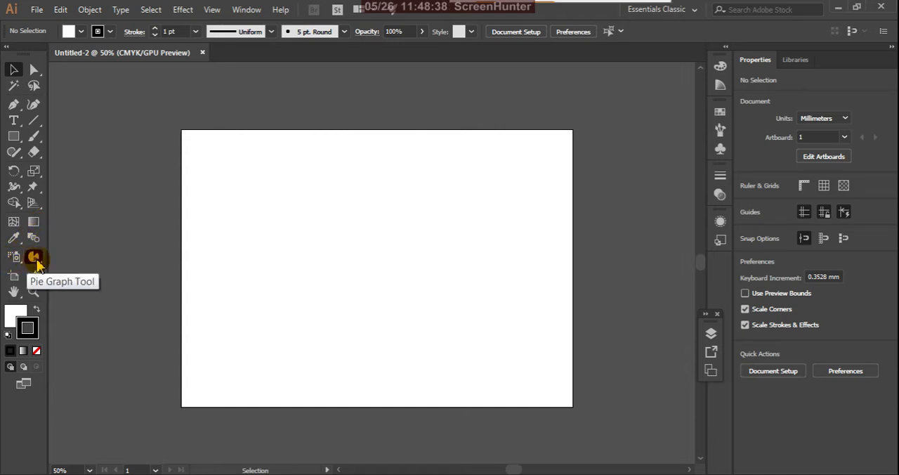
Step: Draw a column graph across the lower-left half of the artboard with the Column Graph tool
left_click(33, 257)
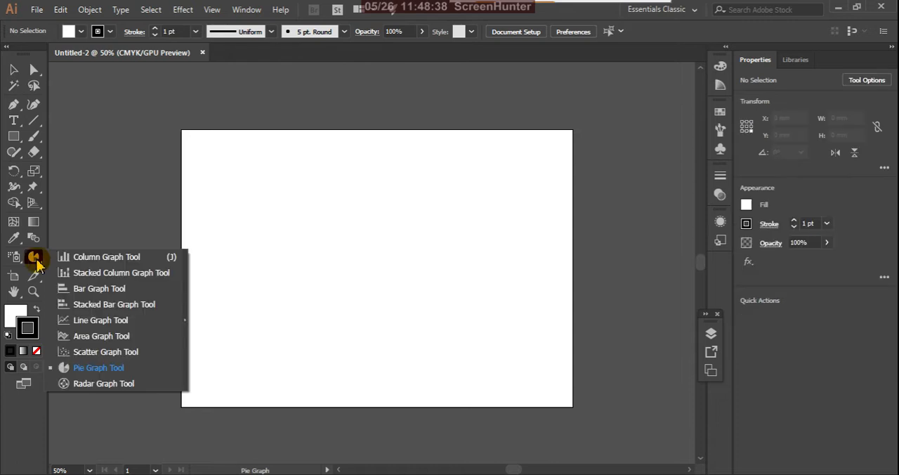
left_click(90, 258)
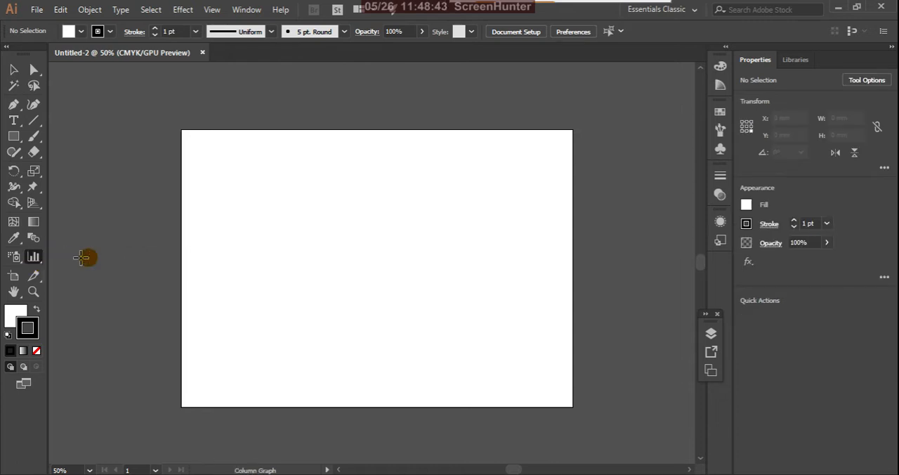
left_click(35, 258)
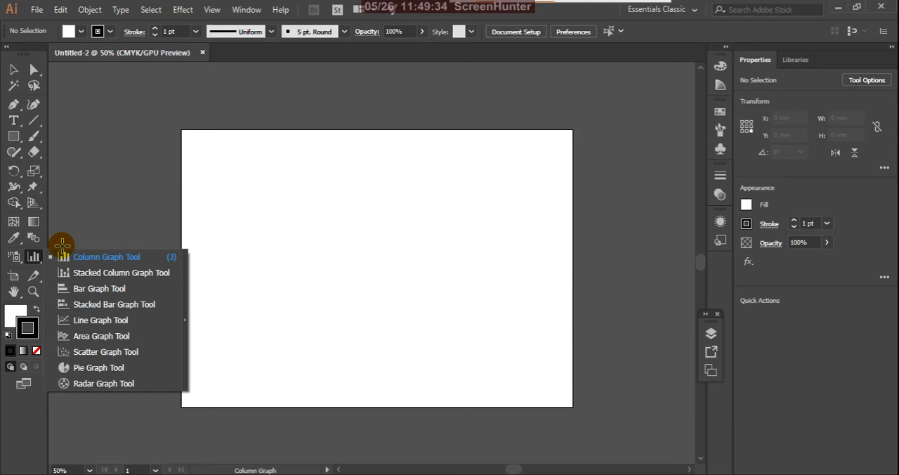
left_click(12, 69)
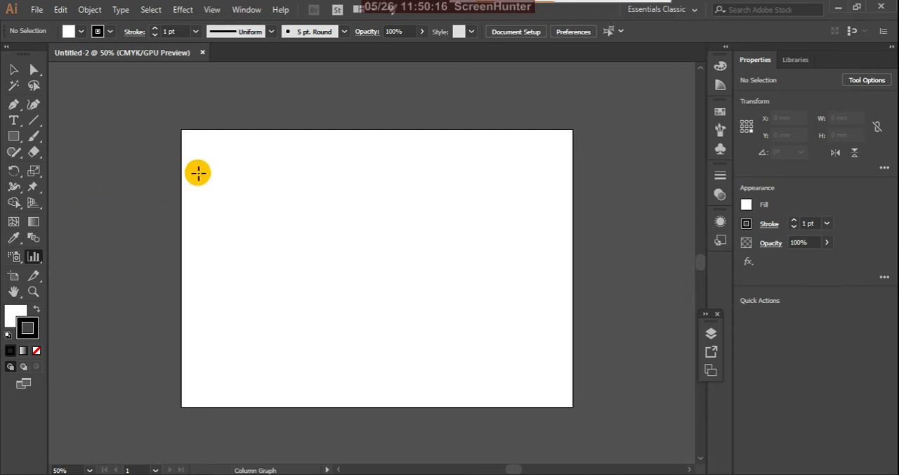
left_click(39, 261)
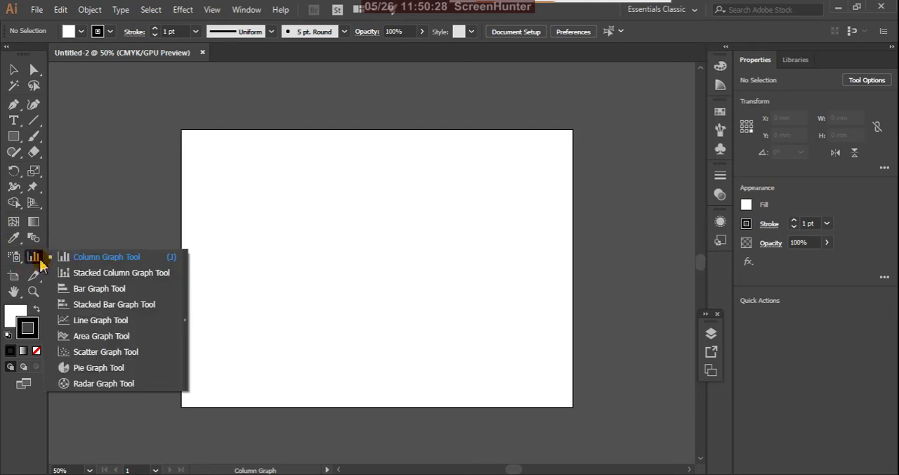
left_click(114, 260)
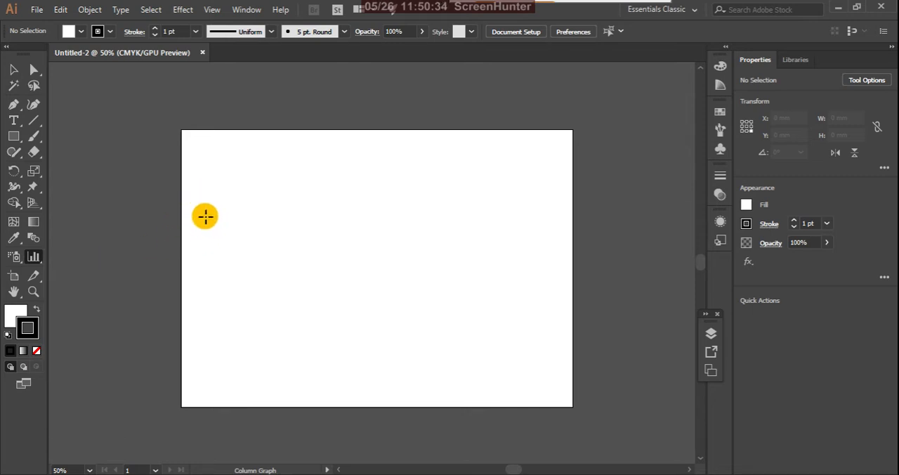
left_click_drag(204, 215, 392, 366)
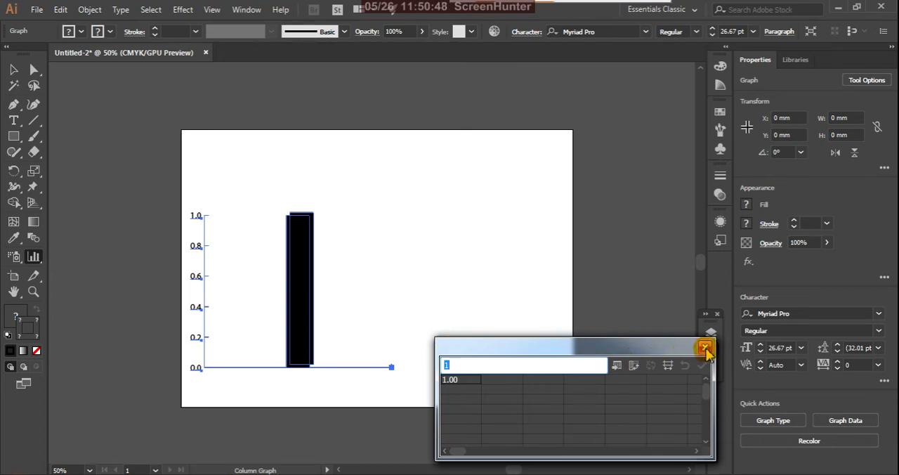
Step: Switch to the Excel workbook to examine the export and import table, and return to Illustrator
left_click(532, 474)
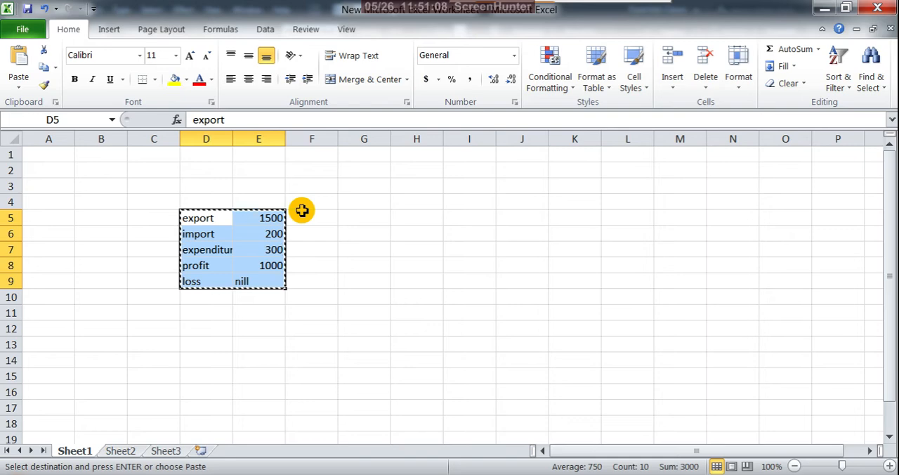
key("alt+Tab")
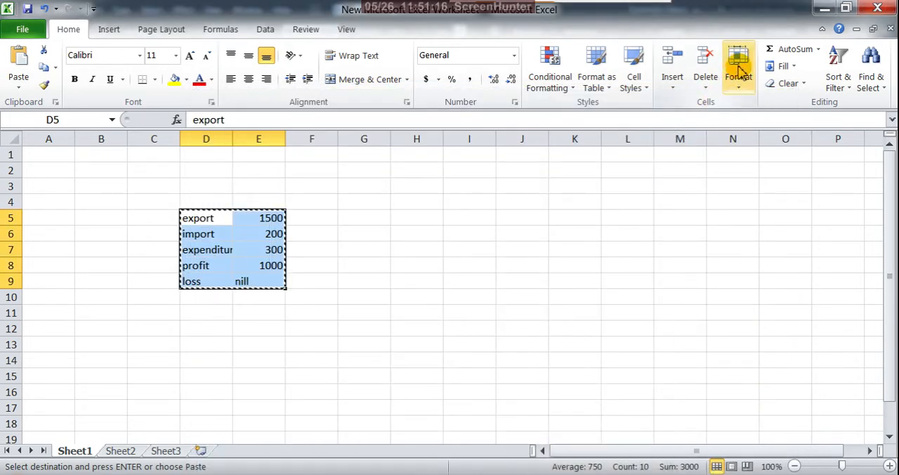
left_click(825, 9)
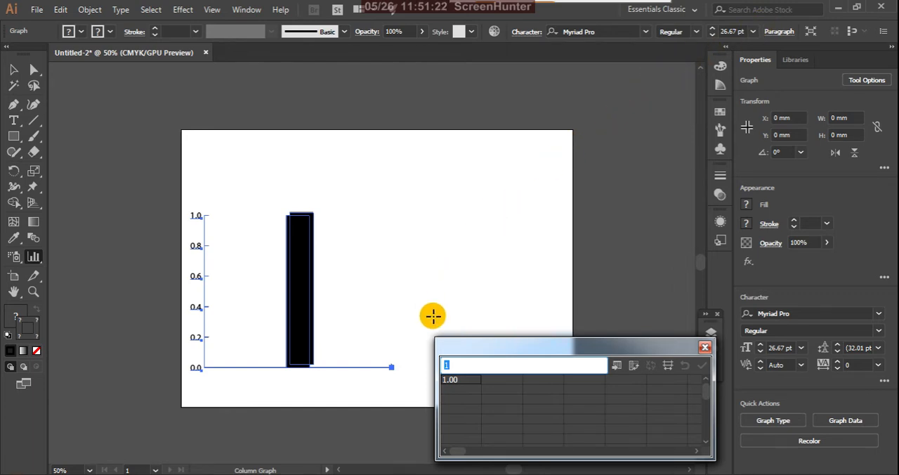
Step: Enter 2, 3 and 4 below the 1 in the first column of the graph data
left_click_drag(516, 349, 504, 195)
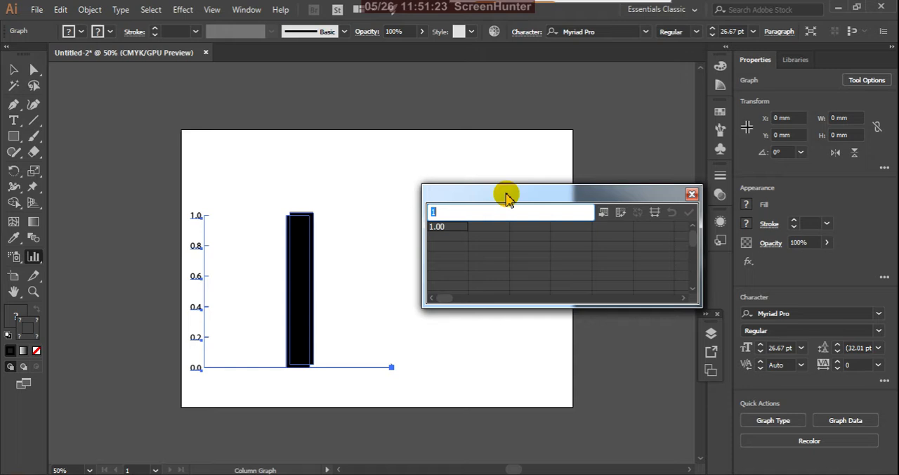
left_click(447, 241)
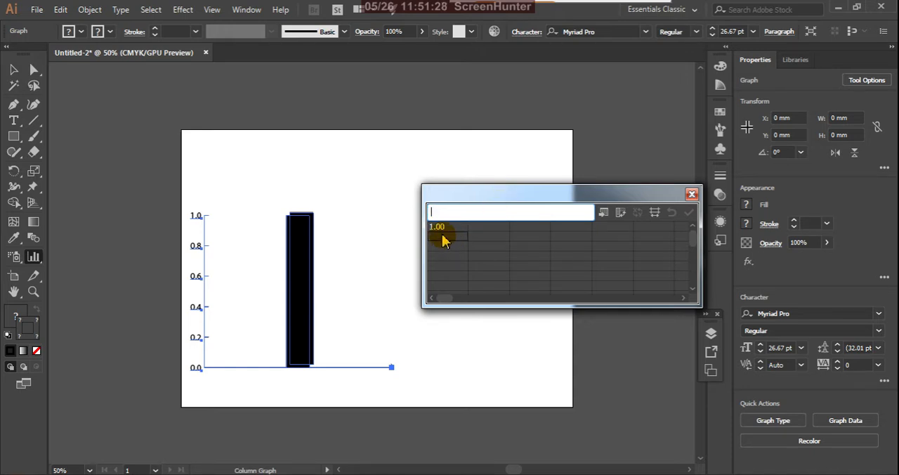
type("2")
left_click(446, 250)
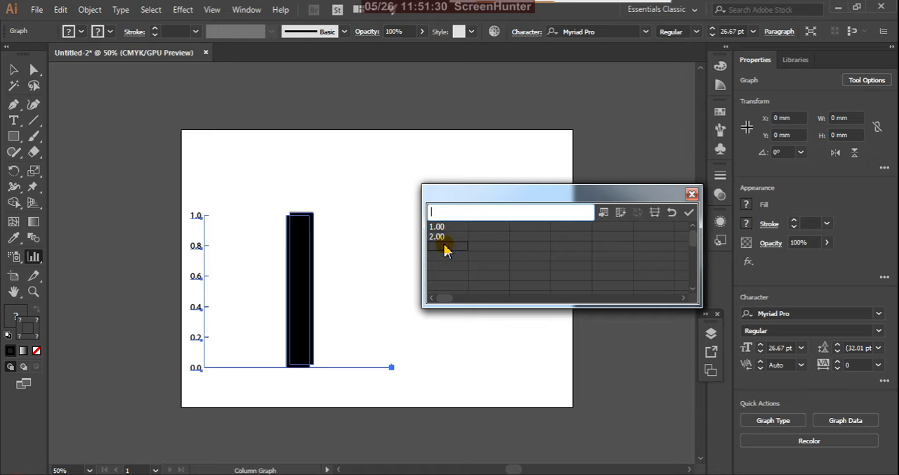
type("3")
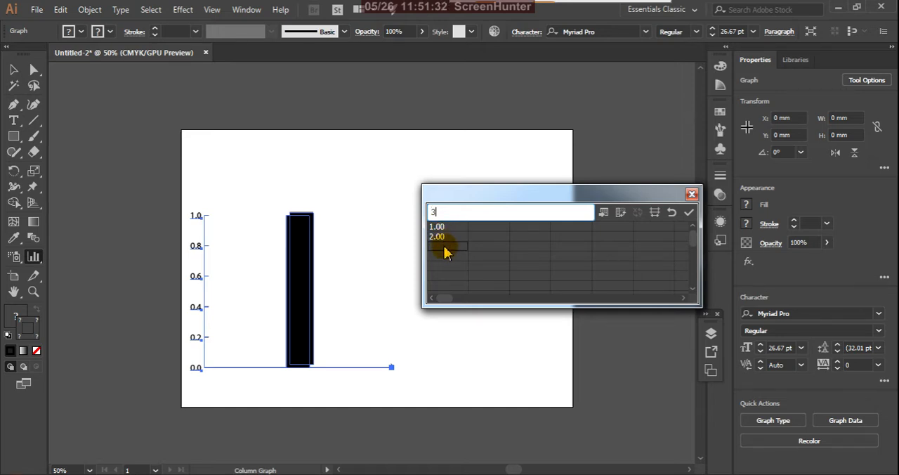
left_click(448, 255)
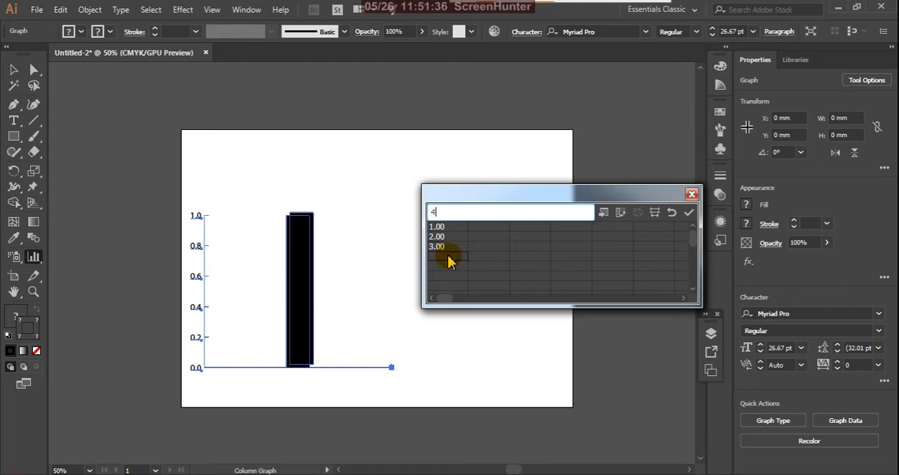
Step: Enter sugar, rice, wheat and dal down the second column of the graph data and apply it to the graph
left_click(489, 232)
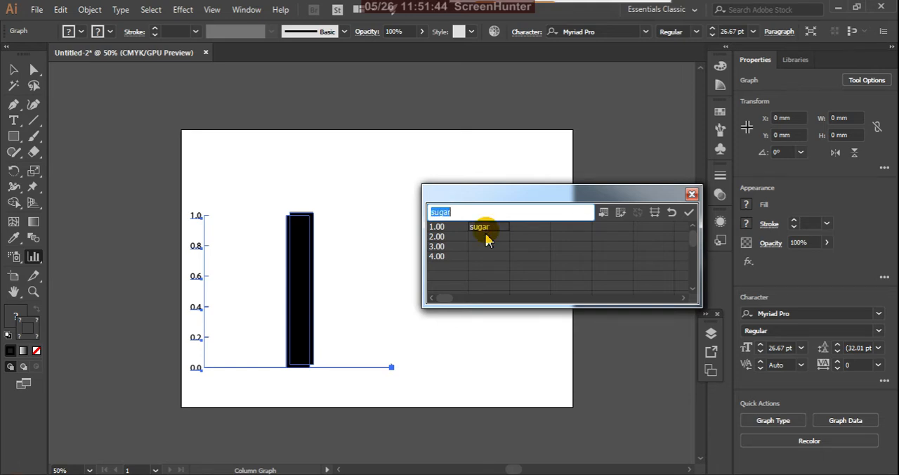
left_click(488, 239)
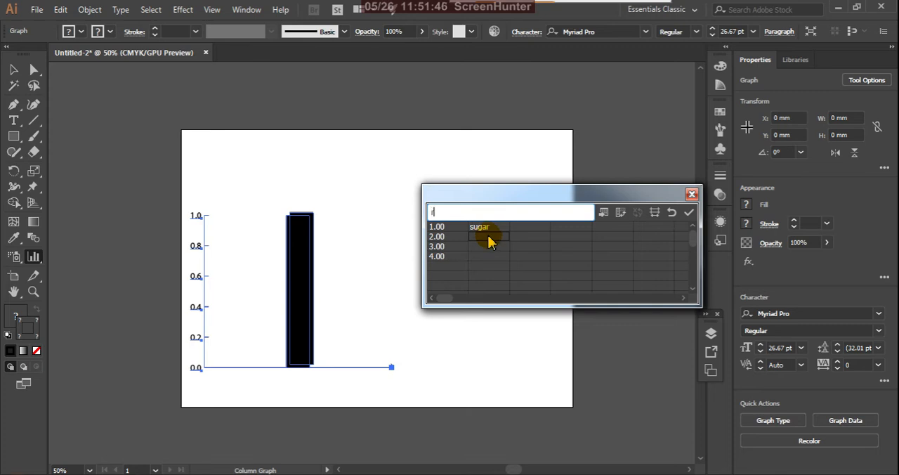
type("rice")
left_click(489, 247)
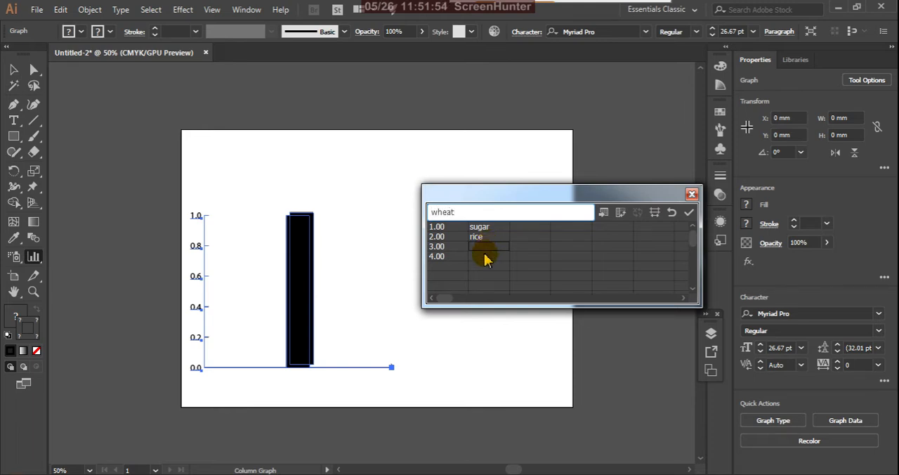
left_click(484, 260)
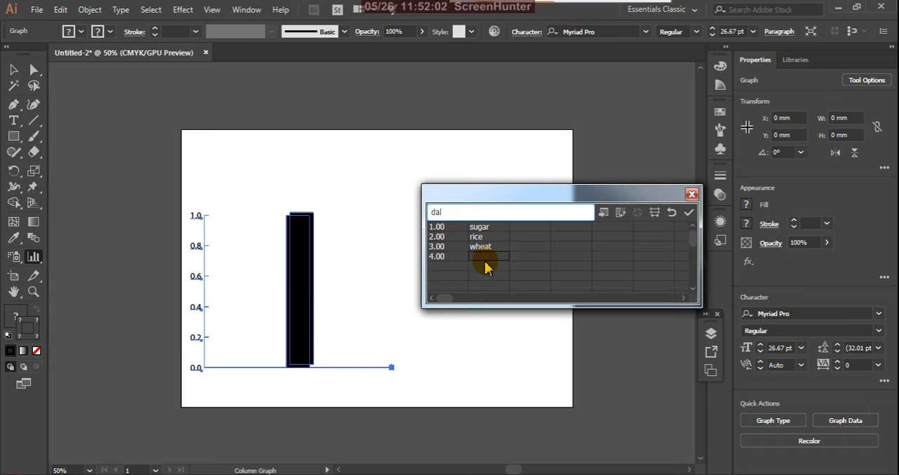
left_click(487, 266)
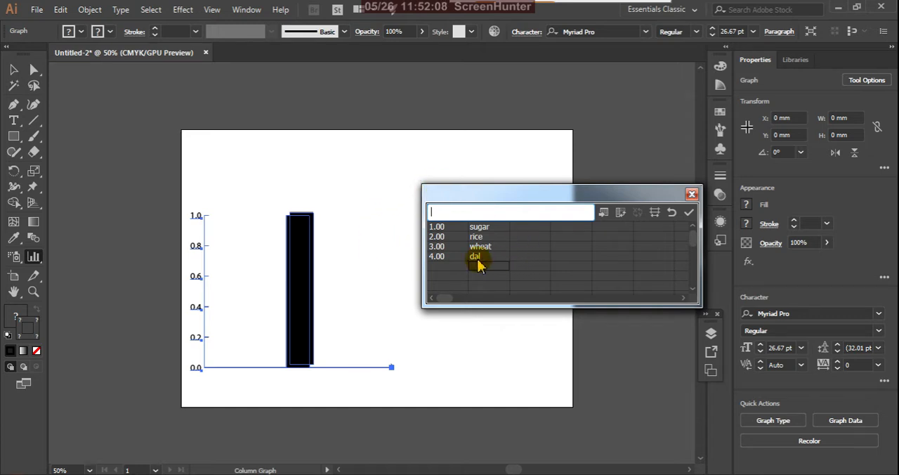
left_click(689, 214)
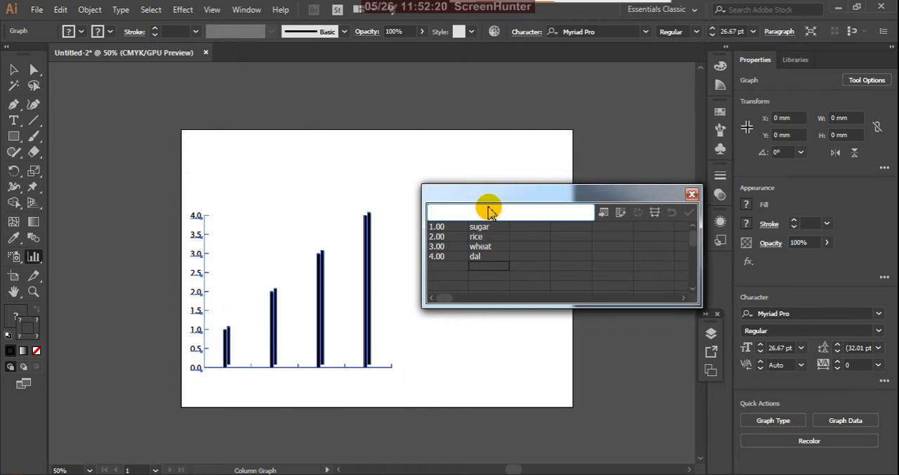
Step: Transpose the rows and columns of the graph data, apply the change and close the data window
left_click(620, 214)
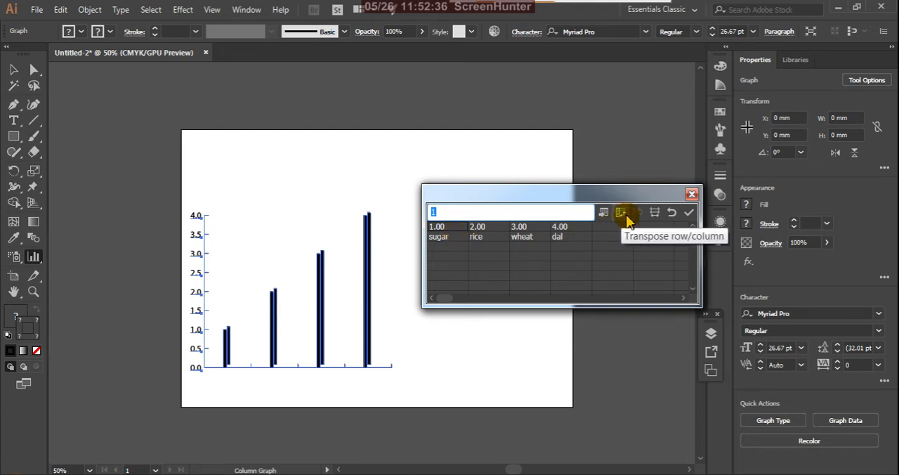
left_click(689, 214)
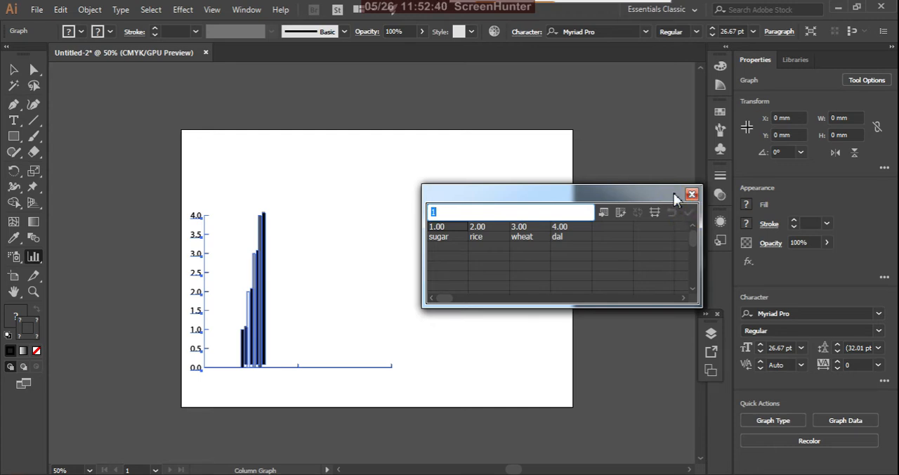
left_click_drag(674, 195, 670, 230)
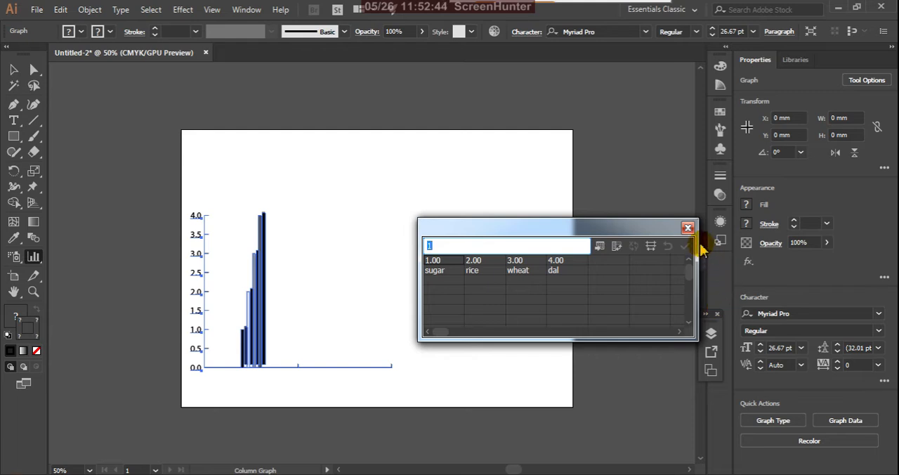
left_click(688, 228)
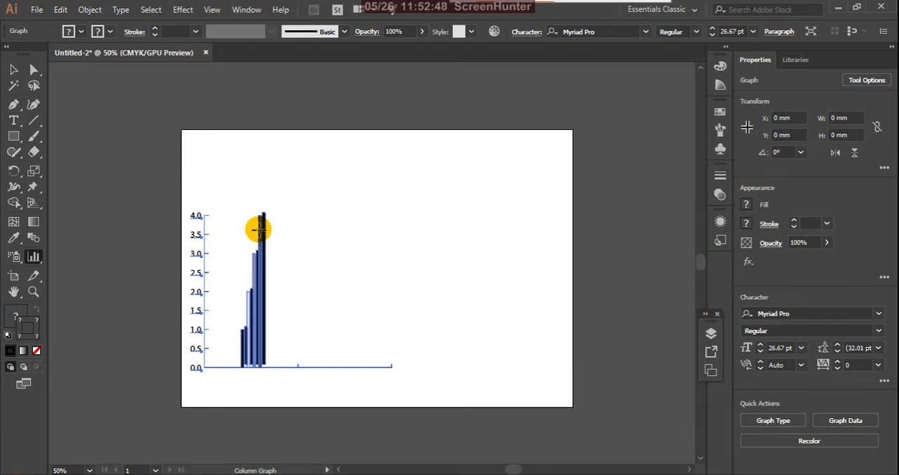
Step: Delete the column graph from the artboard
left_click(13, 68)
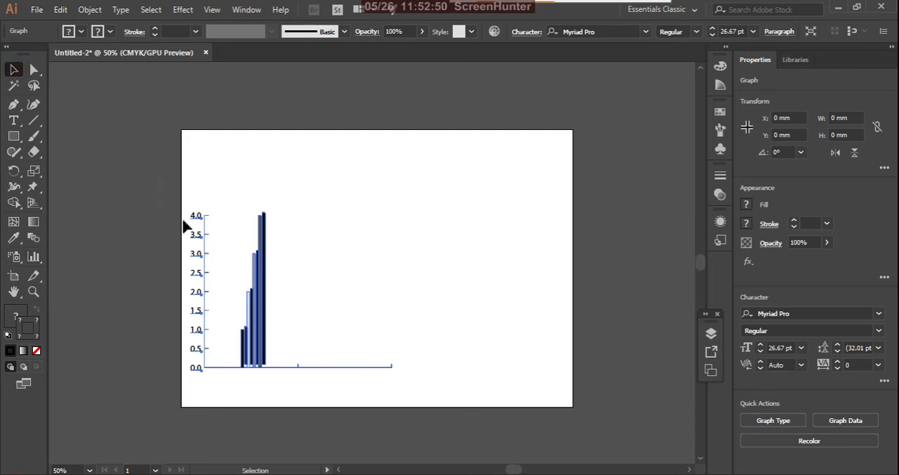
scroll(518, 468, "down", 2)
key("Delete")
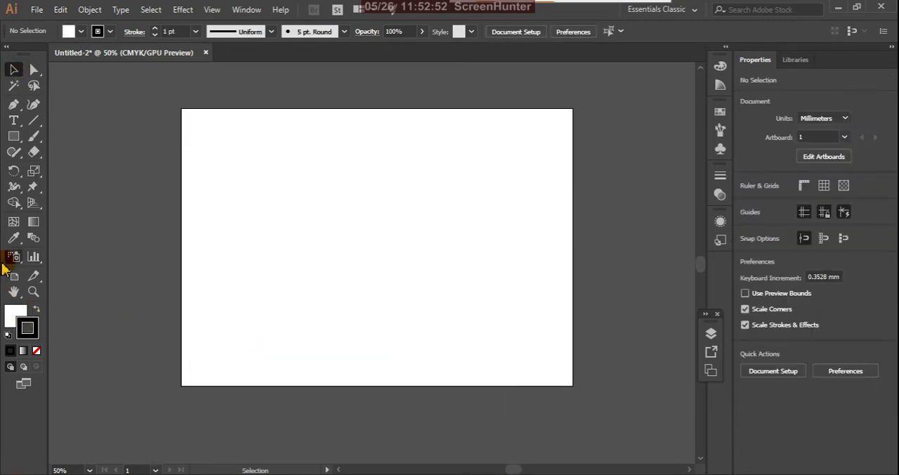
Step: Draw a new column graph across the lower-left half of the empty artboard
left_click(34, 259)
left_click_drag(34, 259, 66, 256)
left_click_drag(209, 213, 403, 360)
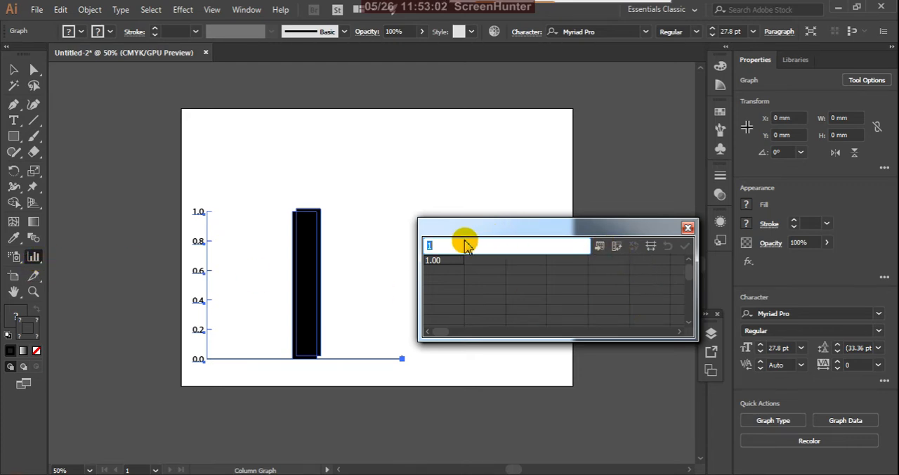
Step: Paste the export, import, expenditure, profit and loss table copied from the Excel workbook into the graph data and apply it
key("alt+Tab")
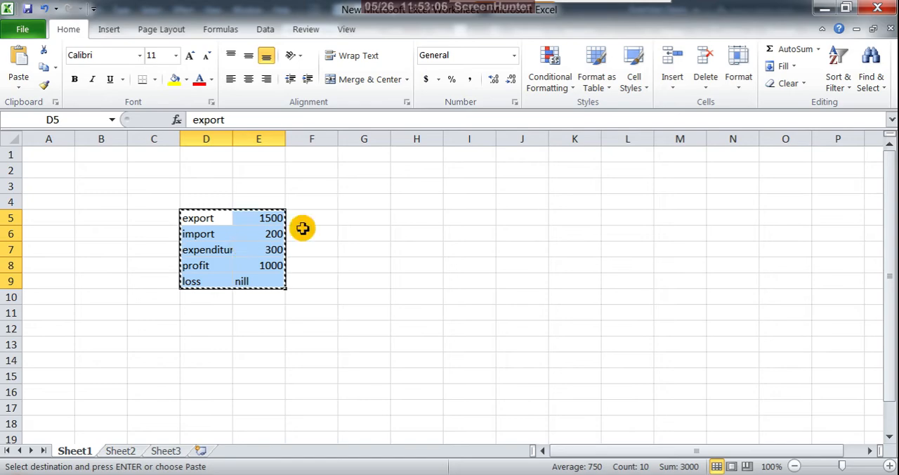
left_click(823, 12)
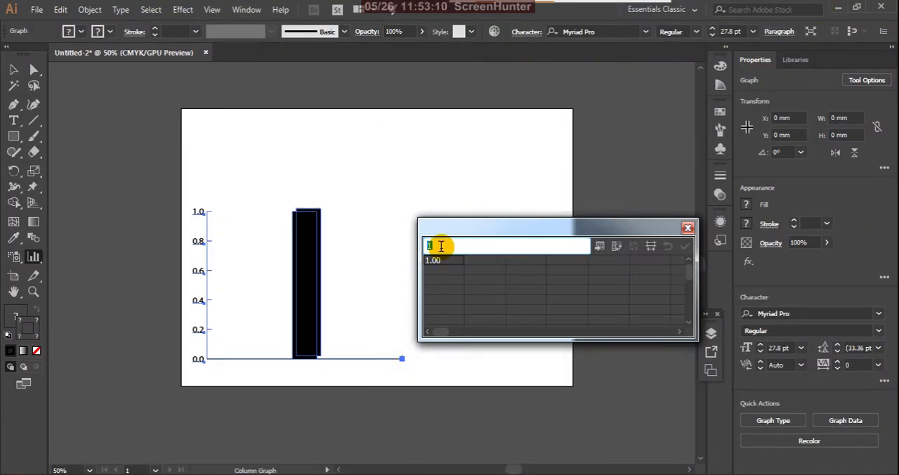
type("export\t1500.00 import\t200.00 expenditure\t300.00 profit\t1000.00 loss\tnill")
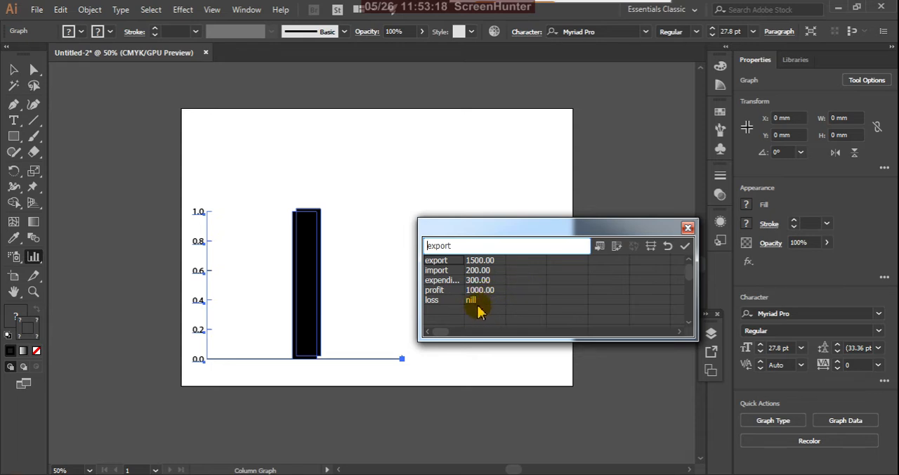
left_click(685, 247)
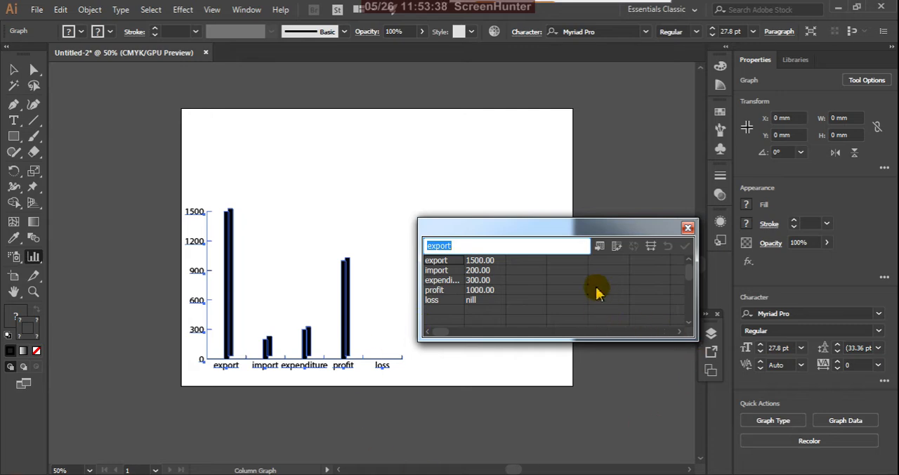
Step: Transpose the rows and columns of the graph data, apply the change and move the data window clear of the graph
left_click(616, 247)
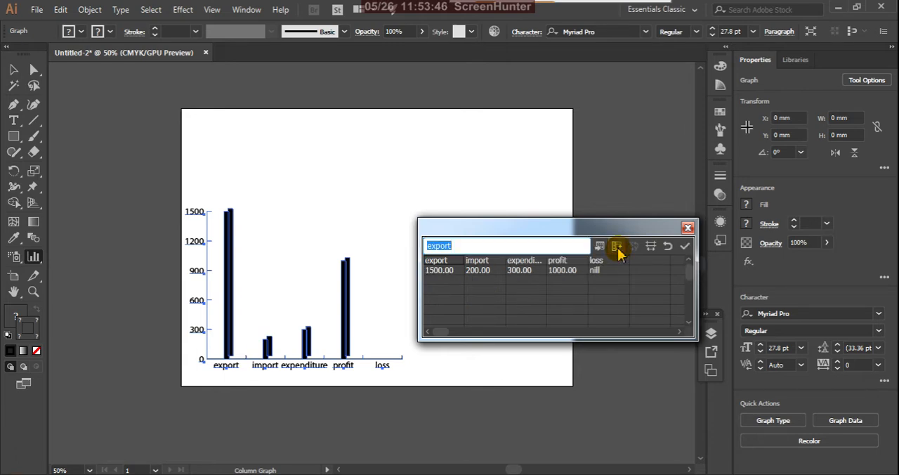
left_click(685, 248)
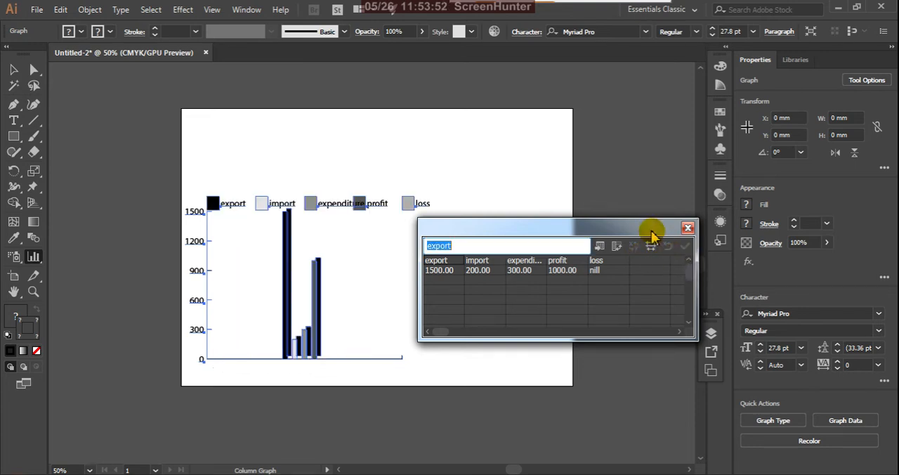
left_click_drag(658, 236, 713, 336)
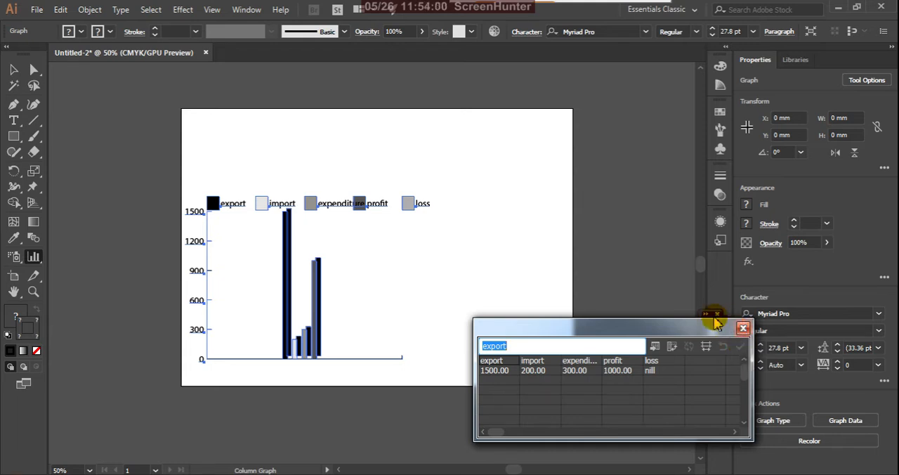
Step: In the graph type options, turn off the drop shadow, legend across top, first row in front and first column in front
double_click(34, 258)
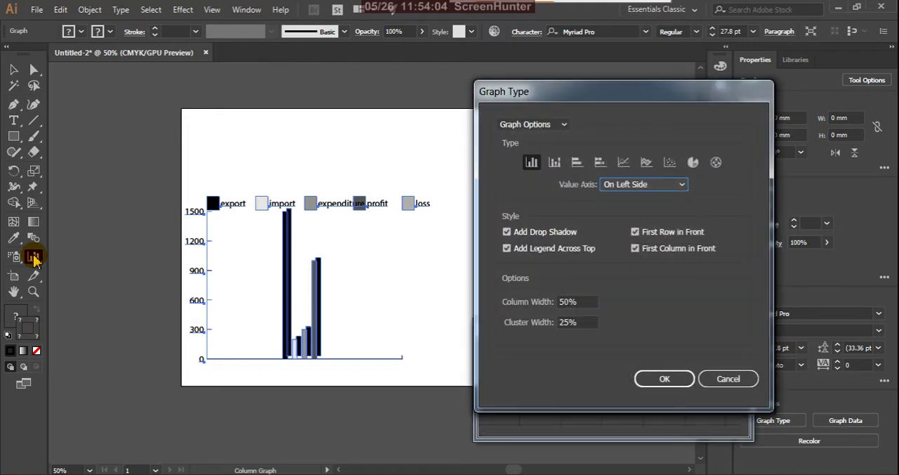
left_click_drag(582, 101, 554, 168)
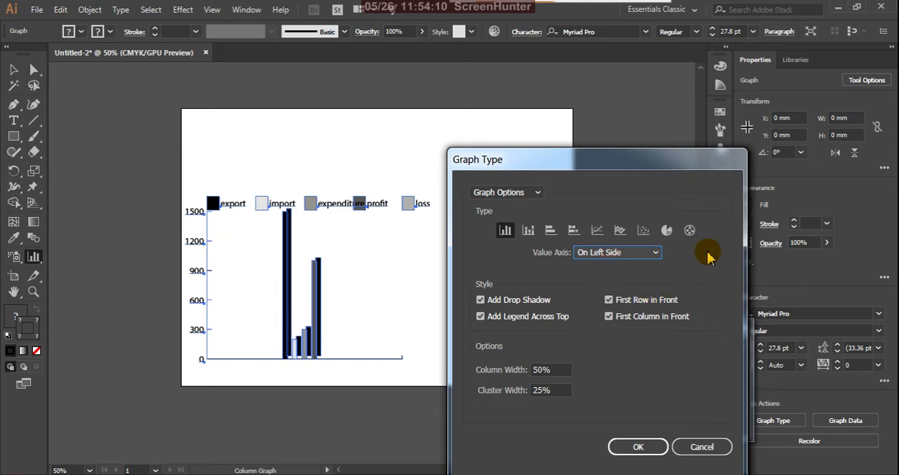
left_click(655, 254)
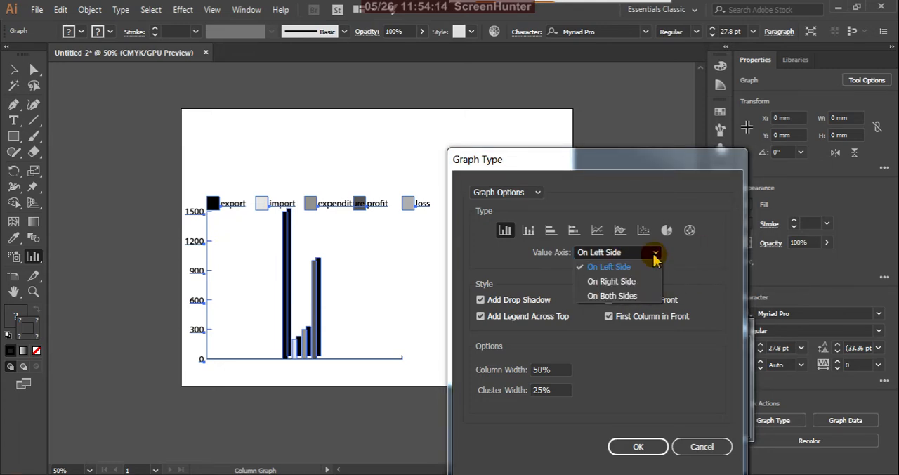
left_click(655, 257)
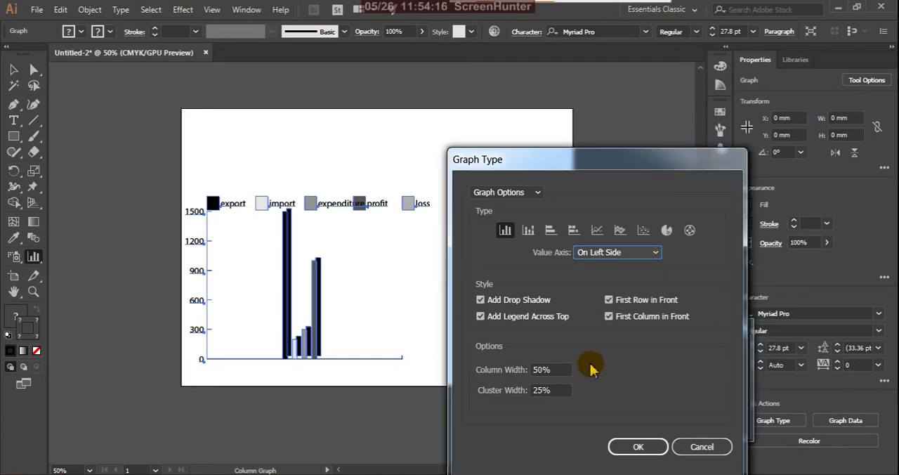
left_click(481, 301)
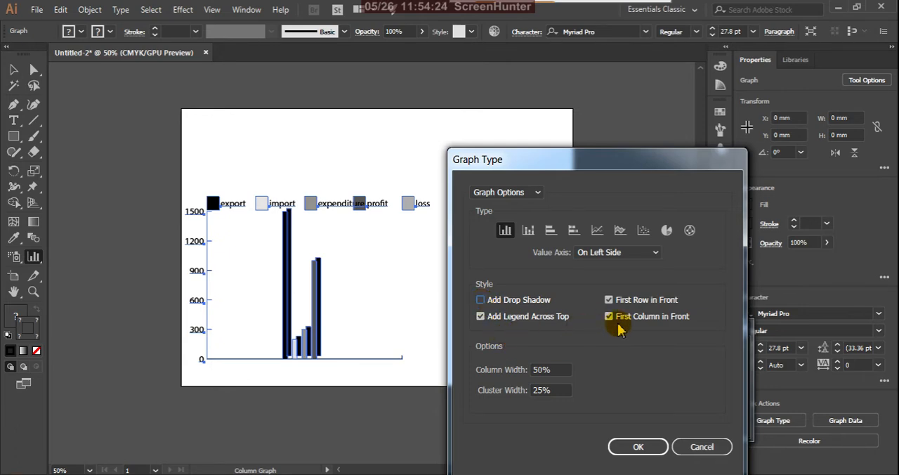
left_click(480, 317)
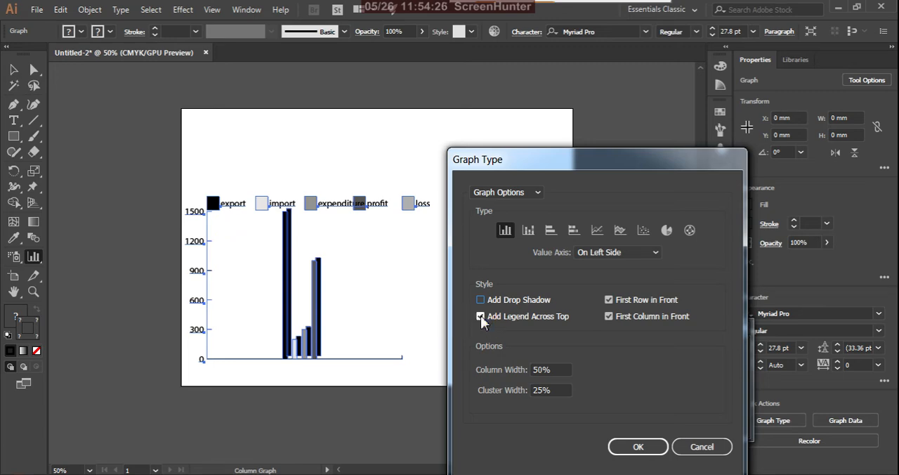
left_click(609, 300)
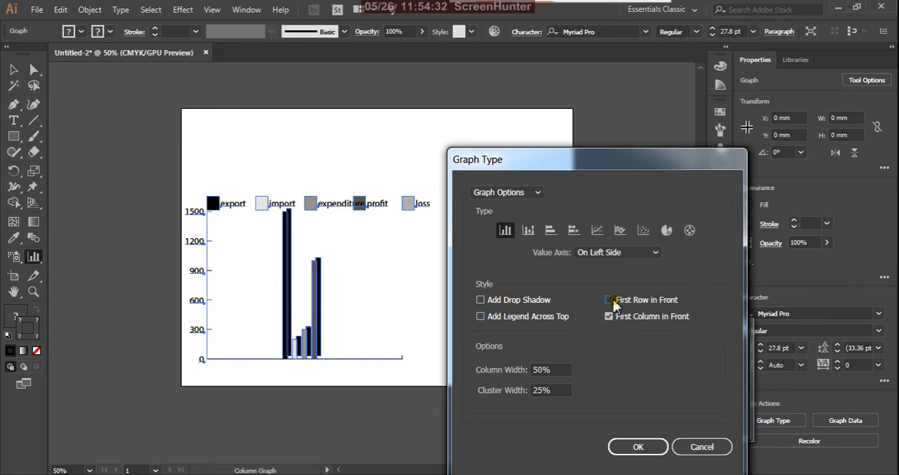
left_click(608, 317)
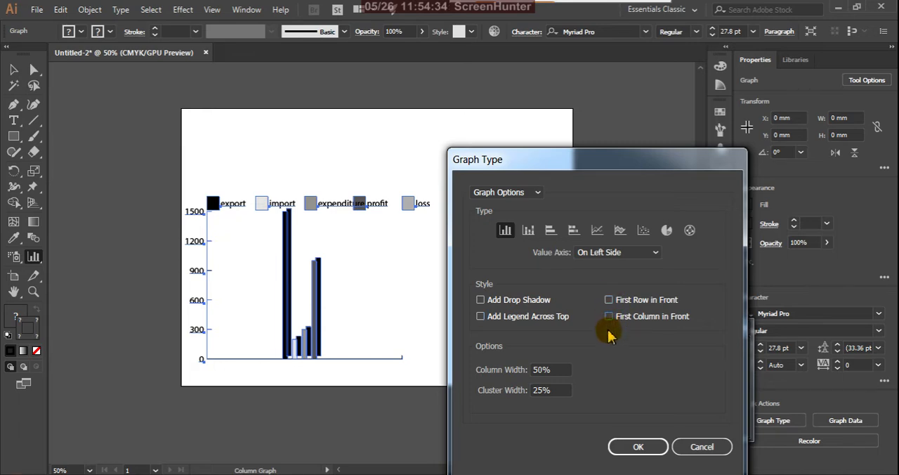
Step: Set the graph's column width to 75% and cluster width to 35%, and apply the graph options
double_click(555, 370)
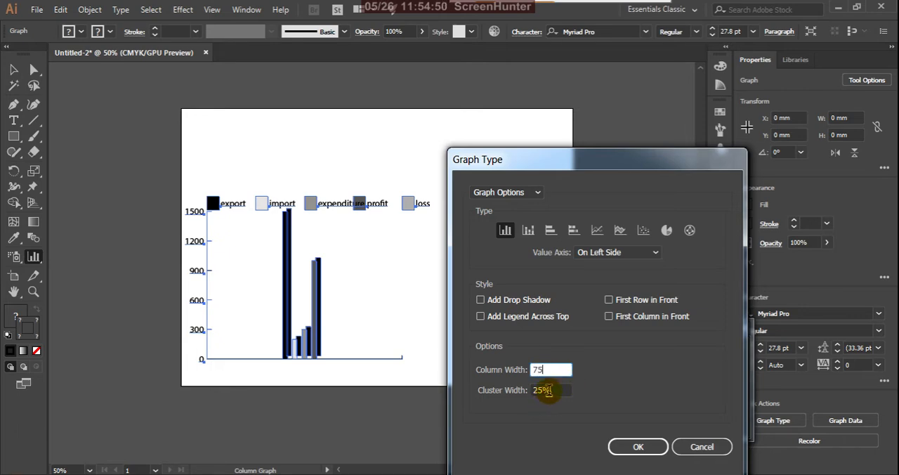
left_click(548, 390)
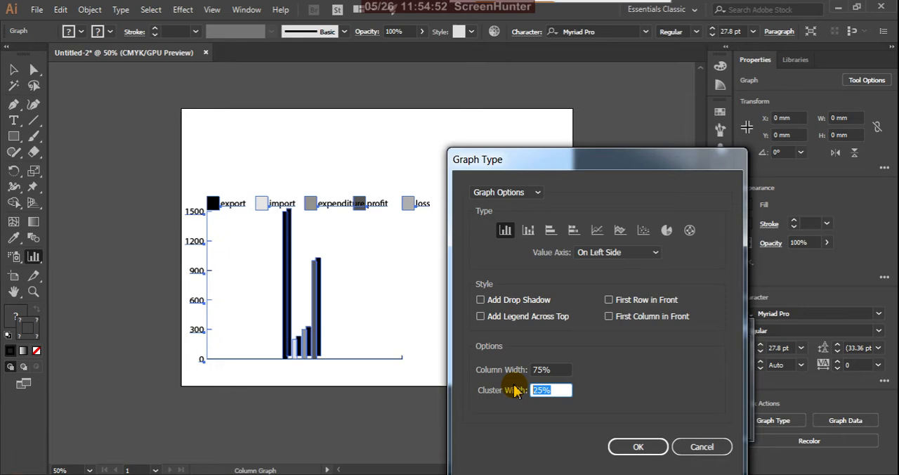
type("35")
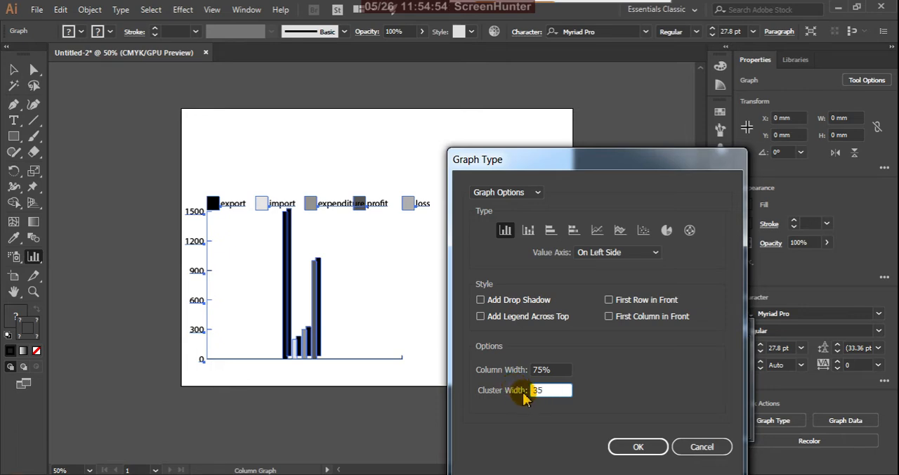
left_click(628, 447)
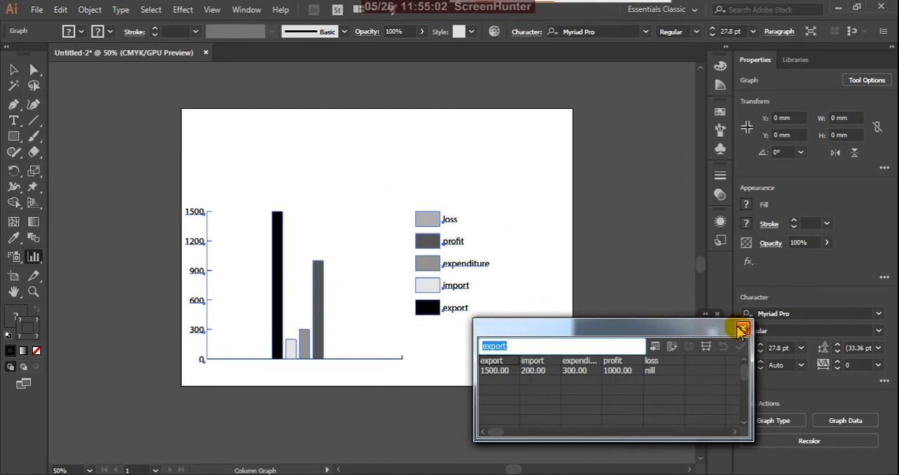
Step: Close the graph data window and deselect the column graph
left_click_drag(742, 330, 696, 336)
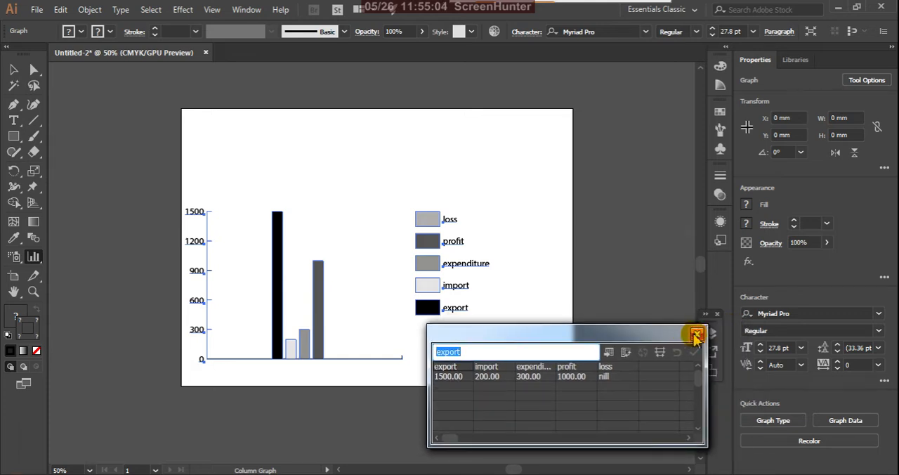
left_click(696, 336)
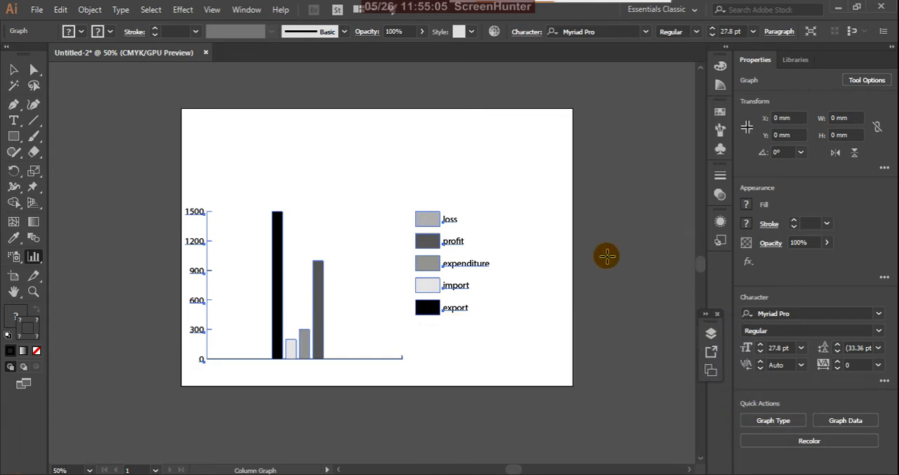
left_click(16, 70)
left_click(295, 161)
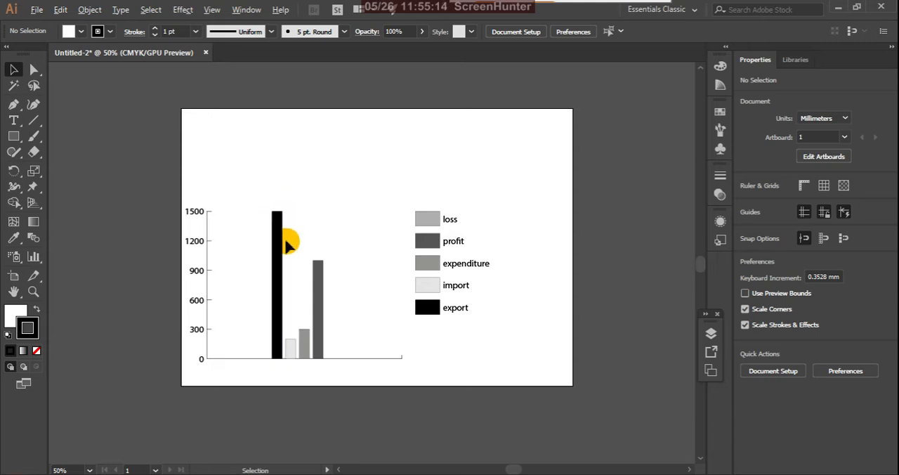
scroll(283, 238, "up", 1)
scroll(302, 235, "down", 1)
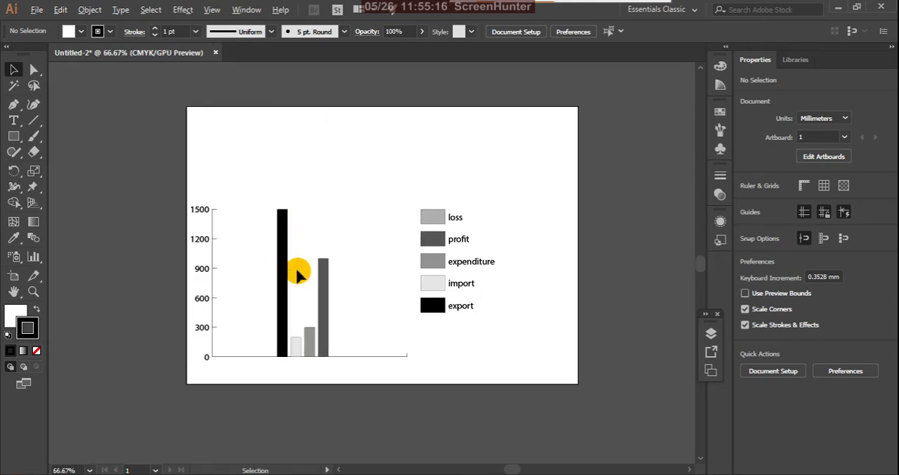
scroll(296, 276, "down", 1)
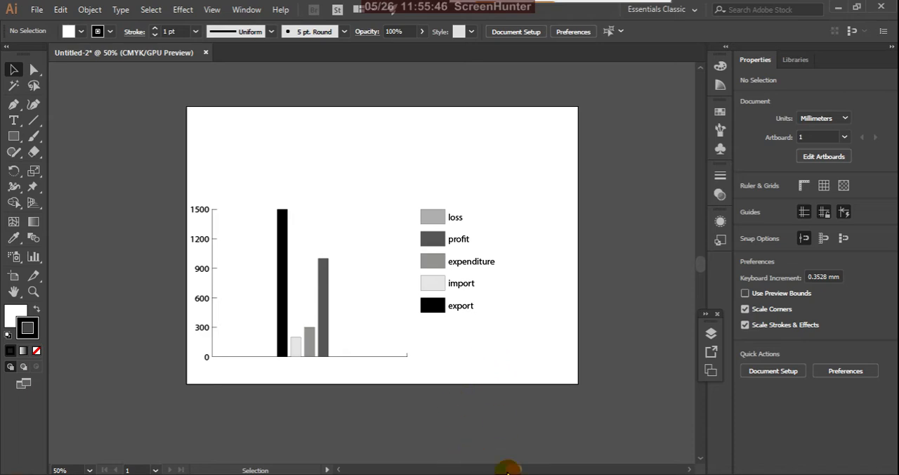
Step: Examine the Value Axis and Category Axis settings of the graph type options, including the tick mark length choices, and cancel
left_click(34, 257)
double_click(34, 258)
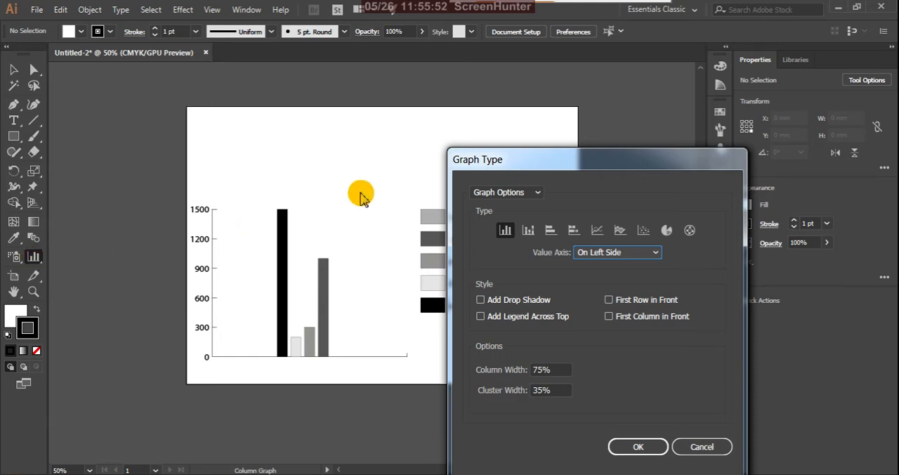
left_click_drag(538, 156, 537, 198)
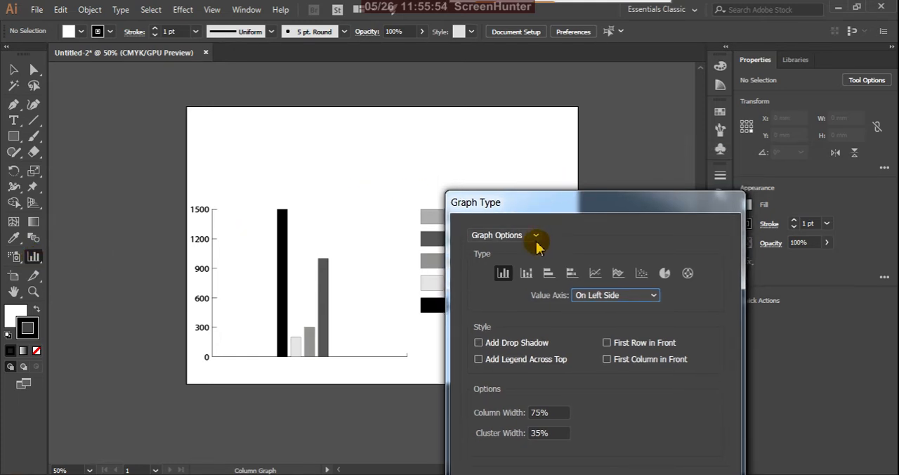
left_click(536, 236)
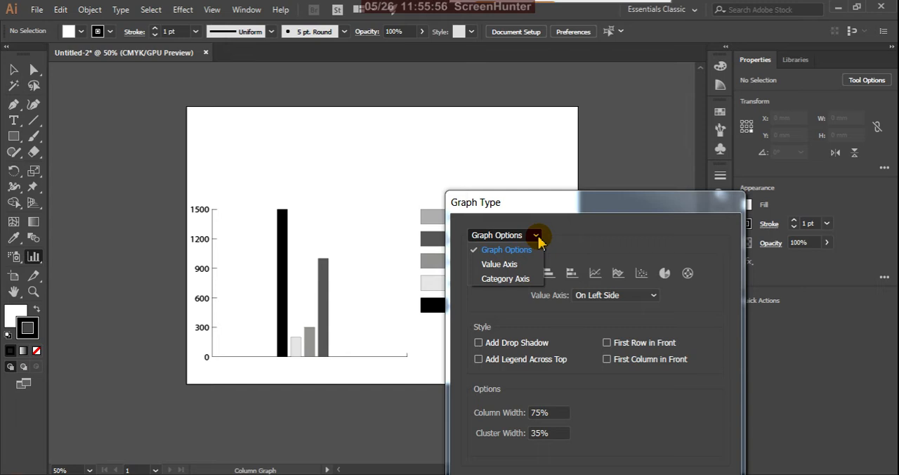
left_click(520, 266)
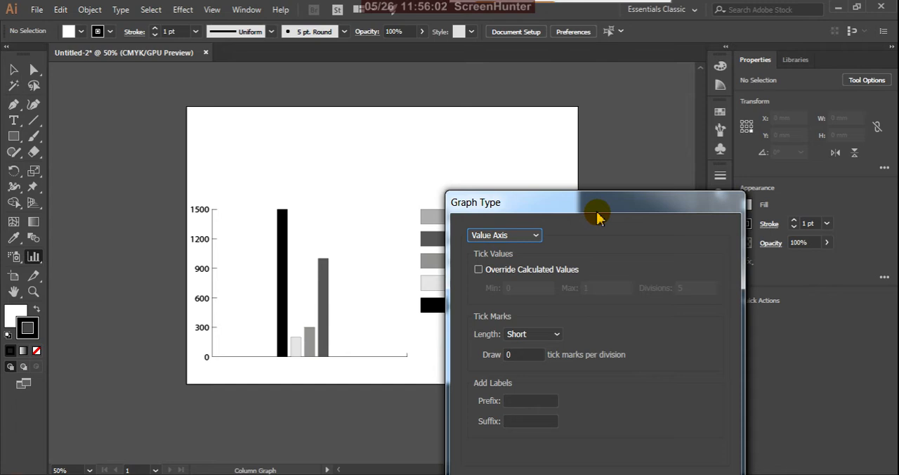
left_click(535, 235)
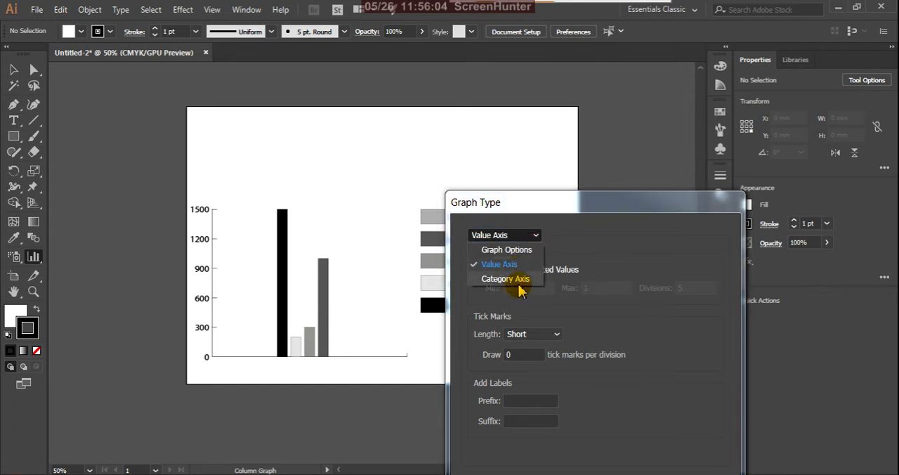
left_click(520, 281)
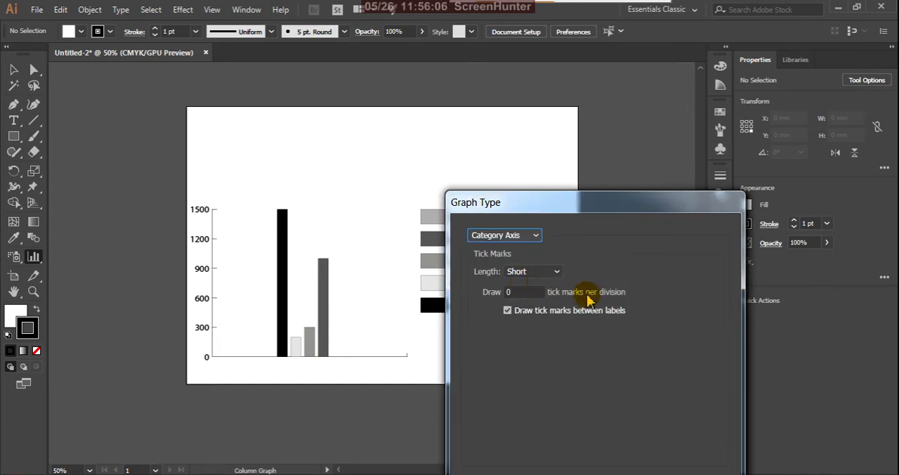
left_click(556, 272)
left_click(557, 274)
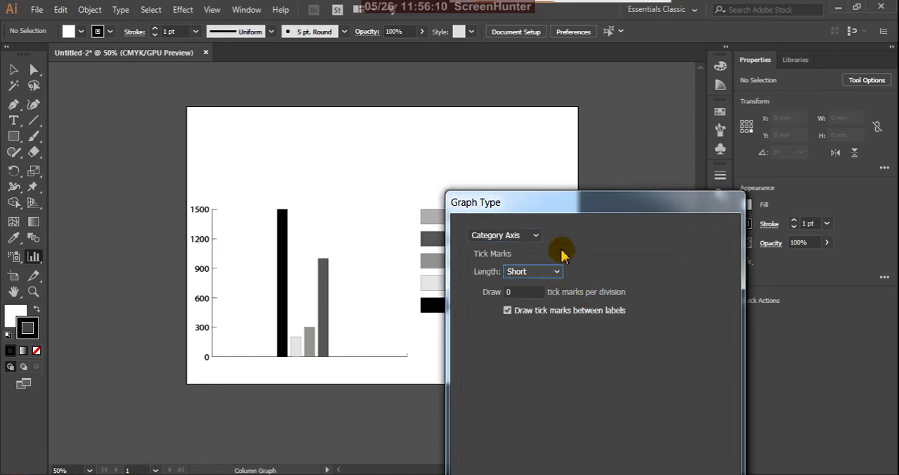
left_click_drag(595, 212, 597, 157)
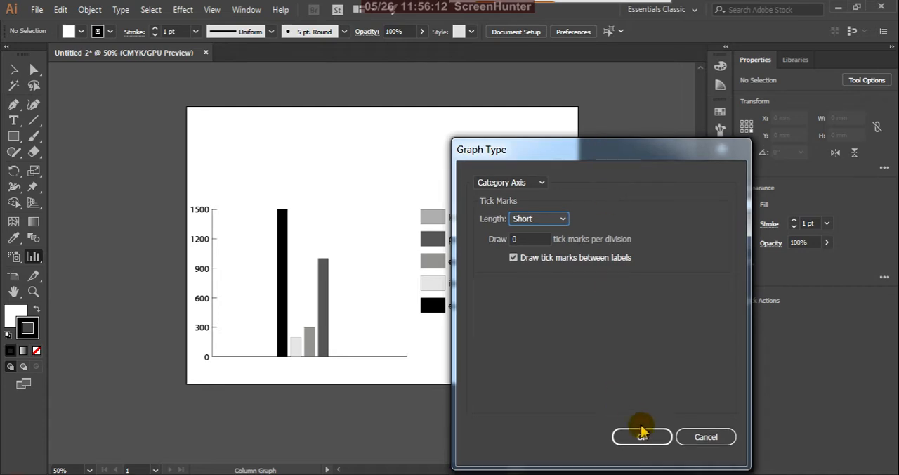
left_click(688, 433)
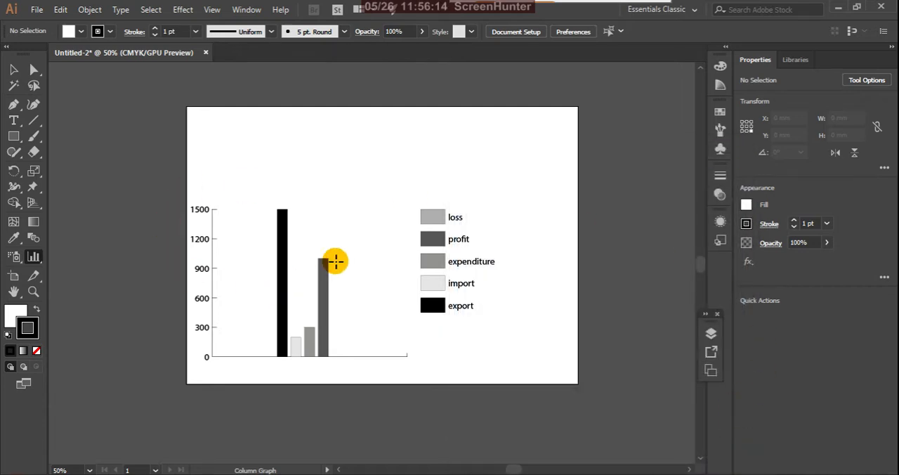
Step: Select the whole column graph together with its legend and delete it from the artboard
left_click(13, 69)
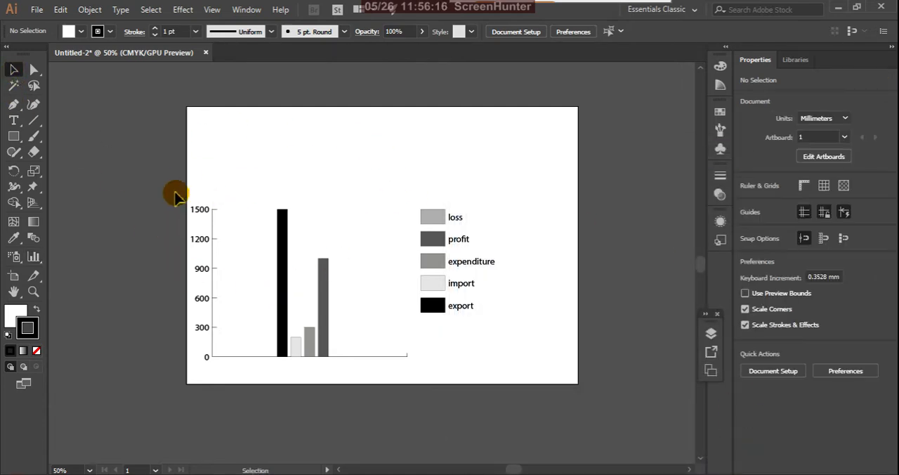
left_click_drag(178, 173, 532, 460)
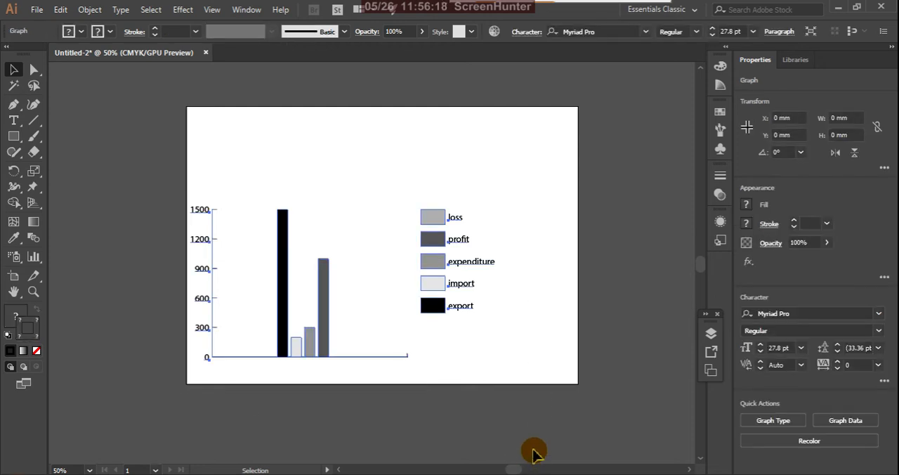
key("Delete")
left_click(33, 256)
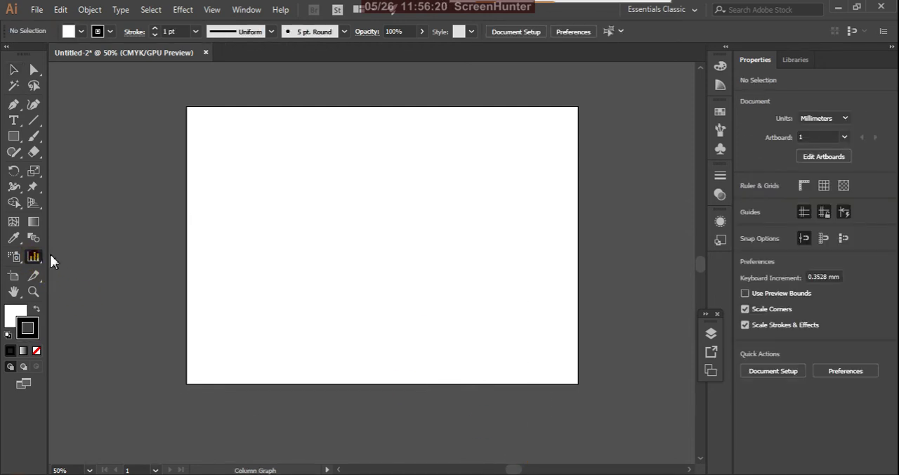
left_click_drag(206, 214, 389, 352)
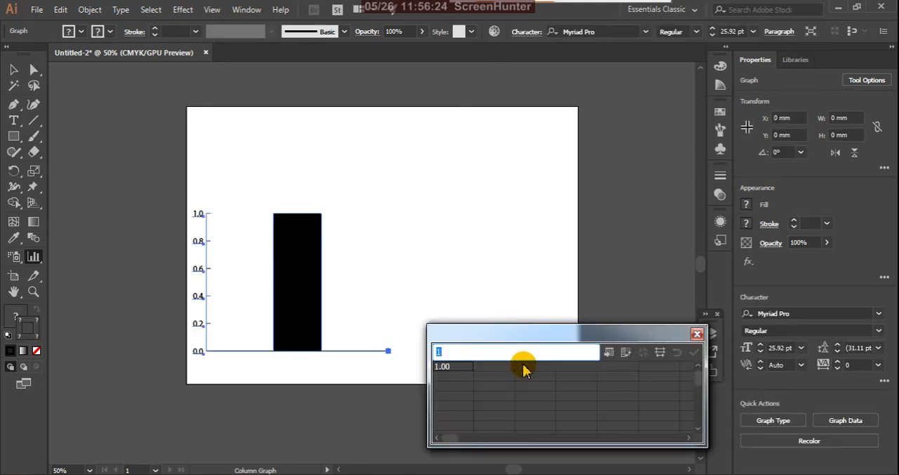
left_click_drag(586, 322, 614, 260)
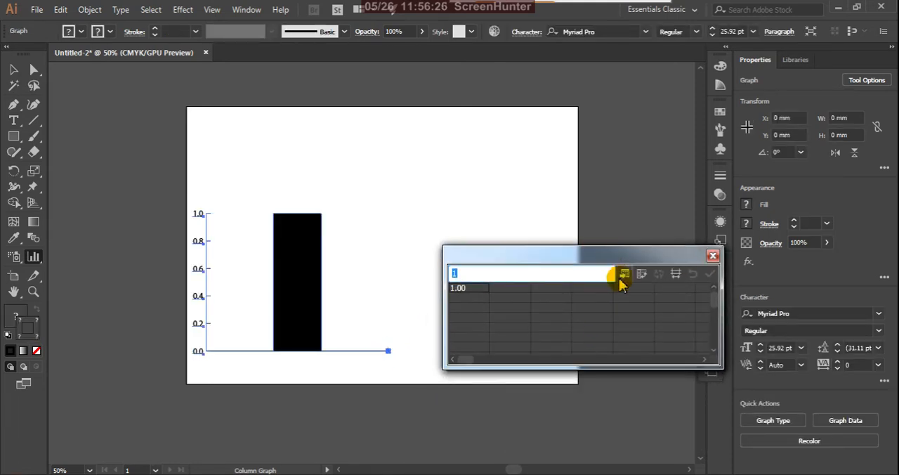
left_click(711, 256)
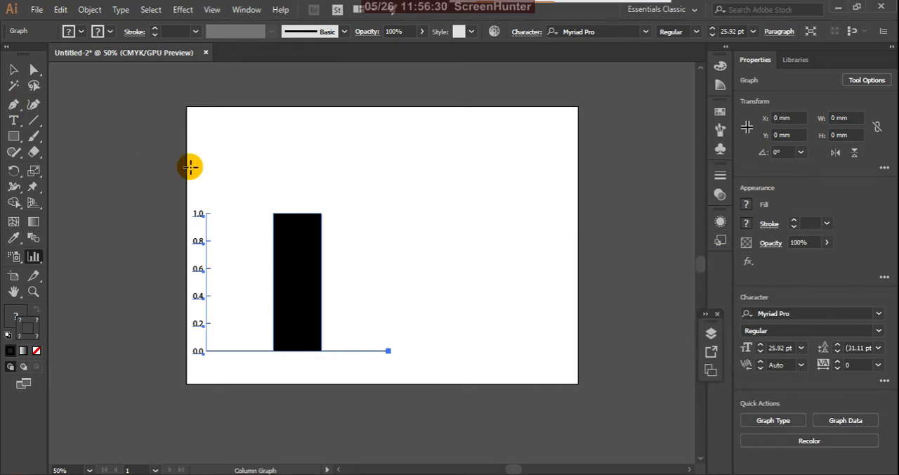
key("Delete")
Step: Switch to the Excel workbook holding the source data and cancel the pending copy of range D5:E9
left_click(534, 473)
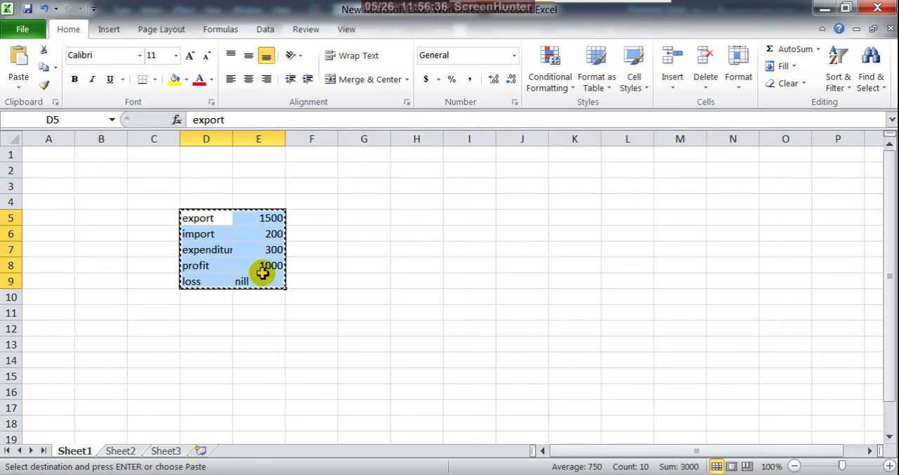
key("Return")
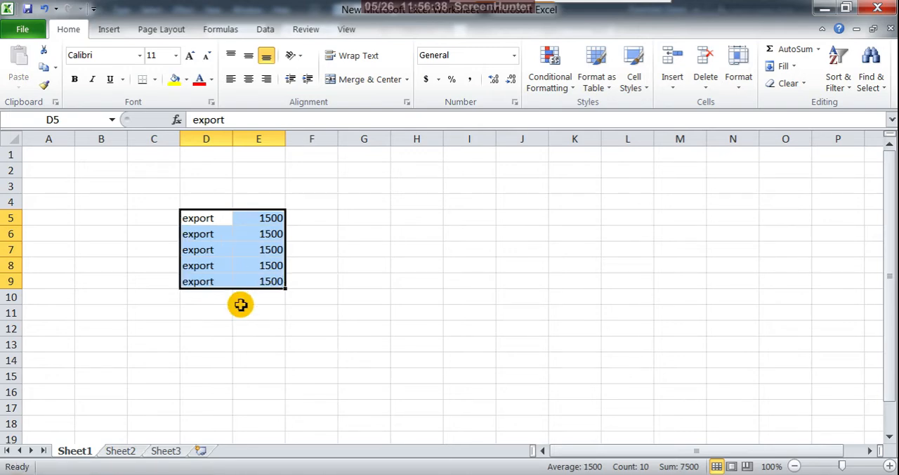
key("ctrl+z")
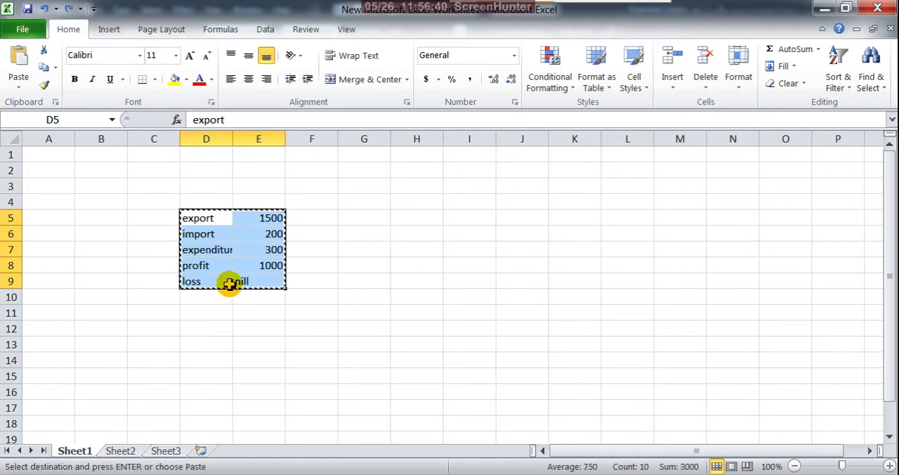
left_click(138, 234)
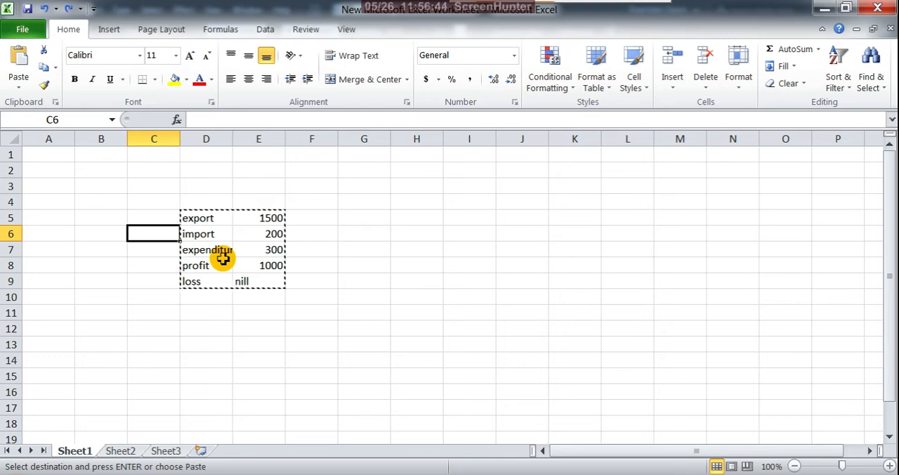
key("Escape")
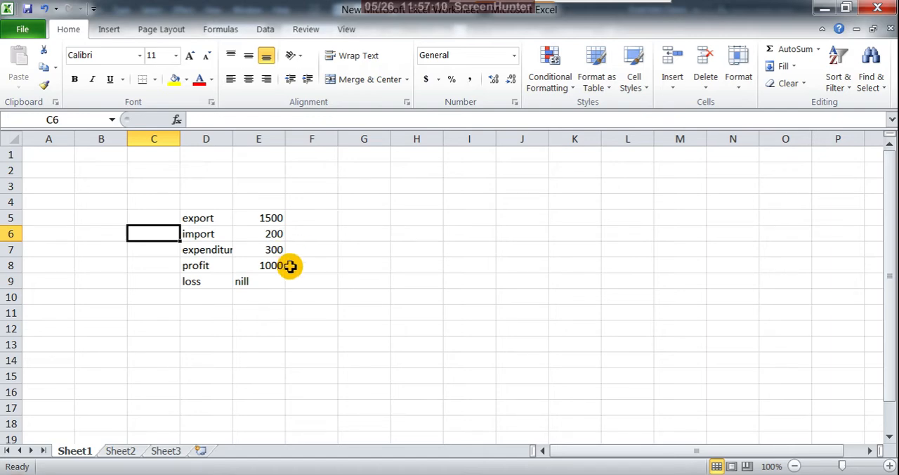
Step: Change the profit value in cell E8 to 900 and the loss value in cell E9 to 100
left_click(271, 266)
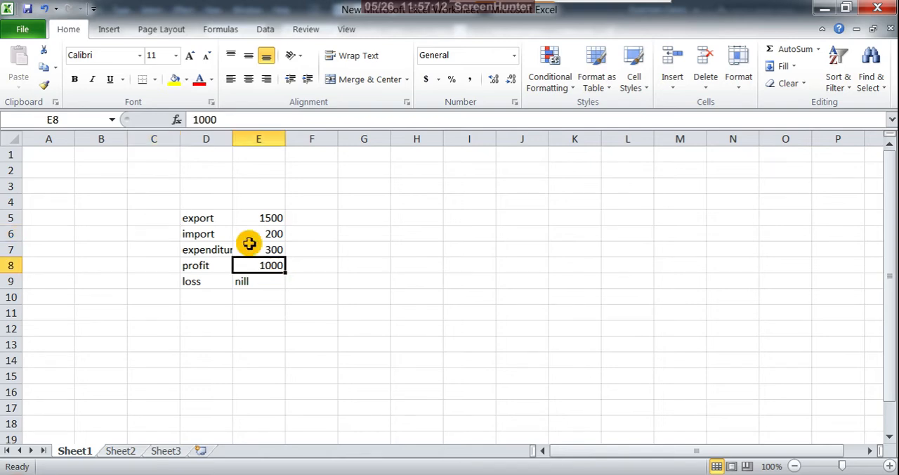
left_click_drag(223, 119, 184, 119)
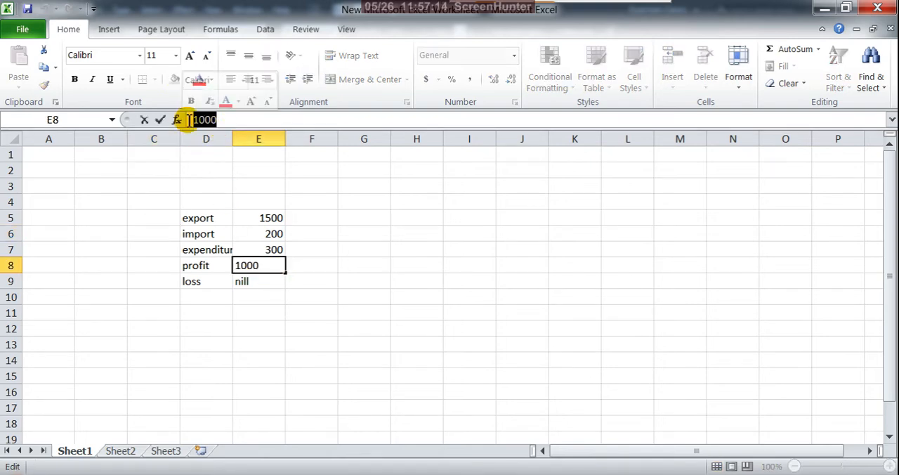
type("9")
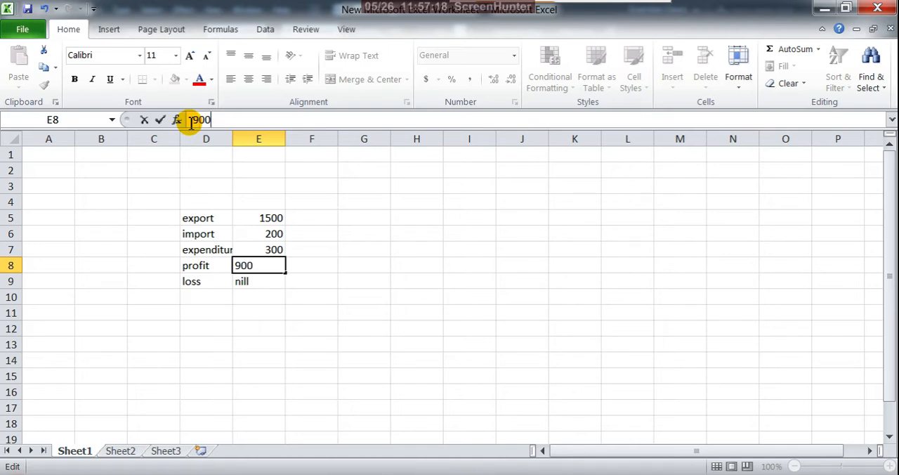
left_click(248, 282)
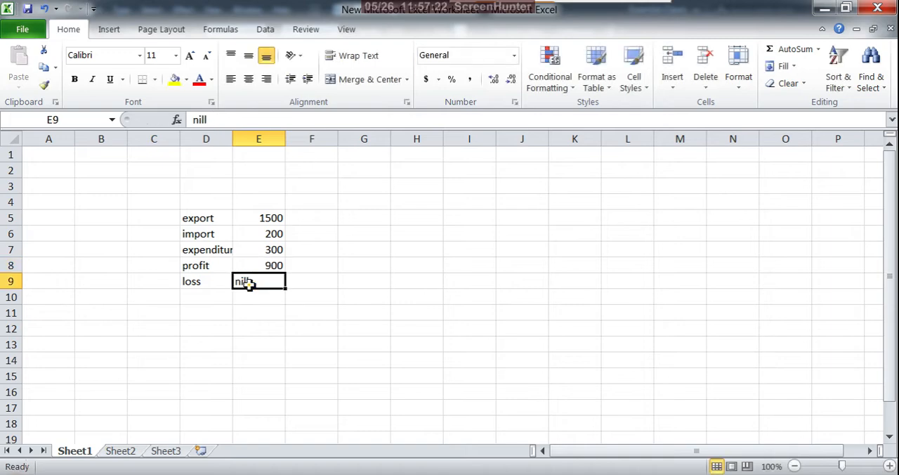
double_click(199, 120)
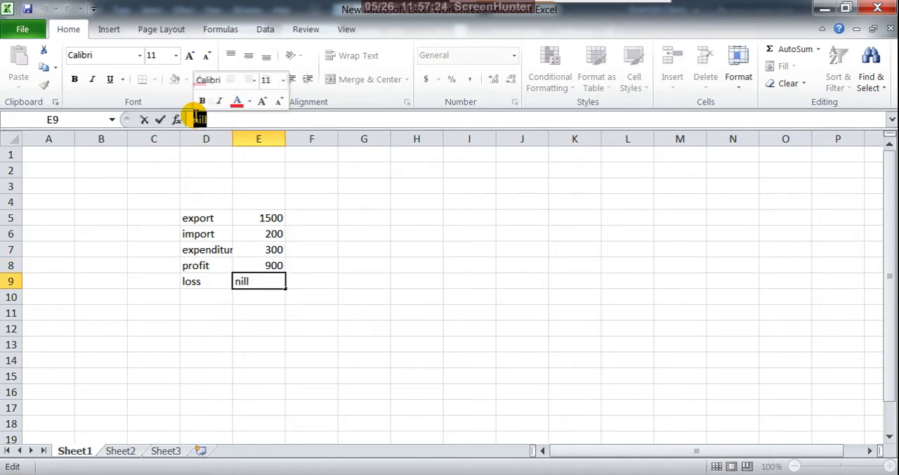
type("100")
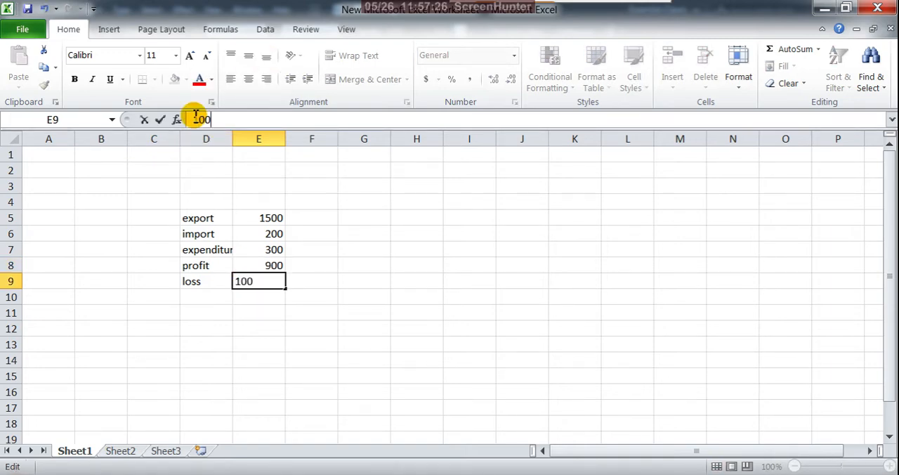
left_click(288, 283)
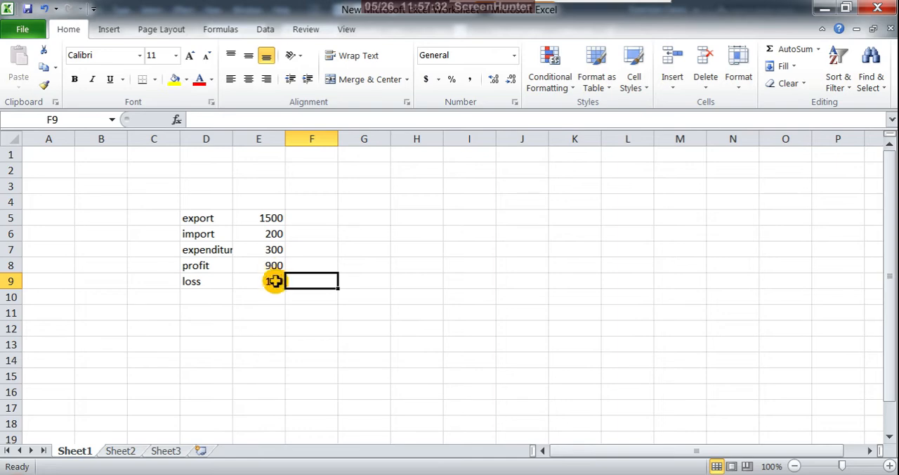
Step: Copy the data range D5:E9 and switch back to Illustrator
left_click(188, 222)
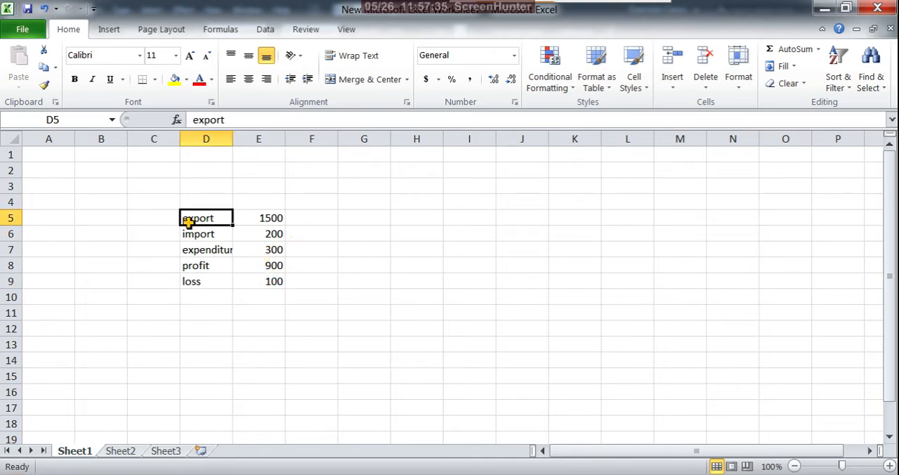
left_click(274, 284, "shift")
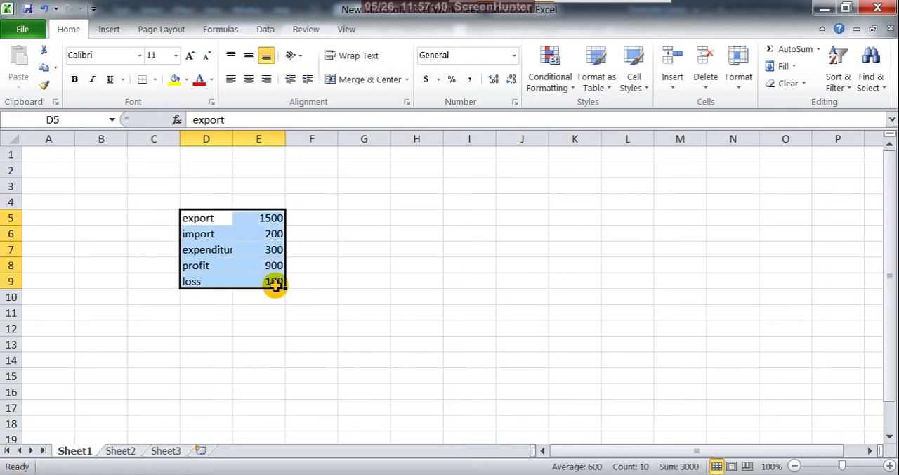
key("ctrl+c")
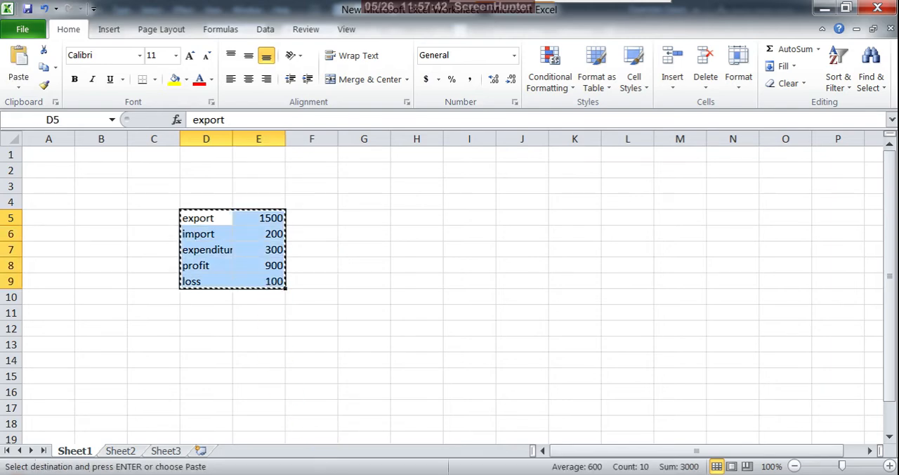
left_click(484, 474)
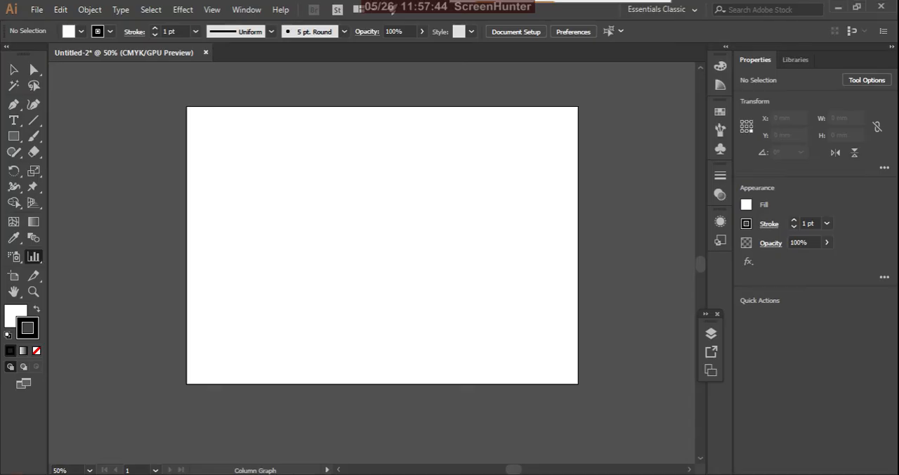
Step: Draw a column graph in the lower-left part of the artboard and paste the copied Excel data into its data table
left_click(37, 257)
left_click_drag(211, 215, 386, 346)
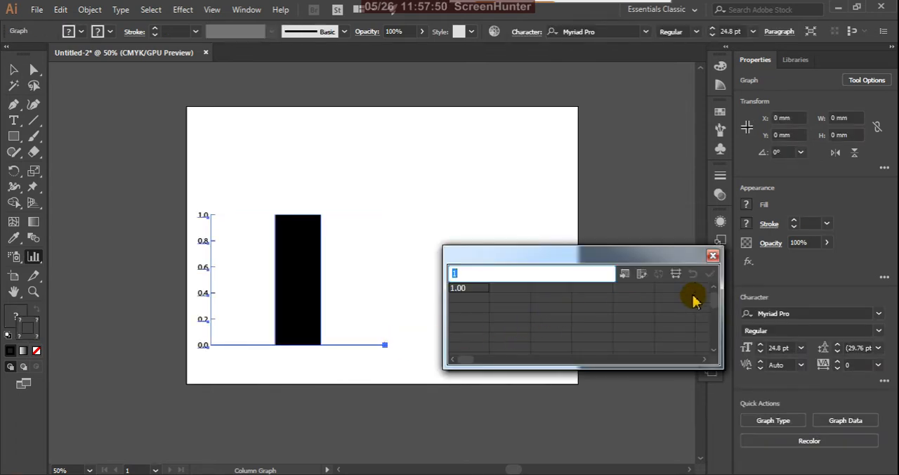
key("ctrl+v")
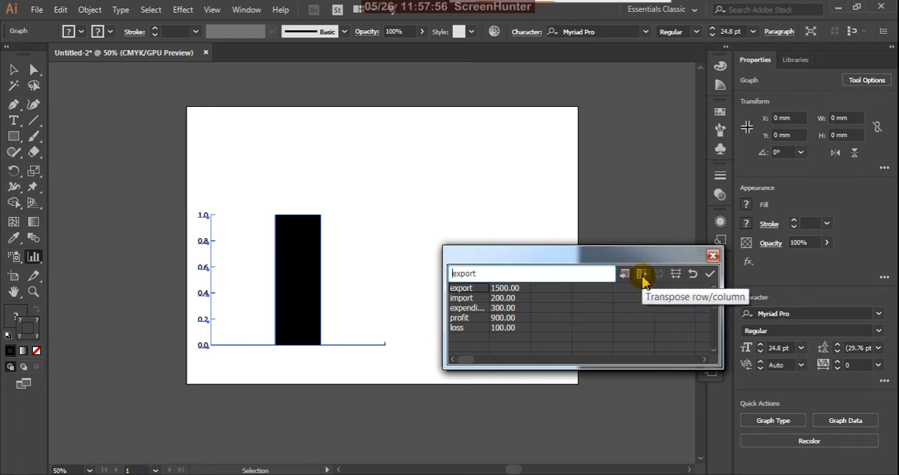
Step: Transpose the graph data's rows and columns and apply it, closing the data window and deselecting the graph
left_click(642, 274)
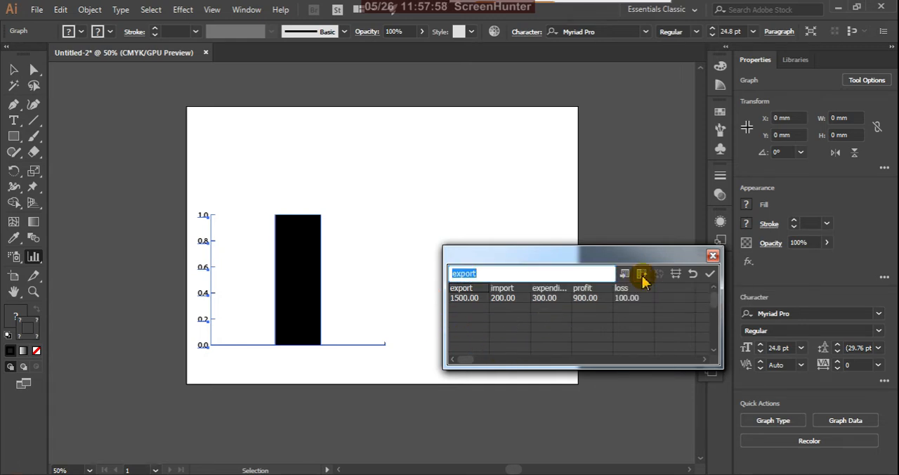
left_click(711, 275)
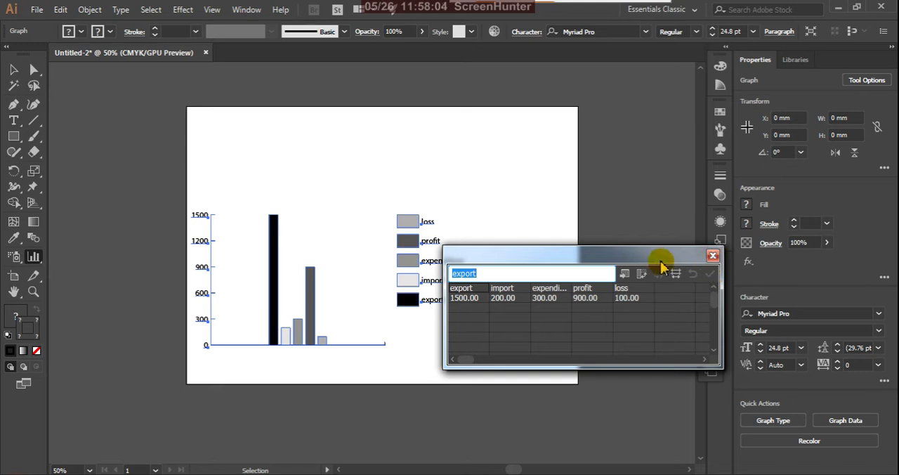
left_click_drag(667, 257, 690, 309)
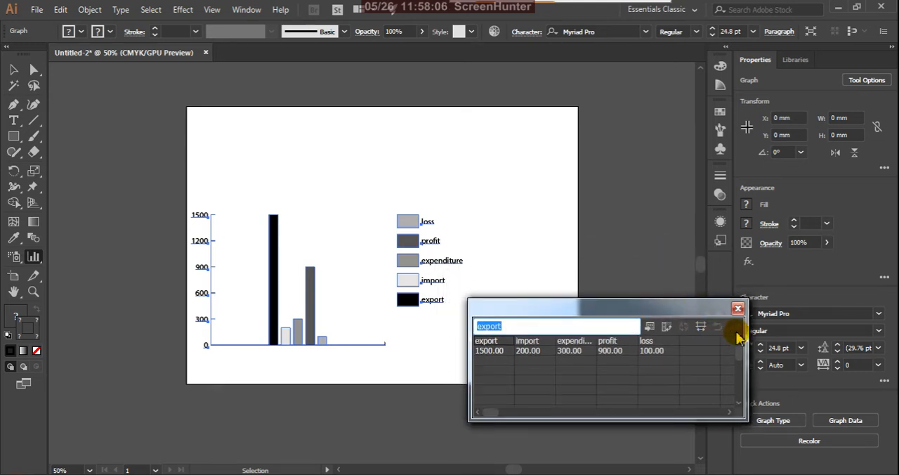
left_click(737, 310)
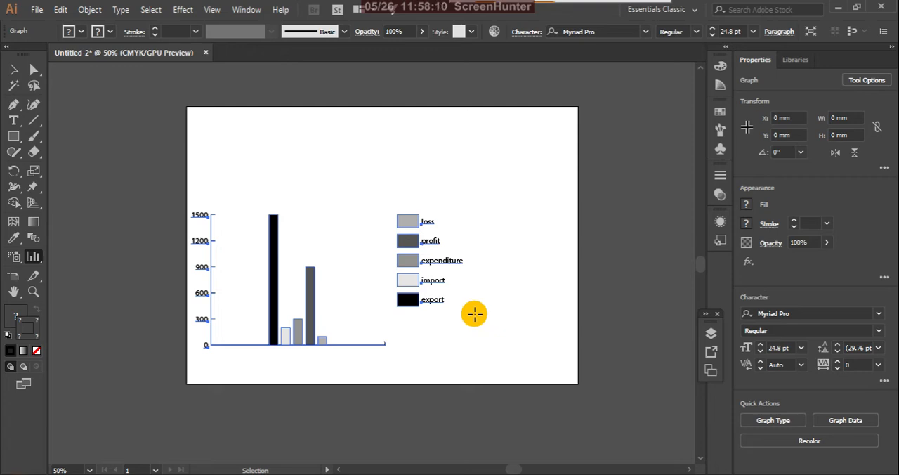
key("v")
left_click(479, 284)
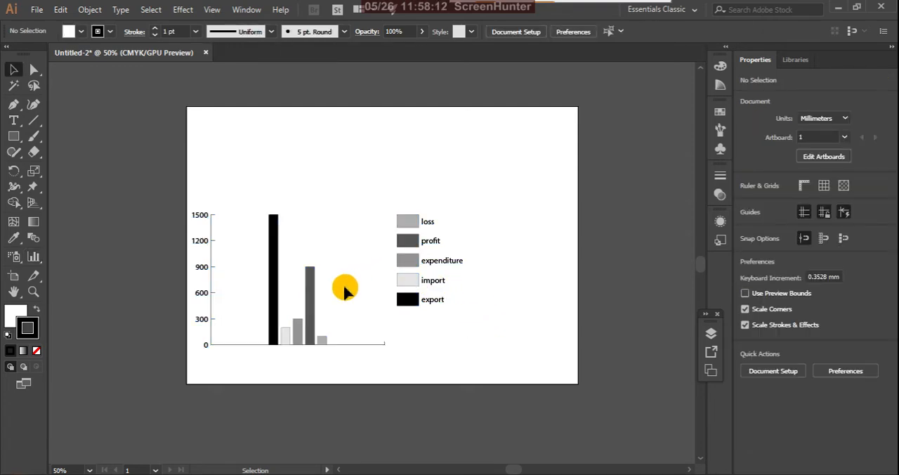
scroll(296, 349, "up", 2)
scroll(295, 342, "down", 1)
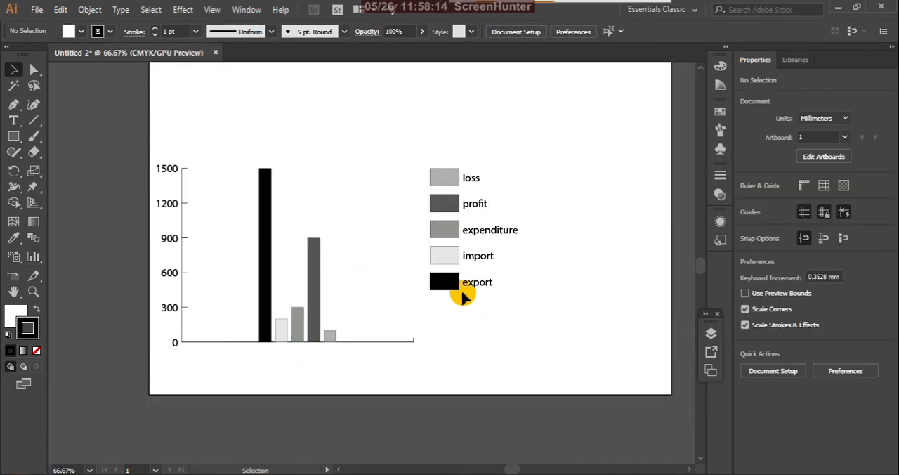
scroll(369, 314, "up", 1)
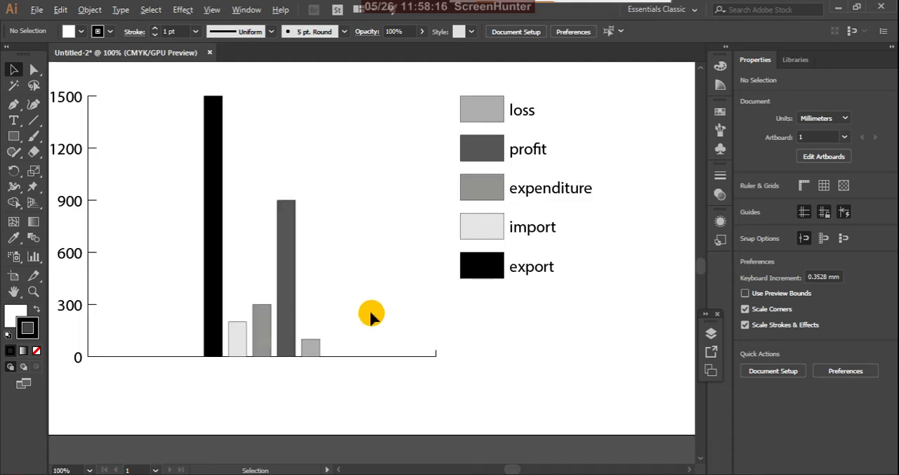
scroll(375, 330, "down", 1)
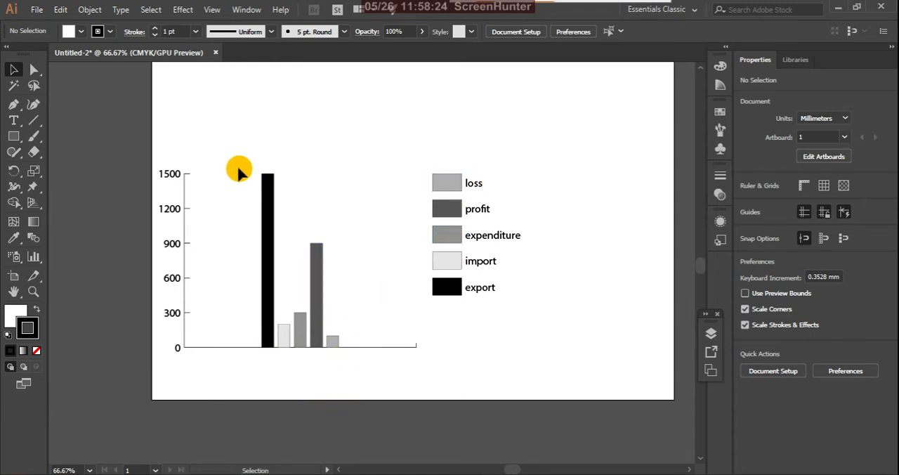
left_click(269, 195)
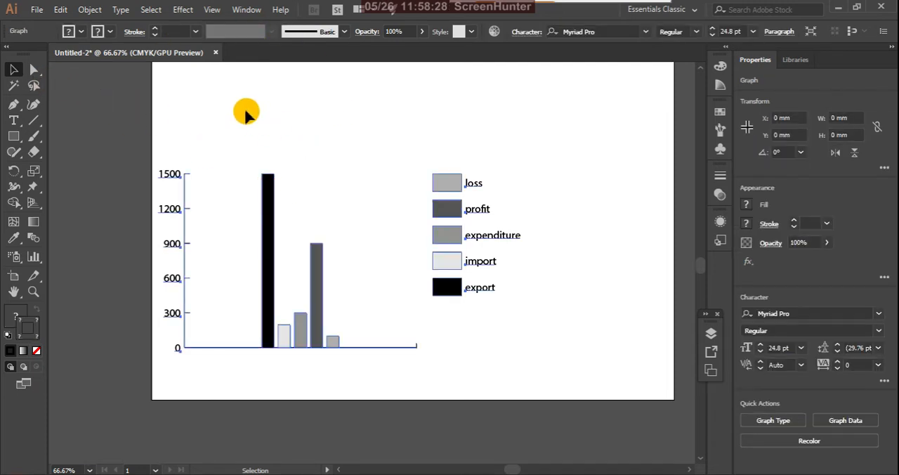
left_click(245, 112)
Step: Fill the export column and its legend box with orange and remove their stroke using Direct Selection
left_click(34, 73)
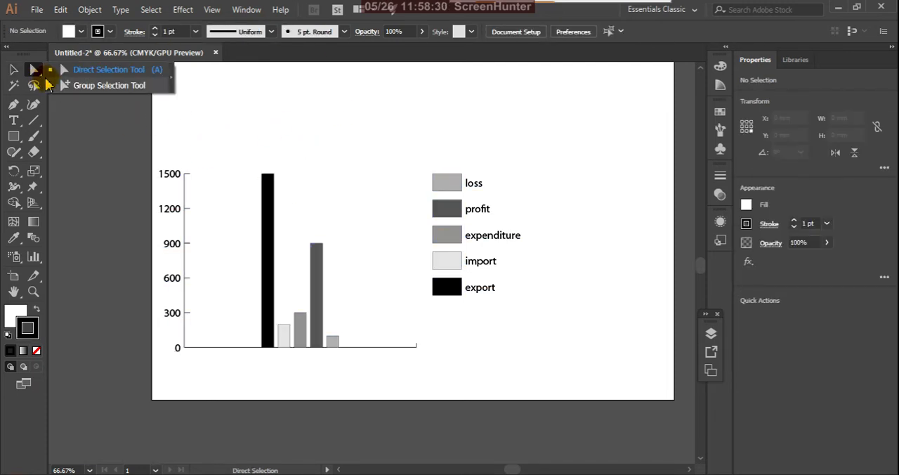
left_click(105, 71)
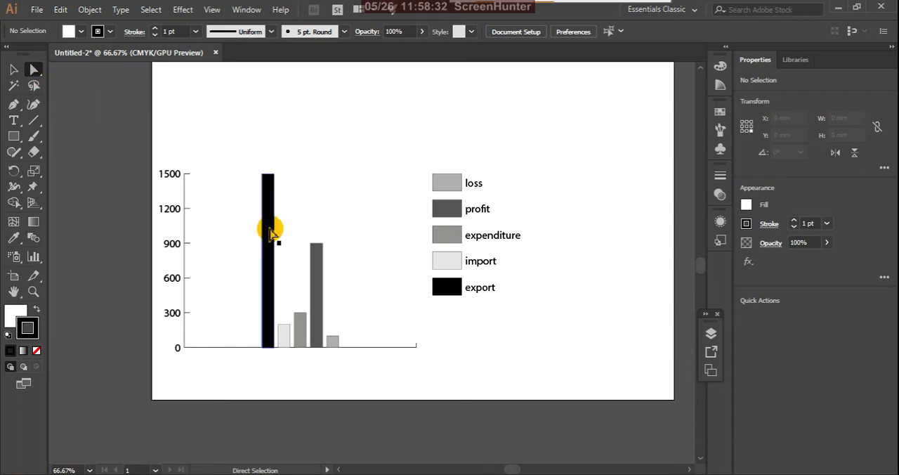
left_click(271, 232)
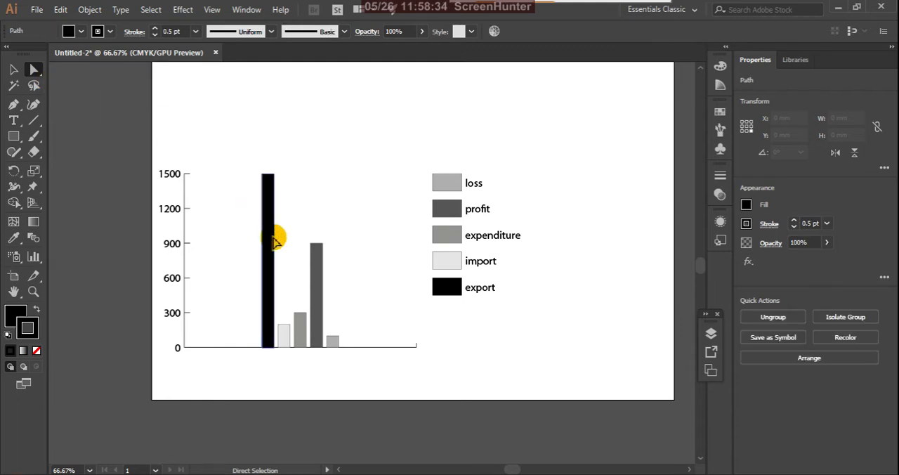
left_click(453, 295, "shift")
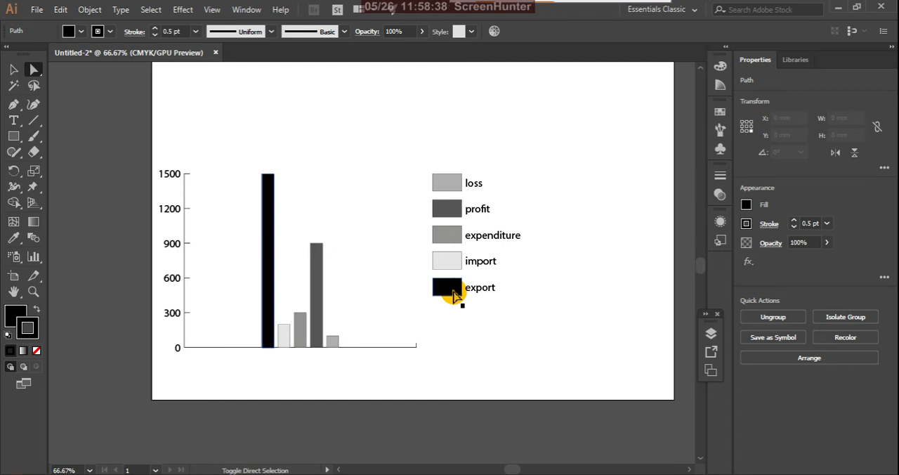
left_click(720, 115)
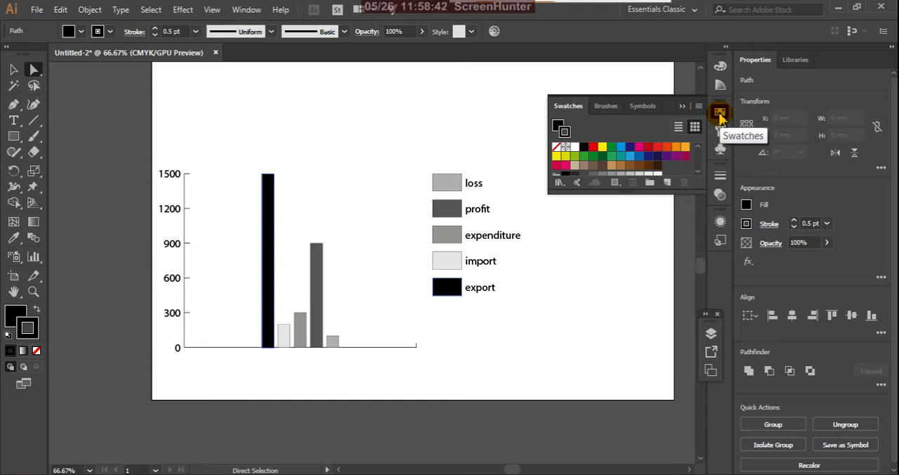
left_click(685, 148)
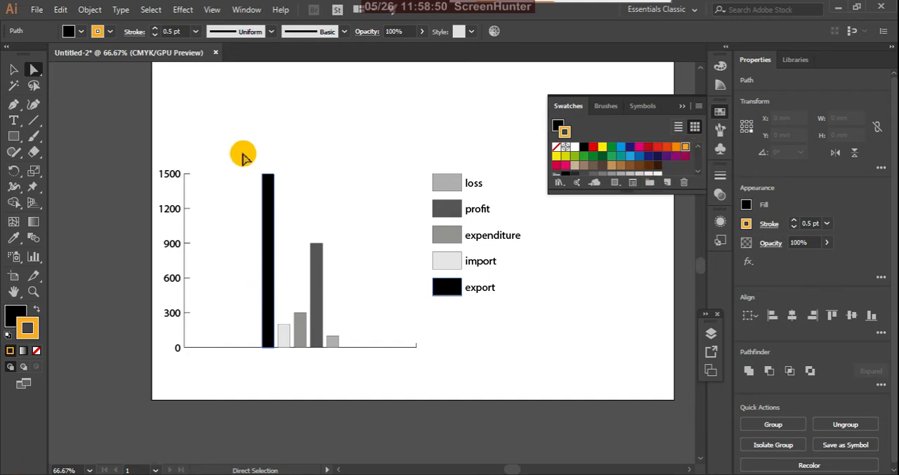
left_click(38, 311)
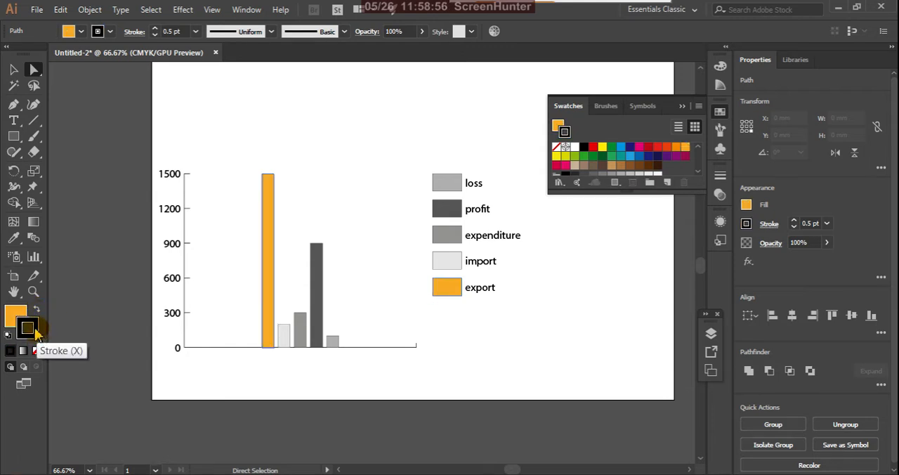
left_click(36, 350)
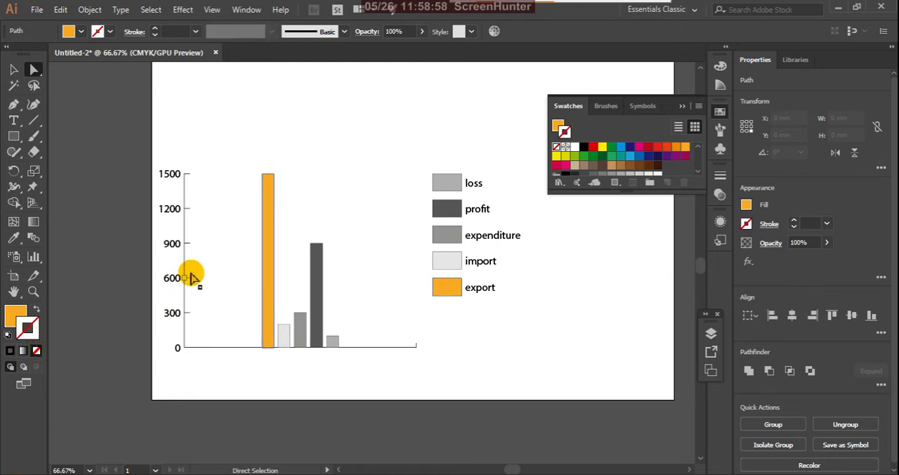
left_click(225, 252)
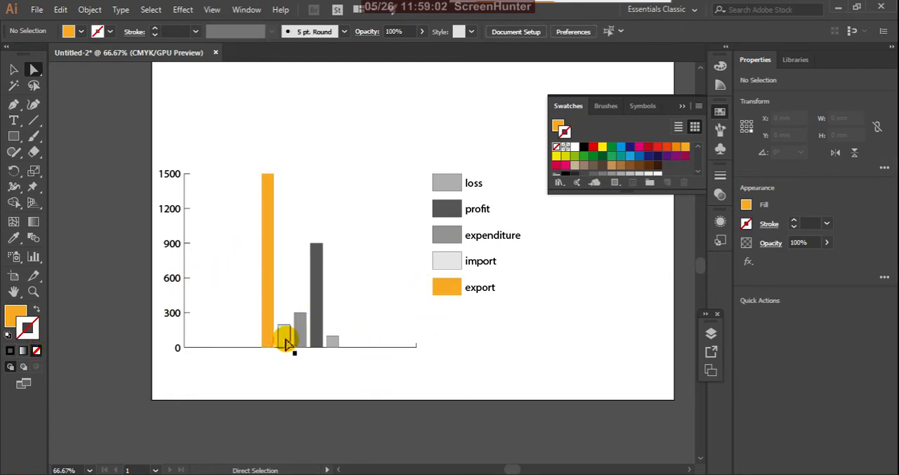
Step: Remove the stroke from the dark grey profit column and its legend box
left_click(318, 276)
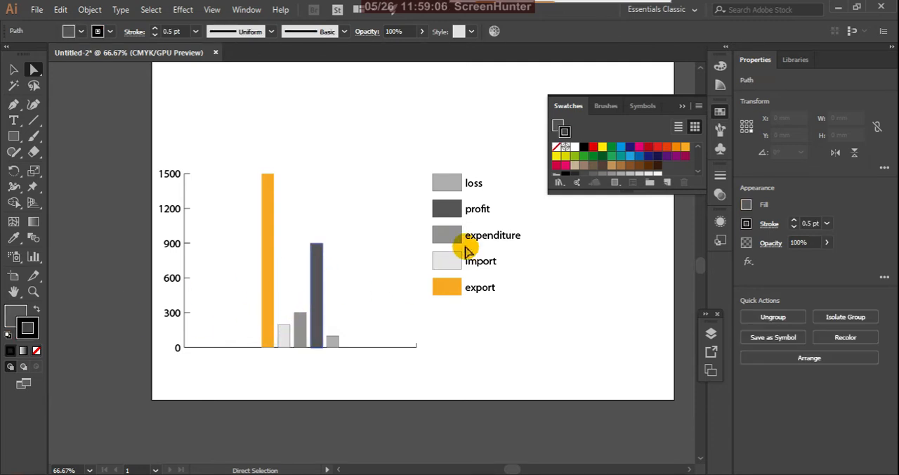
left_click(454, 209, "shift")
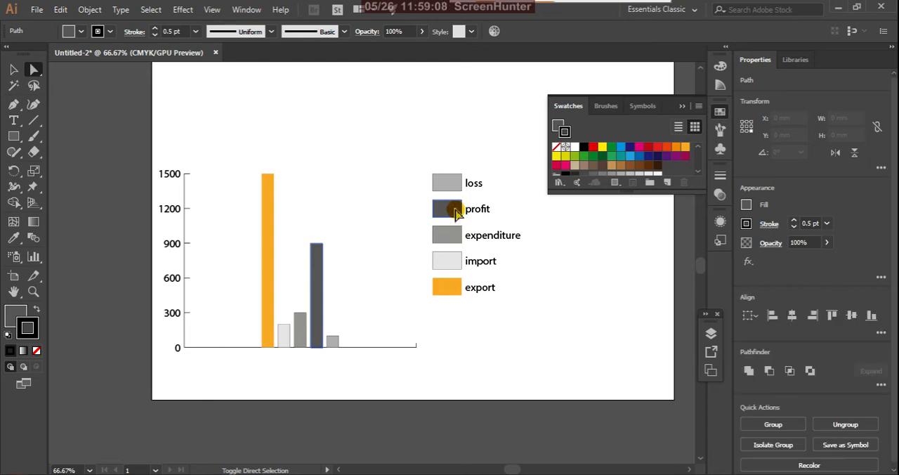
left_click(36, 350)
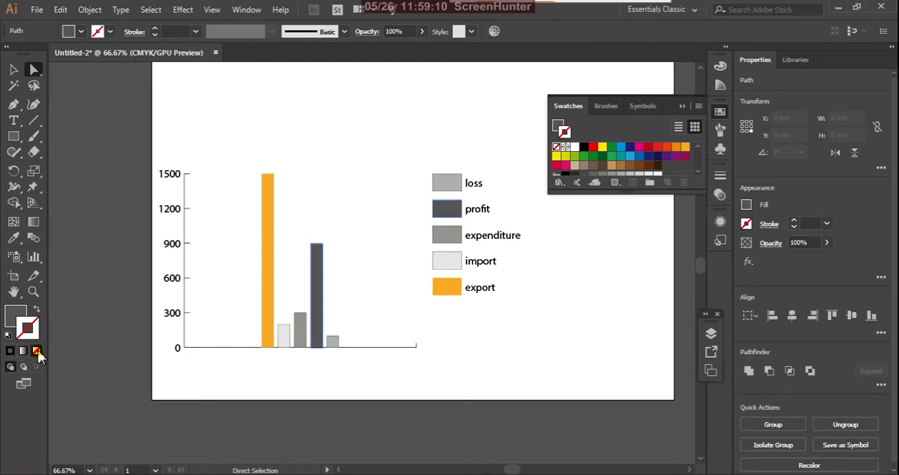
left_click(368, 271)
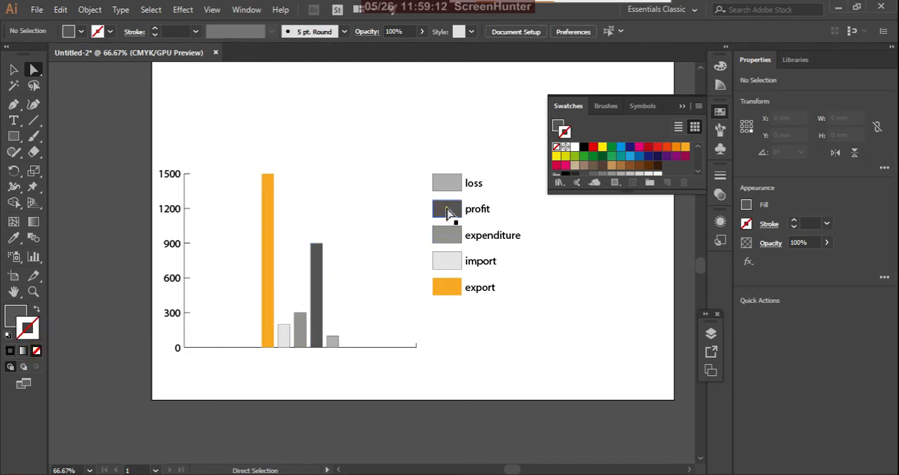
Step: Fill the profit column and its legend box with light green, leaving them without a stroke
left_click(447, 210)
left_click(316, 254, "shift")
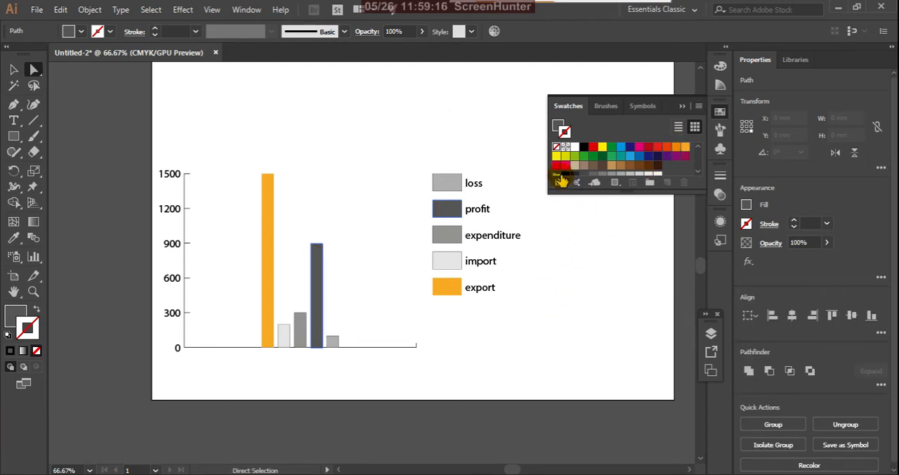
left_click(574, 157)
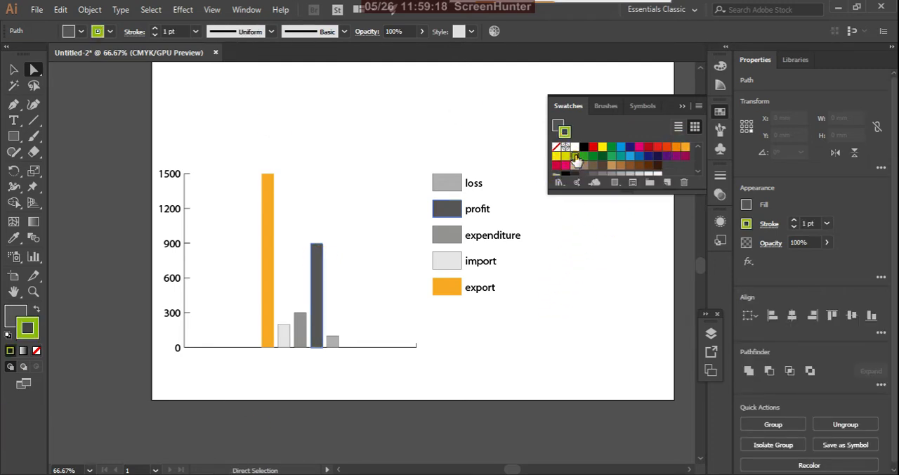
left_click(36, 309)
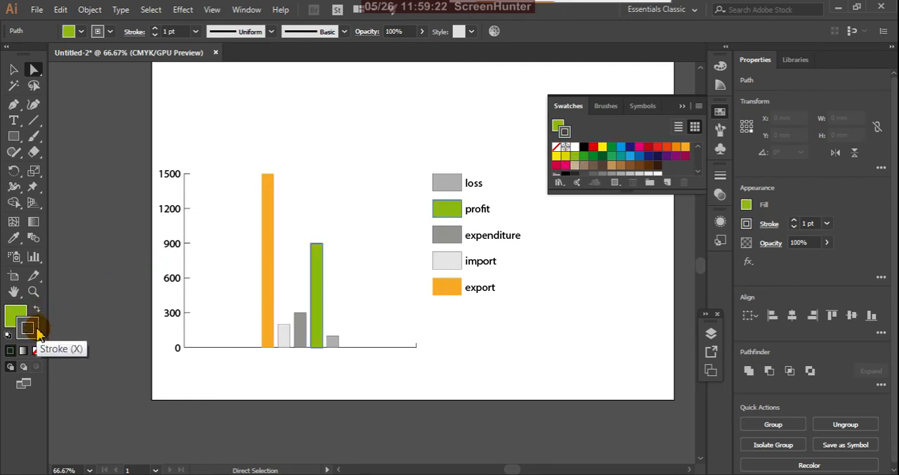
left_click(36, 350)
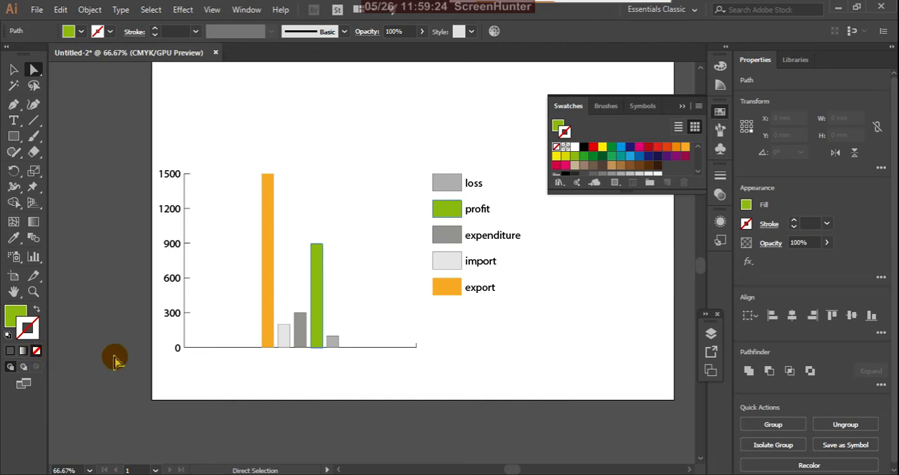
left_click(365, 289)
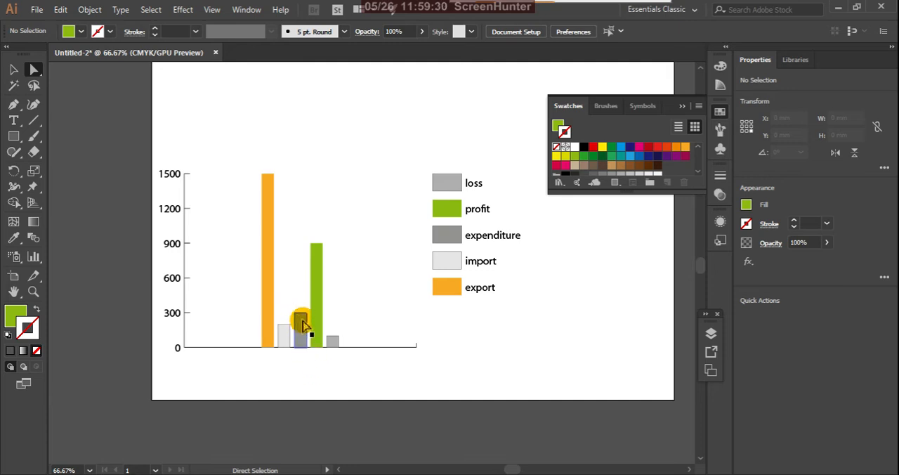
Step: Fill the expenditure column and its legend box with CMYK Magenta and remove their stroke
left_click(300, 329)
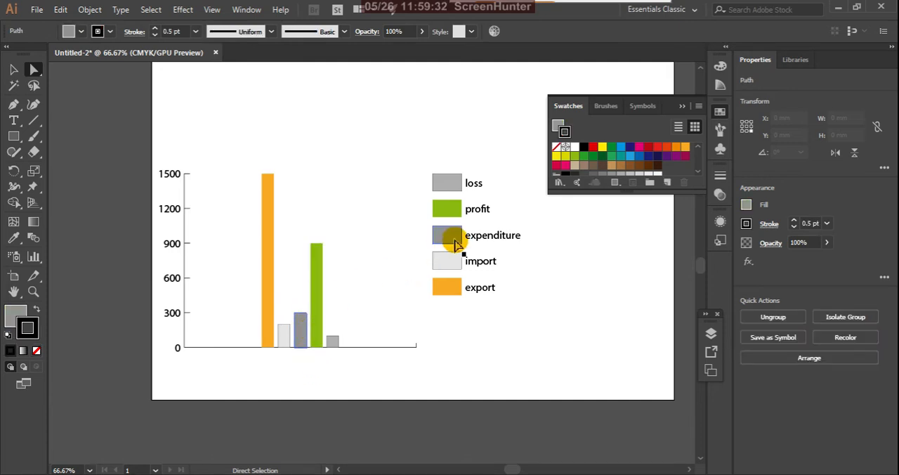
left_click(456, 240, "shift")
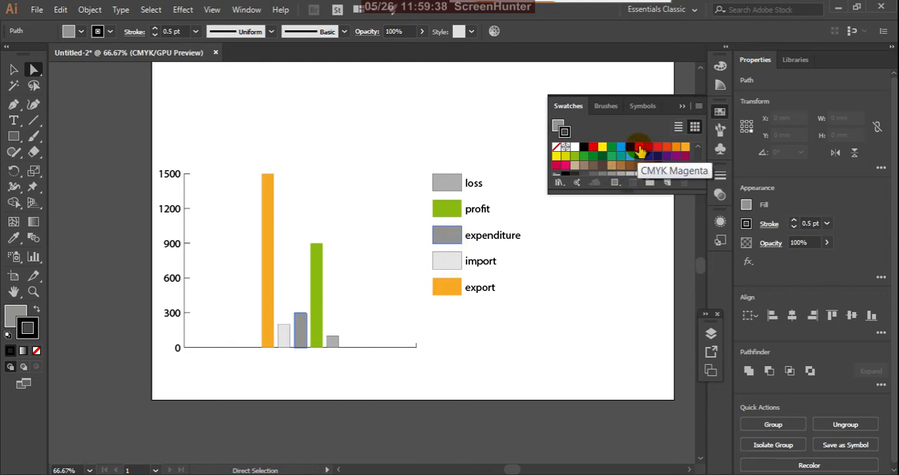
left_click(639, 148)
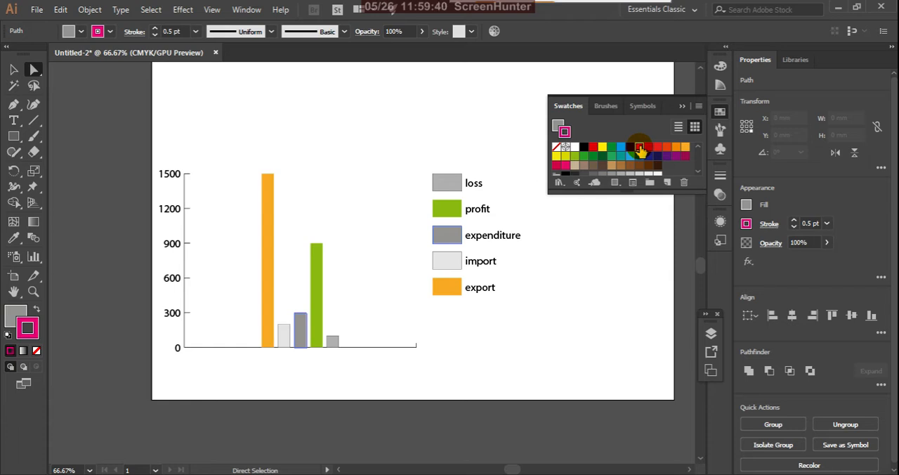
left_click(38, 310)
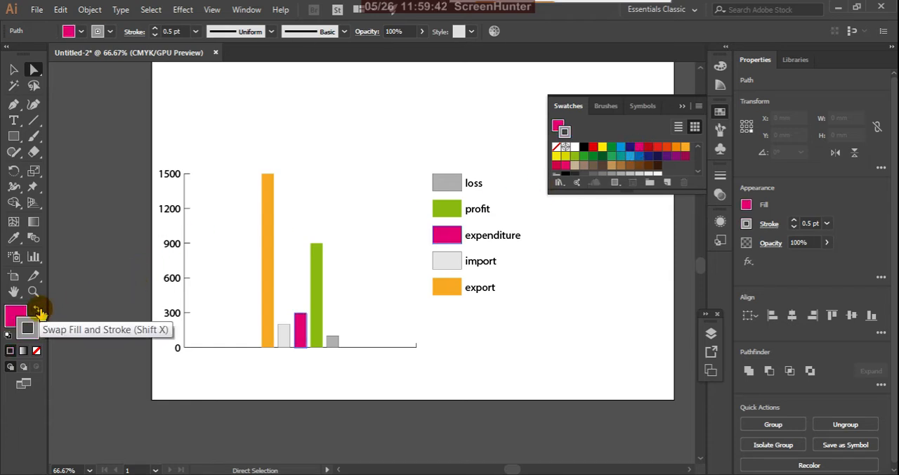
left_click(28, 329)
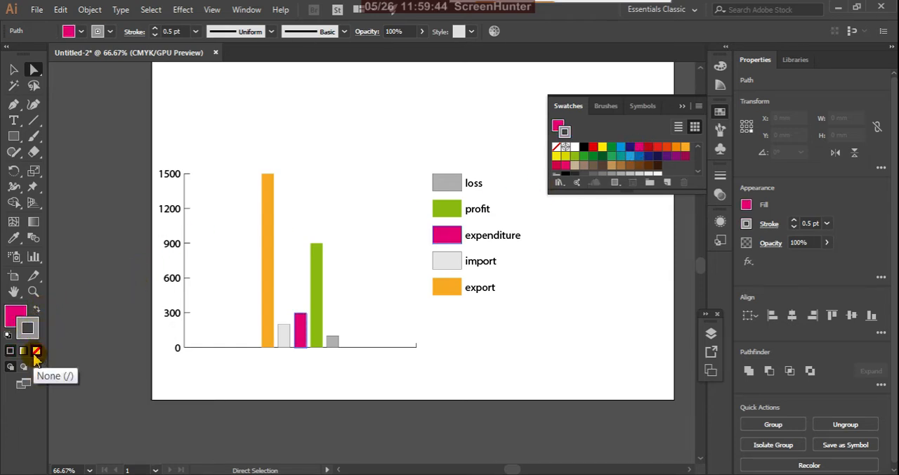
left_click(38, 351)
left_click(379, 192)
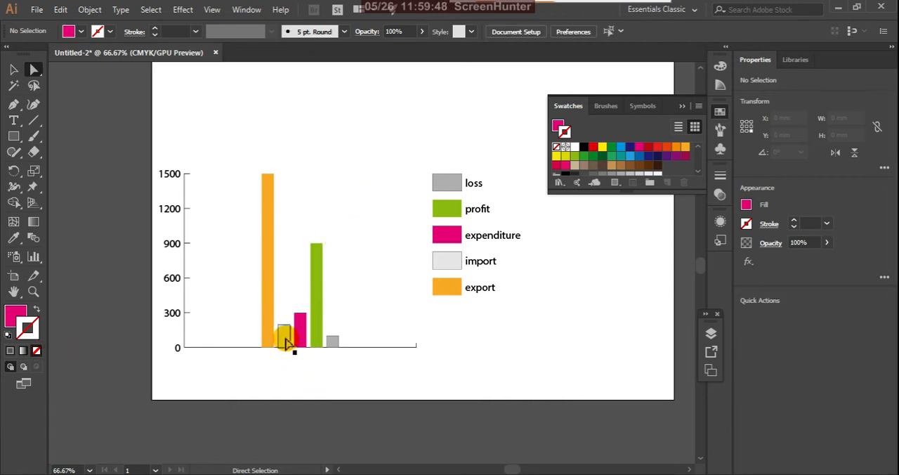
Step: Fill the import column and its legend box with light blue, remove their stroke and deselect them
left_click(284, 341)
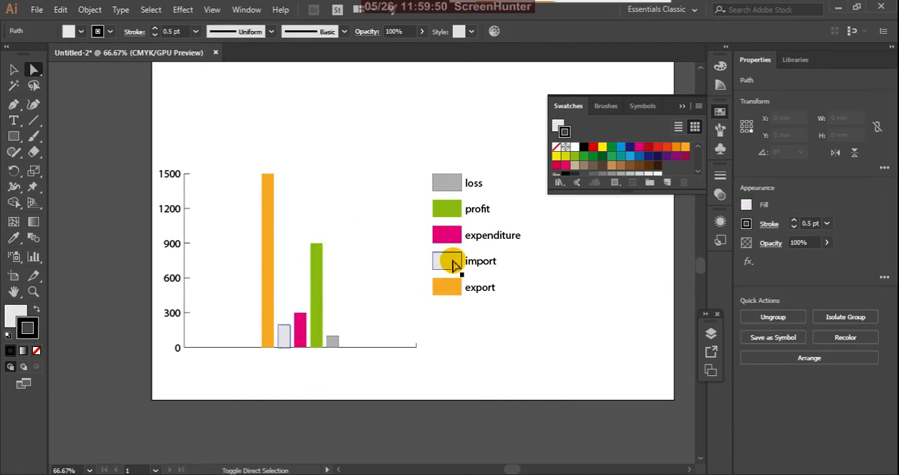
left_click(452, 262, "shift")
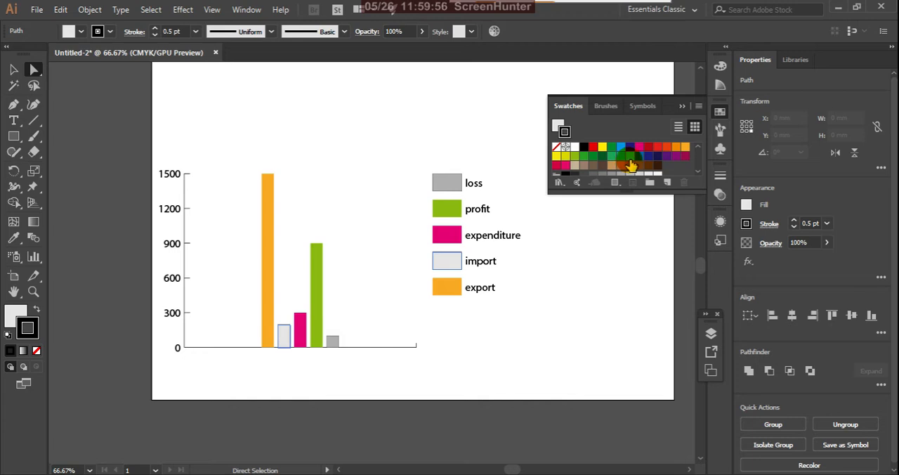
left_click(629, 156)
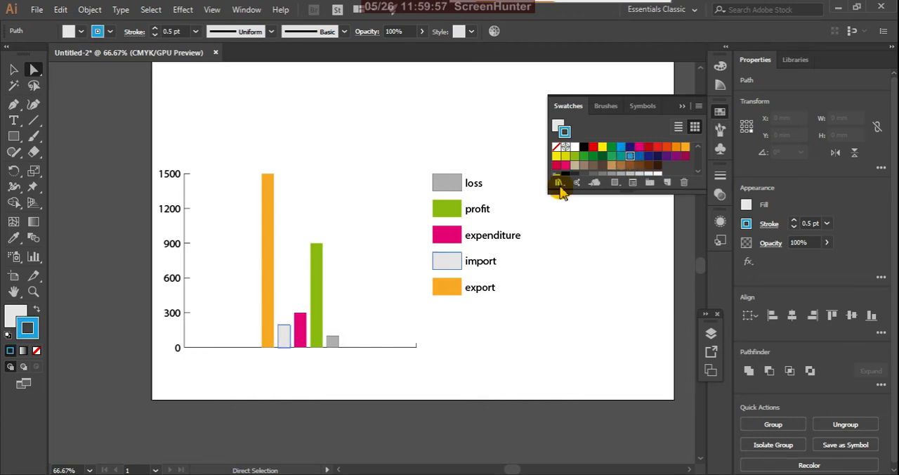
left_click(39, 311)
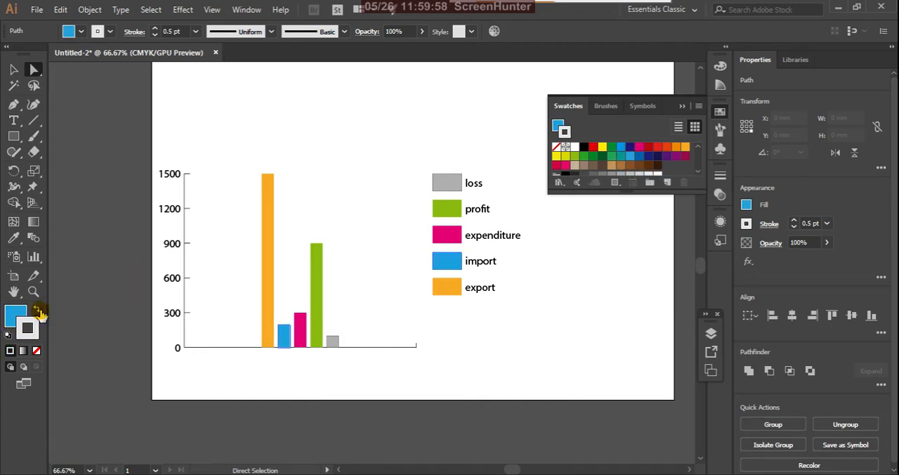
left_click(36, 351)
left_click(385, 351)
left_click(358, 355)
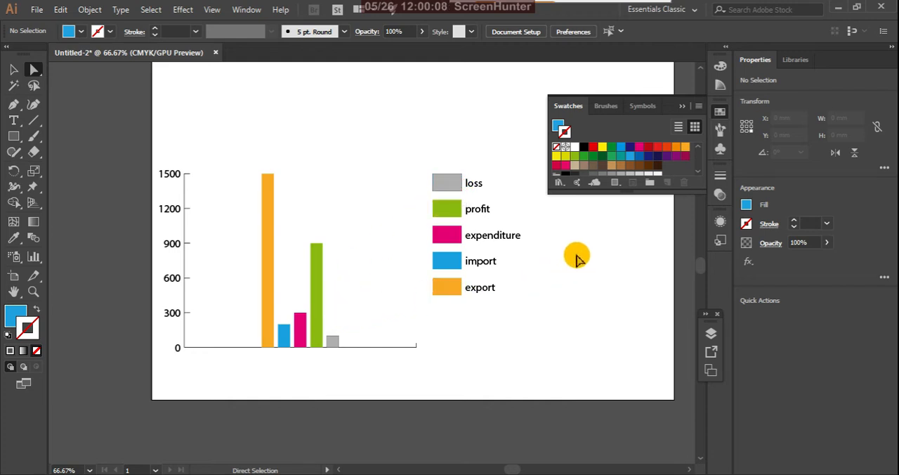
Step: Collapse the colour swatches, switch to the Selection tool and leave the graph deselected
left_click(682, 106)
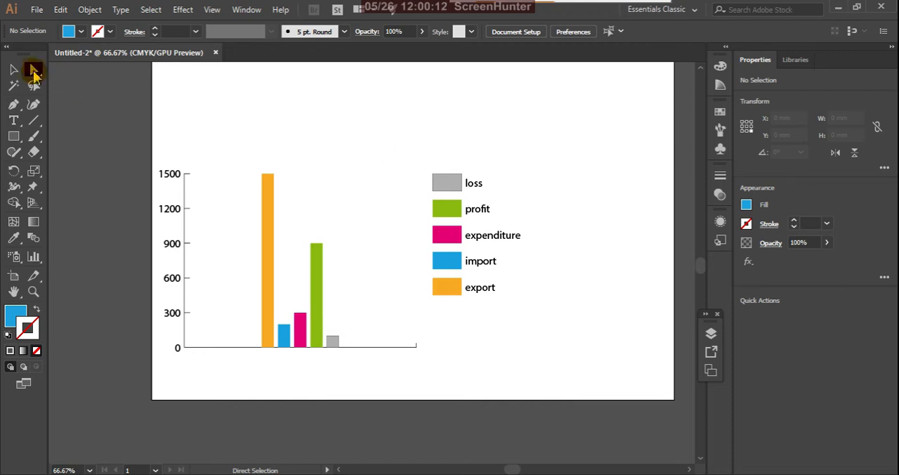
left_click(15, 71)
left_click_drag(398, 148, 539, 324)
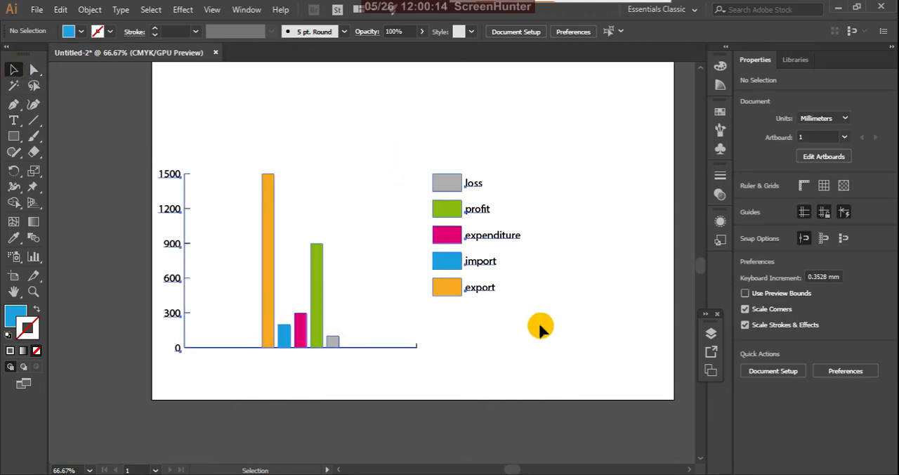
left_click(516, 329)
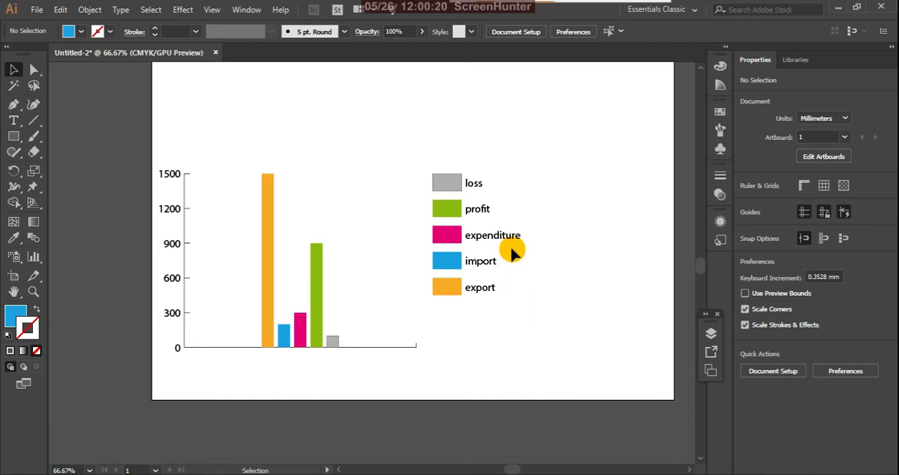
scroll(521, 253, "down", 1)
scroll(473, 273, "up", 1)
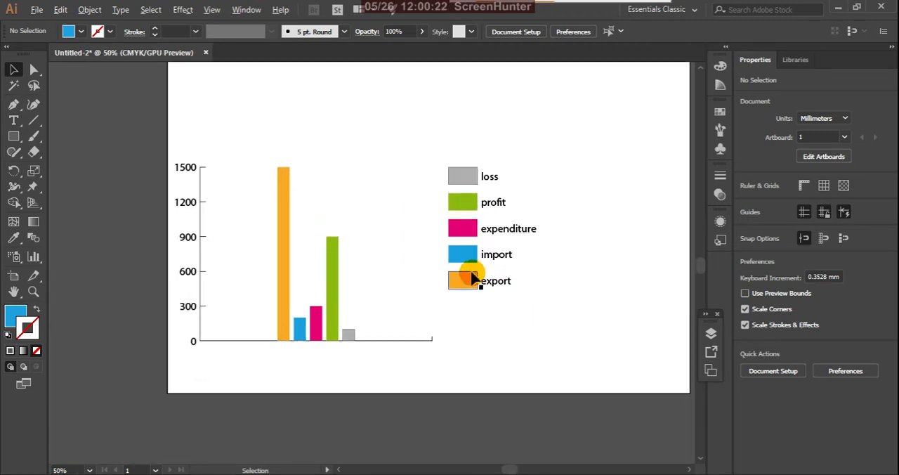
Step: Add a drop shadow to the column graph through its graph type options, then deselect the graph
left_click(287, 230)
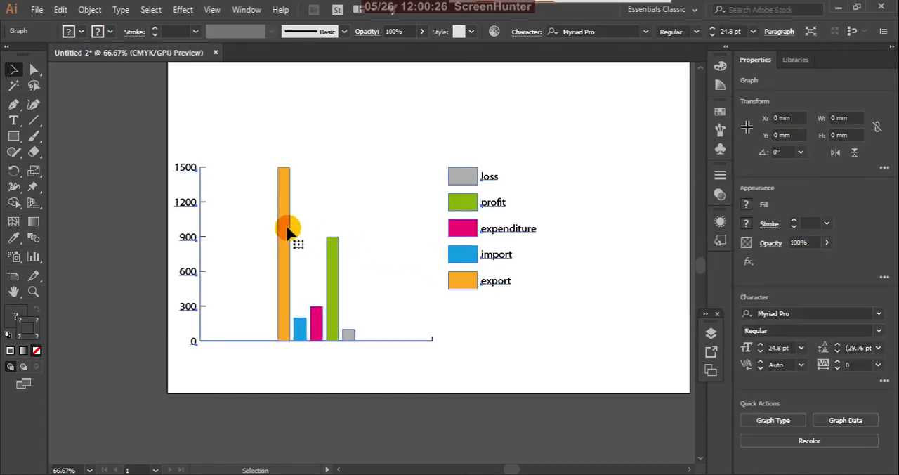
left_click(33, 257)
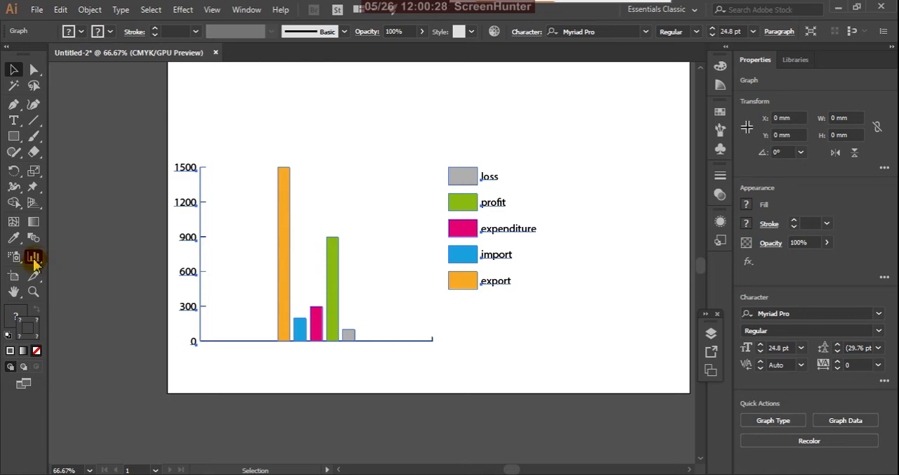
double_click(36, 259)
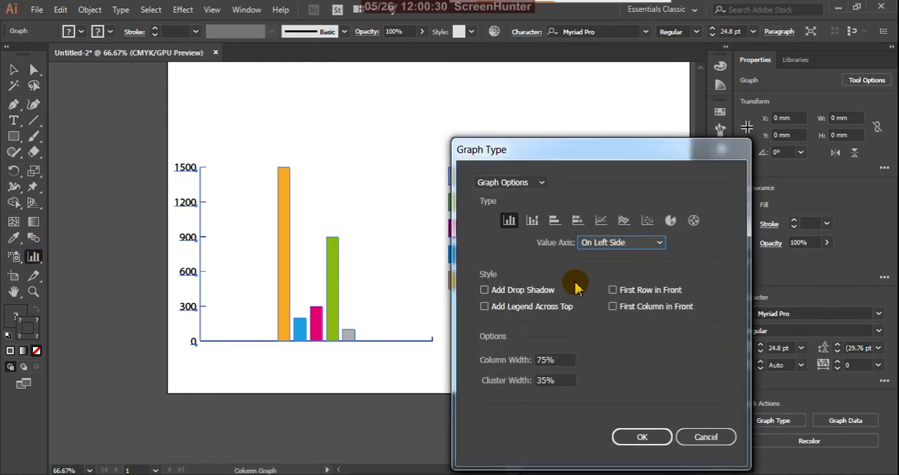
left_click(484, 290)
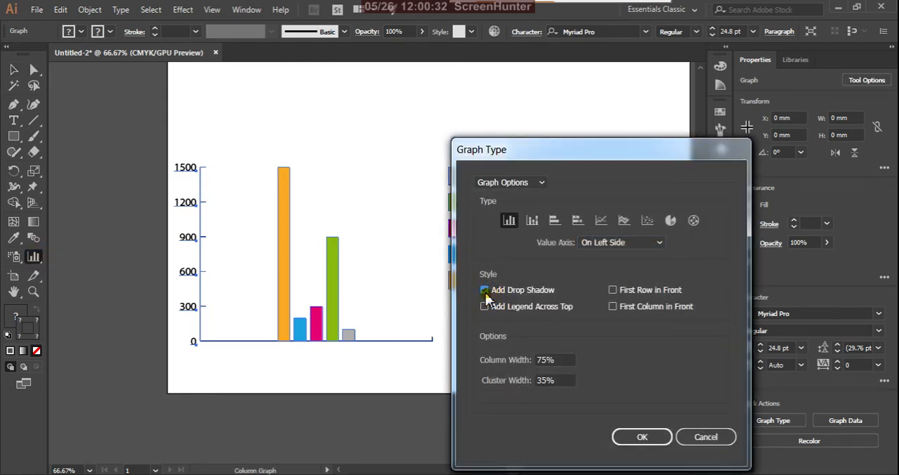
left_click(638, 437)
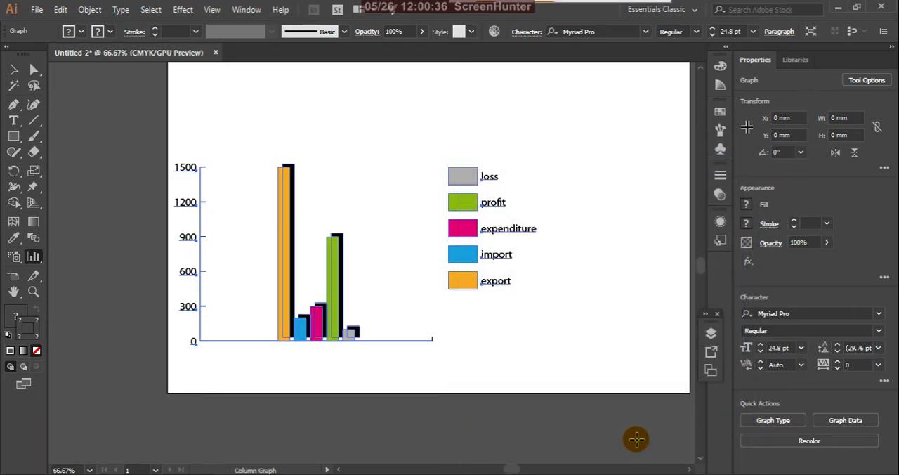
left_click(415, 247)
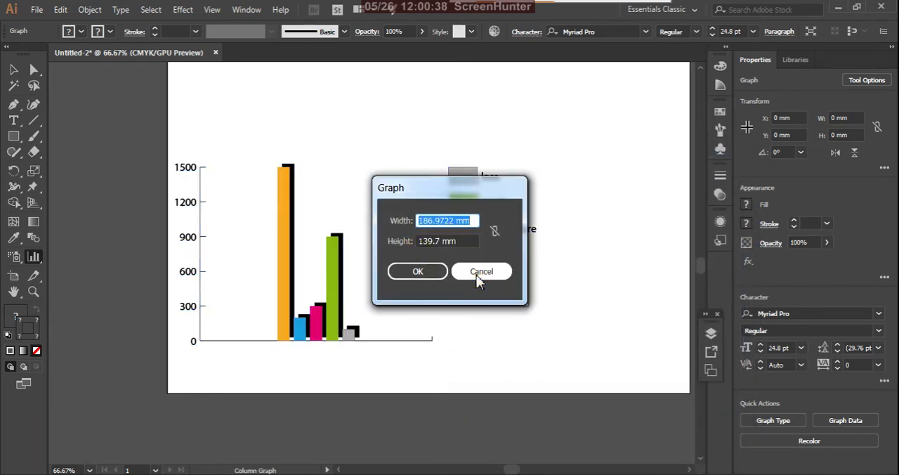
left_click(480, 274)
left_click(13, 69)
left_click(377, 238)
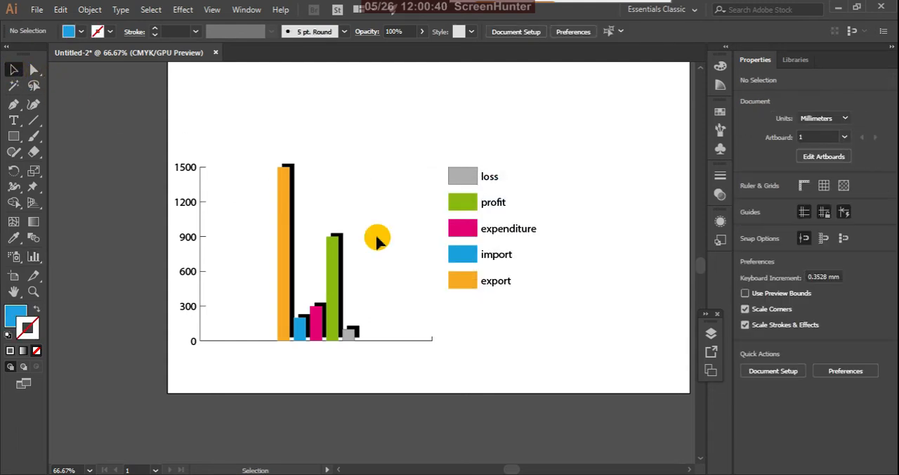
scroll(465, 295, "down", 2)
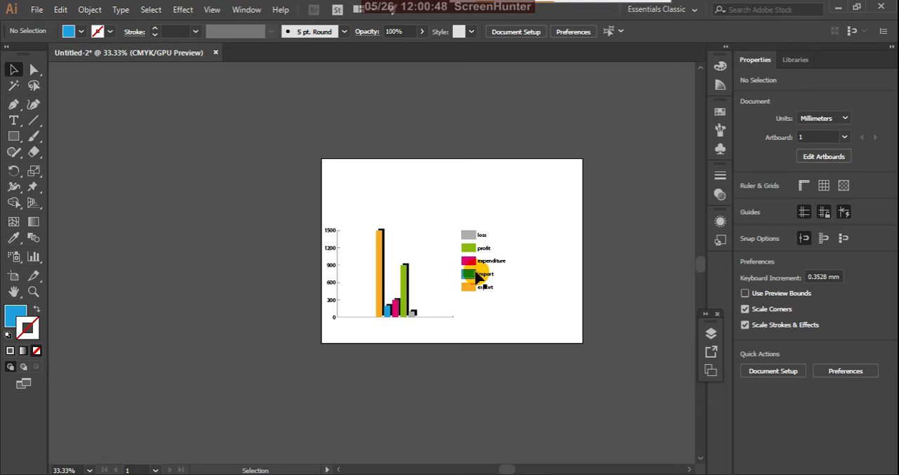
scroll(455, 286, "up", 2)
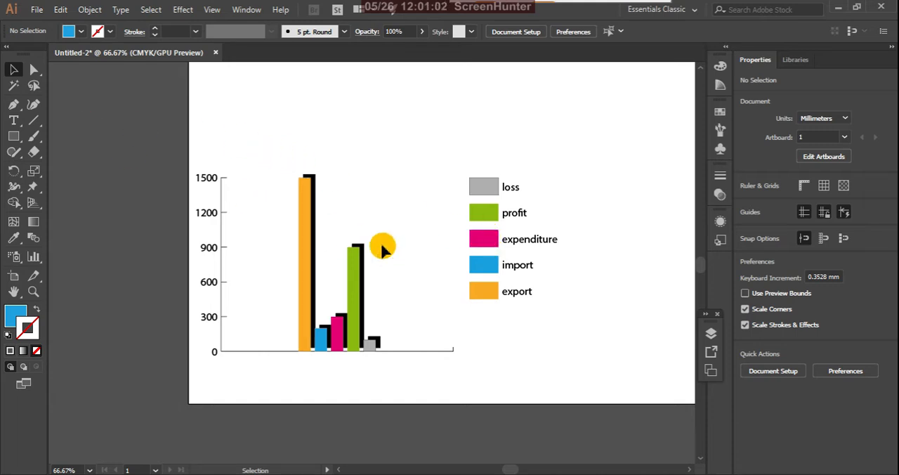
Step: Undo the drop shadow on the graph
key("ctrl+z")
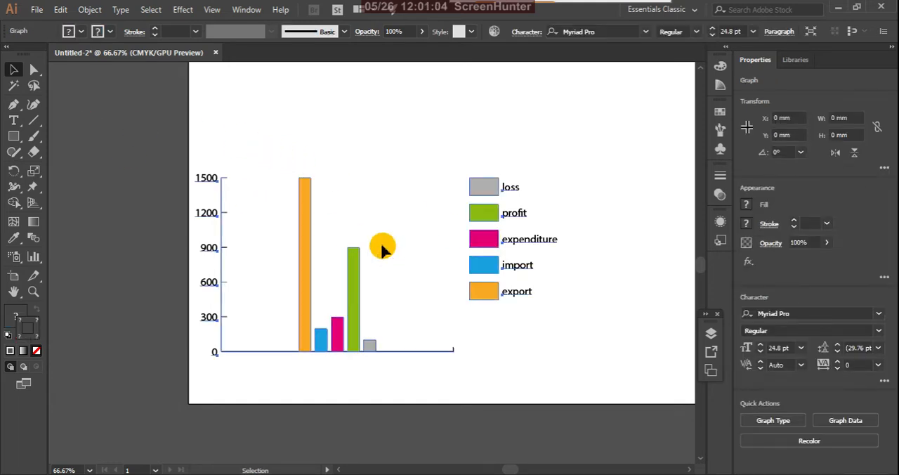
scroll(380, 241, "down", 2)
scroll(392, 267, "up", 1)
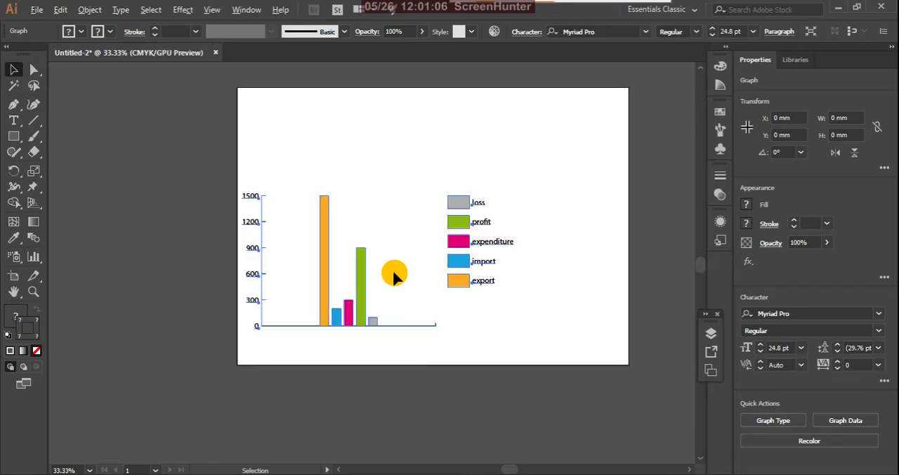
left_click(346, 247)
left_click(325, 257)
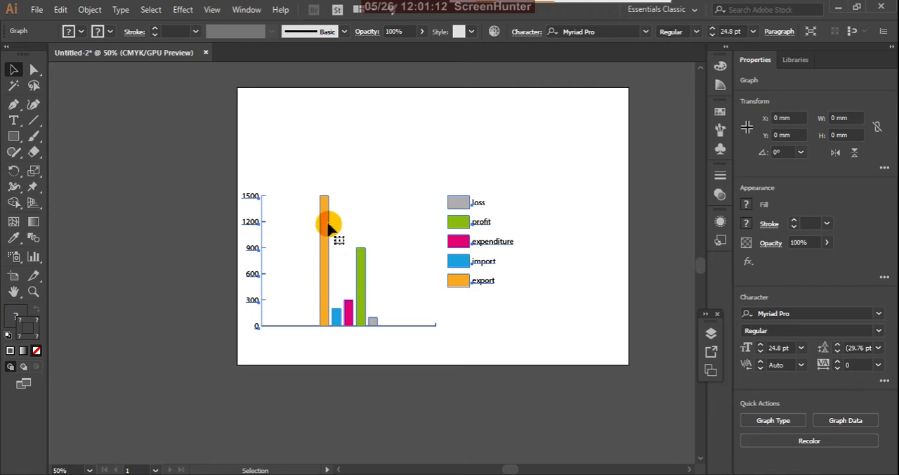
right_click(326, 225)
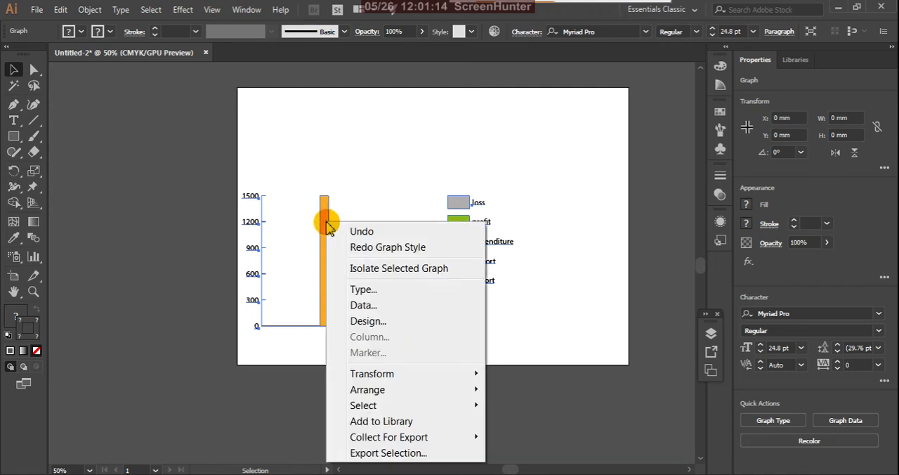
left_click(332, 176)
left_click(314, 216)
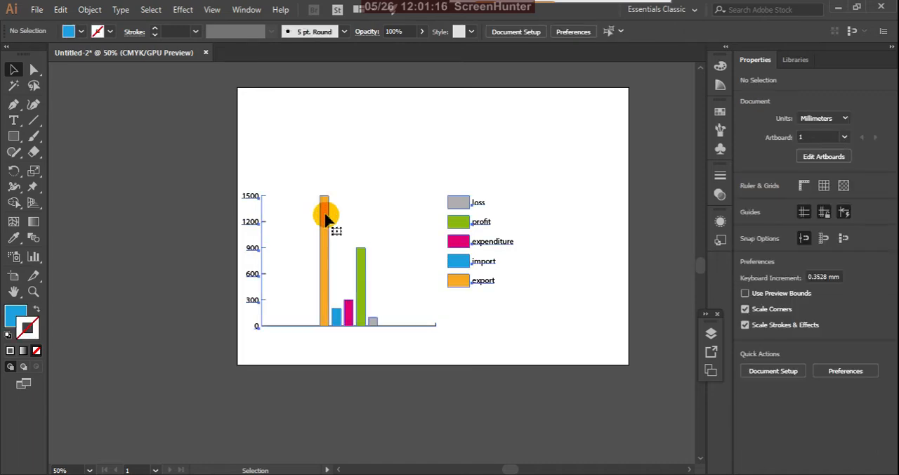
Step: Ungroup the whole graph, accept losing its editable graph data, and deselect it
left_click(325, 214)
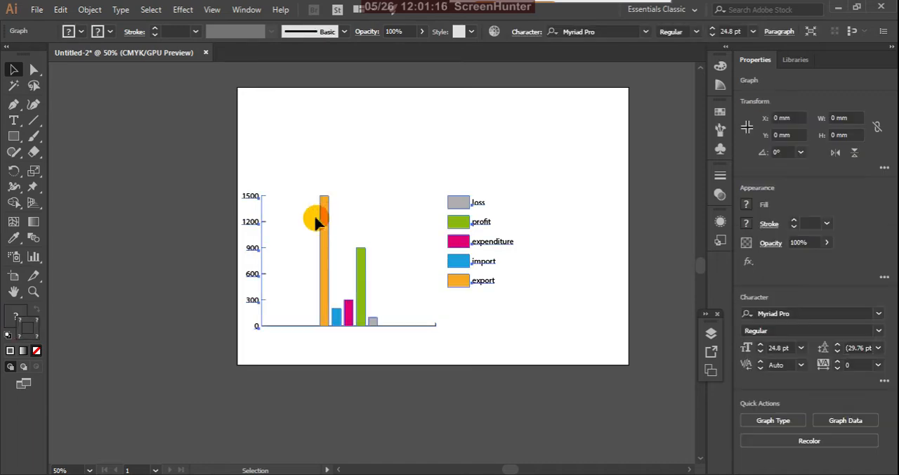
left_click(91, 10)
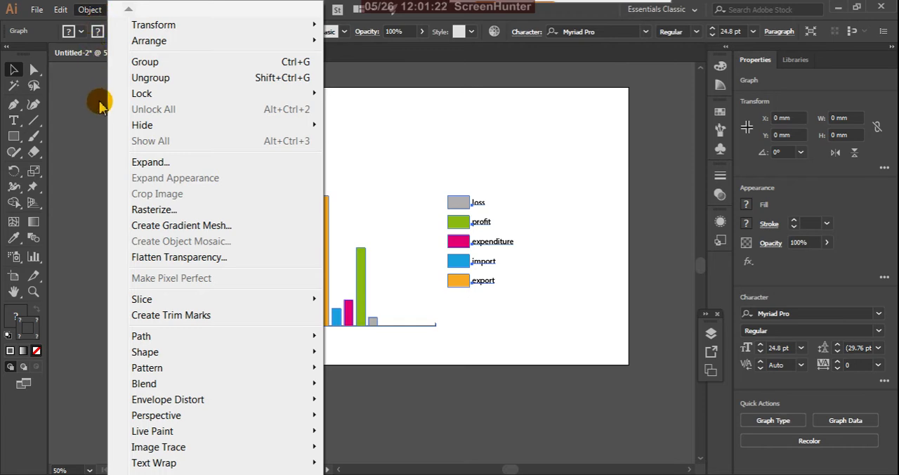
left_click(152, 79)
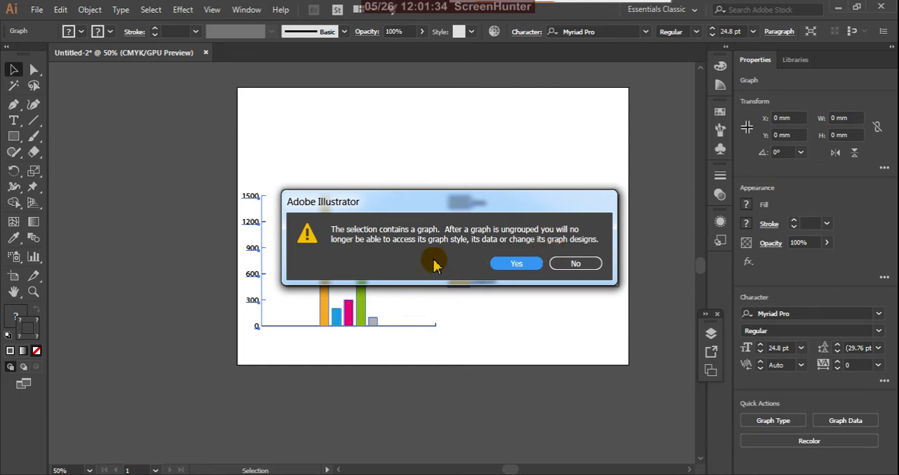
left_click(516, 264)
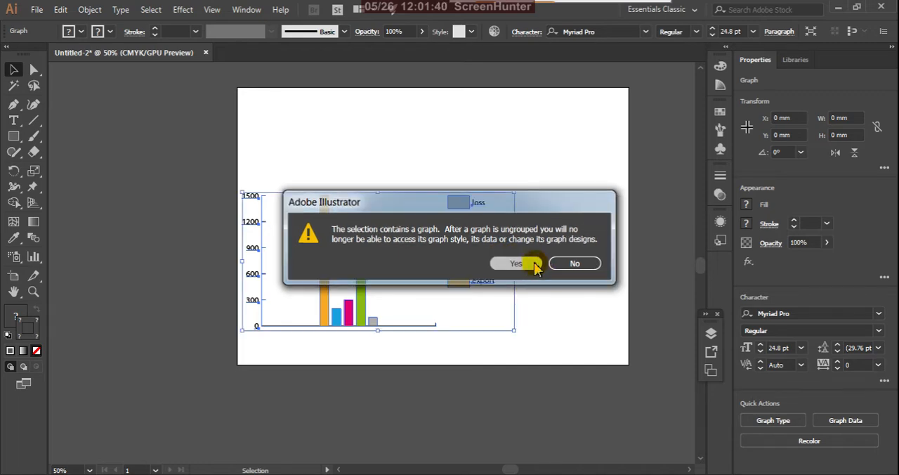
left_click(404, 211)
Step: Ungroup the combined set of columns and legend boxes into separate series, then deselect them
left_click(323, 245)
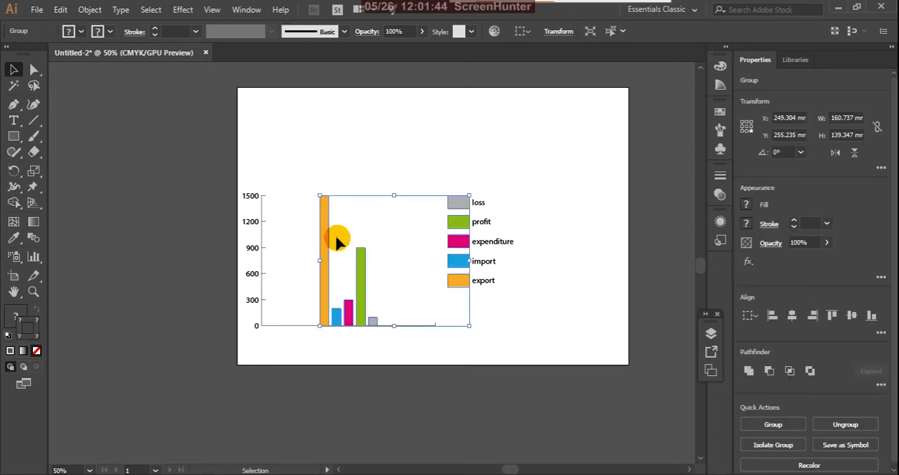
right_click(326, 235)
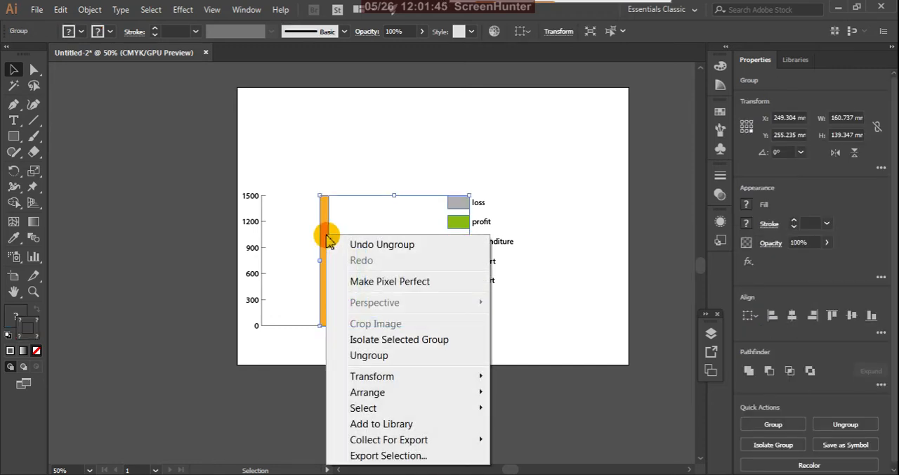
left_click(361, 356)
left_click(390, 259)
Step: Ungroup the green profit column from its legend box and deselect them
left_click(361, 261)
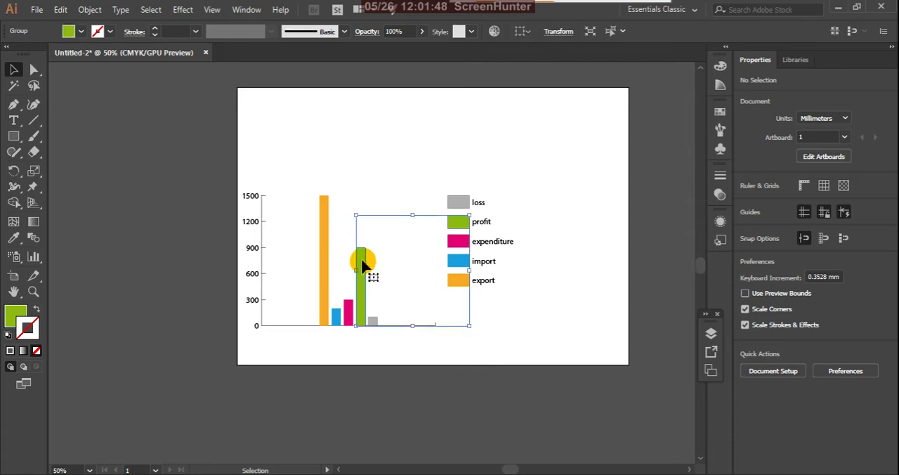
right_click(362, 263)
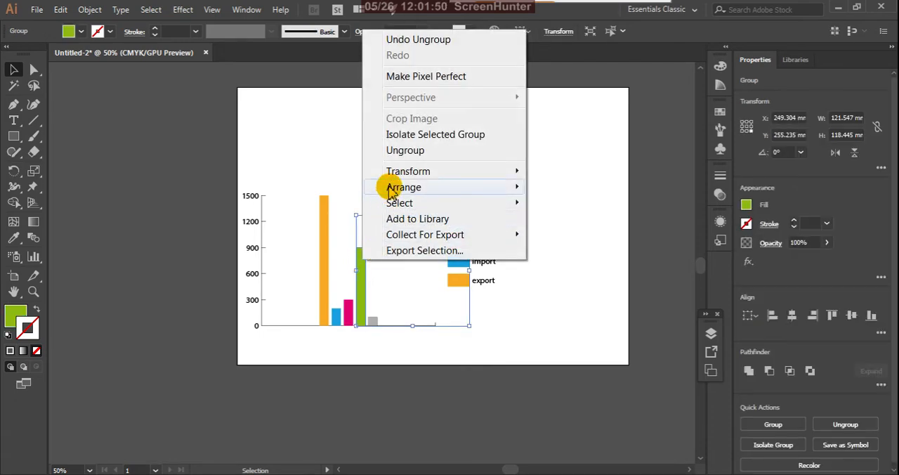
left_click(406, 150)
left_click(353, 143)
Step: Ungroup the orange export column from its legend box and select the column on its own
left_click(323, 218)
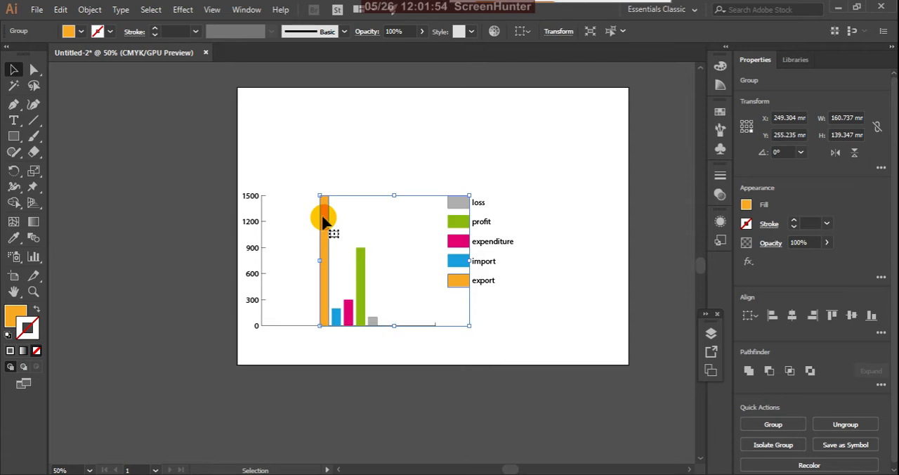
right_click(323, 221)
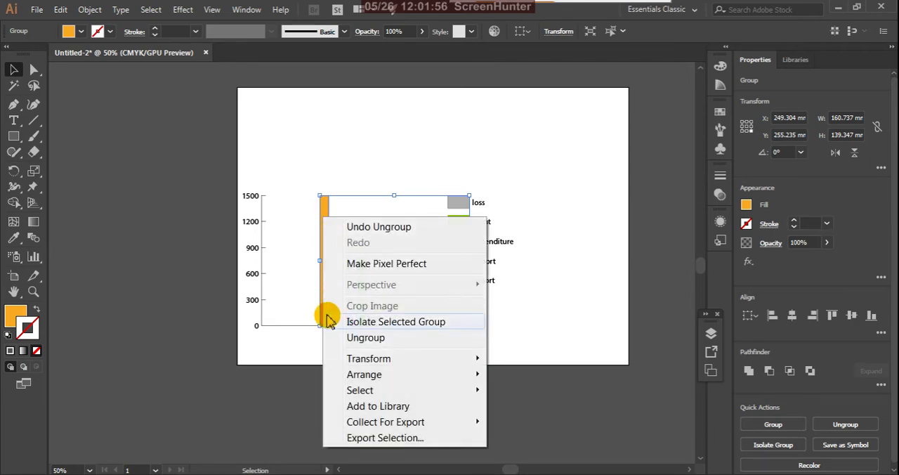
left_click(348, 337)
left_click(328, 188)
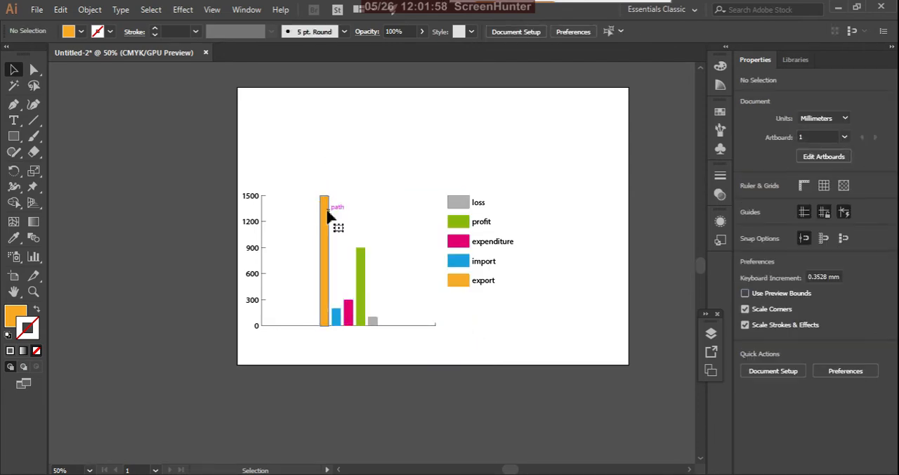
left_click(325, 210)
Step: Ungroup the blue import column from its legend box and deselect them
left_click(336, 316)
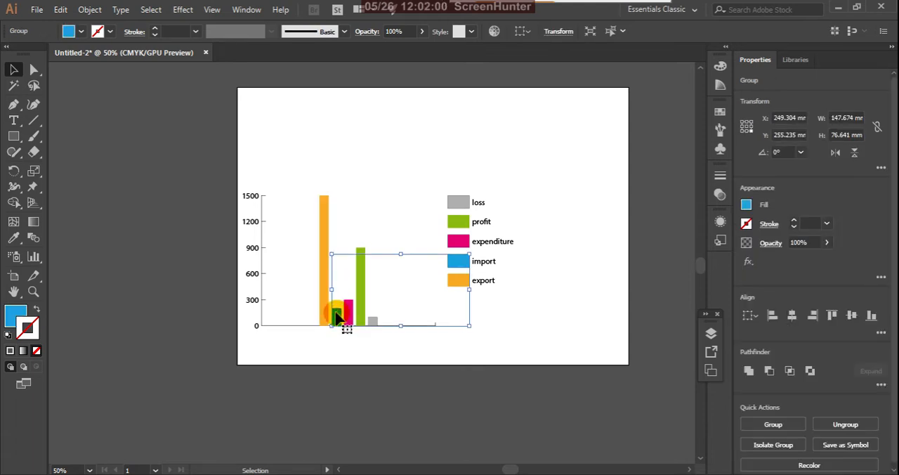
right_click(336, 316)
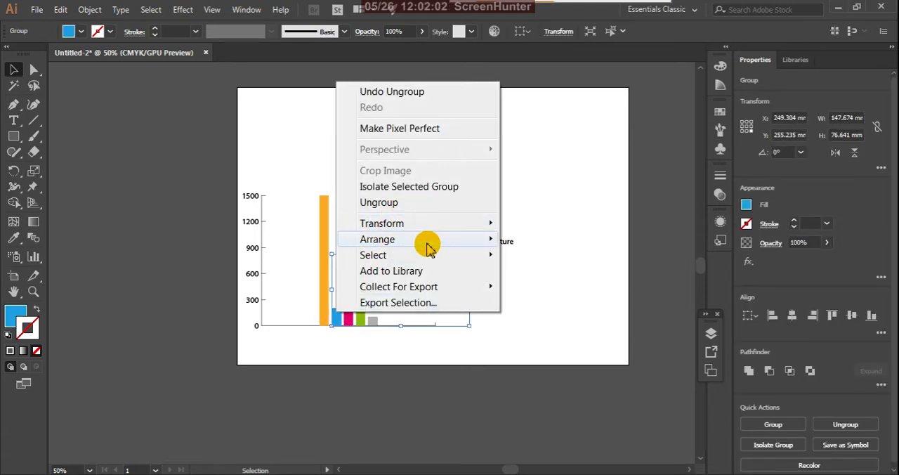
left_click(403, 203)
left_click(399, 184)
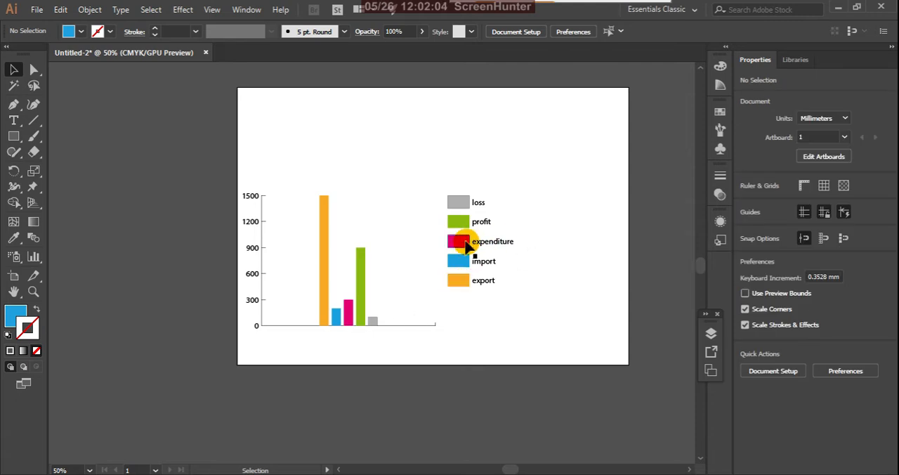
Step: Ungroup the magenta expenditure column from its legend box and deselect them
left_click(350, 312)
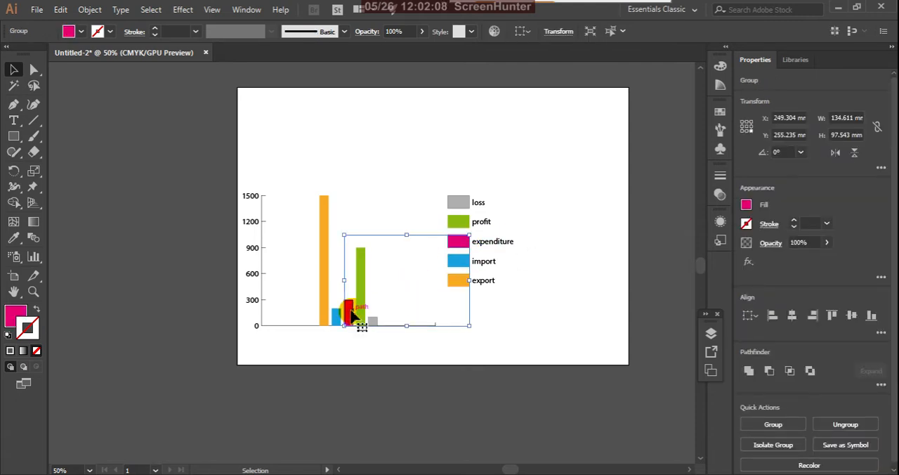
right_click(351, 315)
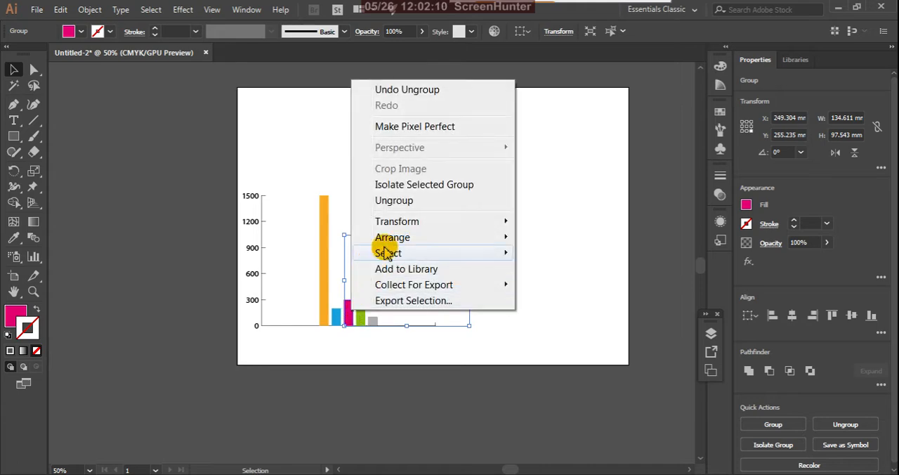
left_click(404, 209)
left_click(412, 186)
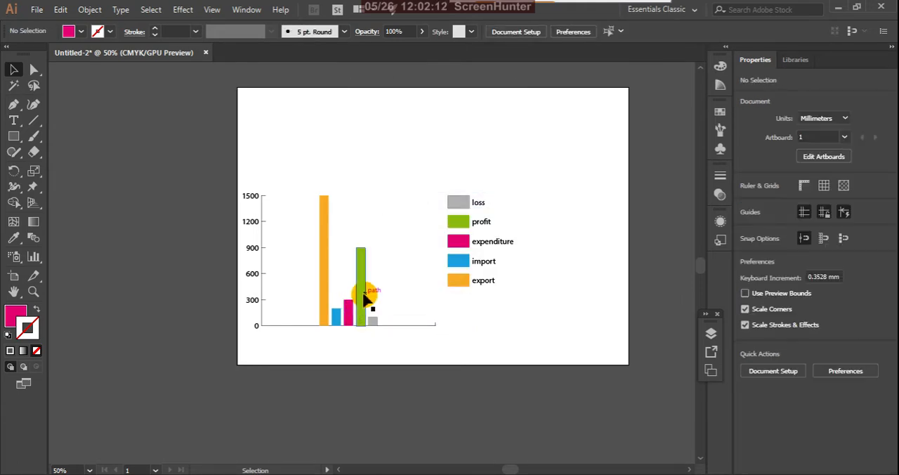
Step: Ungroup the gray loss column from its legend box and deselect them
left_click(363, 298)
left_click(407, 297)
left_click(375, 319)
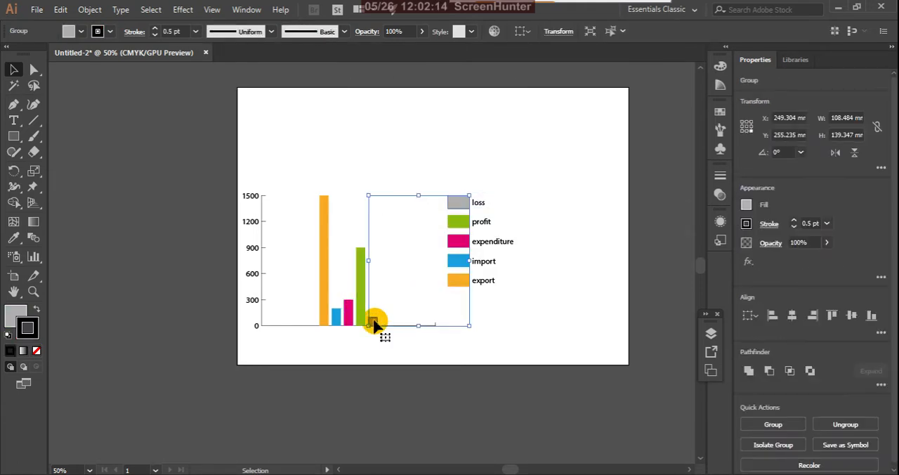
right_click(376, 324)
left_click(421, 209)
left_click(422, 161)
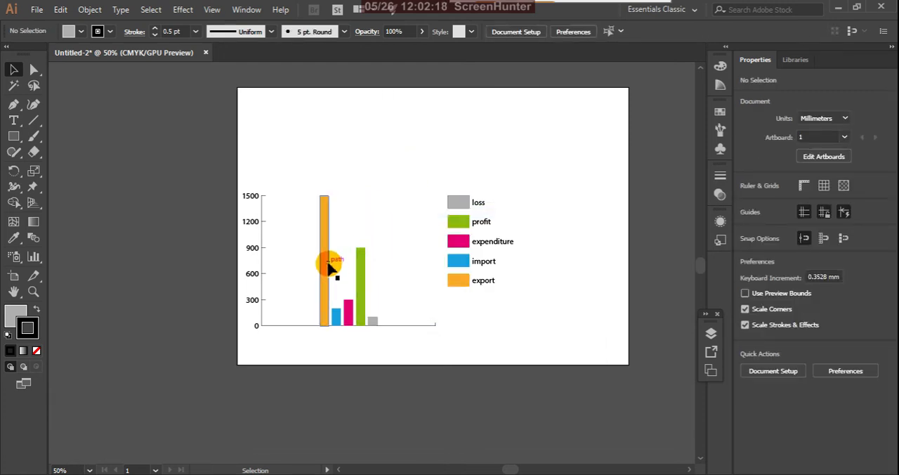
Step: Select the five coloured columns without their legend boxes and group them together
left_click_drag(296, 165, 414, 319)
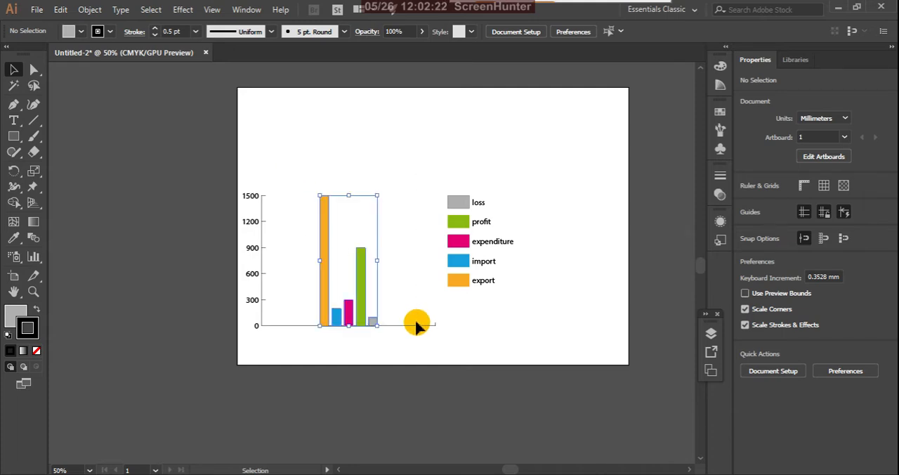
right_click(325, 277)
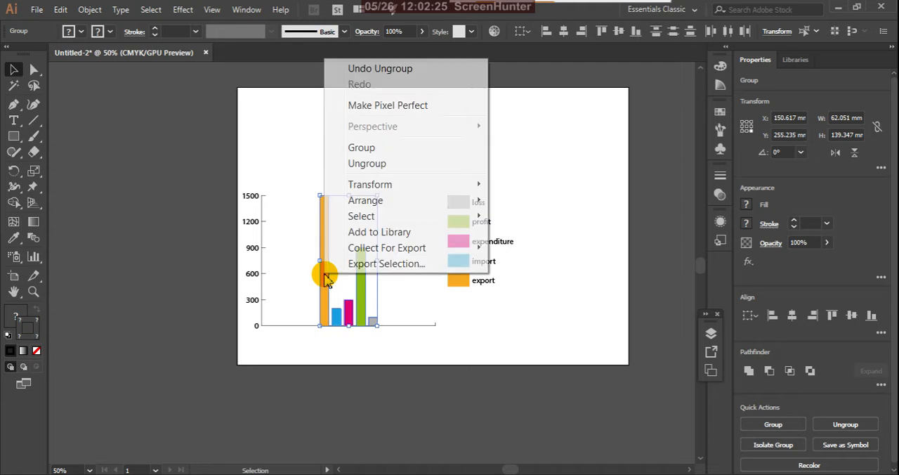
left_click(358, 149)
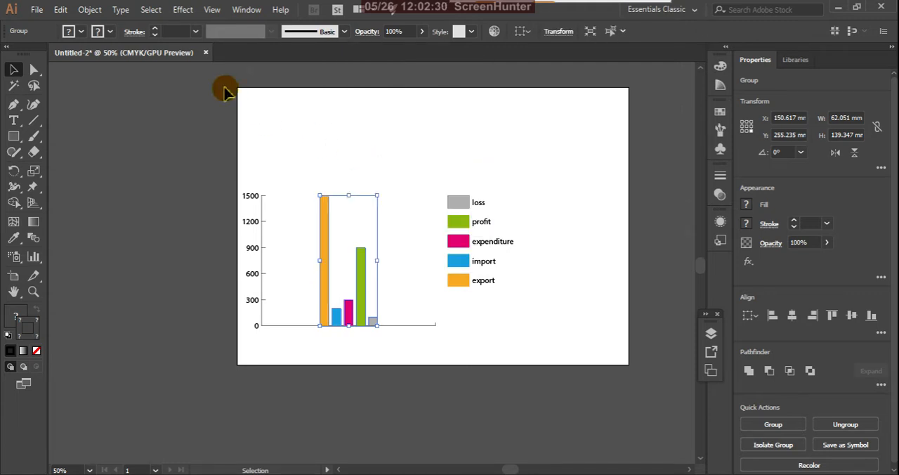
Step: Try a previewed 3D Extrude & Bevel on the column group with a custom rotation of about -16°, -20° and 6°, and cancel it
left_click(183, 12)
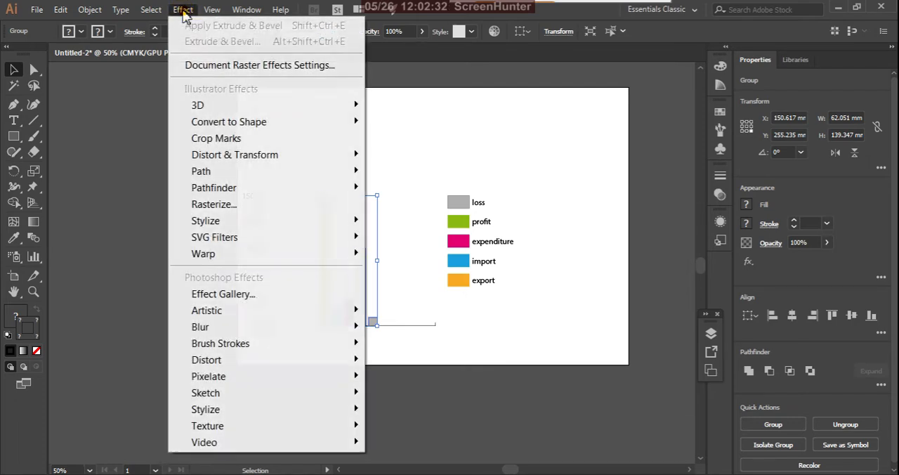
mouse_move(344, 113)
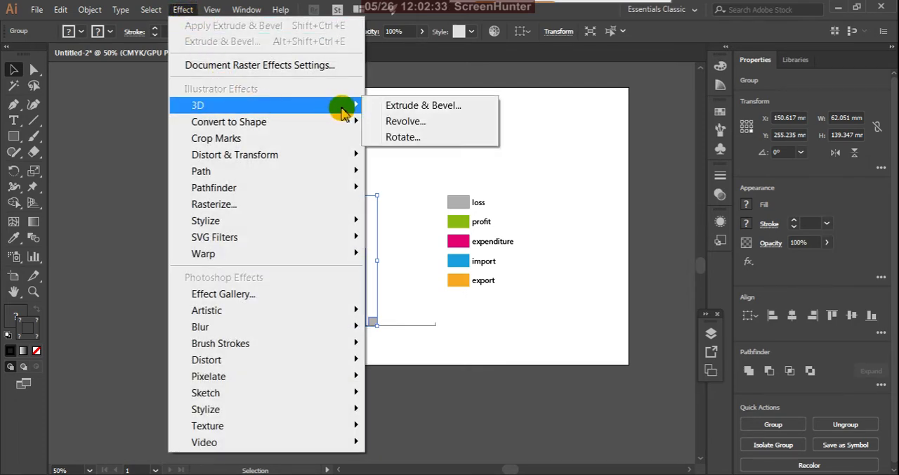
left_click(391, 112)
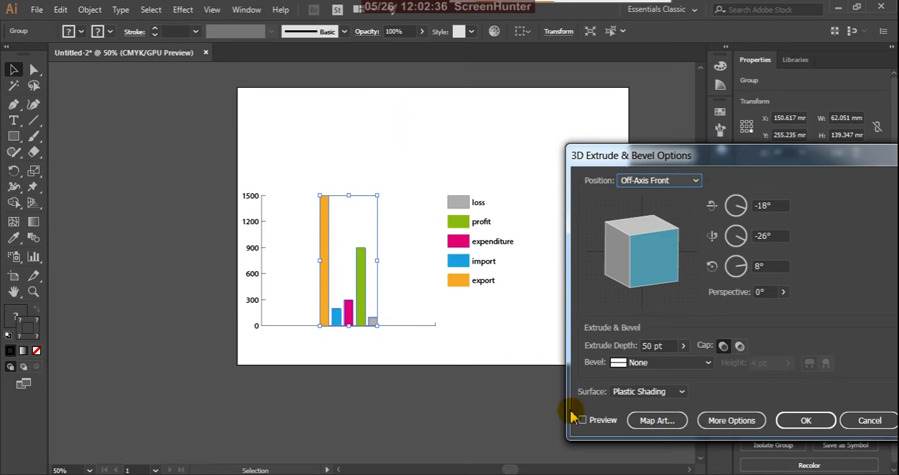
left_click(582, 421)
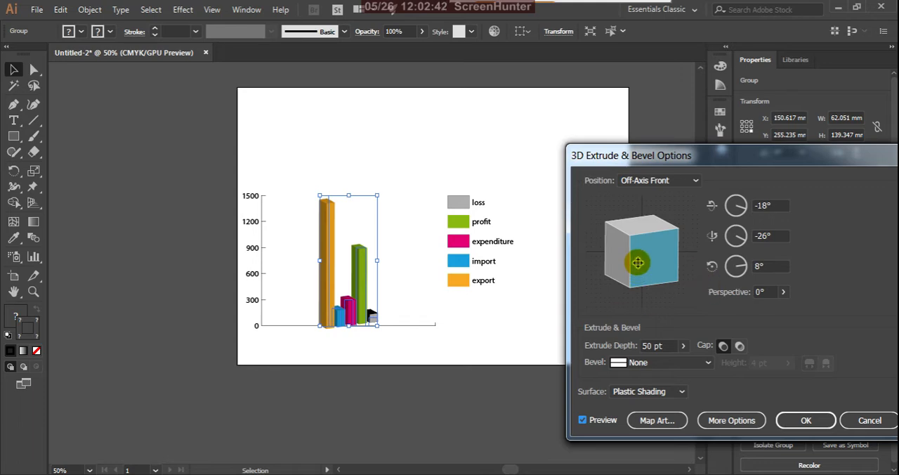
mouse_move(634, 232)
left_mouse_down()
mouse_move(628, 227)
mouse_move(635, 231)
left_mouse_up()
left_click_drag(664, 276, 617, 272)
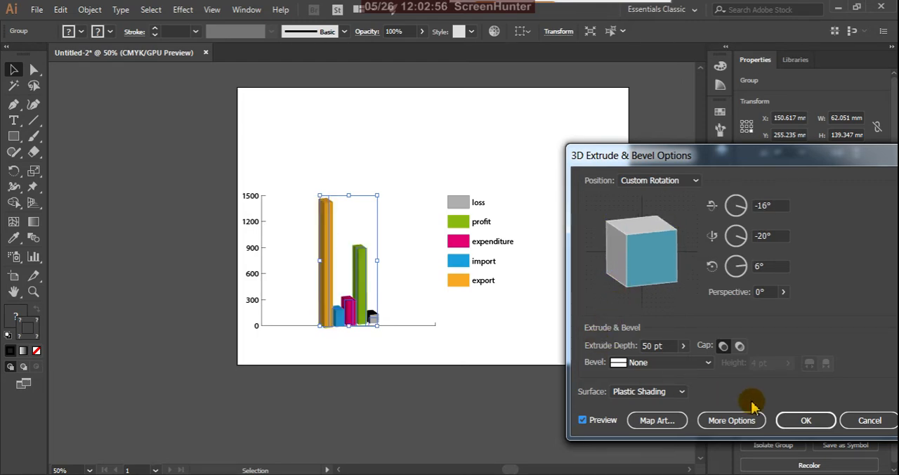
left_click(865, 421)
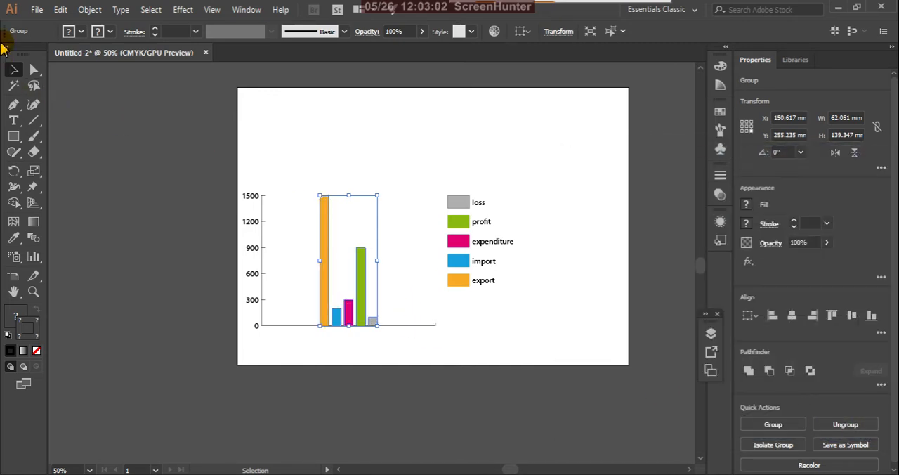
Step: Preview 3D Extrude & Bevel on the column group and set the Z-axis rotation to -10°
left_click(183, 12)
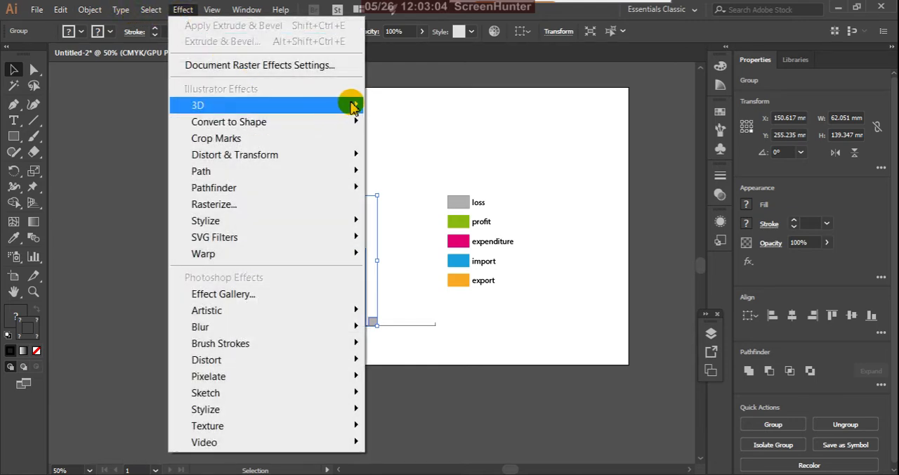
mouse_move(351, 102)
left_click(395, 106)
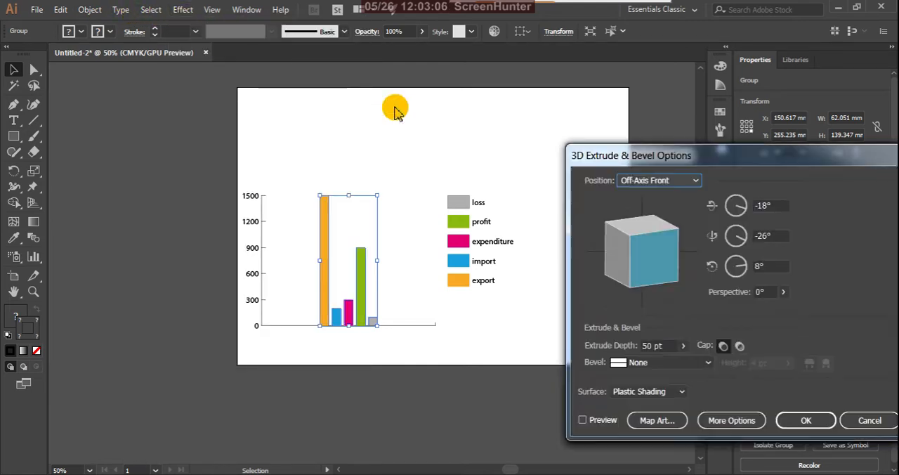
left_click(582, 420)
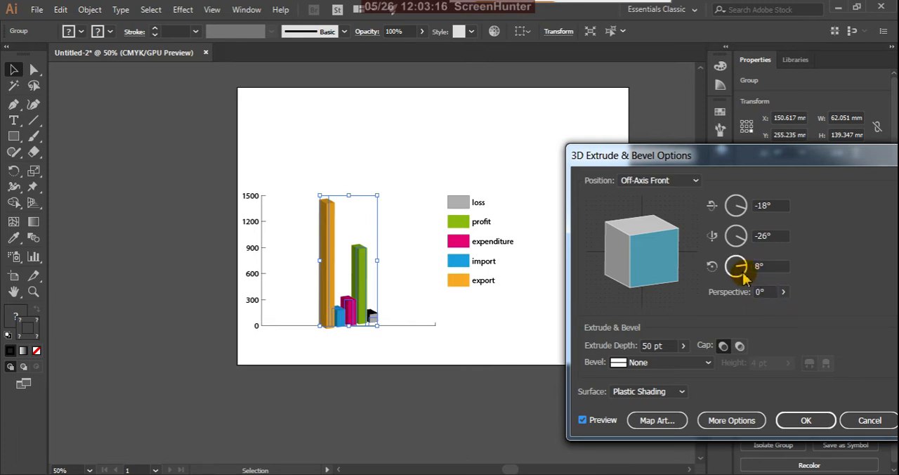
left_click_drag(743, 270, 746, 272)
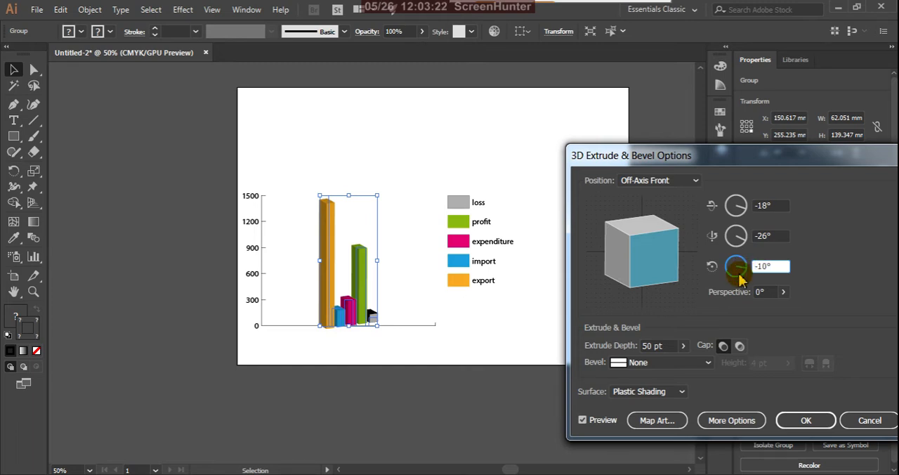
left_click(582, 419)
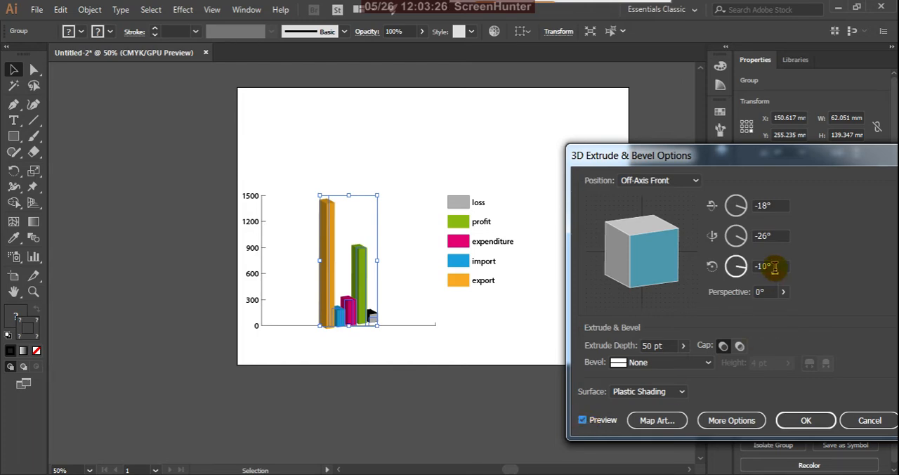
Step: Turn the extrusion cube to face nearly forward with 0° X rotation, and set the Y and Z rotations to 0°
left_click_drag(664, 273, 634, 238)
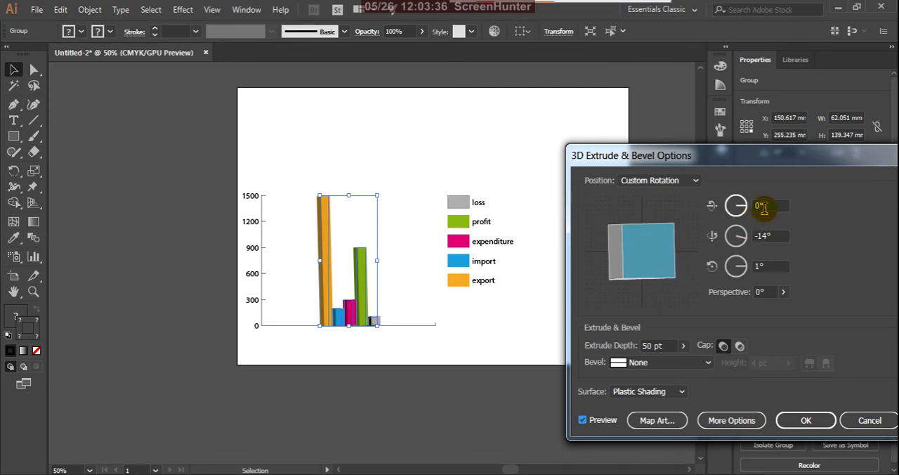
left_click(778, 235)
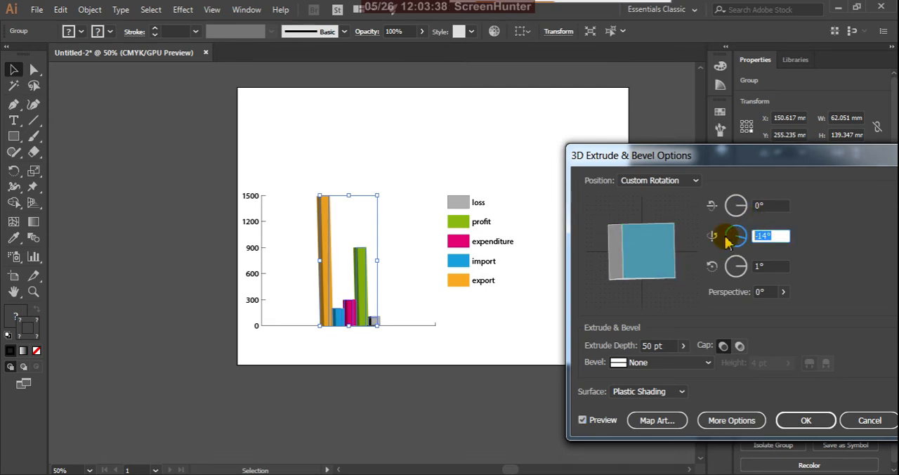
type("0")
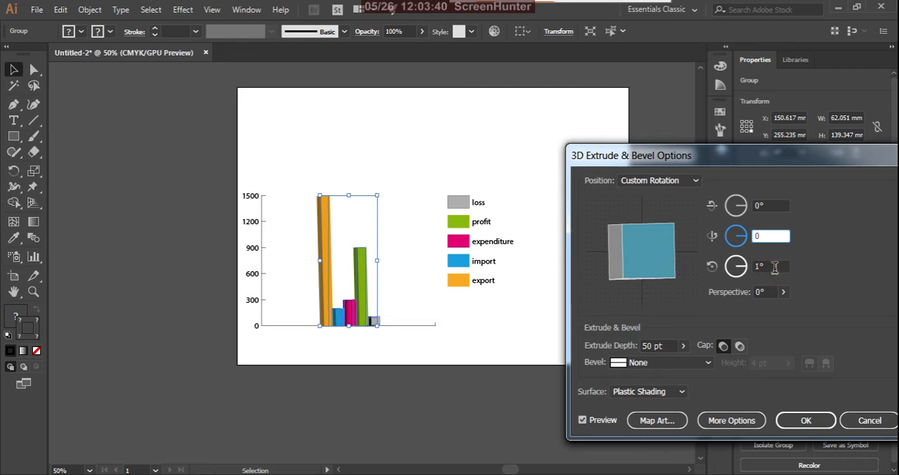
left_click(775, 266)
type("0")
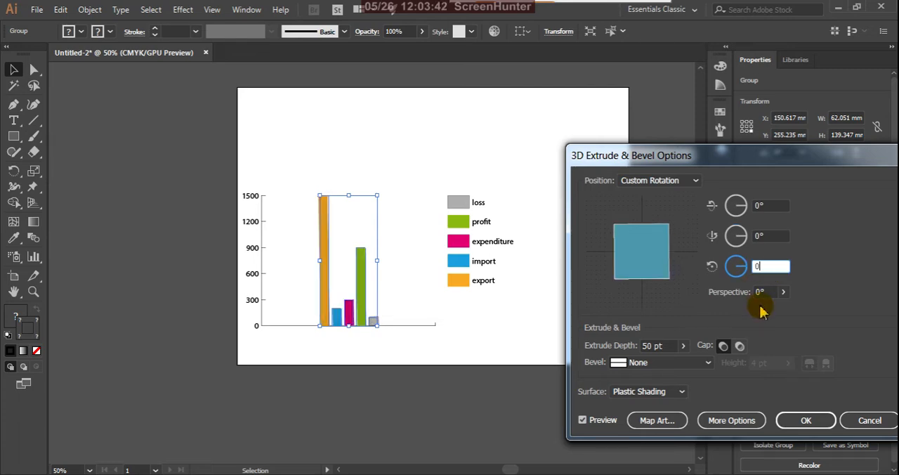
Step: Try rotating the extrusion cube freely to about 5°, -2° and 3°, and cancel the 3D effect
left_click(641, 244)
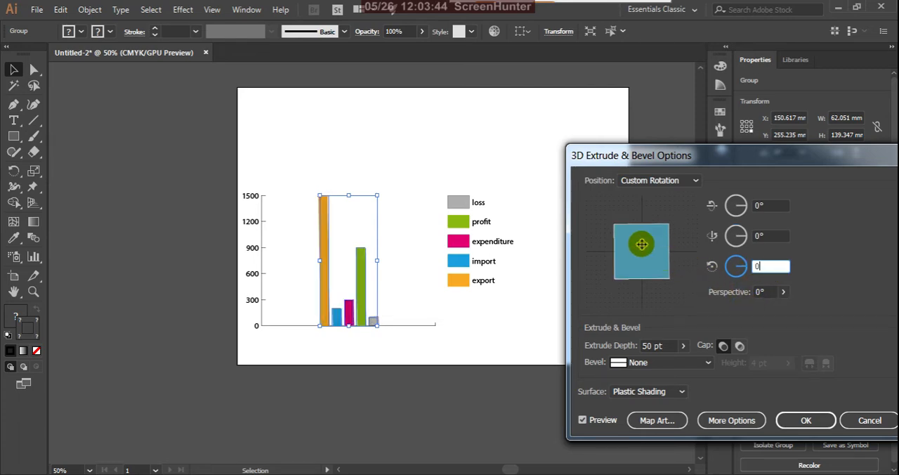
left_click(702, 215)
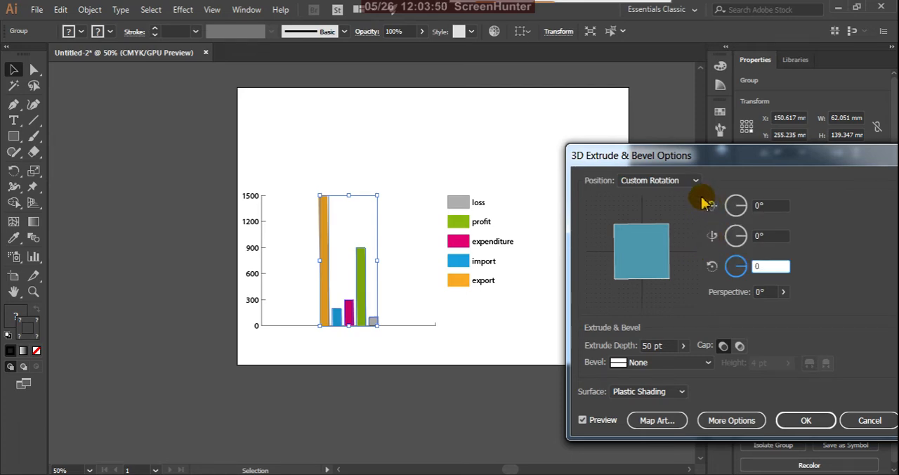
mouse_move(696, 197)
left_mouse_down()
mouse_move(689, 198)
mouse_move(698, 201)
left_mouse_up()
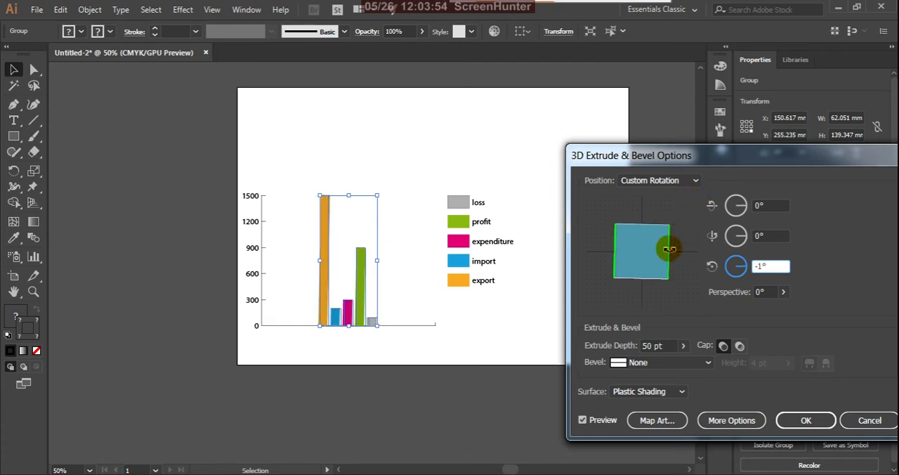
left_click_drag(669, 250, 678, 245)
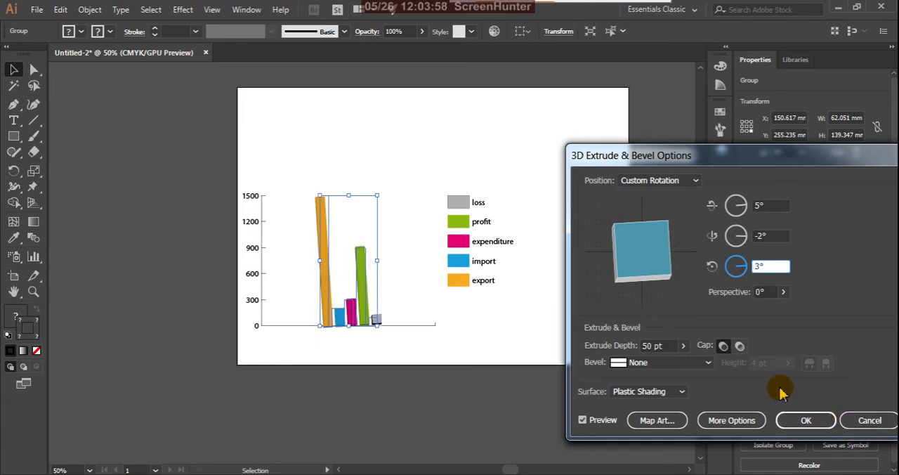
left_click(868, 419)
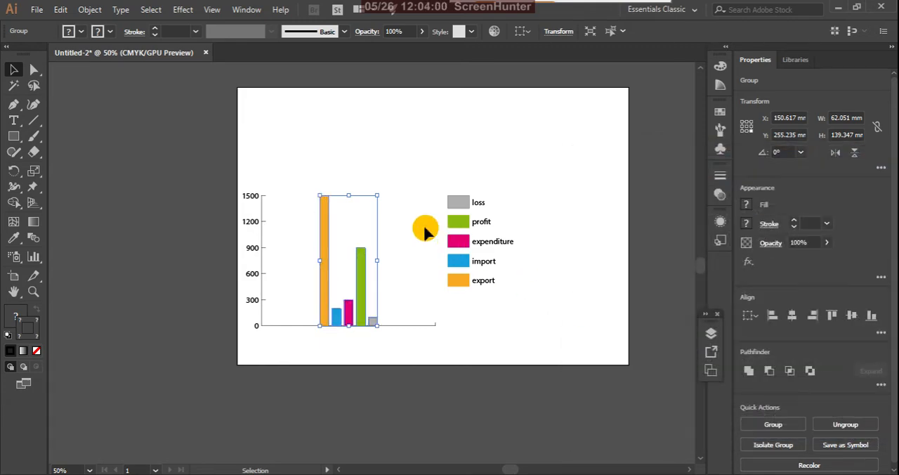
Step: Deselect the column group and reset the Essentials Classic workspace
left_click(351, 125)
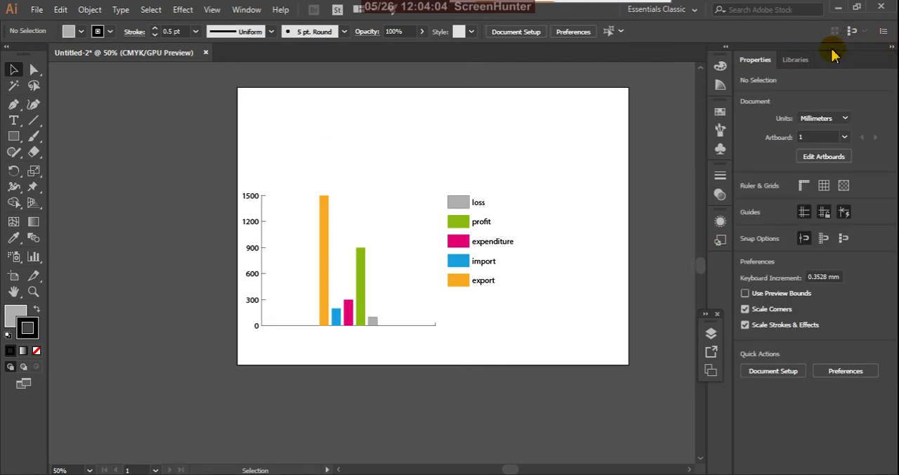
left_click(693, 10)
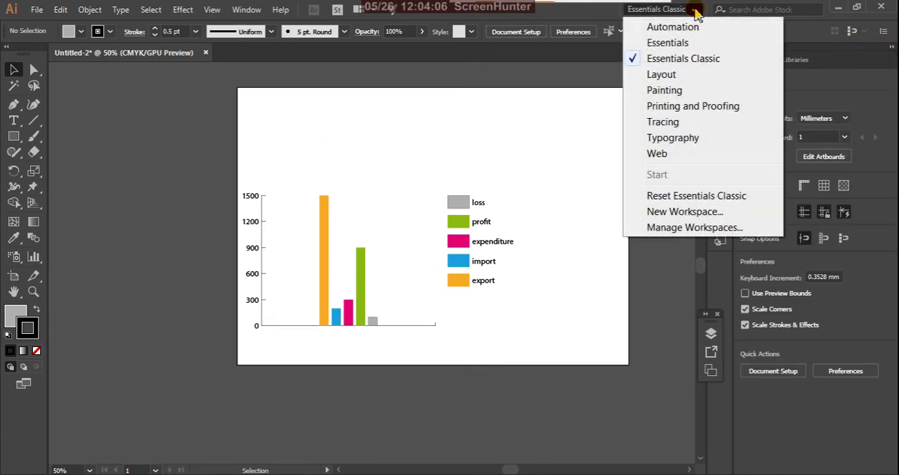
left_click(730, 196)
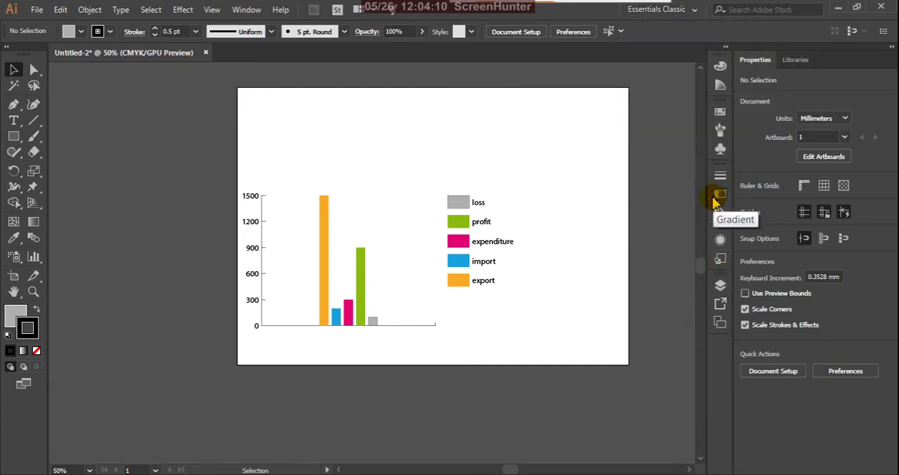
Step: Preview 3D Extrude & Bevel on the column group with the Off-Axis Front position and 50 pt depth, and cancel it
left_click(325, 205)
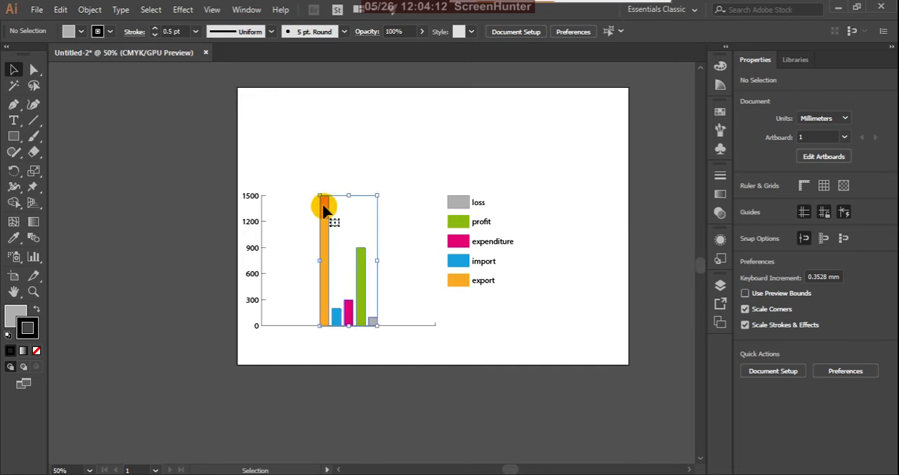
left_click(184, 11)
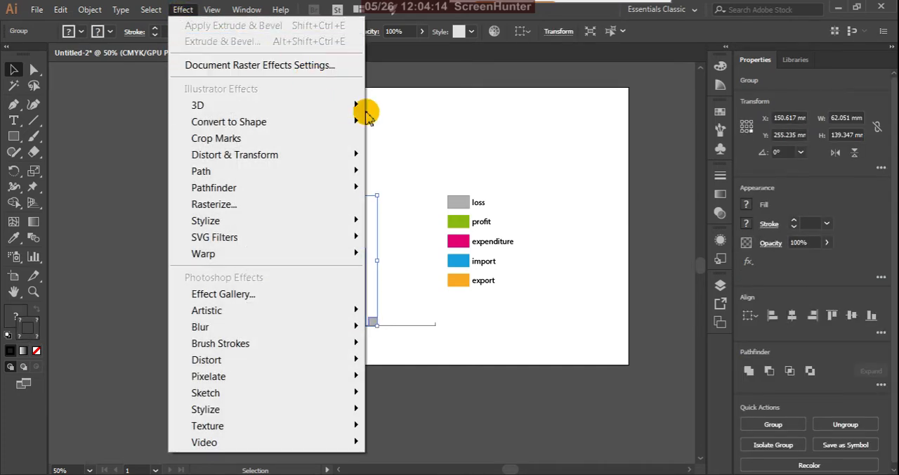
left_click(379, 106)
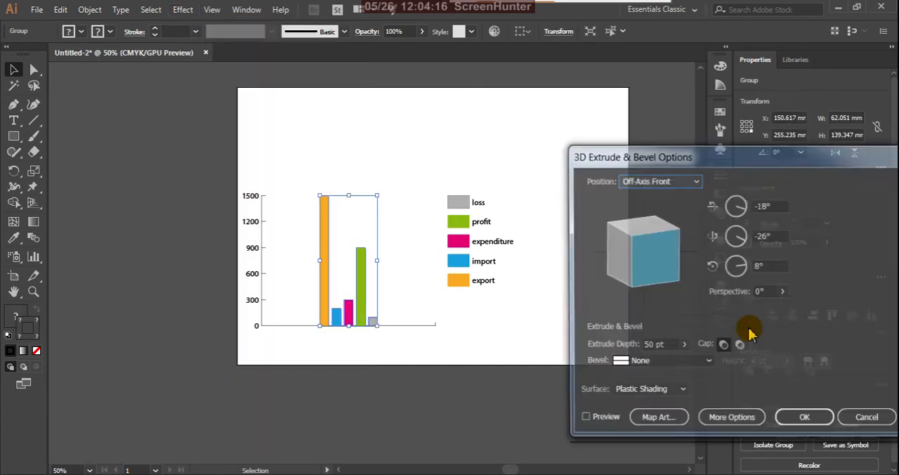
left_click(582, 420)
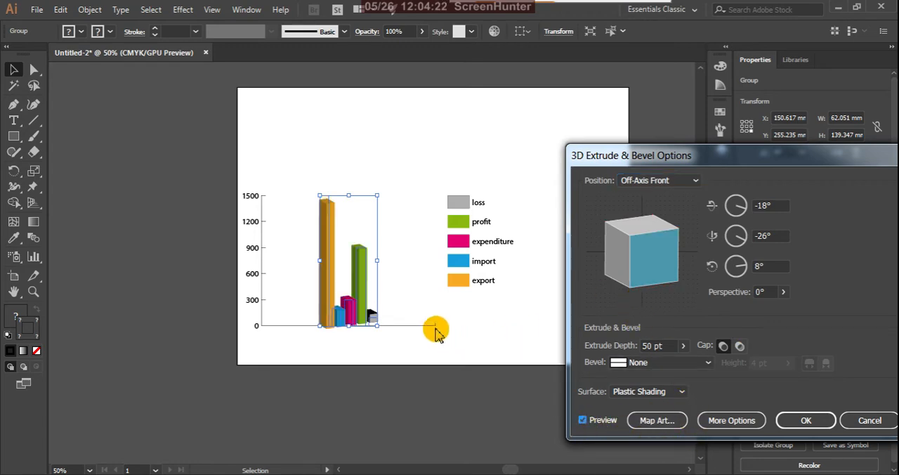
left_click(868, 420)
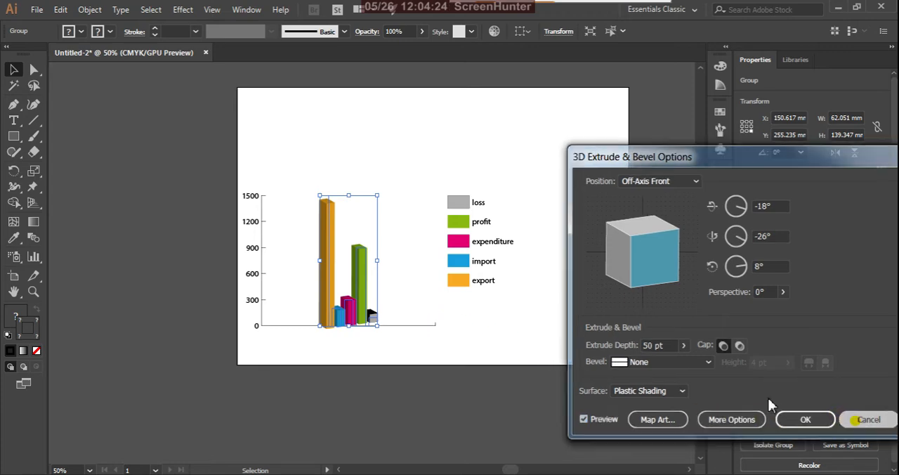
Step: Apply 3D Extrude & Bevel to the column group with 50 pt depth and custom rotations of -9°, 8° and -1°
scroll(394, 299, "up", 3)
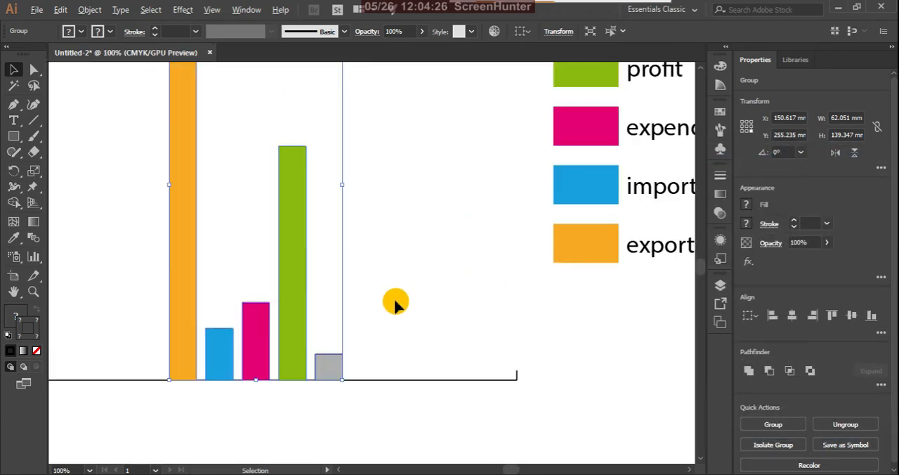
left_click(186, 14)
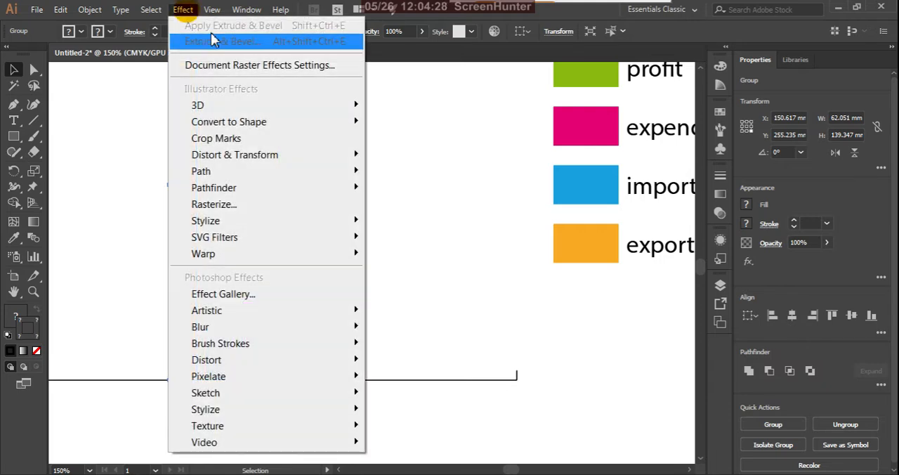
left_click(384, 110)
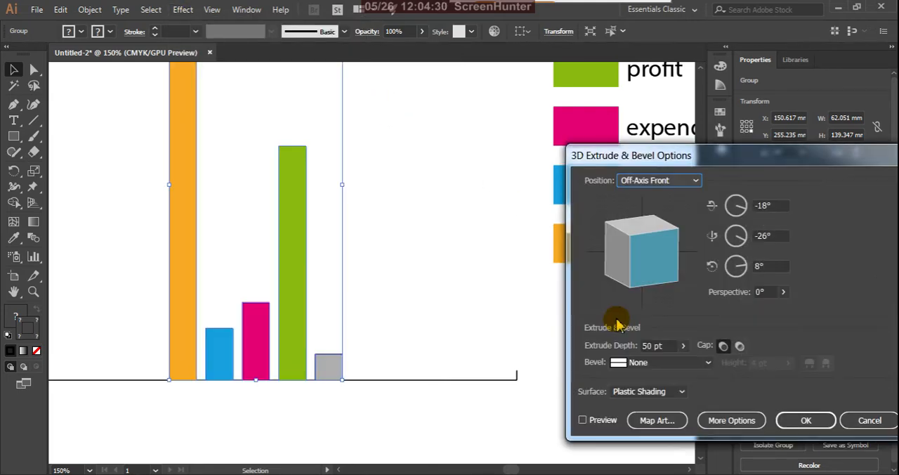
left_click(582, 419)
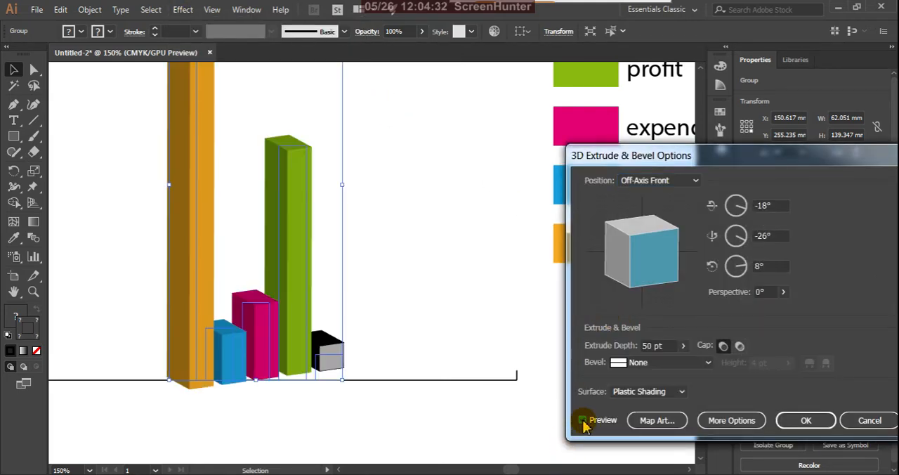
left_click_drag(642, 275, 641, 272)
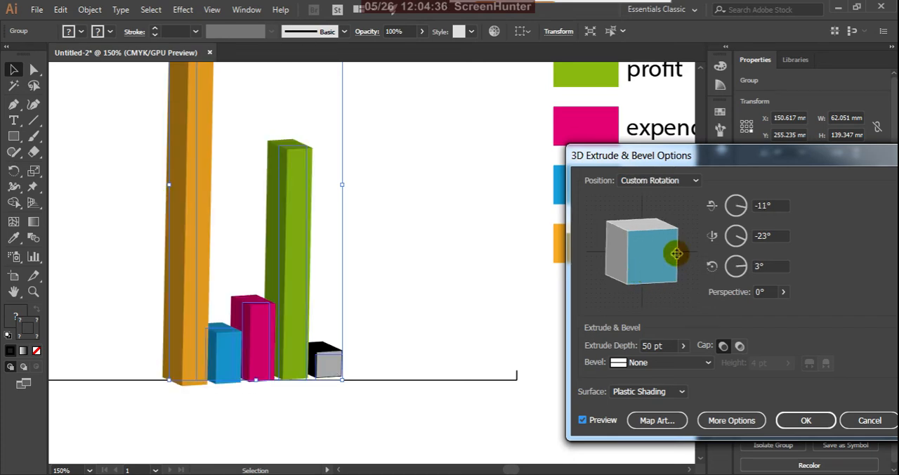
left_click_drag(675, 282, 666, 283)
left_click_drag(608, 274, 574, 281)
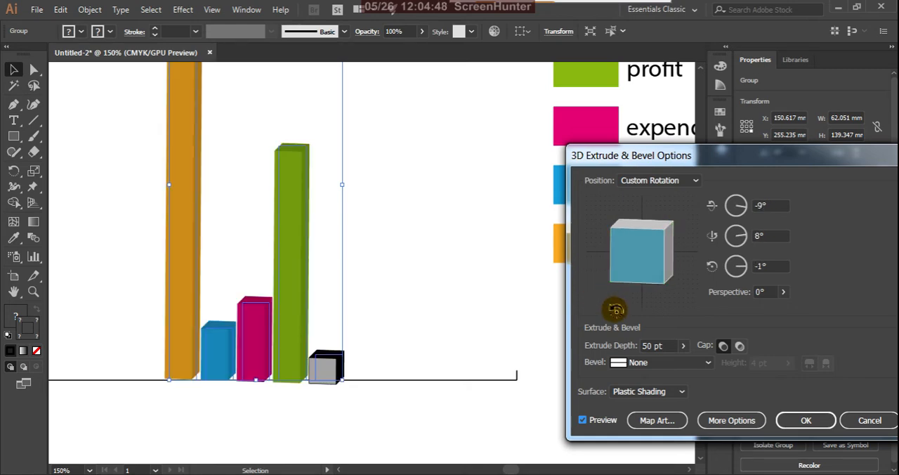
left_click(805, 420)
left_click(426, 250)
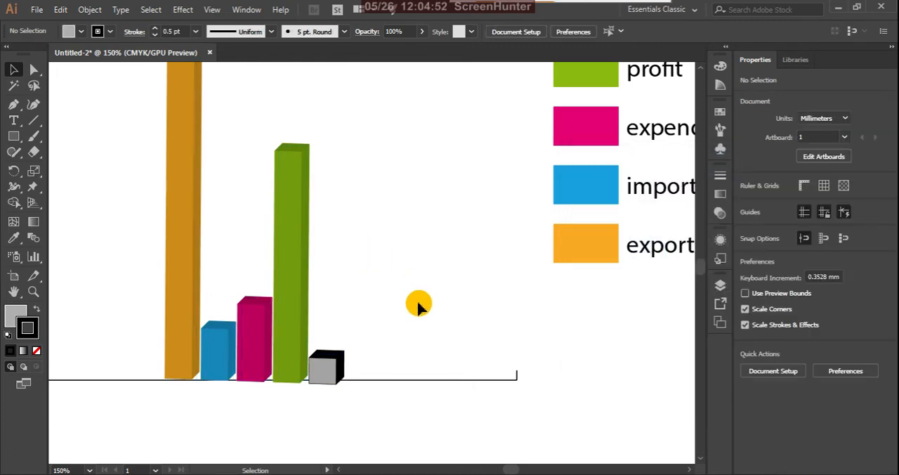
Step: Group the five colour swatches of the legend, from loss to export, leaving out their text labels
key("ctrl+minus")
scroll(371, 263, "up", 3)
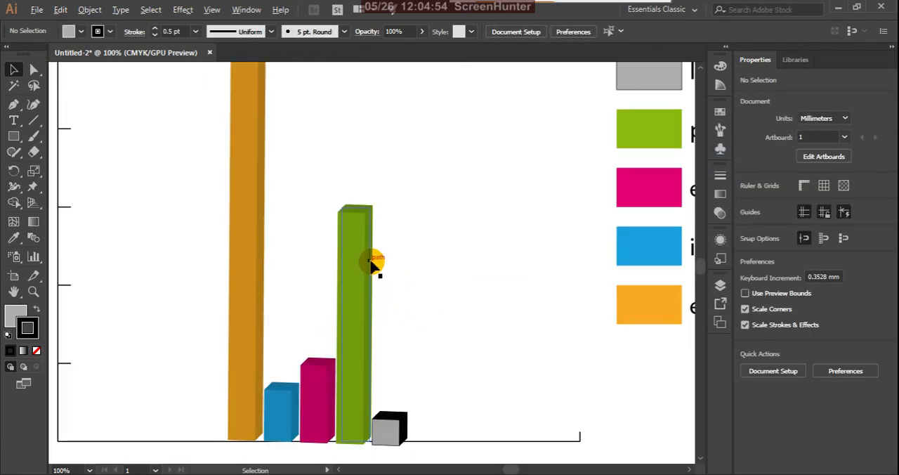
scroll(368, 270, "down", 3)
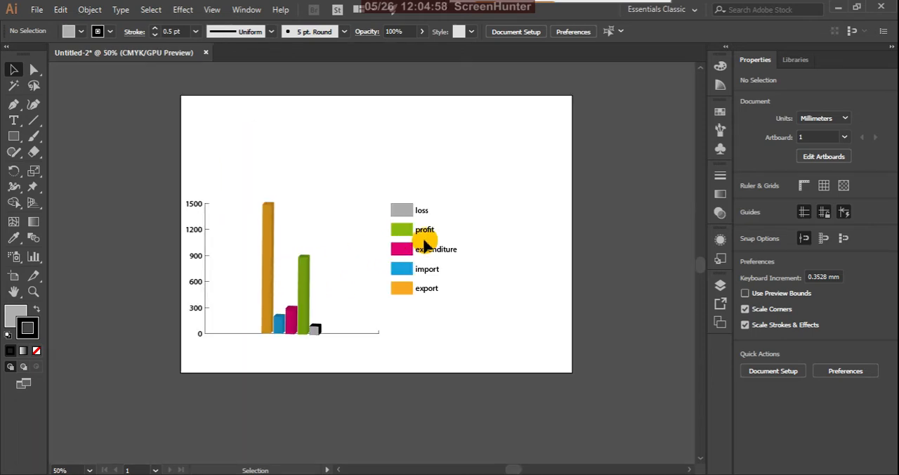
scroll(433, 257, "up", 2)
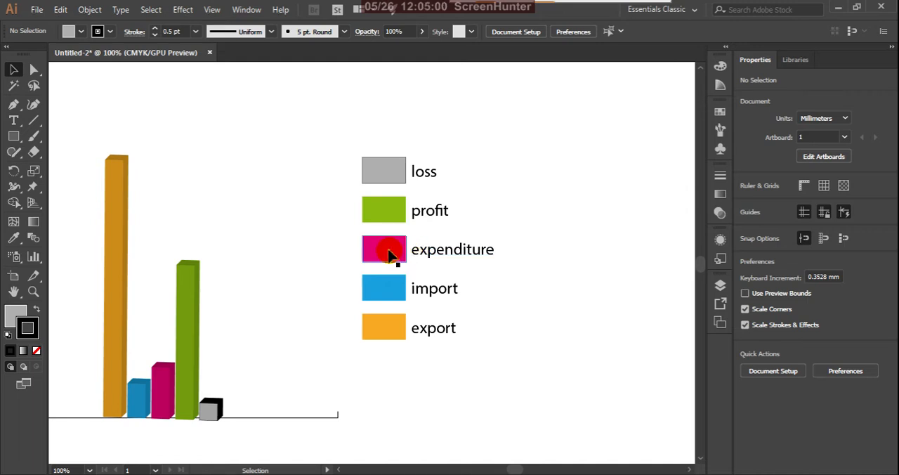
left_click(389, 254)
left_click(383, 207)
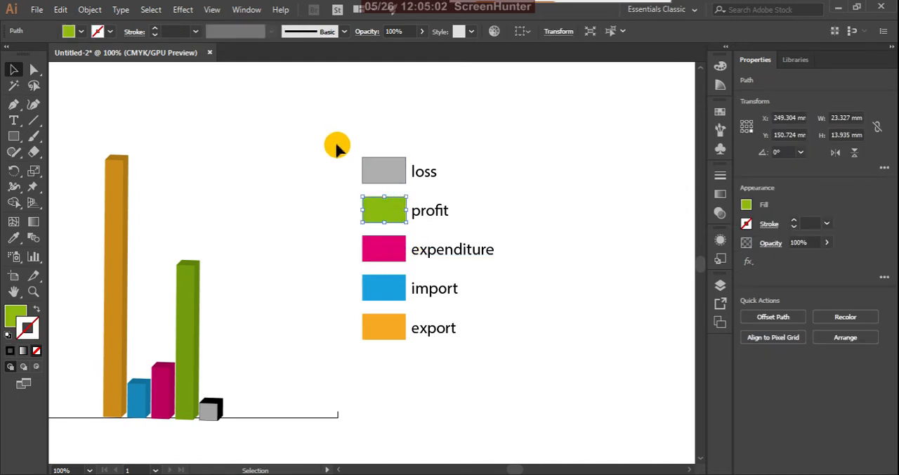
left_click_drag(396, 350, 395, 350)
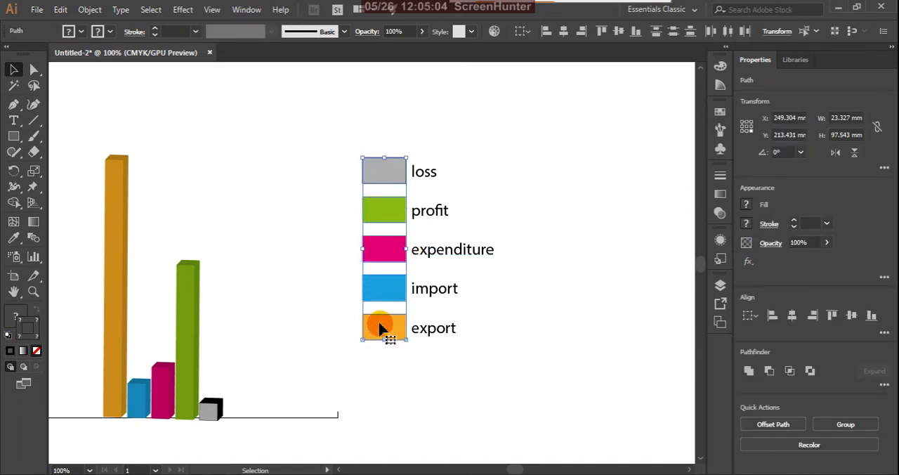
right_click(382, 292)
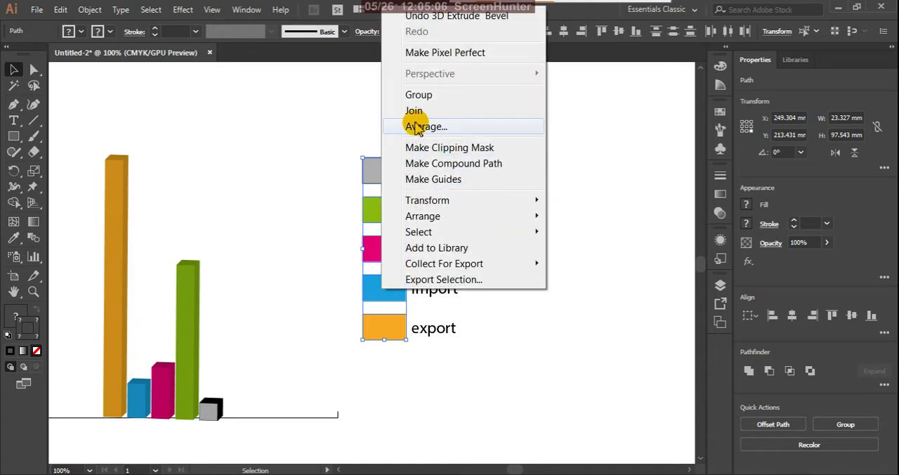
left_click(420, 96)
Step: Apply 3D Extrude & Bevel to the legend swatch group with the Off-Axis Front position and 50 pt depth
left_click(182, 10)
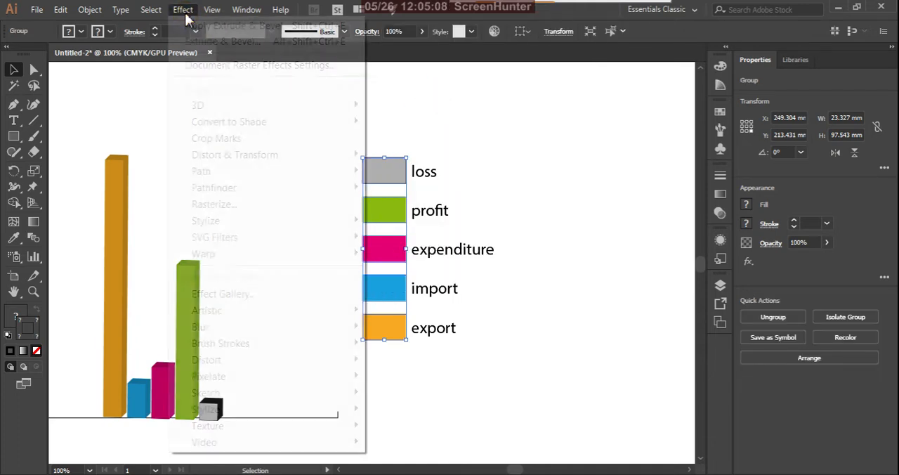
mouse_move(341, 105)
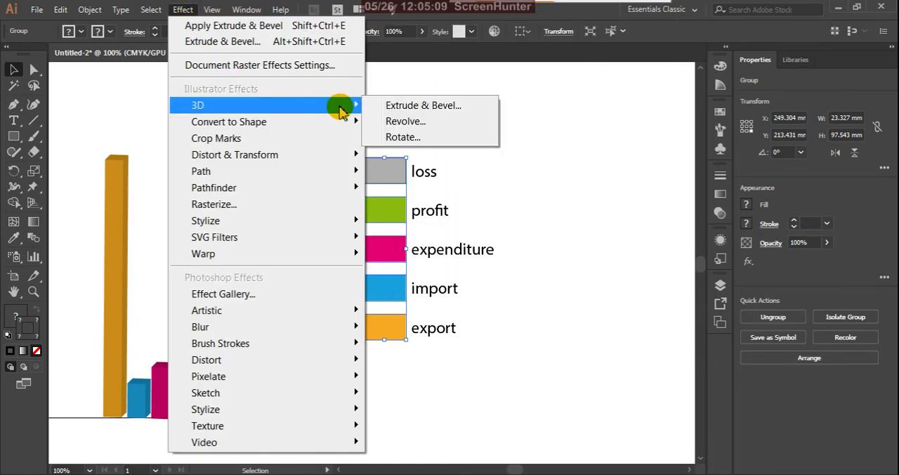
left_click(379, 104)
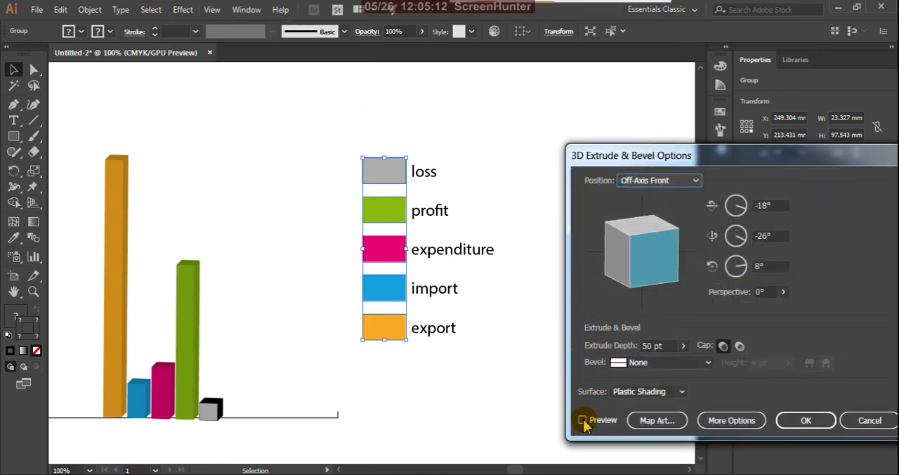
left_click(584, 417)
left_click(806, 420)
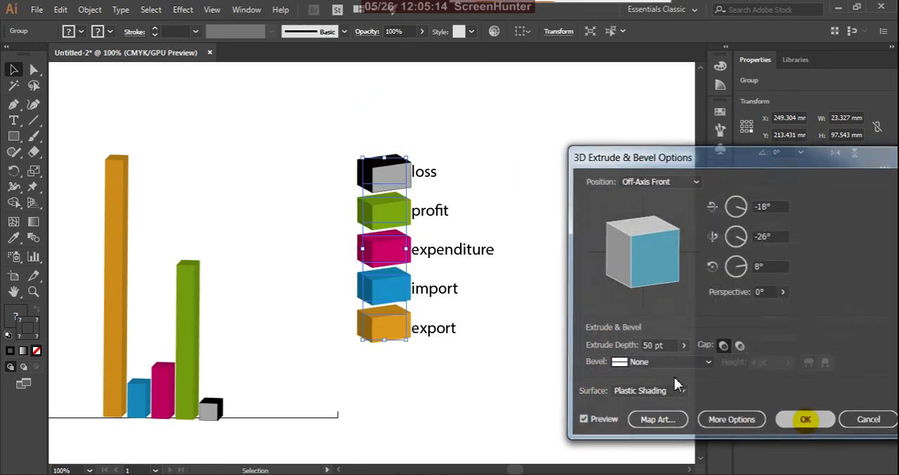
left_click(548, 325)
Step: Move the legend swatches and labels, together with the horizontal axis line, left so the legend sits close to the columns
scroll(451, 234, "down", 2, "alt")
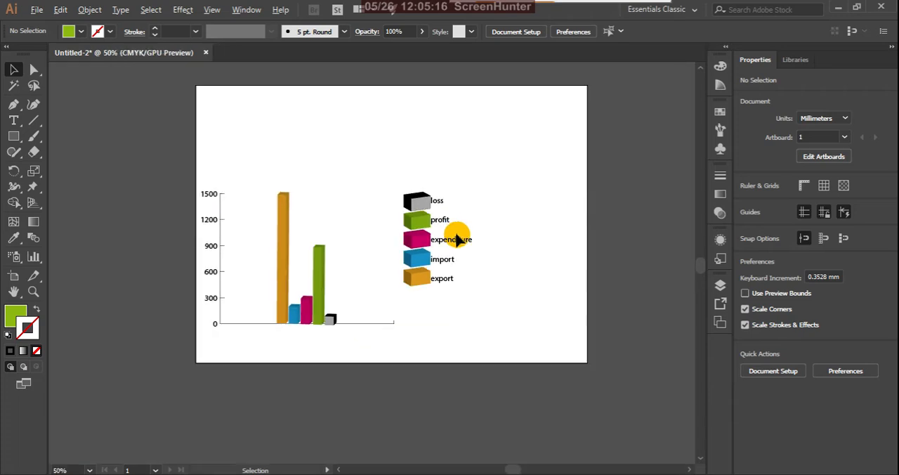
scroll(405, 219, "up", 1, "alt")
scroll(416, 225, "down", 1, "alt")
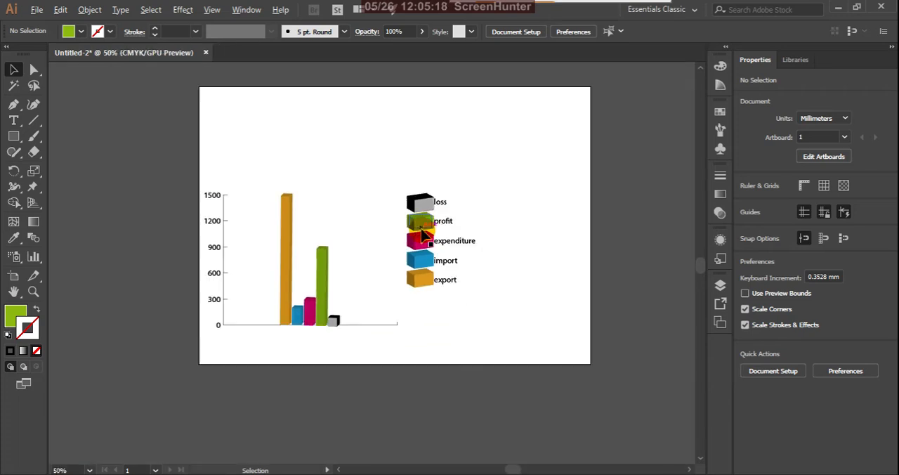
left_click_drag(184, 149, 554, 369)
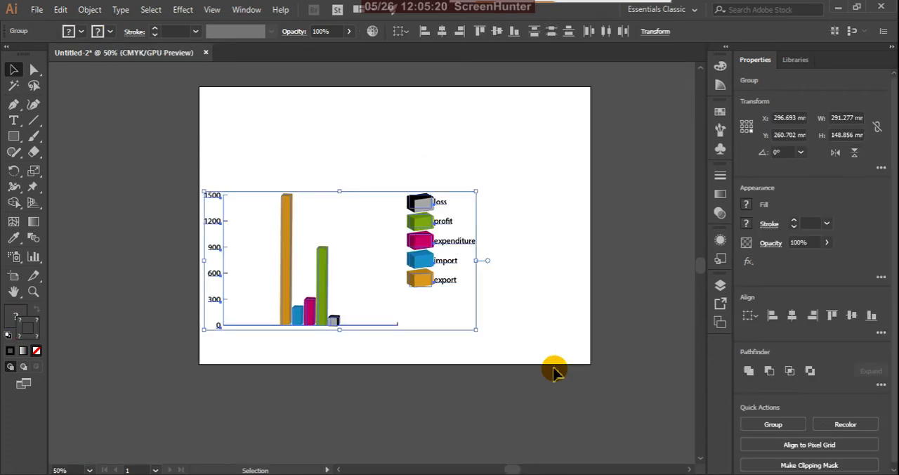
left_click(383, 222)
left_click_drag(384, 184, 446, 307)
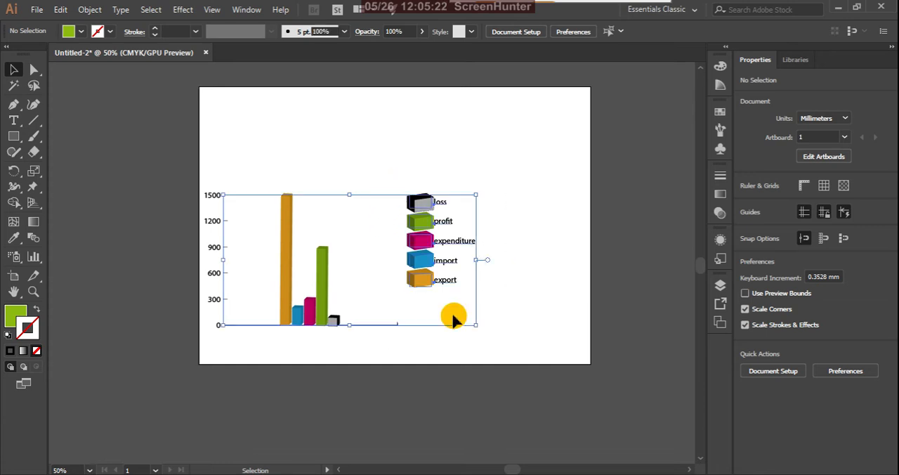
left_click_drag(417, 280, 363, 288)
left_click(500, 282)
left_click(203, 177)
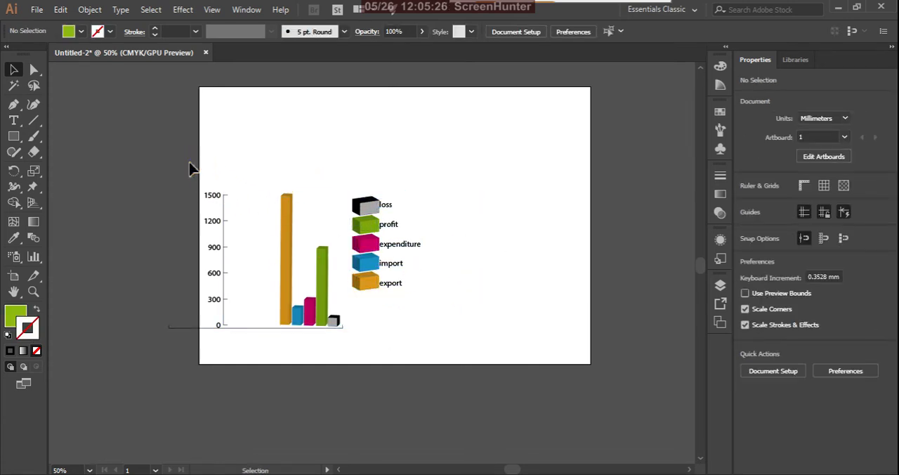
Step: Group all parts of the graph, including columns, axes and legend, into one object
left_click_drag(186, 165, 476, 397)
left_click(374, 295)
right_click(372, 288)
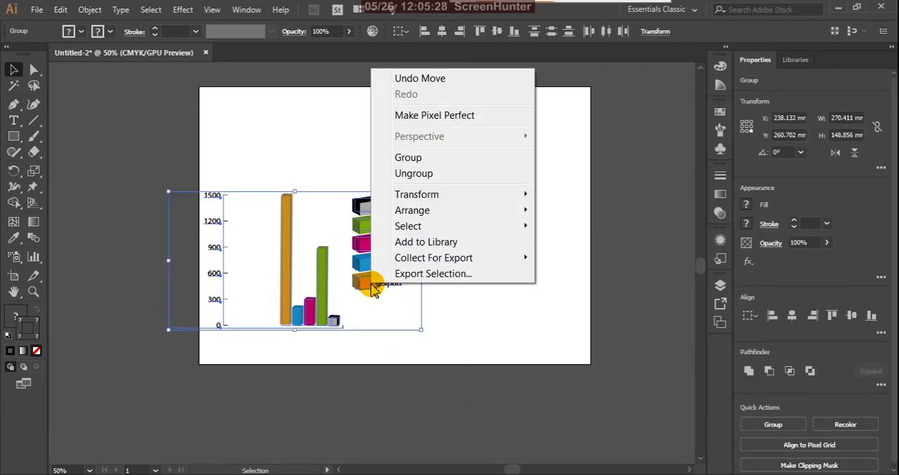
left_click(419, 156)
left_click(512, 272)
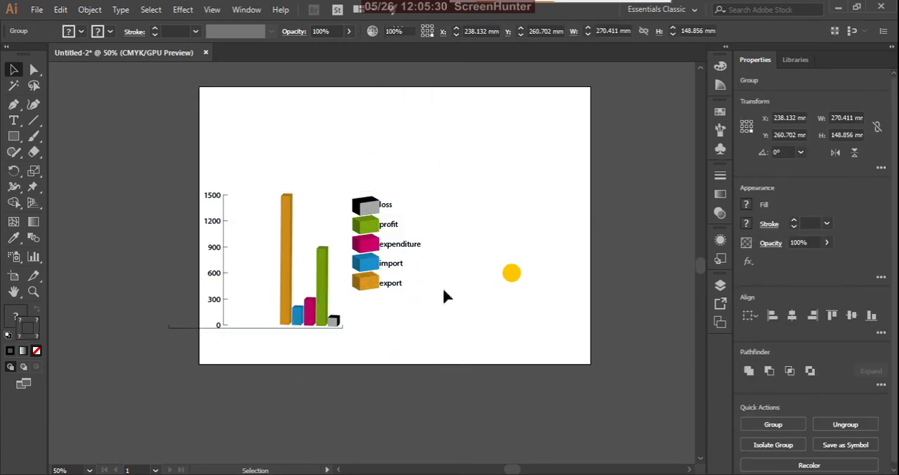
Step: Scale the graph group down to about 143.7 × 79.1 mm and move it into the upper-left part of the artboard
left_click(334, 319)
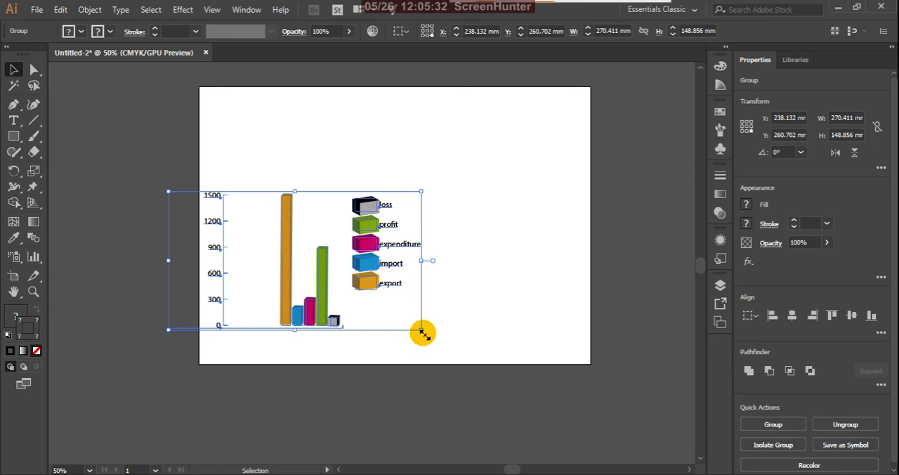
left_click_drag(422, 332, 304, 265)
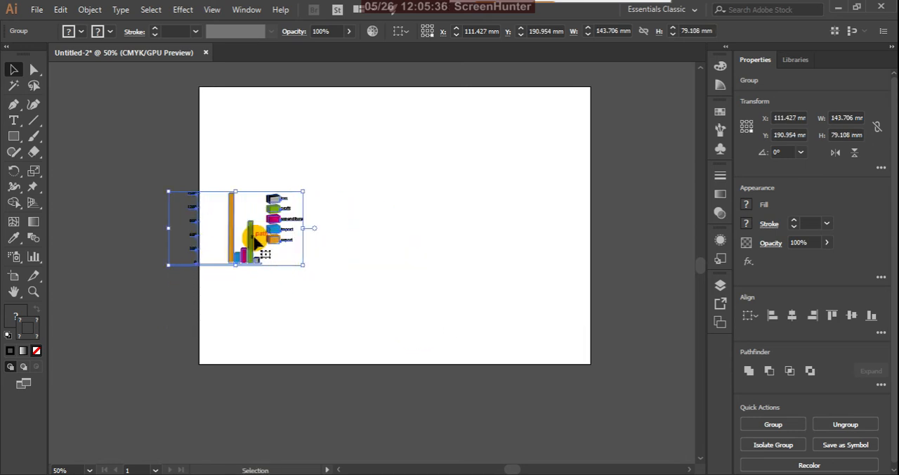
left_click_drag(256, 242, 329, 172)
left_click(401, 275)
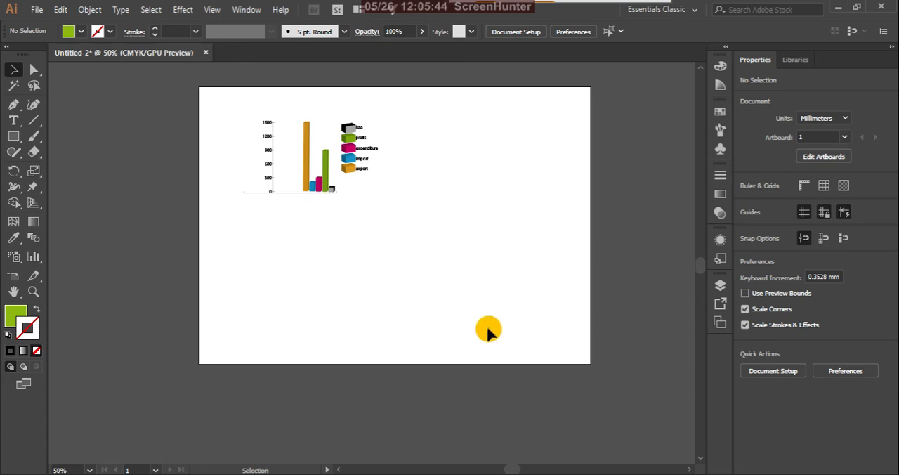
Step: Move the graph group nearer the artboard's upper-left corner, placing its lower-right corner at about X 165.7 mm, Y 97.5 mm
scroll(358, 179, "up", 1)
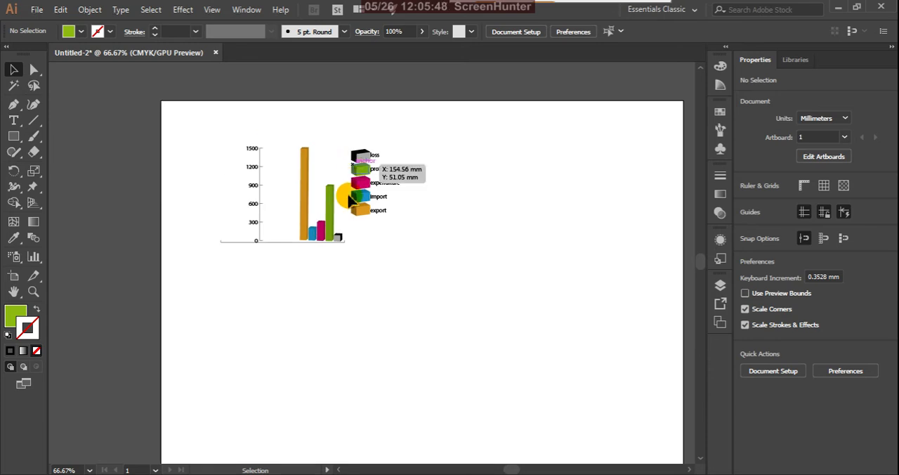
left_click(330, 211)
left_click_drag(330, 212, 297, 188)
scroll(351, 263, "down", 3)
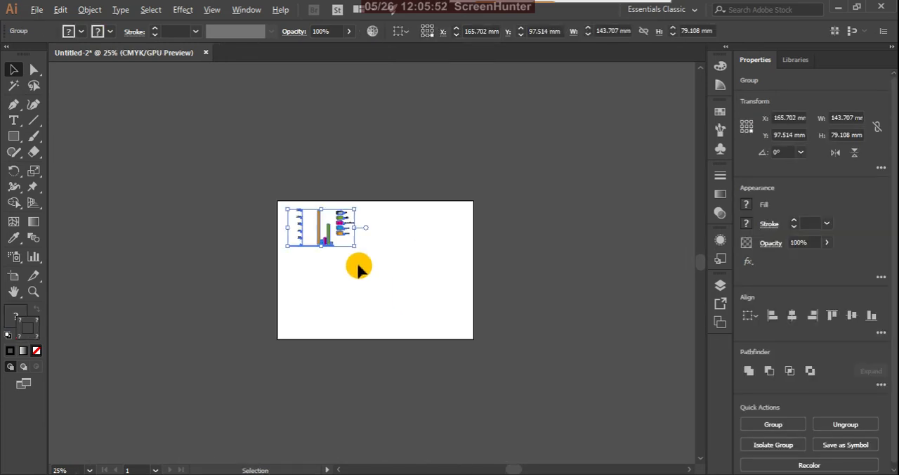
left_click(357, 159)
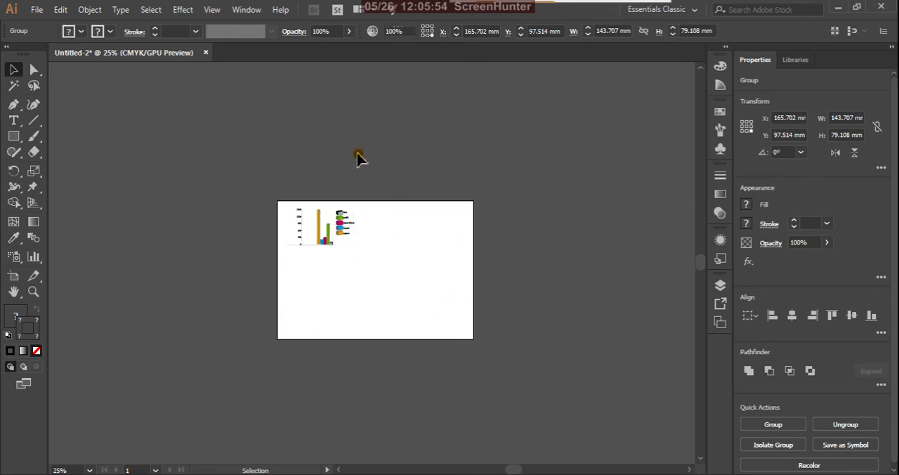
Step: Create a landscape A3 CMYK document with 3 artboards, and close it
left_click(36, 9)
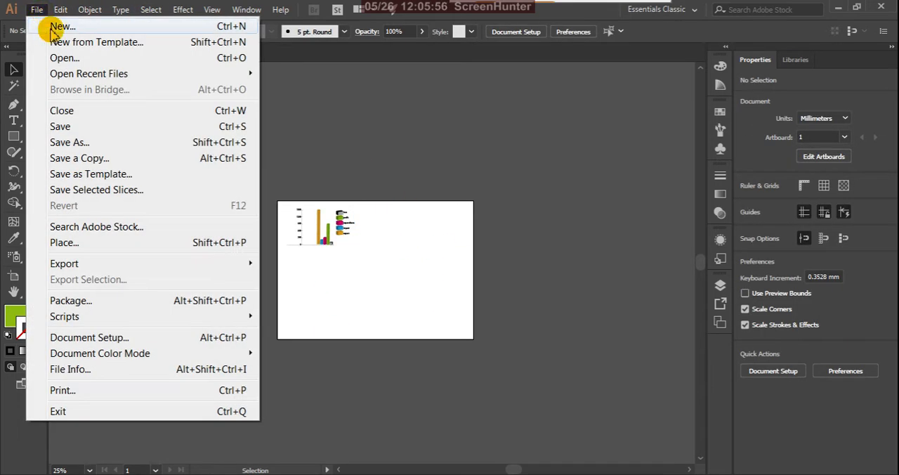
left_click(52, 28)
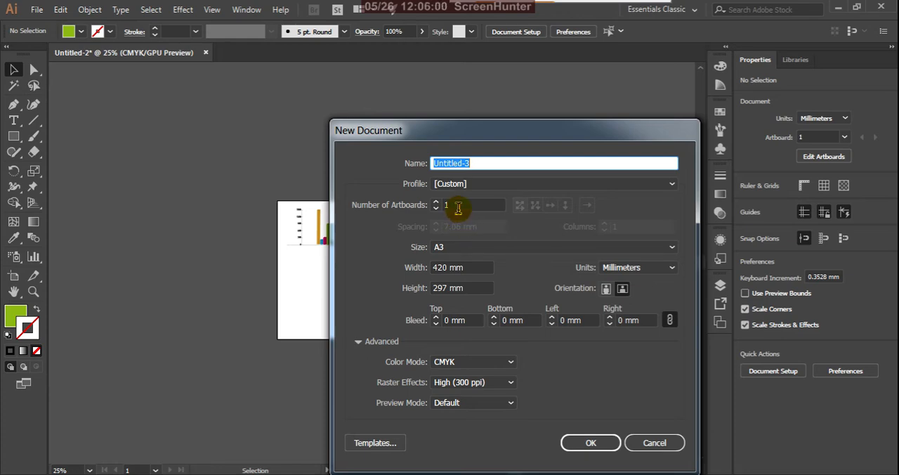
left_click(458, 208)
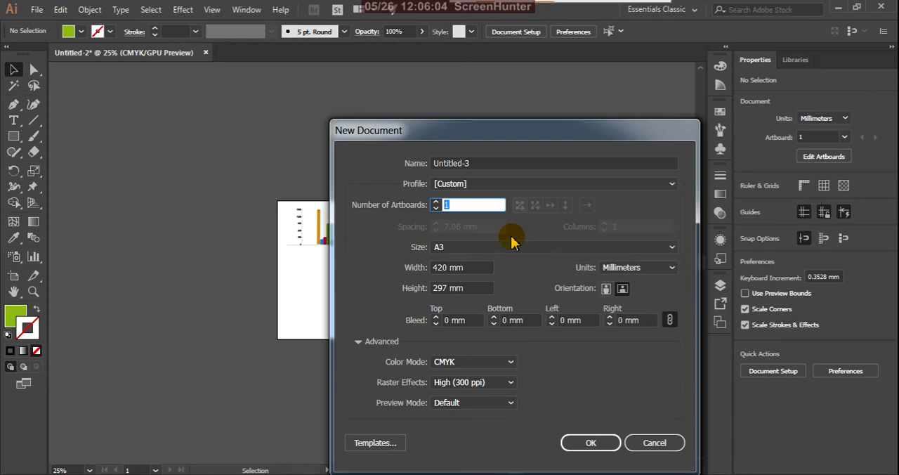
type("3")
left_click(590, 444)
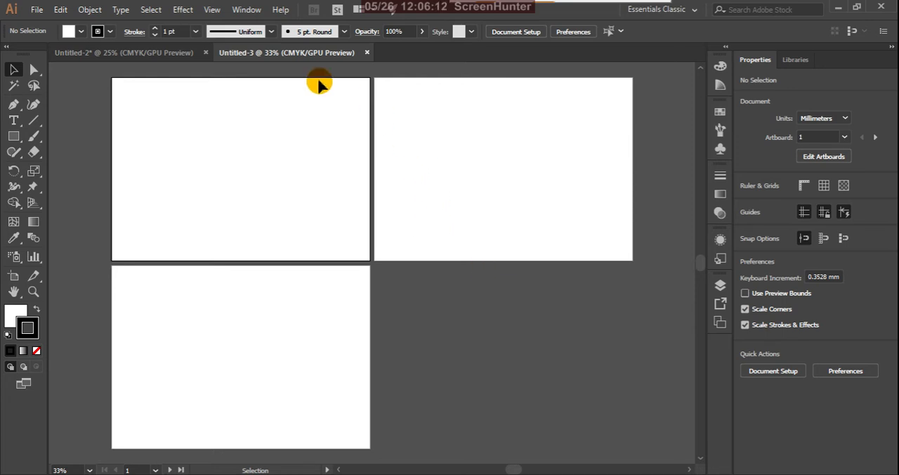
left_click(367, 53)
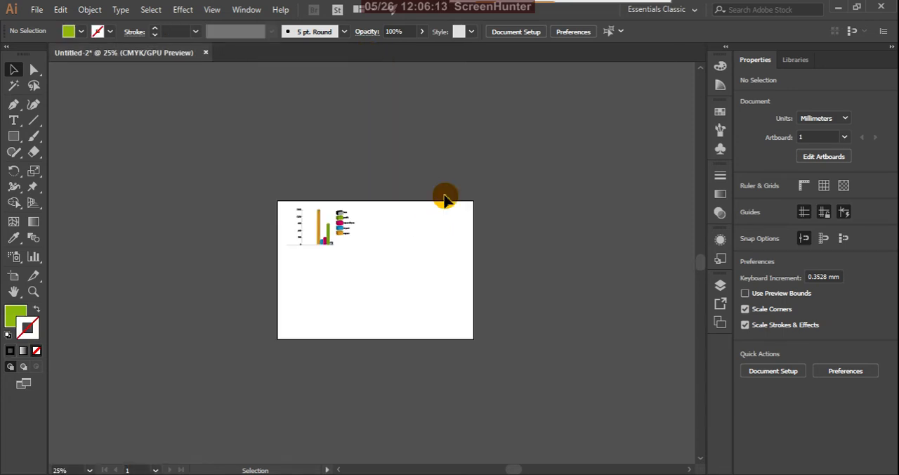
Step: Create a new landscape A3 CMYK document with 4 artboards
left_click(39, 10)
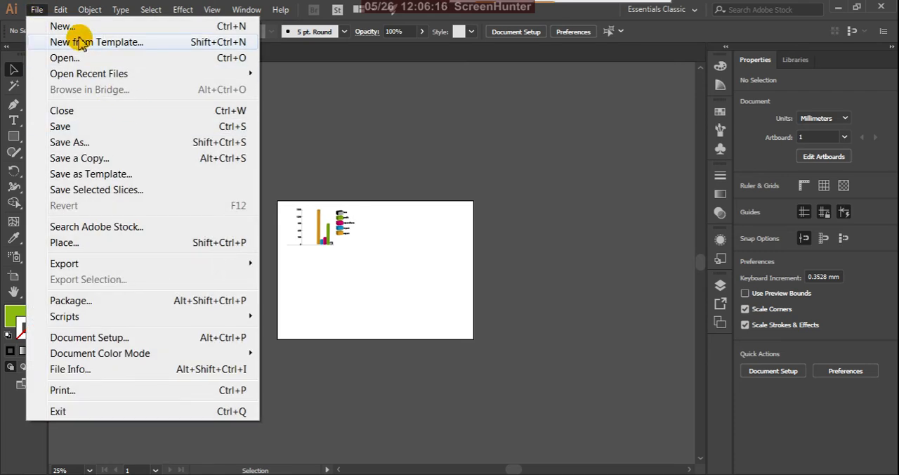
left_click(63, 26)
left_click(453, 205)
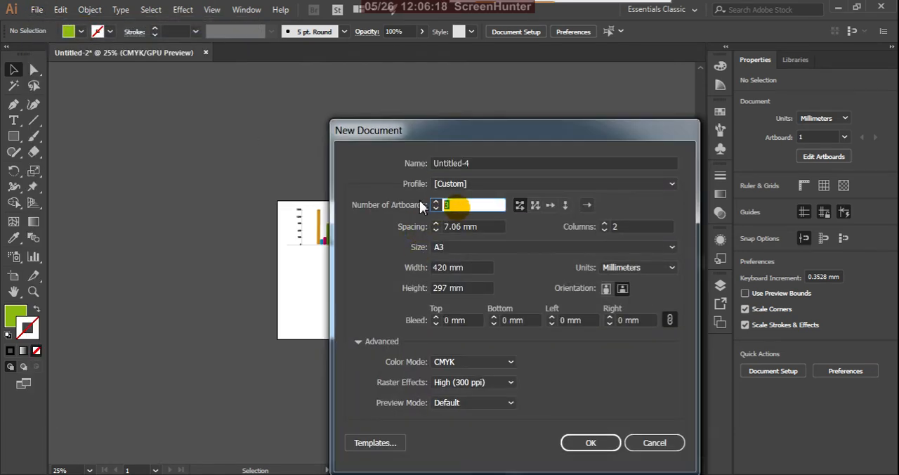
type("4")
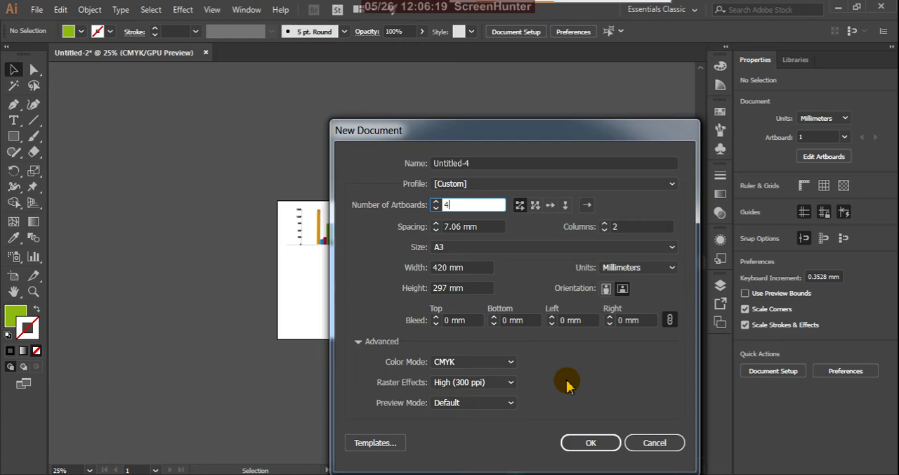
left_click(592, 443)
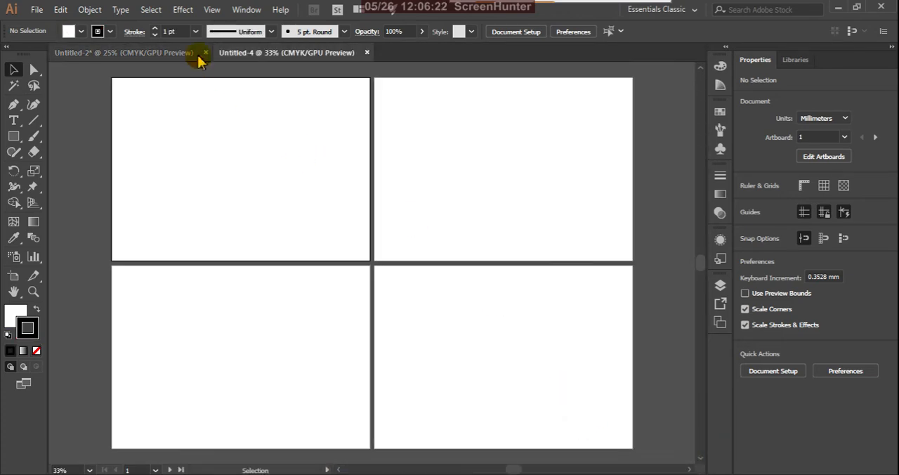
Step: Copy the graph group from the Untitled-2 document and paste it into the new four-artboard document
left_click(178, 52)
left_click(302, 226)
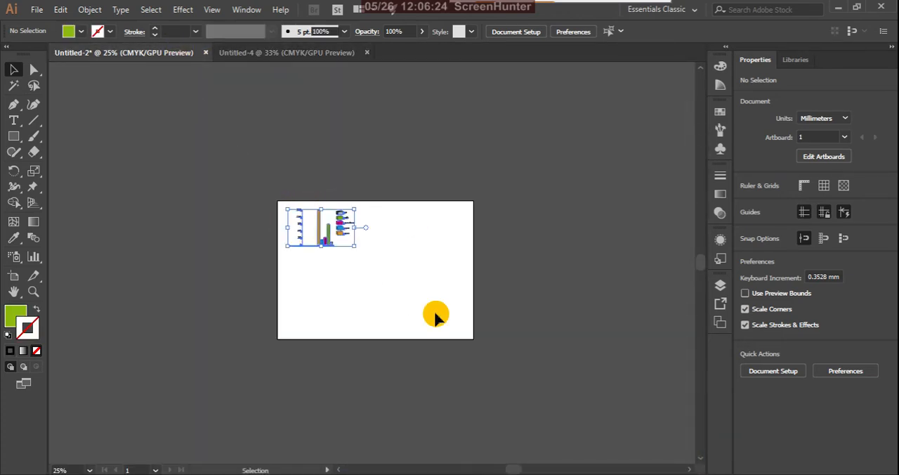
key("v")
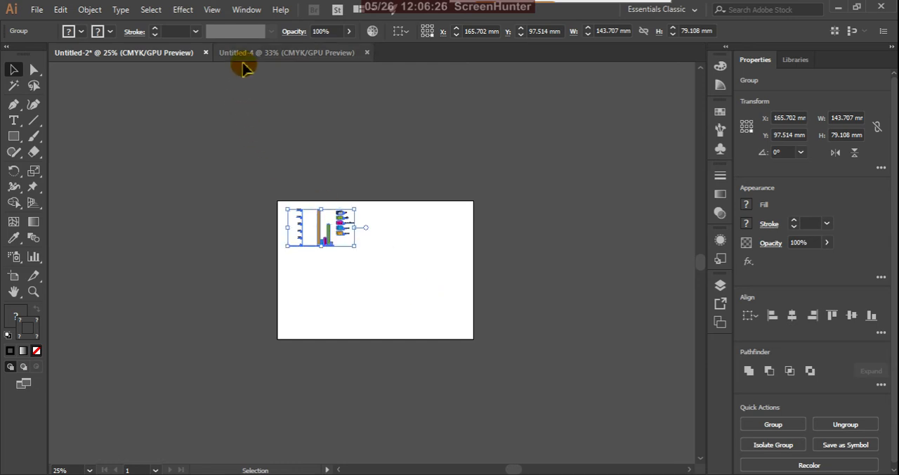
left_click(264, 53)
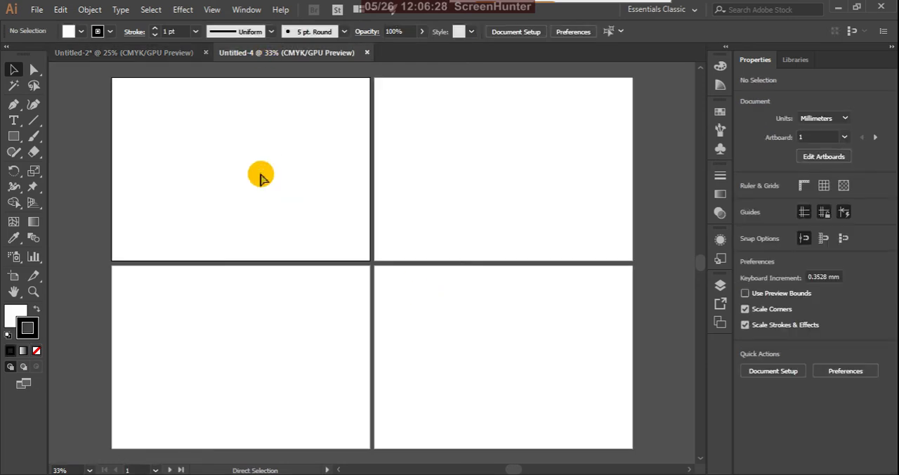
key("ctrl+v")
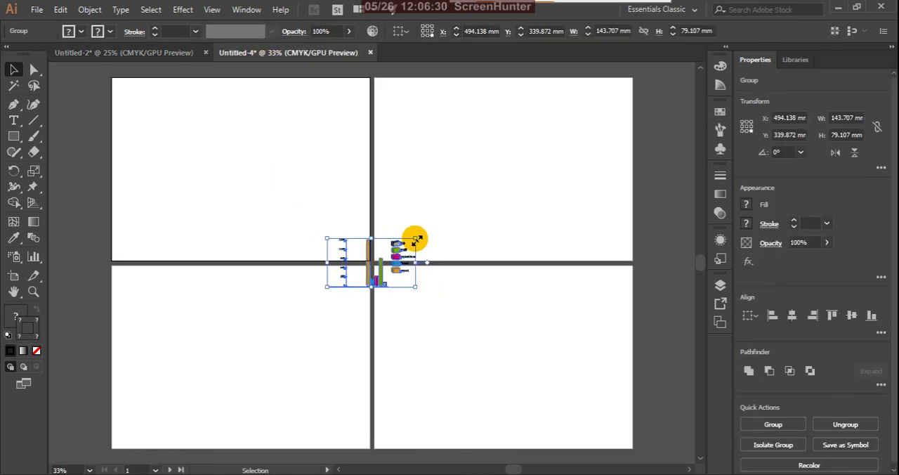
Step: Enlarge the pasted graph group to about 232.5 × 128 mm, move it into the first artboard's upper-left area, and deselect it
left_click_drag(416, 240, 472, 172)
left_click_drag(448, 227, 232, 117)
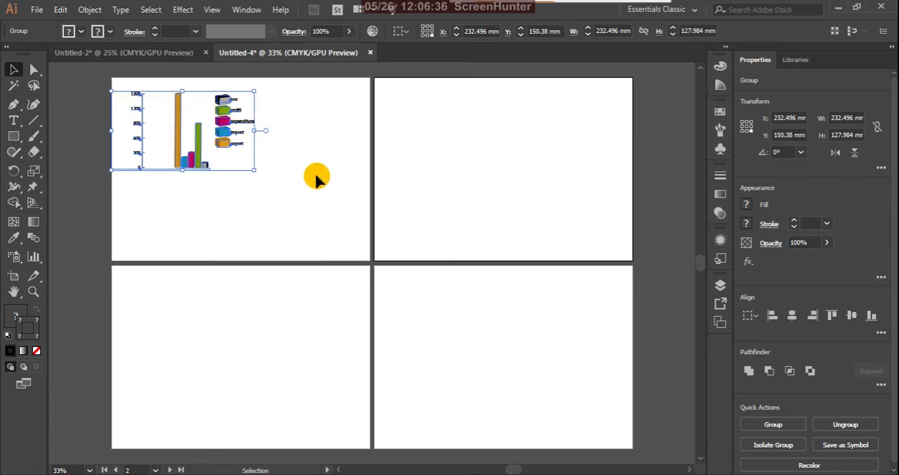
left_click(316, 175)
Step: Close the original Untitled-2 document without saving it
left_click(183, 52)
left_click(205, 53)
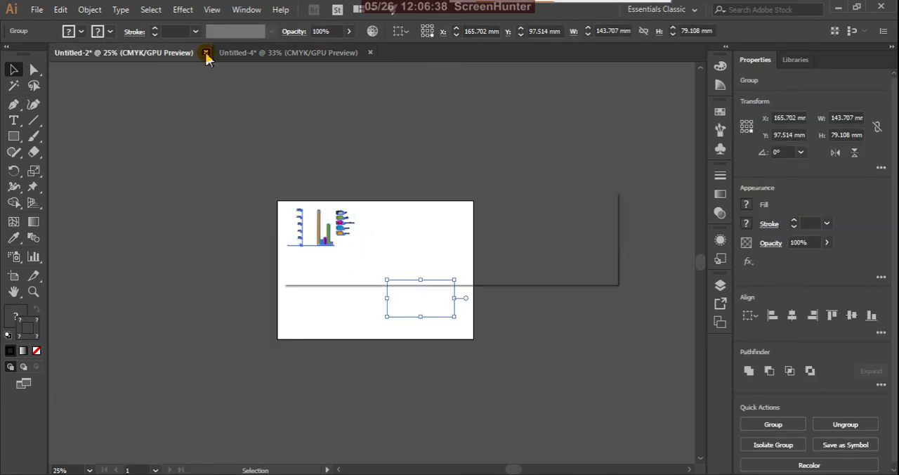
left_click(518, 262)
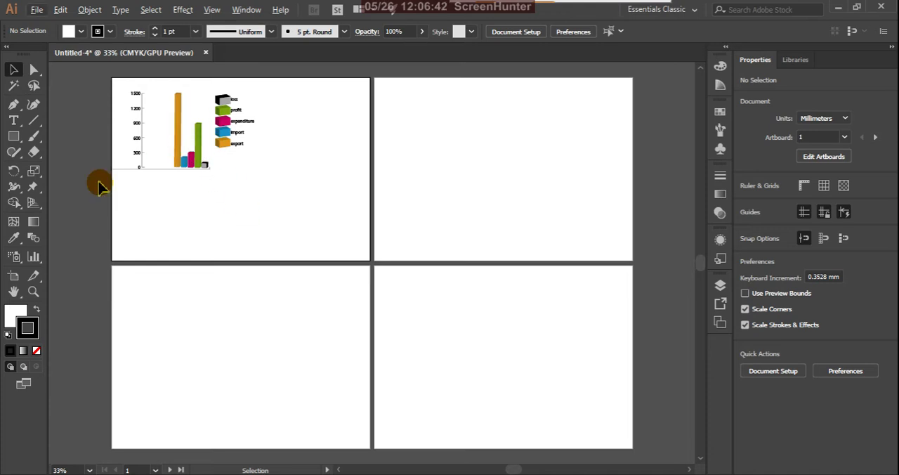
left_click(33, 261)
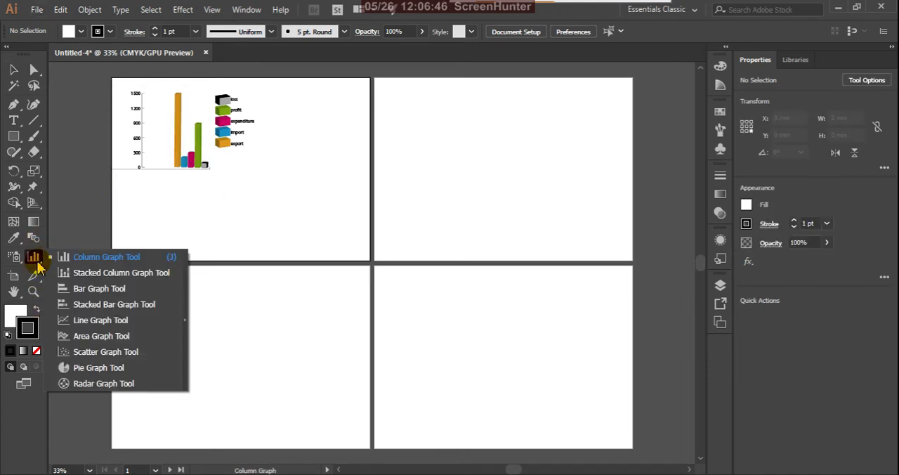
left_click(129, 278)
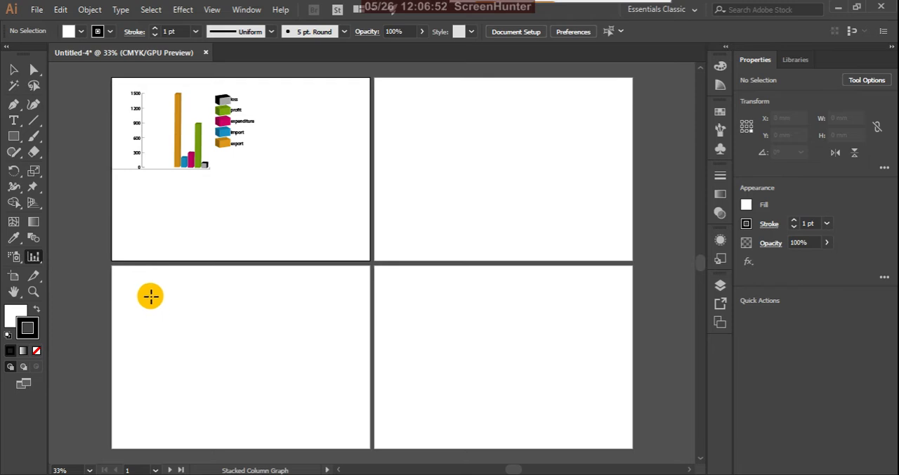
left_click_drag(150, 295, 323, 424)
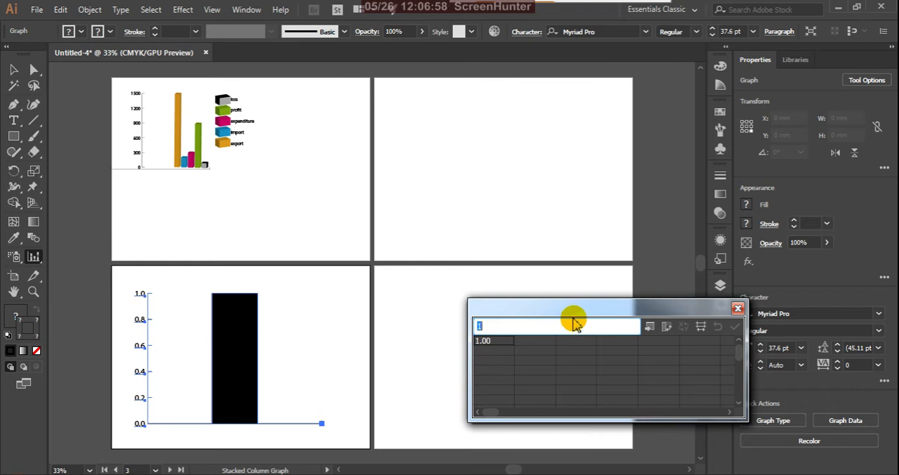
key("ctrl+v")
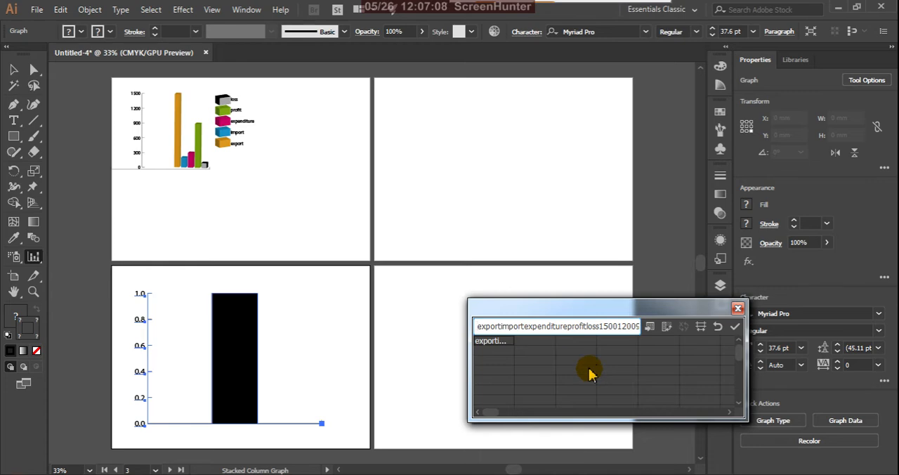
left_click(733, 330)
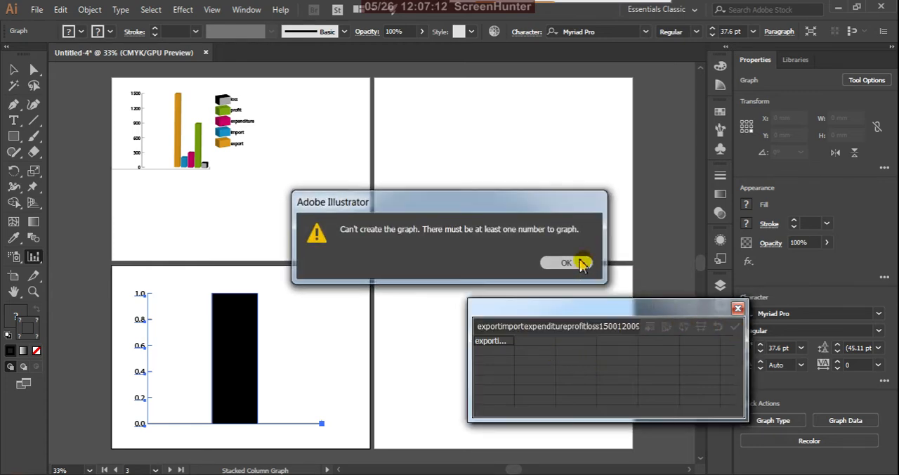
left_click(582, 263)
left_click(738, 308)
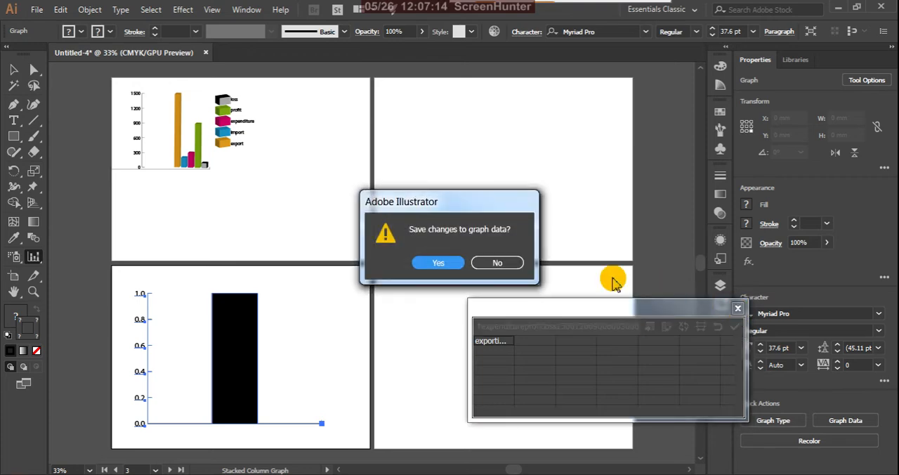
left_click(500, 262)
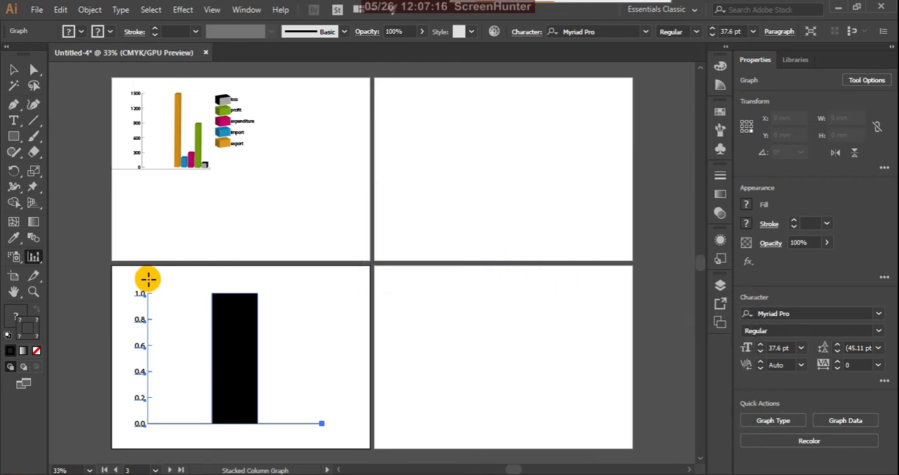
left_click(12, 70)
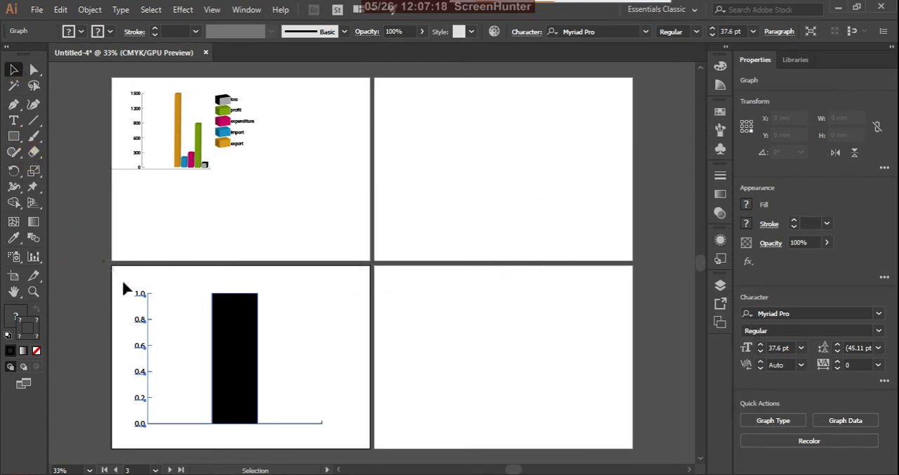
key("Delete")
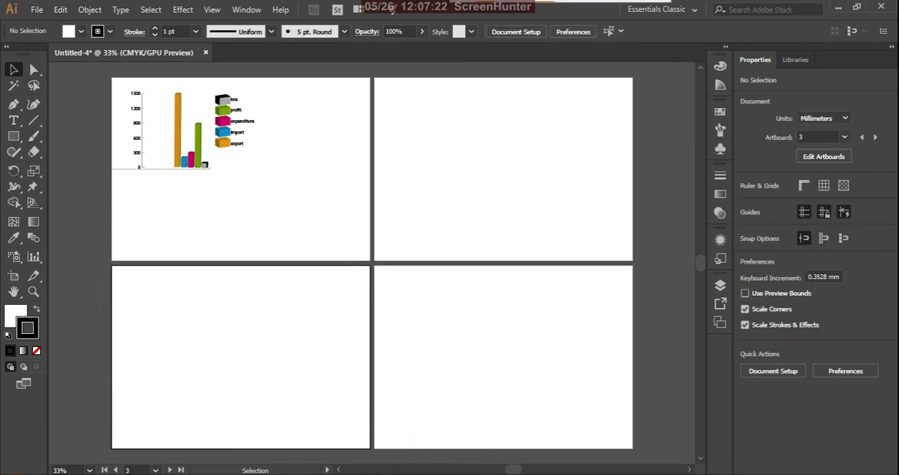
Step: Switch to the Excel workbook, copy the export-to-loss data in cells D5:E9, and return to Illustrator
key("alt+Tab")
key("ctrl+c")
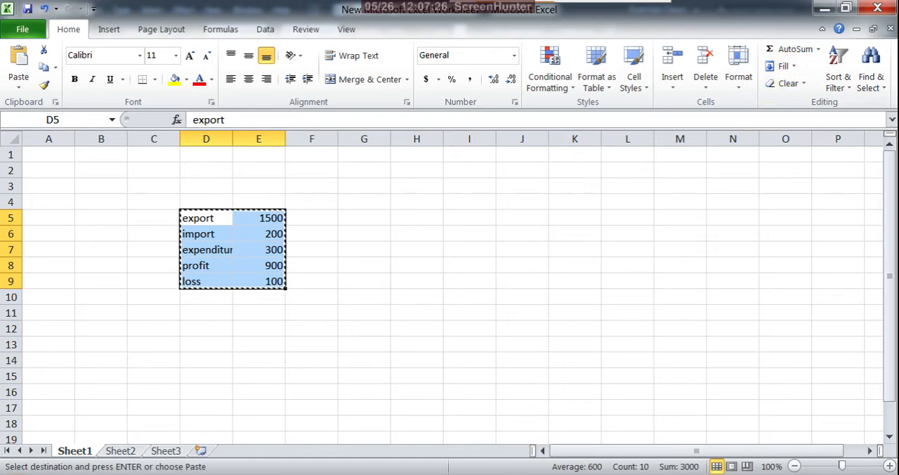
key("alt+Tab")
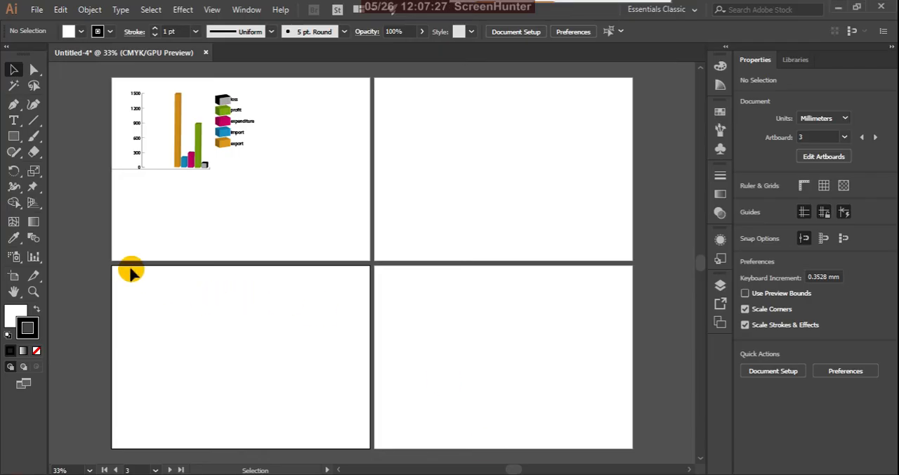
Step: Draw a stacked column graph on the lower-left artboard, paste the copied spreadsheet data into it, apply it and close the data window
left_click(33, 257)
left_click_drag(139, 289, 293, 414)
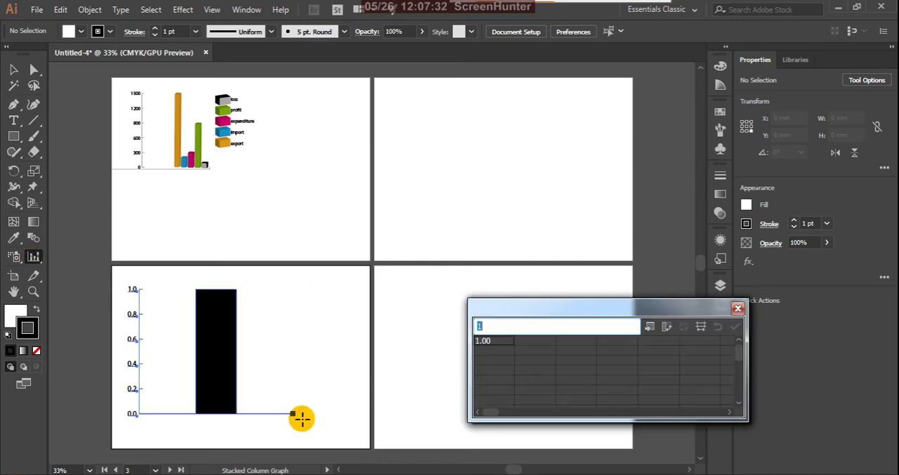
key("ctrl+v")
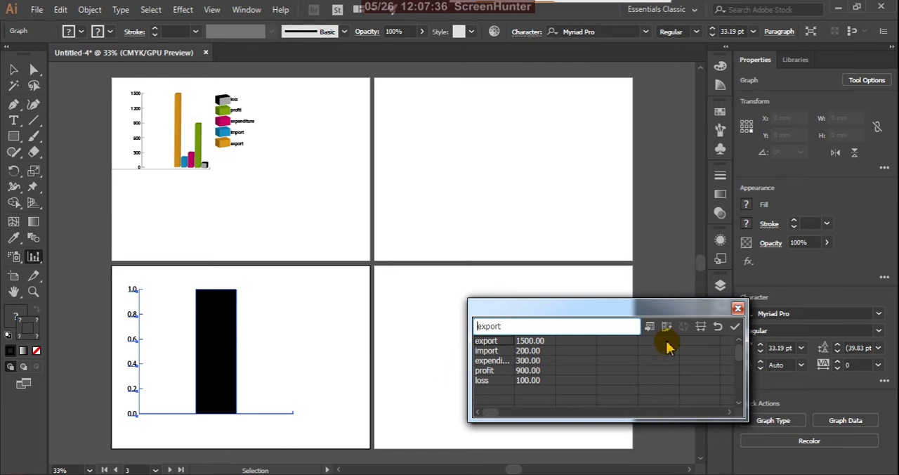
left_click(734, 330)
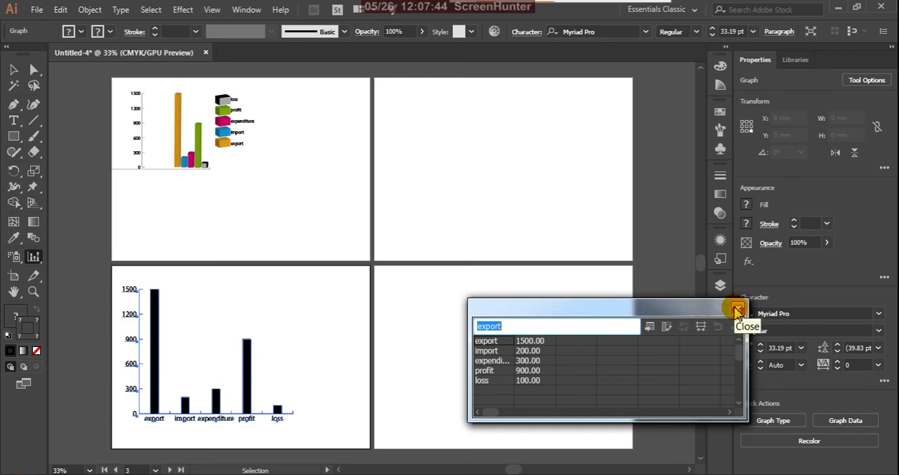
left_click(736, 310)
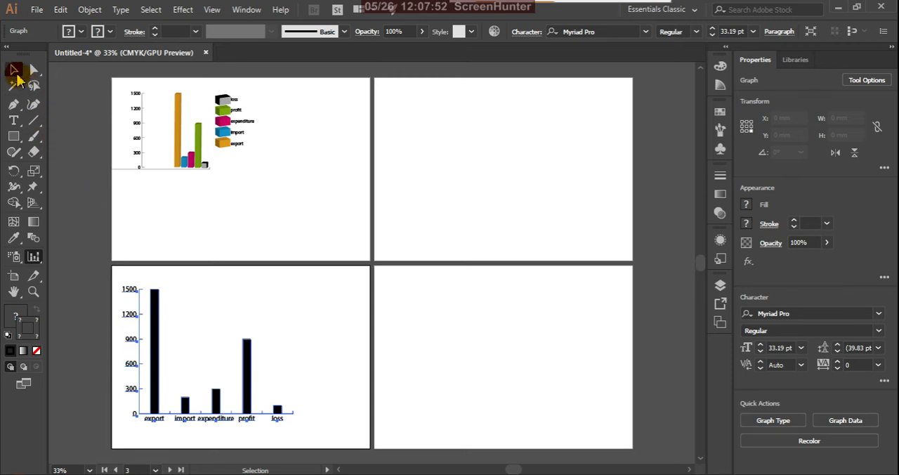
Step: Select only the export column of the new stacked column graph and examine the graph's columns and category labels up close
left_click(34, 70)
left_click(260, 250)
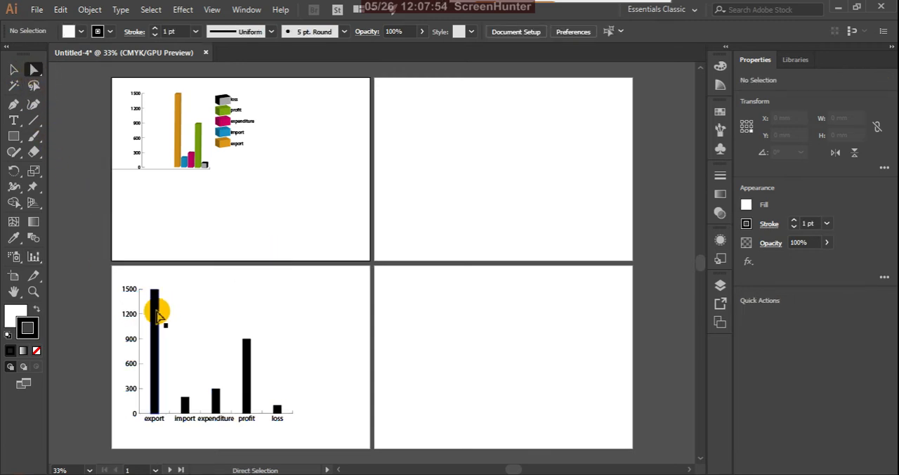
left_click(157, 314)
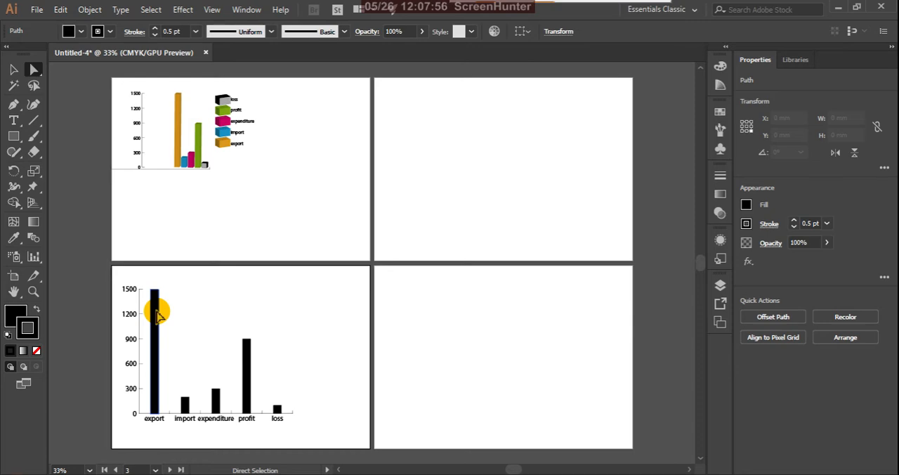
scroll(176, 424, "up", 2)
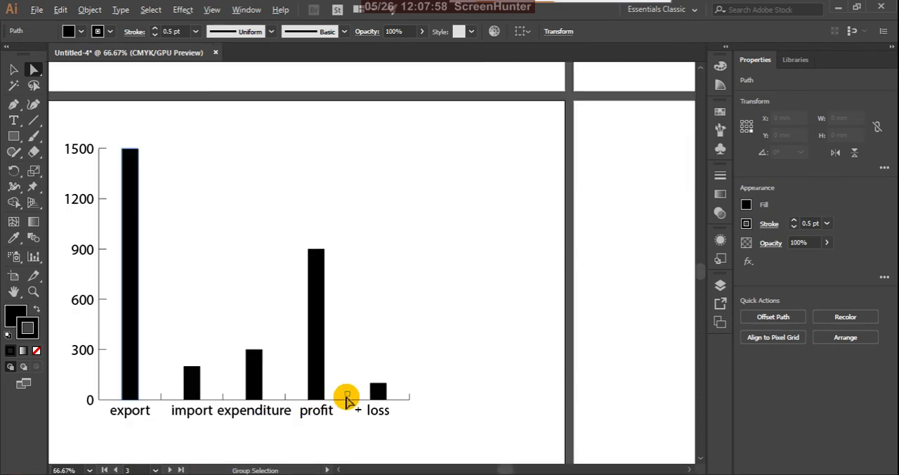
scroll(346, 399, "down", 3)
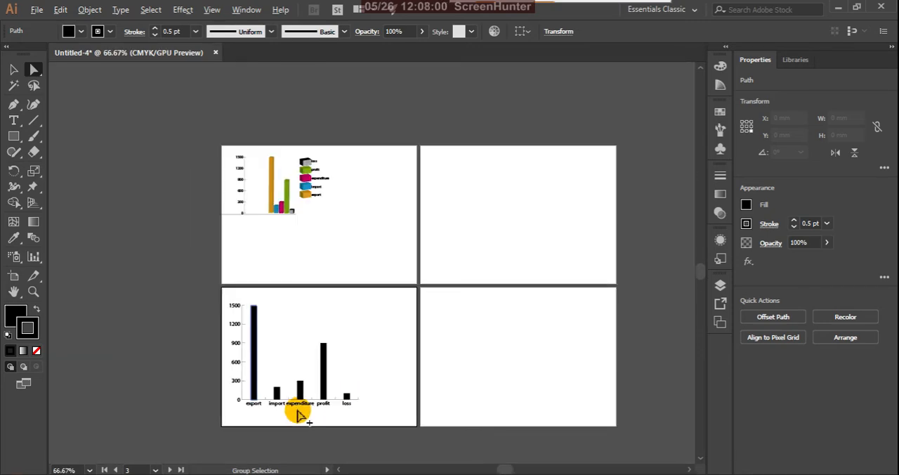
Step: Show the available graph tool types
left_click(34, 258)
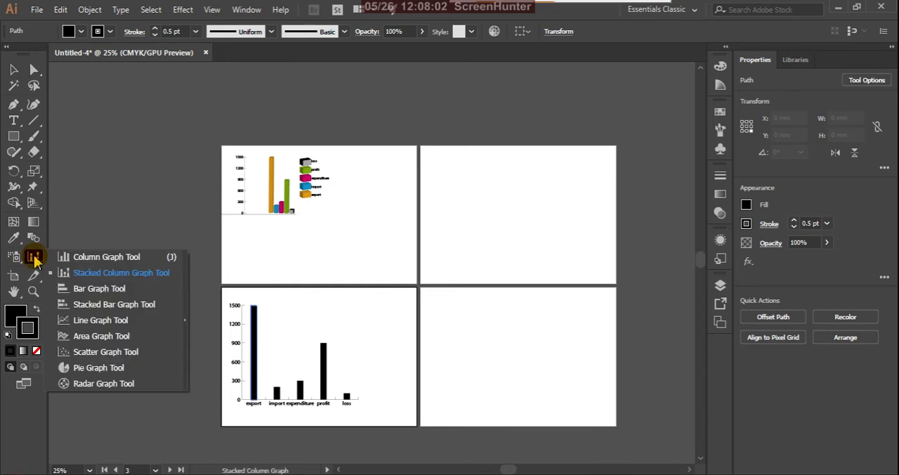
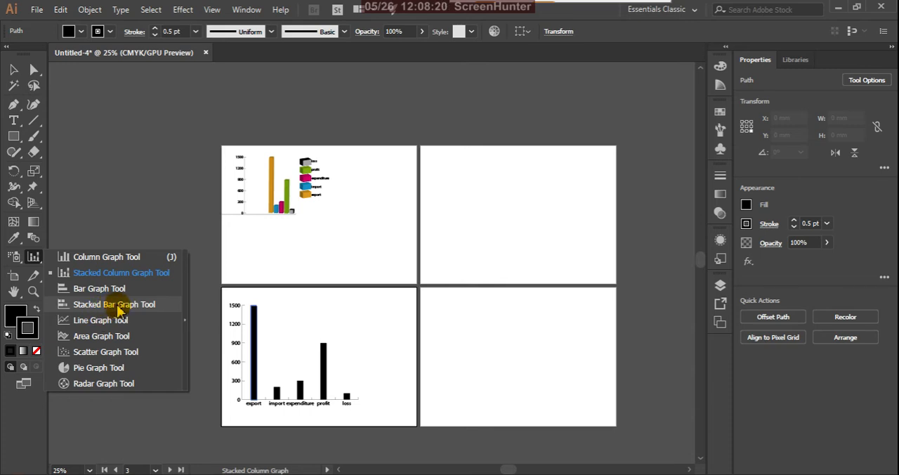
Step: Draw a line graph in the lower part of the upper-left artboard, below the 3D column graph
left_click(100, 320)
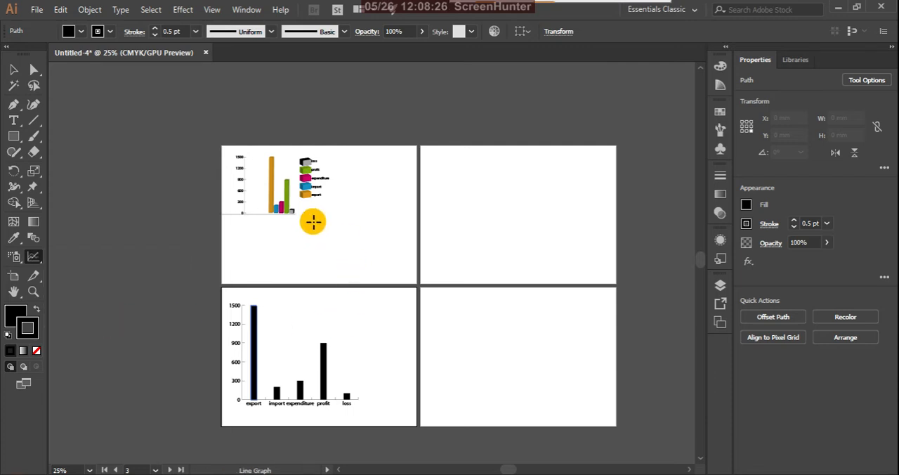
left_click_drag(313, 217, 407, 276)
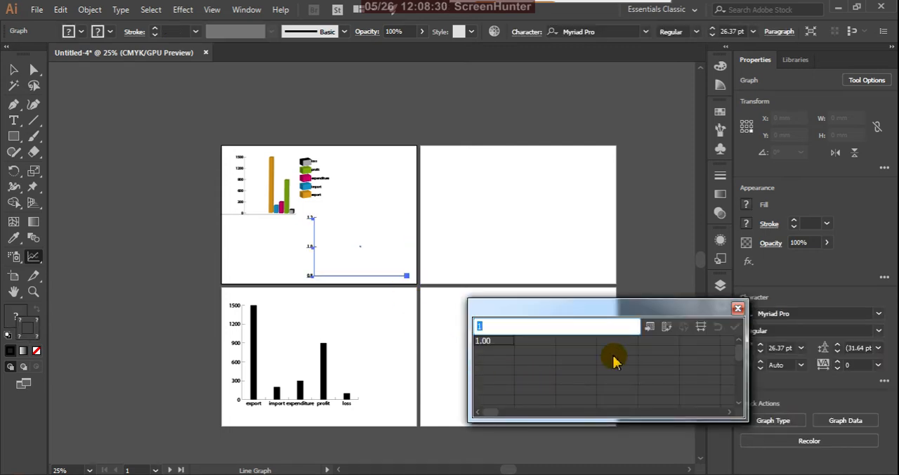
left_click_drag(662, 311, 631, 335)
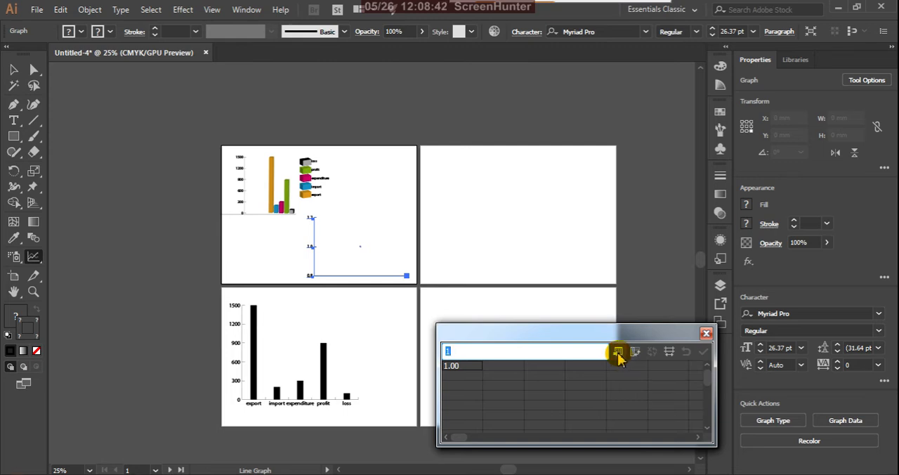
Step: Import the data from the New Text Document file on the Desktop into the line graph's data sheet
left_click(617, 352)
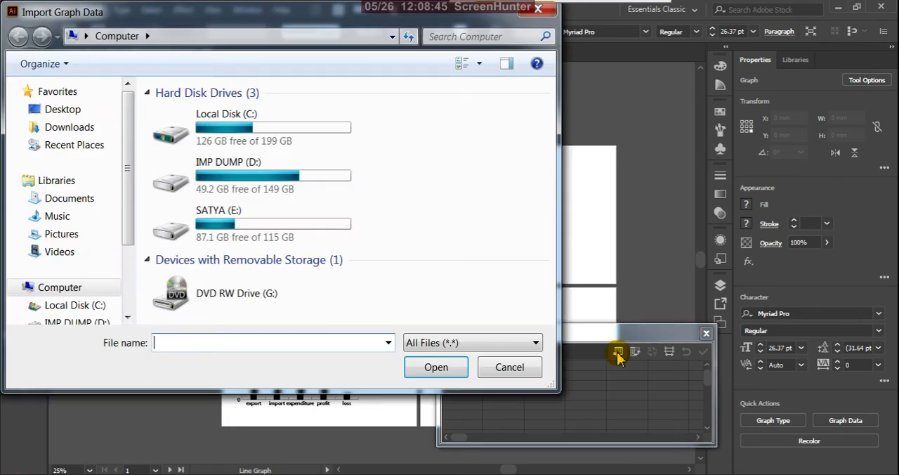
left_click(65, 110)
left_click_drag(548, 112, 549, 262)
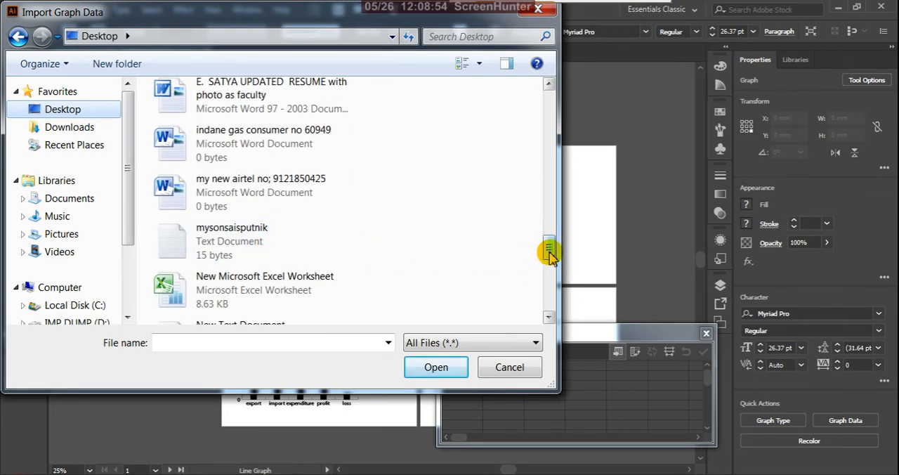
left_click_drag(546, 246, 548, 265)
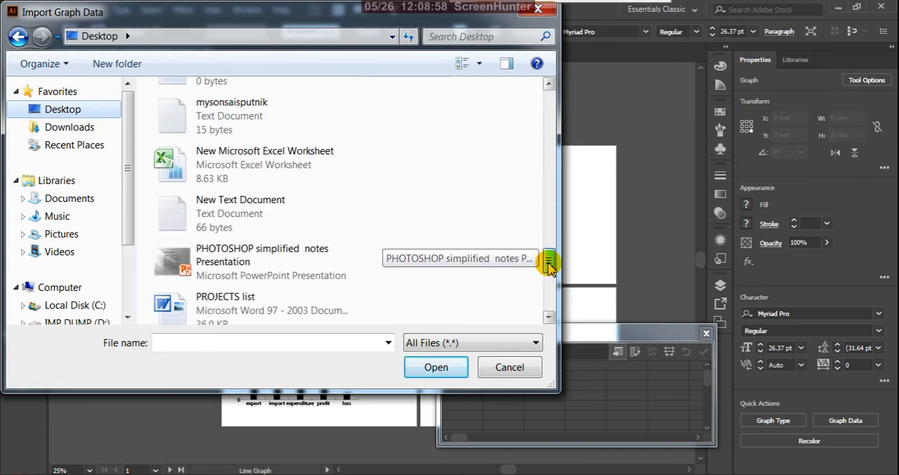
left_click(245, 219)
left_click(460, 367)
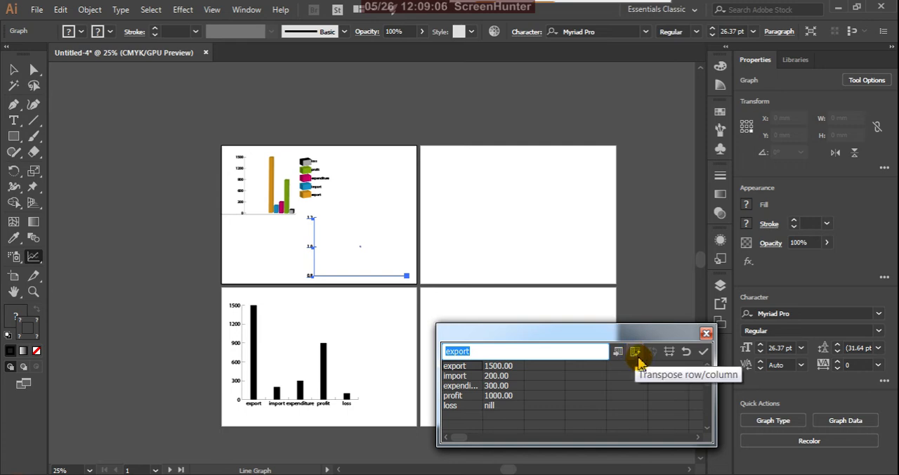
Step: Try the imported data with rows and columns transposed on the line graph, and restore its original orientation
left_click(635, 354)
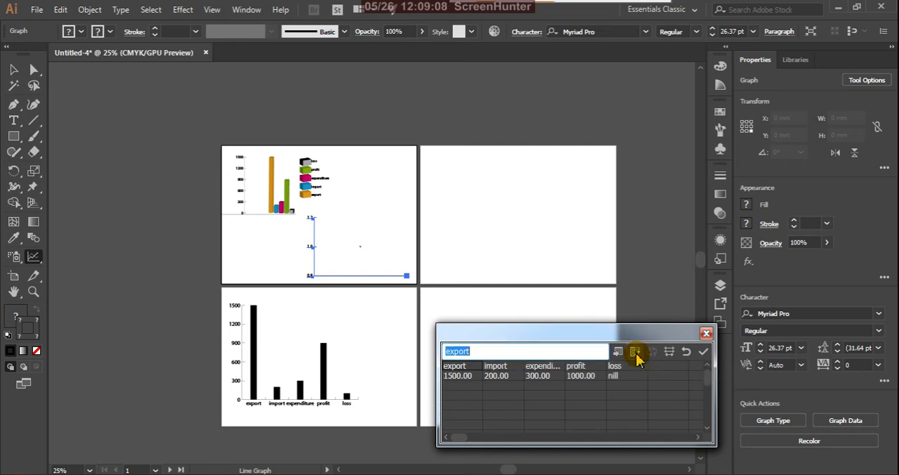
left_click(703, 351)
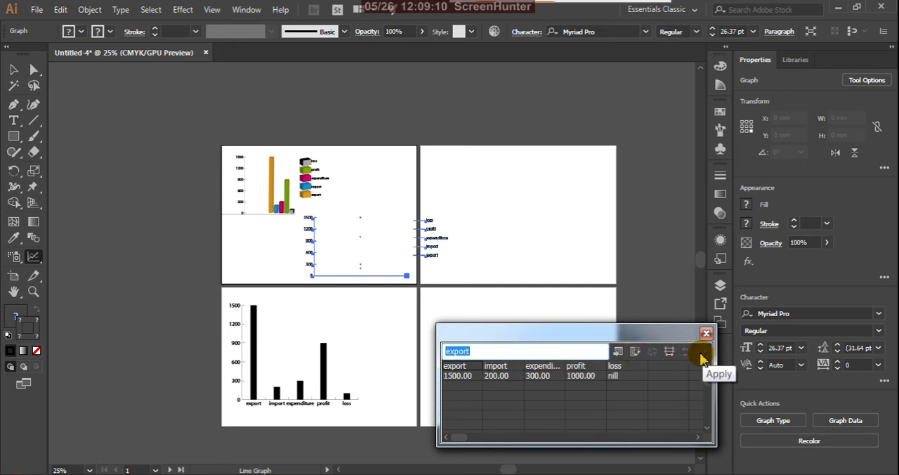
left_click(635, 351)
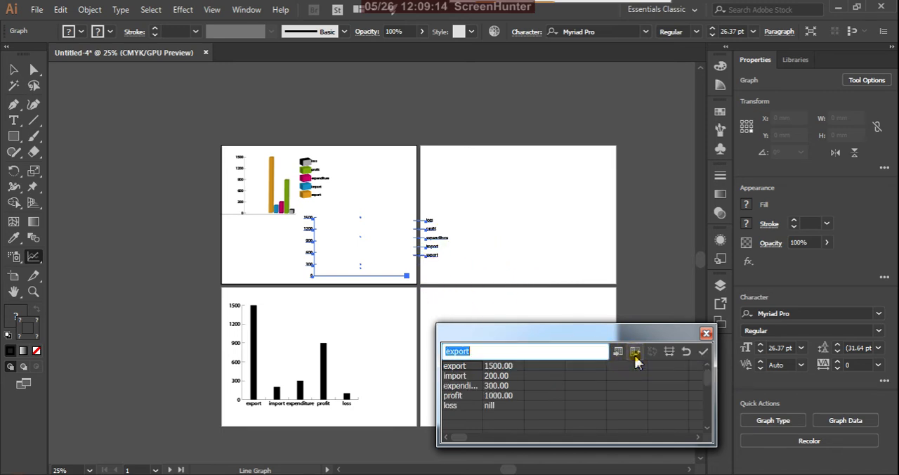
Step: Apply the data with one category per row to the line graph, close the data window and deselect the graph
left_click(703, 352)
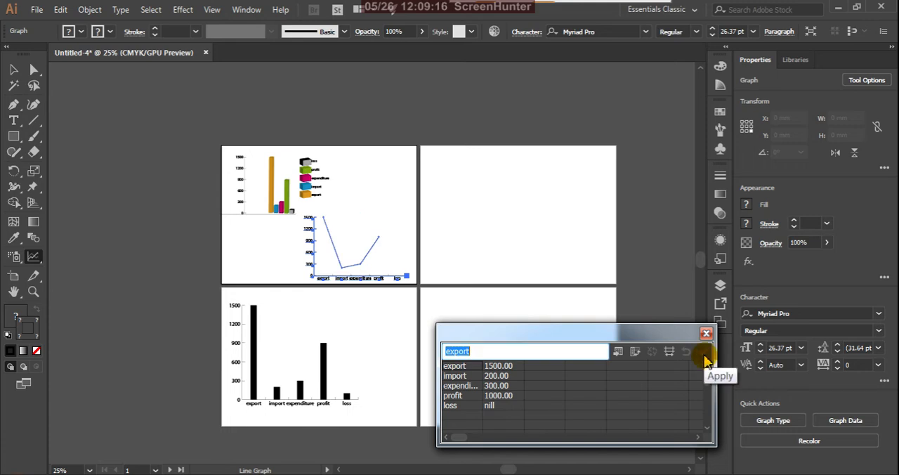
left_click(705, 333)
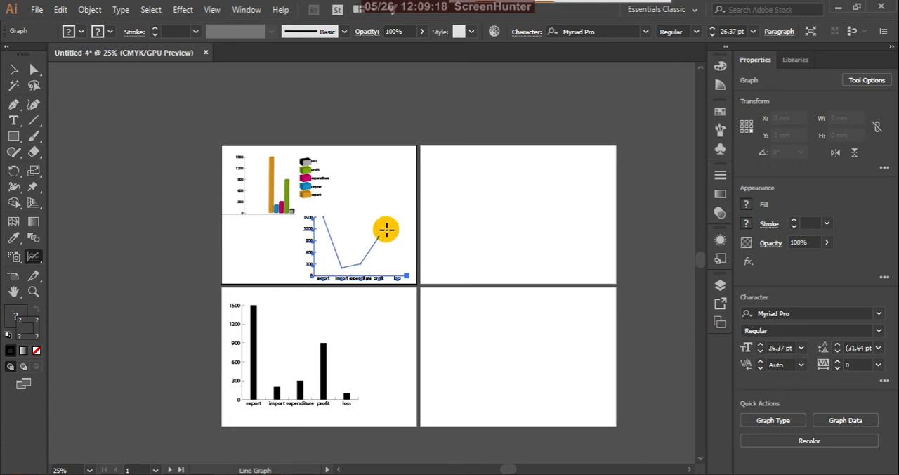
left_click(14, 69)
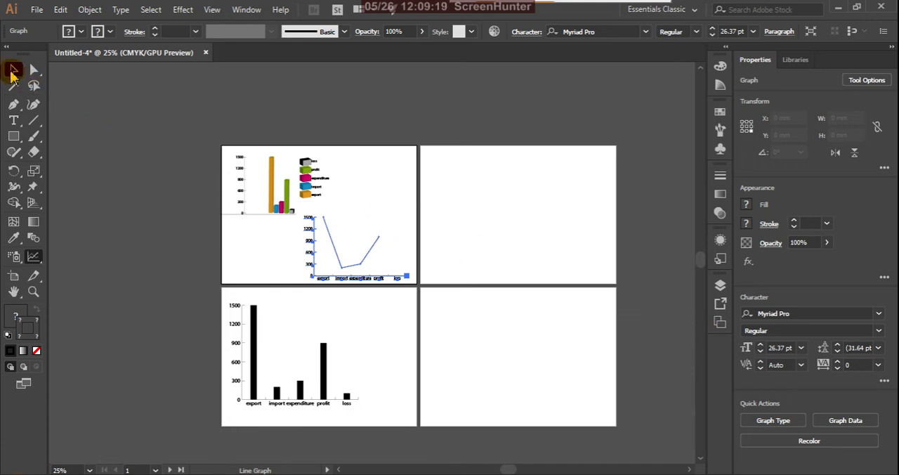
left_click(370, 209)
Step: Examine the line graph's plotted points and category labels up close
scroll(330, 249, "up", 2)
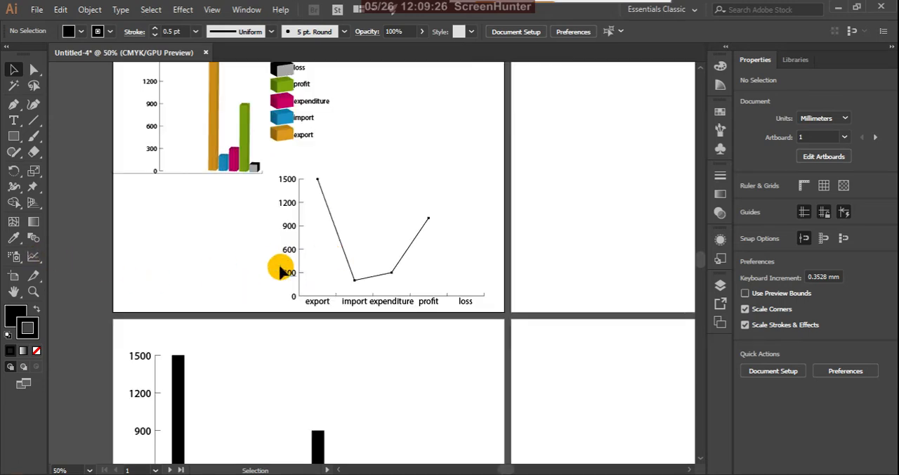
scroll(320, 249, "down", 2)
scroll(362, 246, "up", 1)
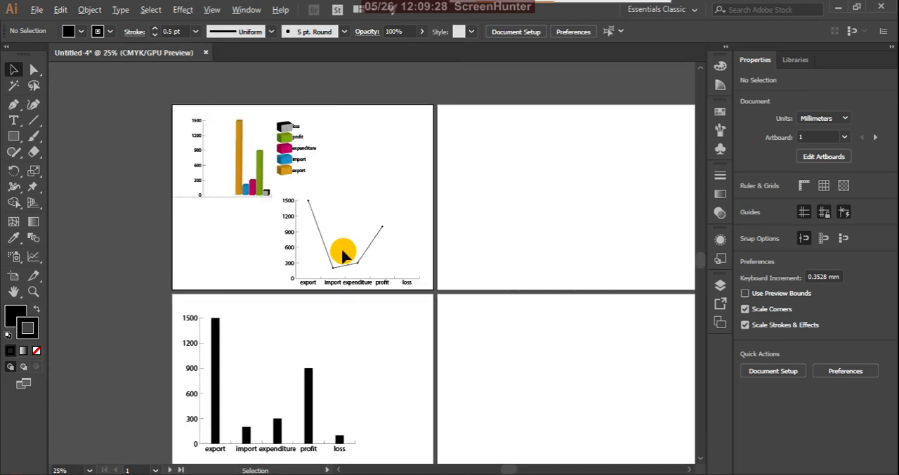
scroll(343, 253, "up", 1)
scroll(346, 272, "down", 1)
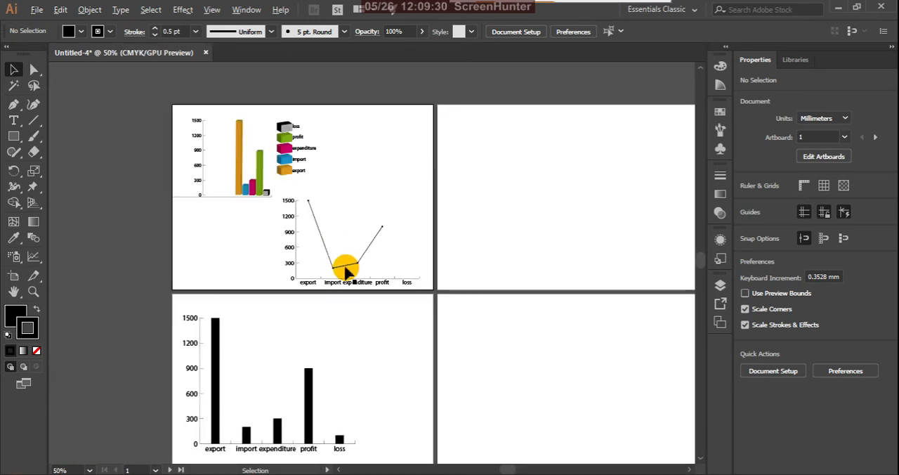
scroll(342, 270, "up", 2)
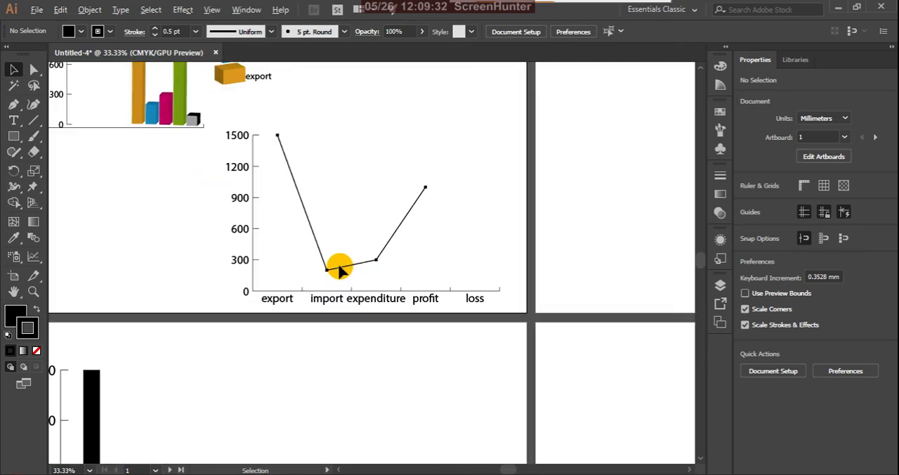
left_click(319, 251)
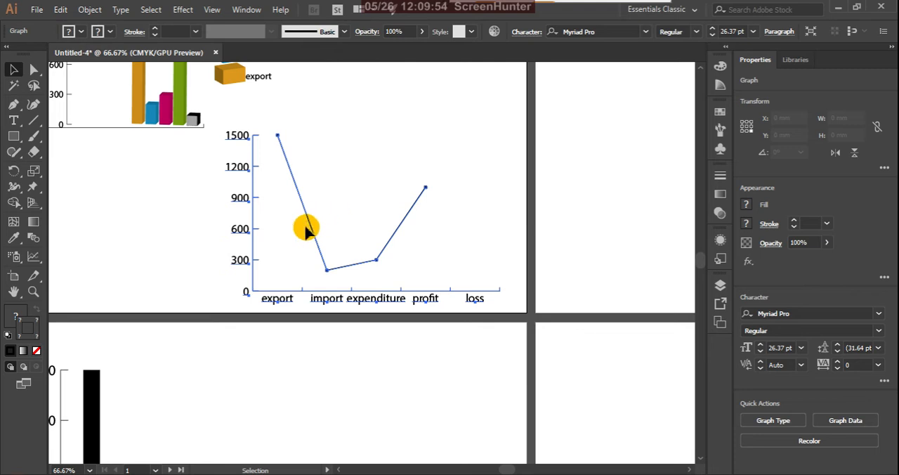
Step: Select only the line segment between export and import and set its stroke weight to 10 pt
left_click(34, 71)
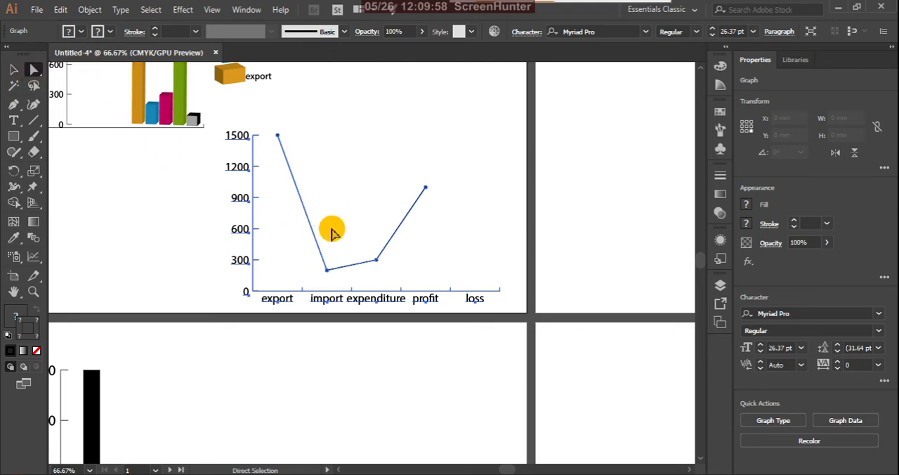
left_click(308, 225)
left_click(309, 224)
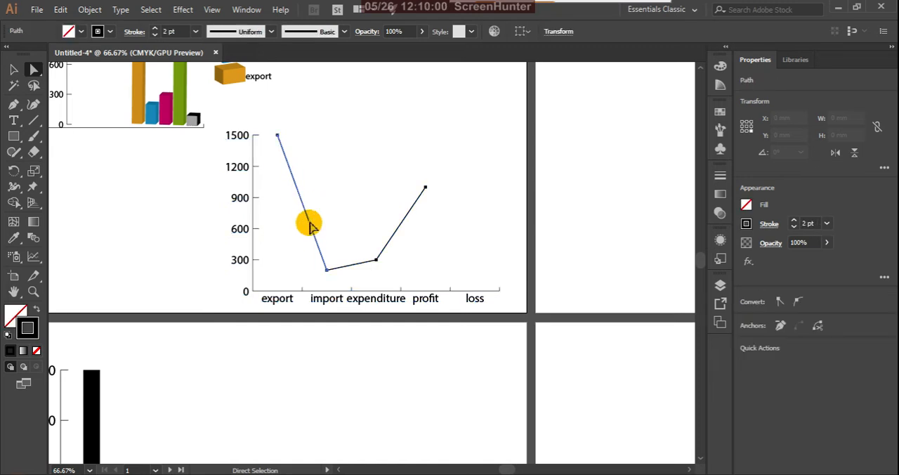
left_click(195, 32)
left_click(209, 141)
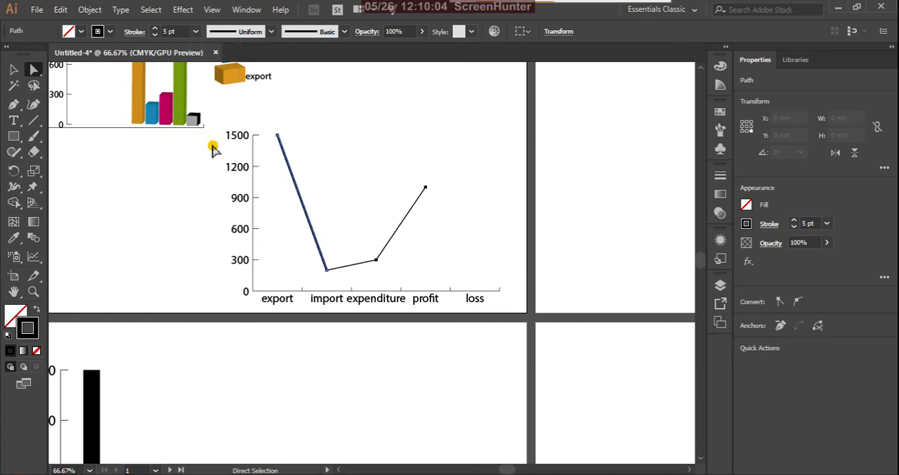
left_click(195, 32)
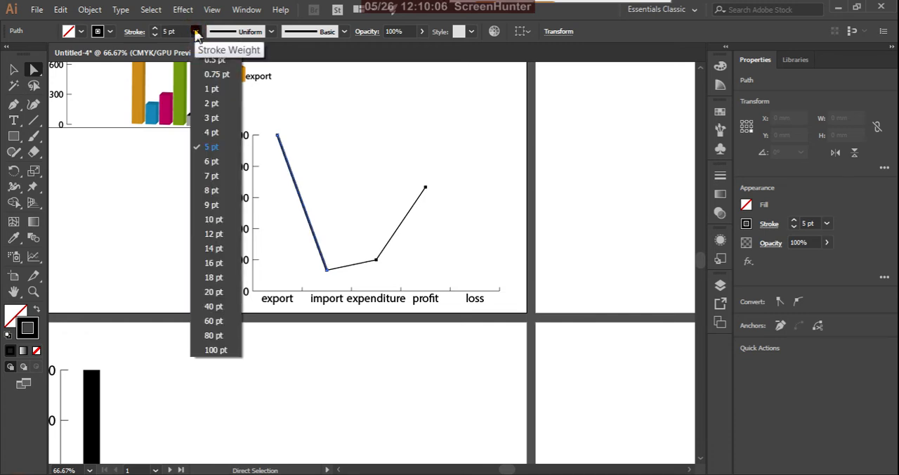
left_click(213, 219)
Step: Set the stroke weight of the import-to-expenditure and expenditure-to-profit line segments to 10 pt each
left_click(373, 263)
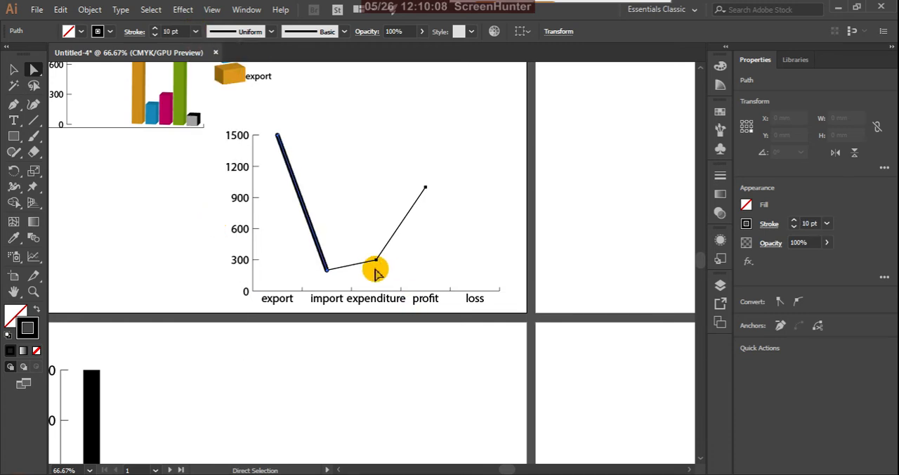
left_click(363, 264)
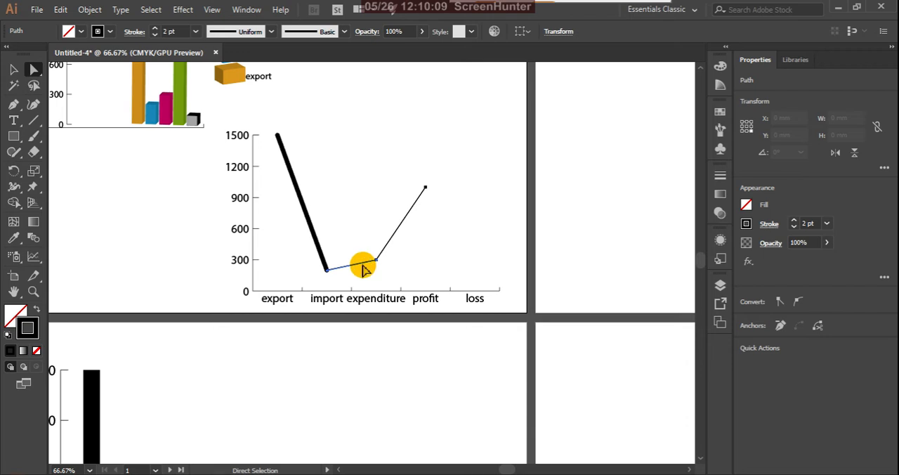
left_click(197, 32)
left_click(211, 220)
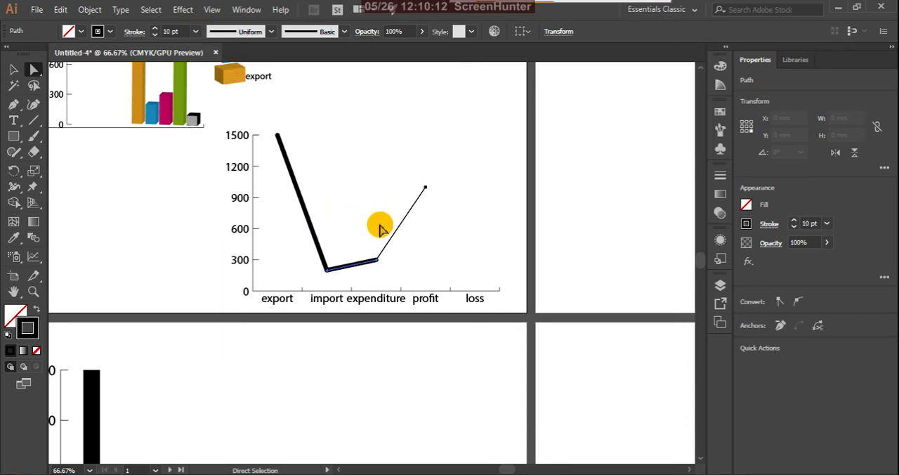
left_click(231, 94)
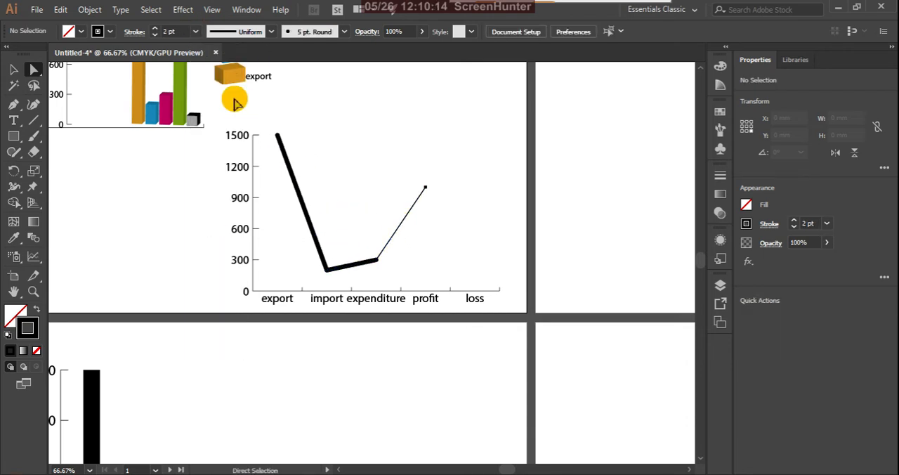
left_click(398, 219)
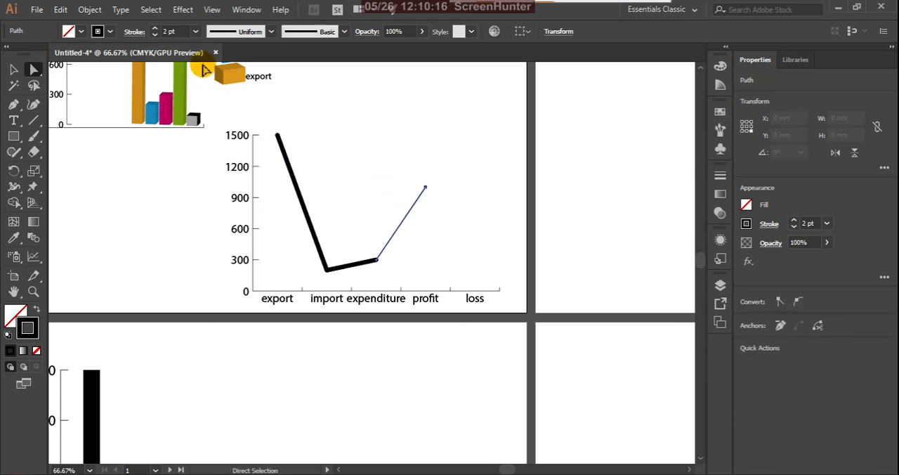
left_click(196, 32)
left_click(211, 220)
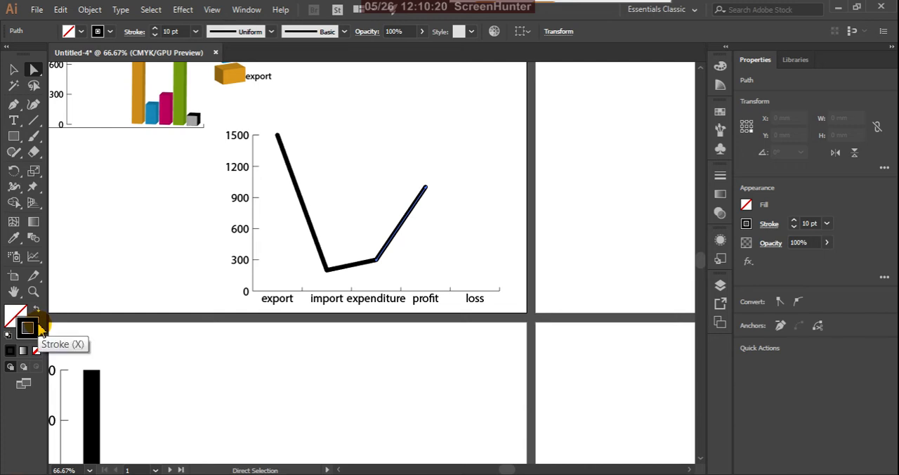
Step: Colour the strokes of the expenditure-to-profit and import-to-expenditure line segments bright red
left_click(719, 113)
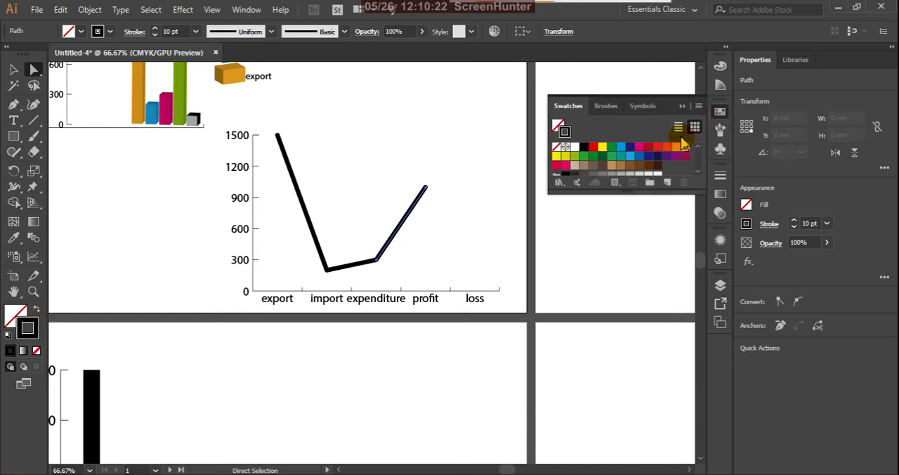
left_click(656, 147)
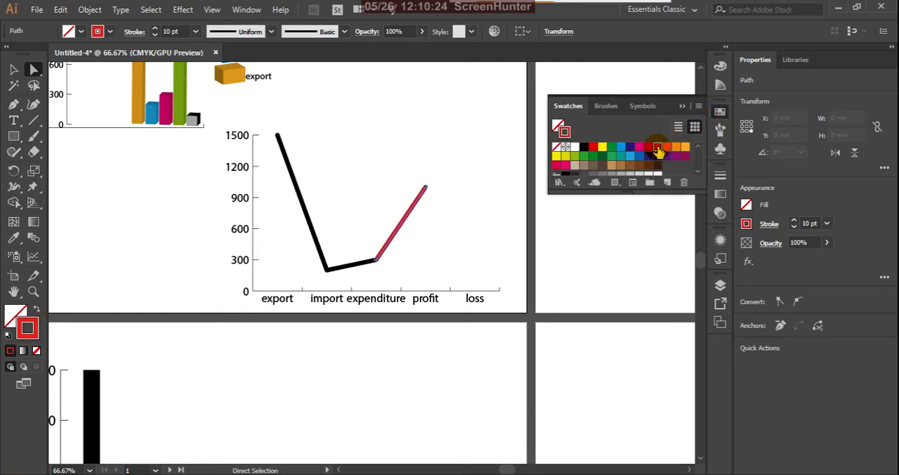
left_click(362, 272)
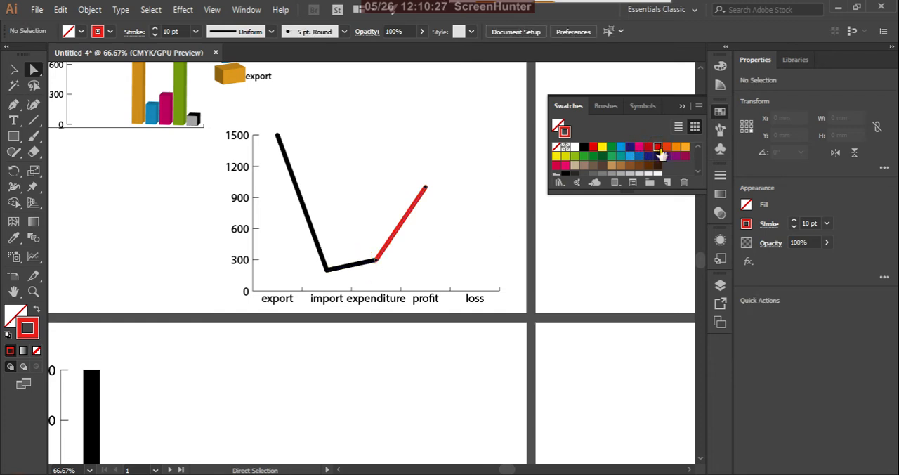
left_click(363, 262)
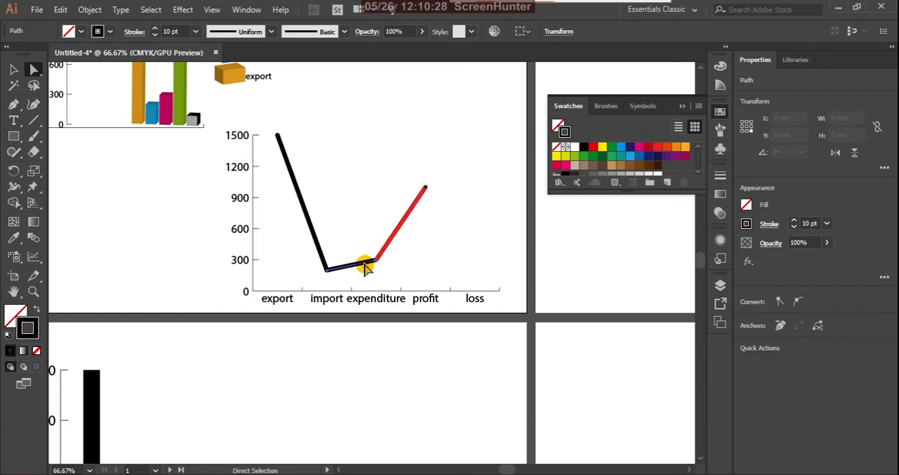
left_click(667, 153)
left_click(659, 152)
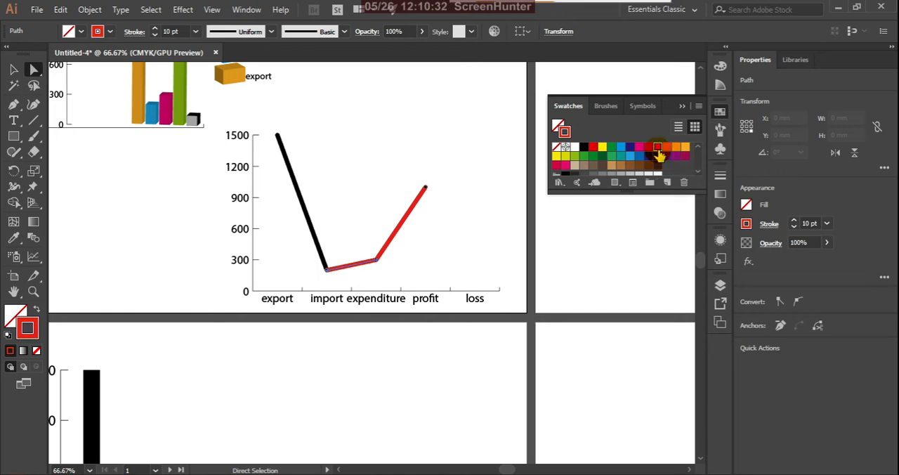
Step: Set the stroke colour of the black export-to-import line segment to dark red
left_click(312, 218)
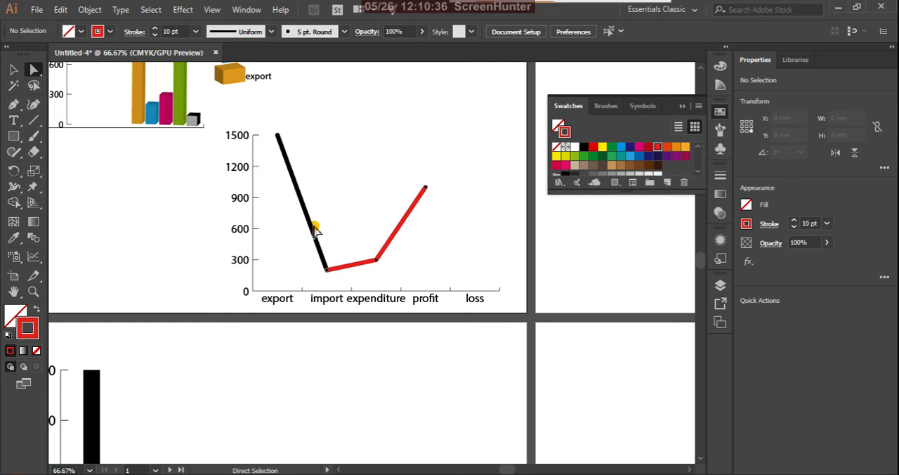
left_click(315, 228)
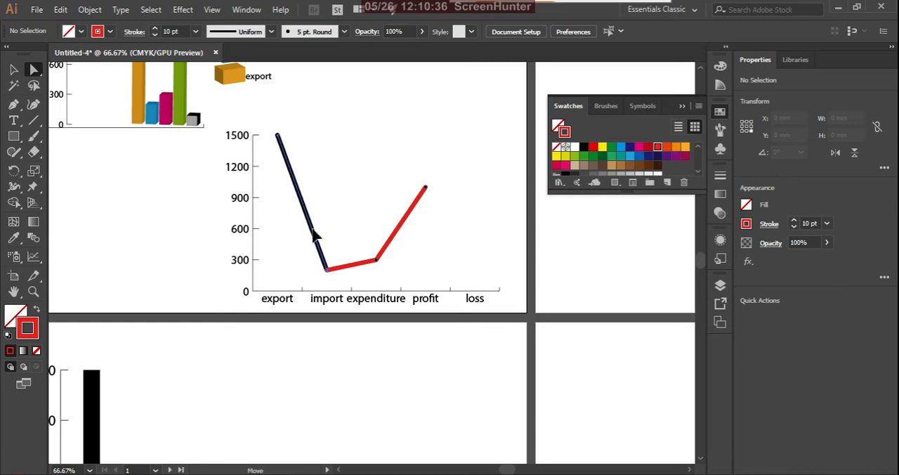
left_click(658, 148)
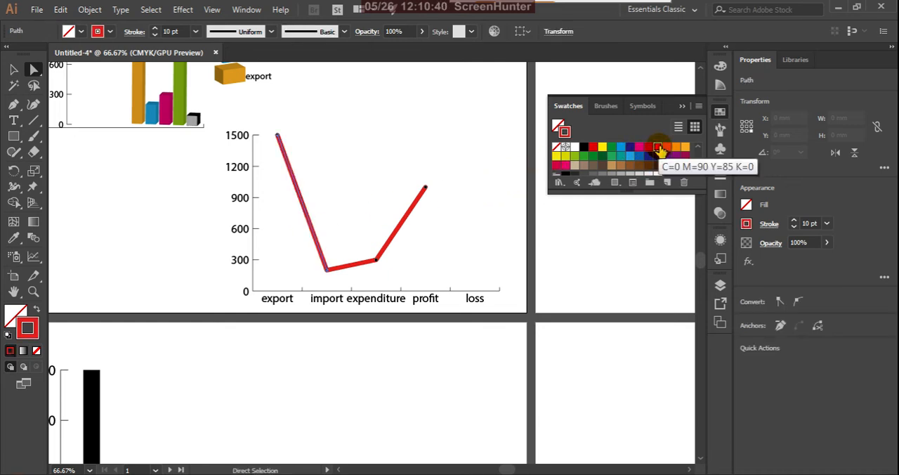
left_click(445, 258)
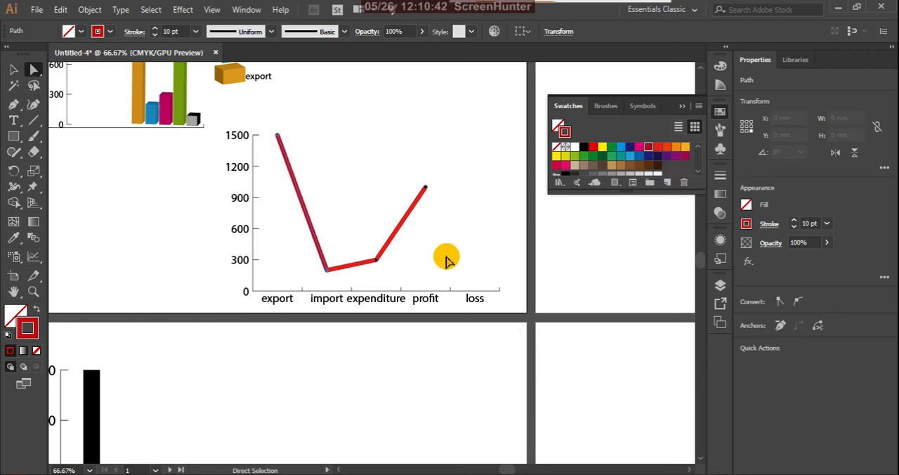
Step: Recolour the strokes of the import-to-expenditure and expenditure-to-profit line segments dark red to match the export-to-import segment
left_click(355, 264)
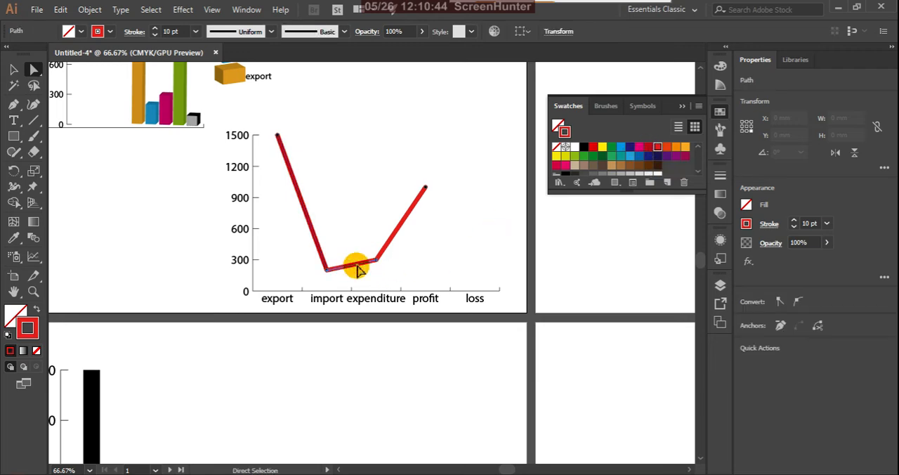
left_click(648, 149)
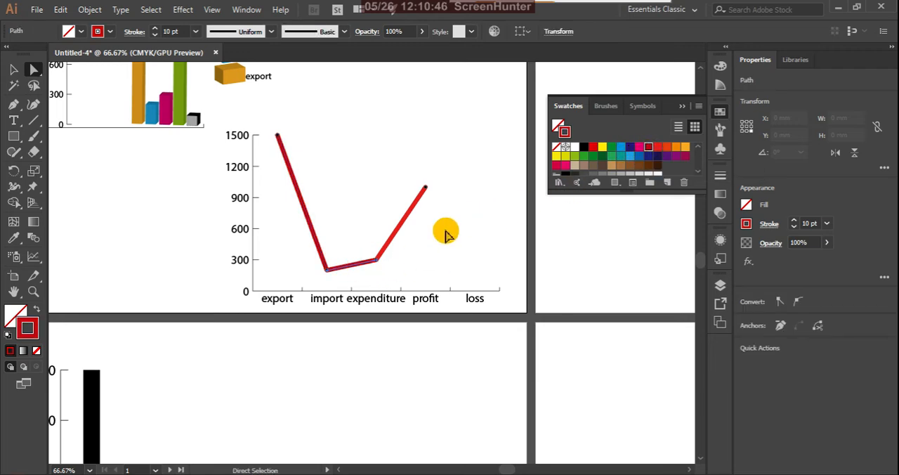
left_click(400, 223)
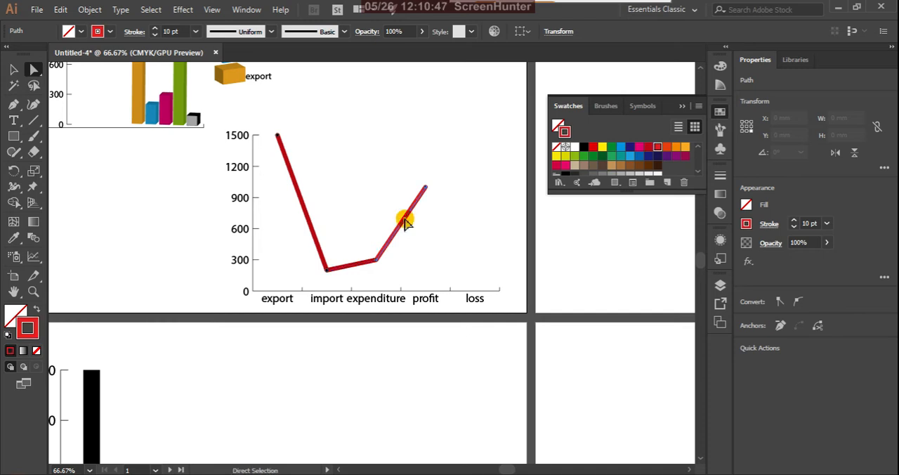
left_click(648, 151)
left_click(461, 253)
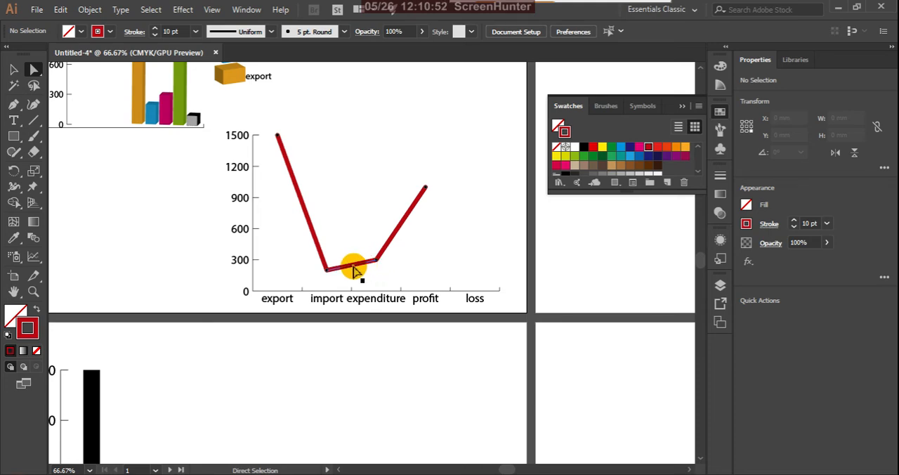
Step: Try to fill the square marker at the import point with cyan 0AE8F2
scroll(334, 263, "up", 3, "alt")
scroll(314, 301, "up", 2, "alt")
left_click(289, 261)
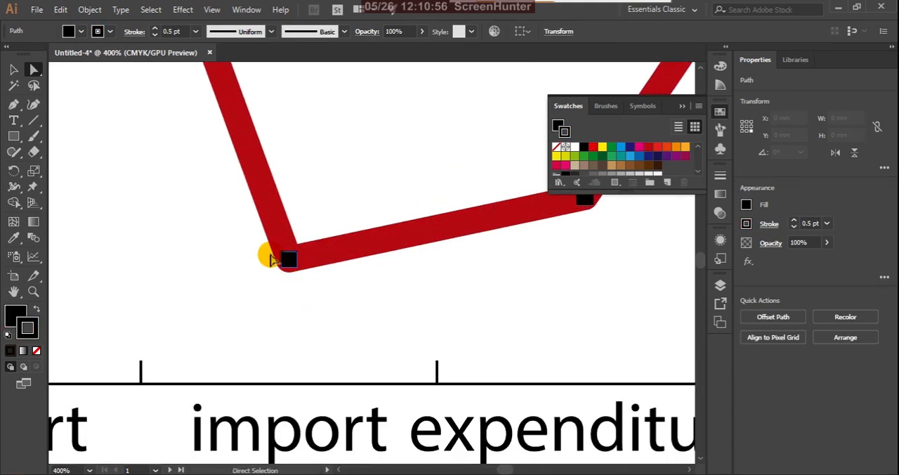
left_click(16, 316)
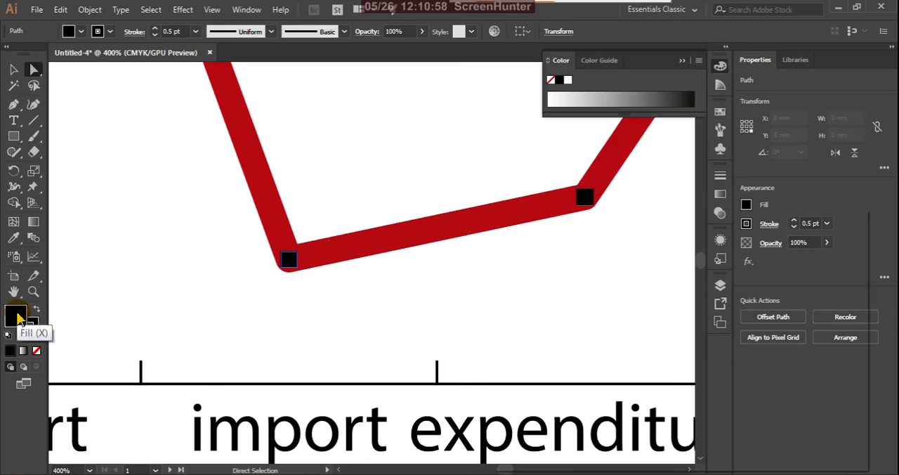
double_click(16, 316)
left_click(697, 340)
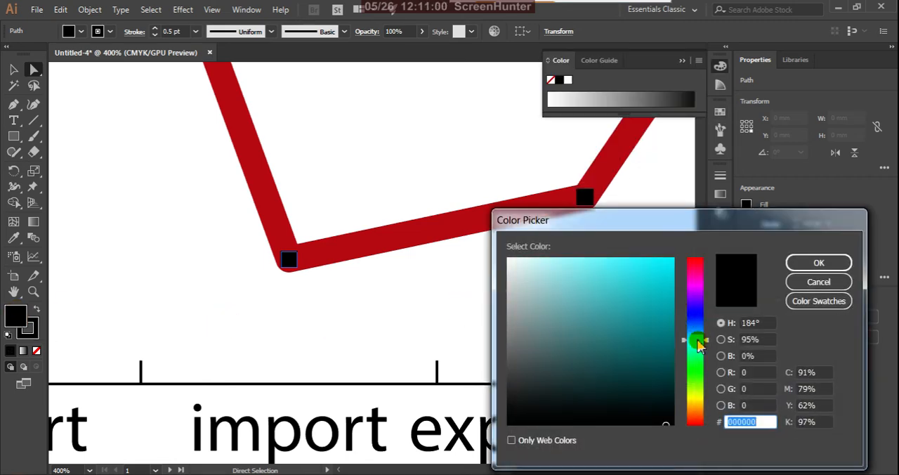
left_click(667, 263)
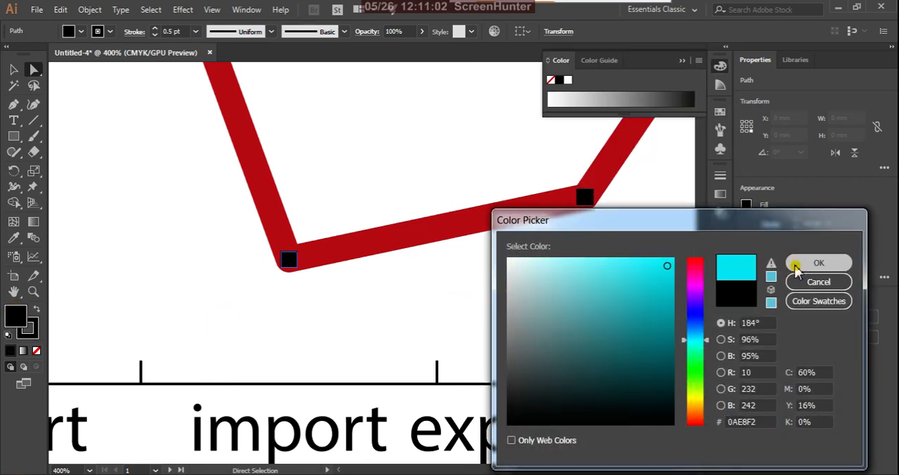
left_click(795, 265)
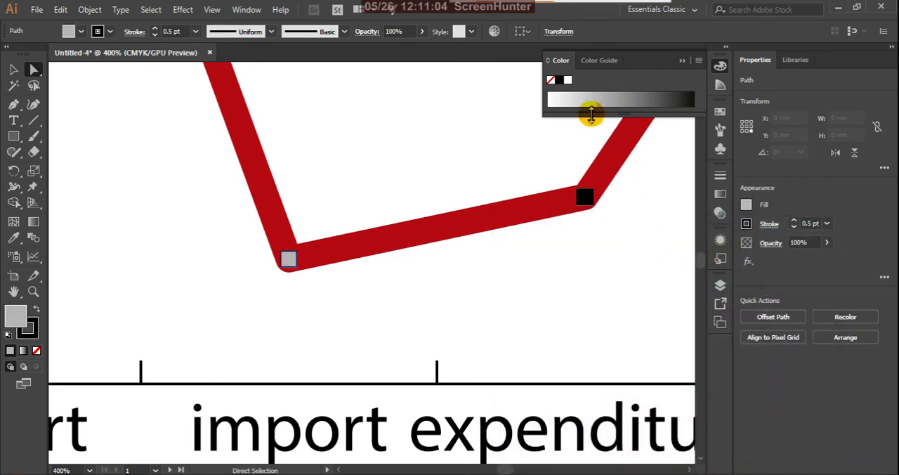
Step: Fill the import point's marker with the blue swatch C=70 M=15 Y=0 K=0
left_click(561, 61)
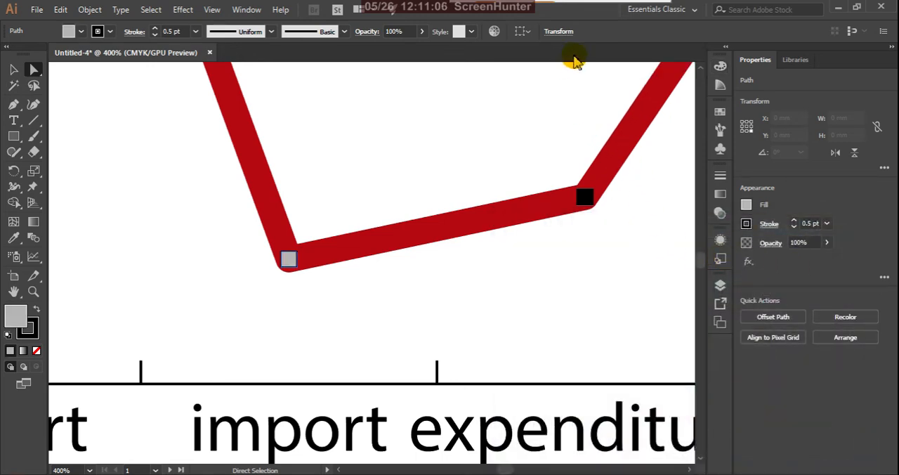
left_click(719, 113)
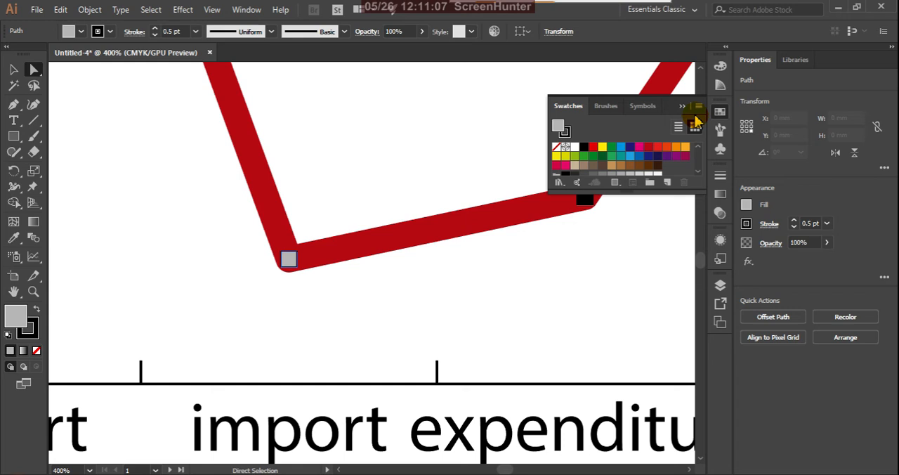
left_click(631, 158)
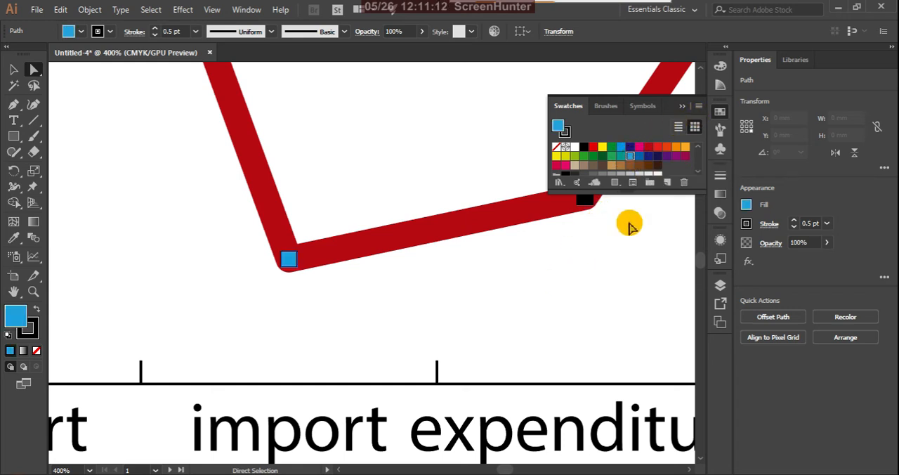
left_click(608, 260)
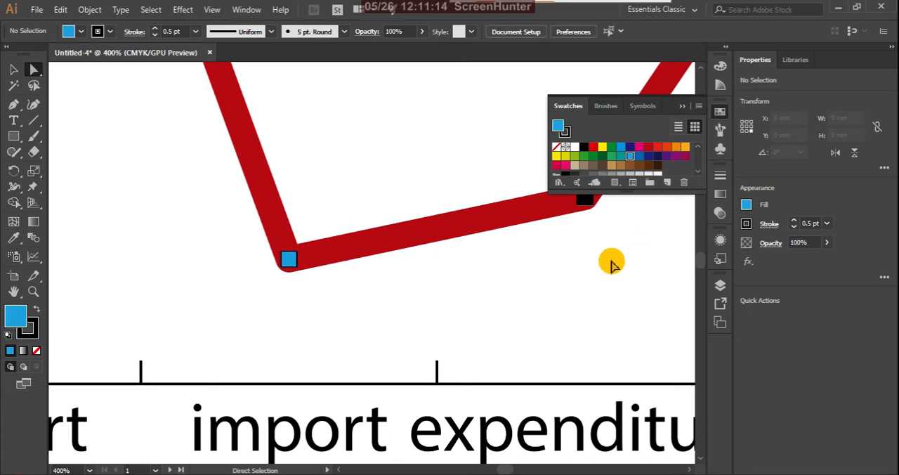
Step: Fill the import point's marker with the yellow swatch and remove its stroke
scroll(451, 272, "down", 3)
scroll(443, 284, "down", 2)
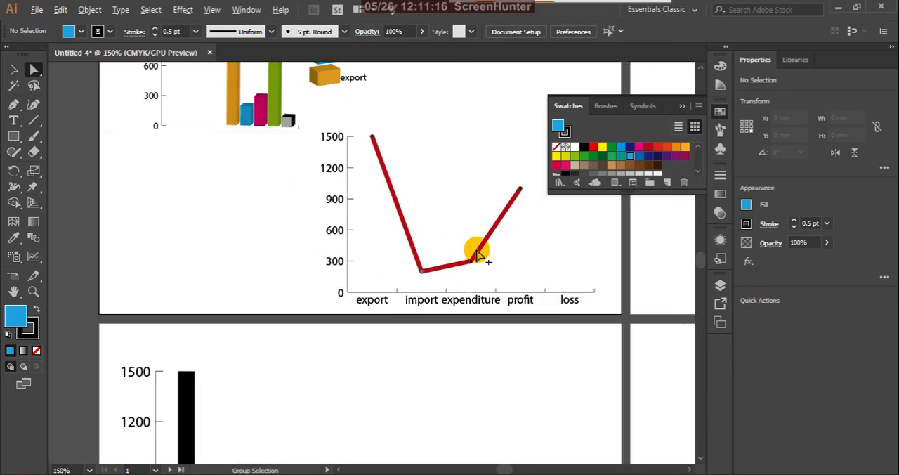
scroll(475, 251, "up", 6)
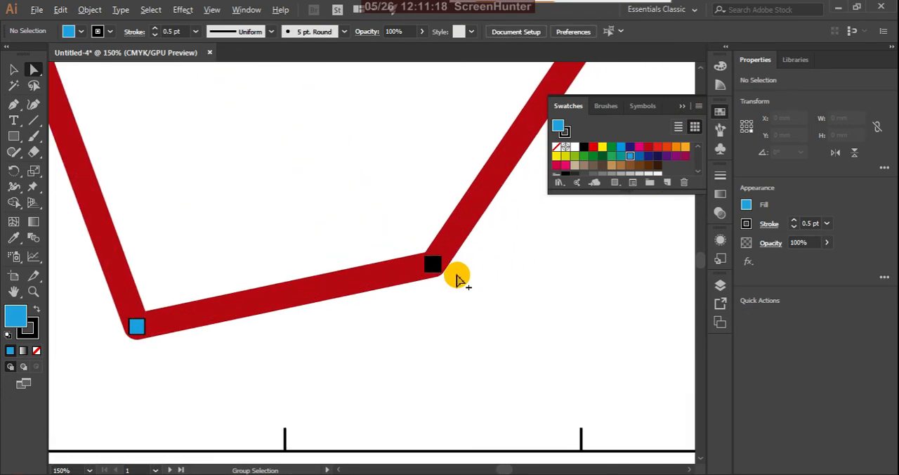
left_click(136, 326)
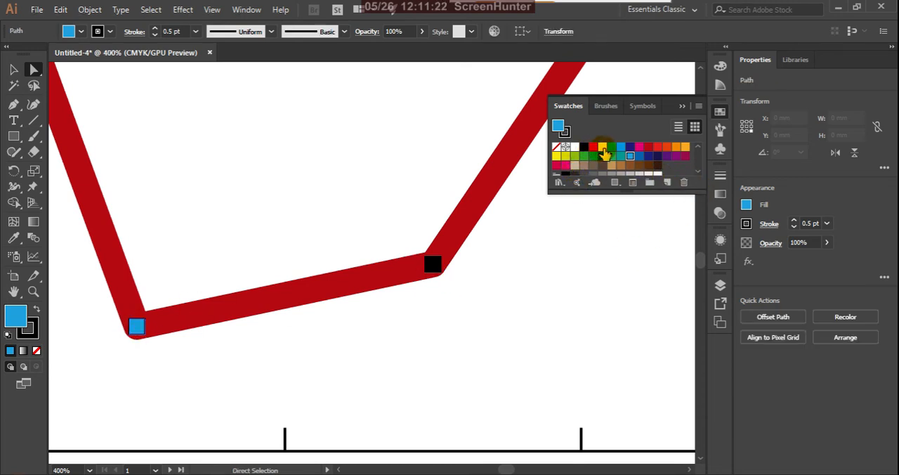
left_click(601, 148)
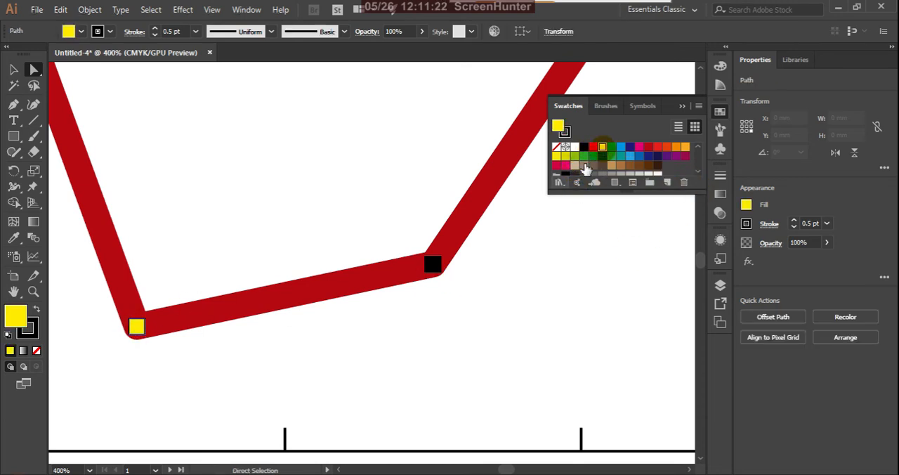
left_click(33, 332)
left_click(36, 351)
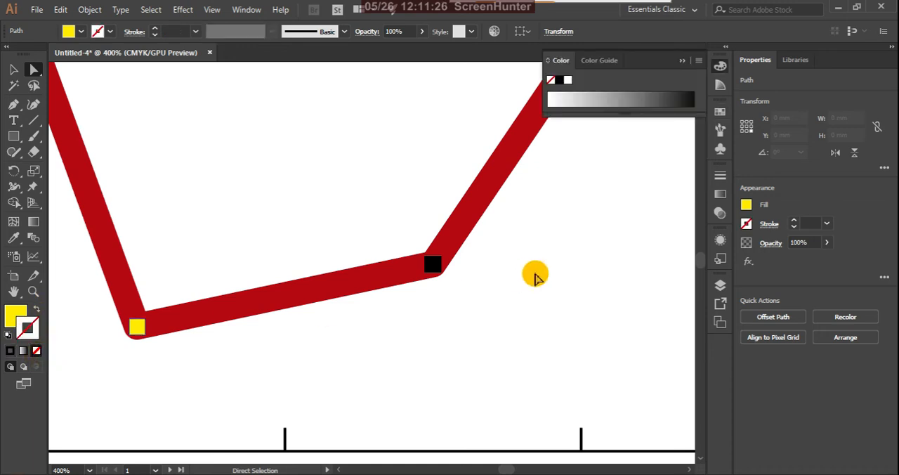
Step: Copy the import marker's yellow, strokeless appearance onto the black expenditure marker with the Eyedropper
left_click(438, 273)
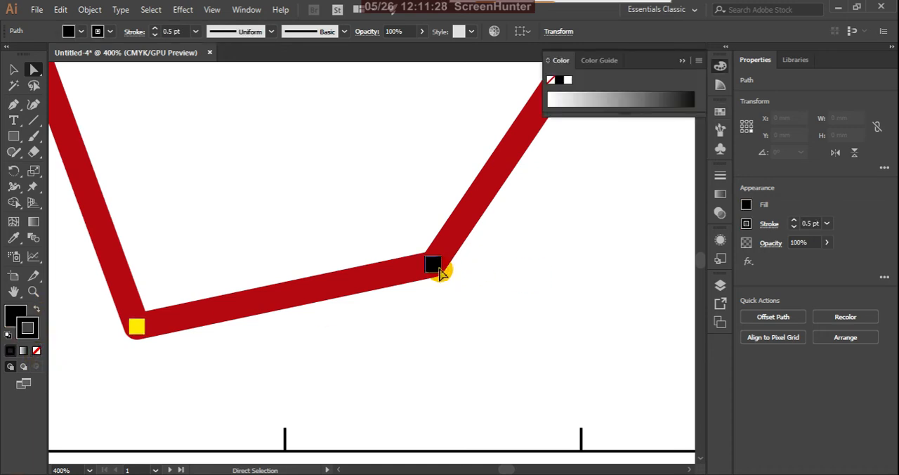
key("i")
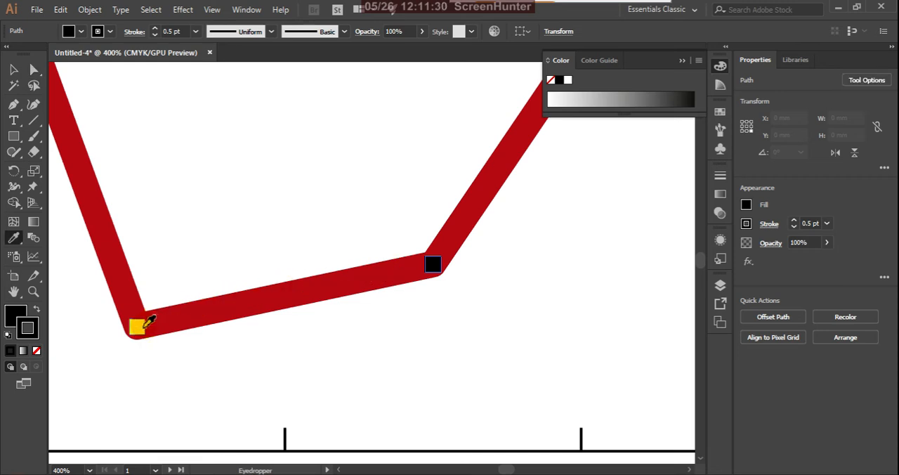
left_click(141, 327)
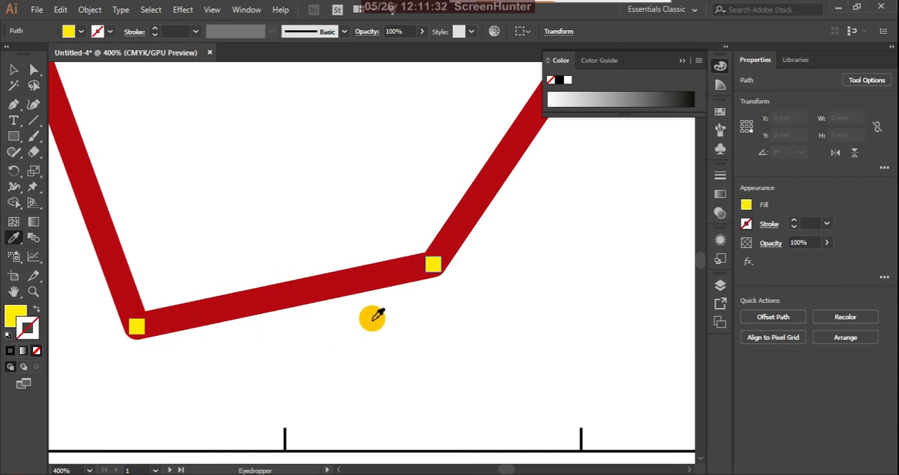
key("v")
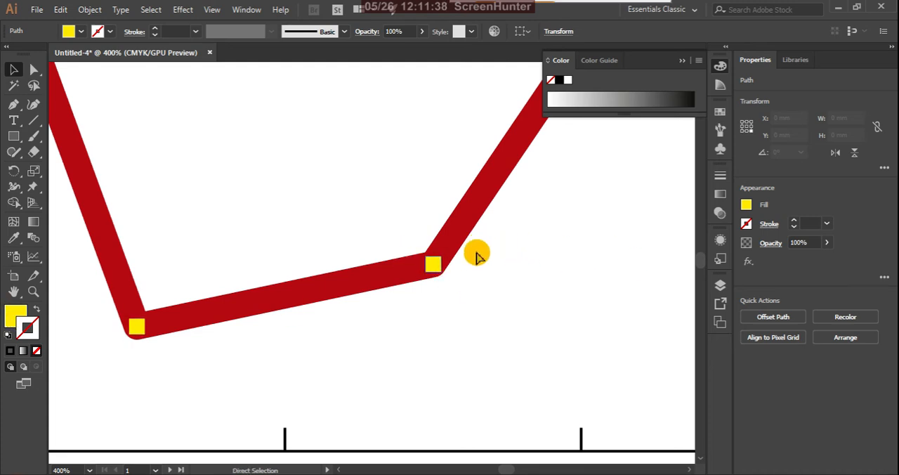
Step: Try to copy the expenditure marker's yellow appearance onto the profit marker with the Eyedropper, and undo the change
scroll(449, 309, "right", 1)
scroll(456, 283, "down", 2)
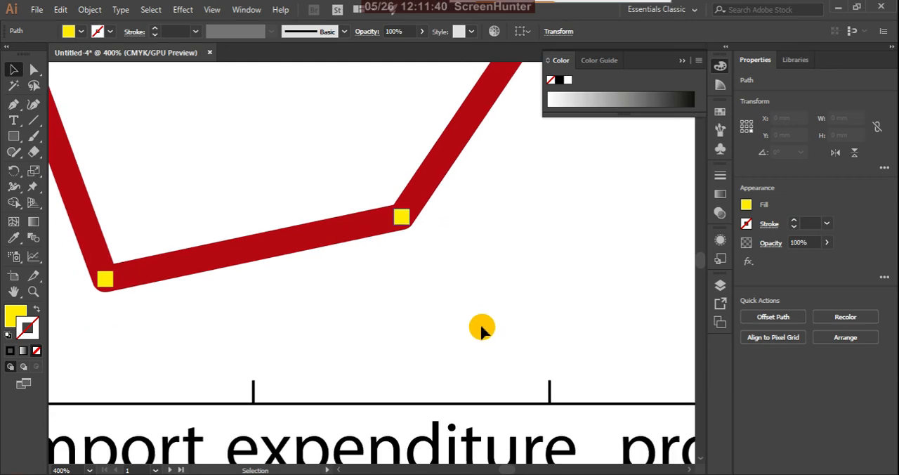
scroll(471, 283, "down", 4)
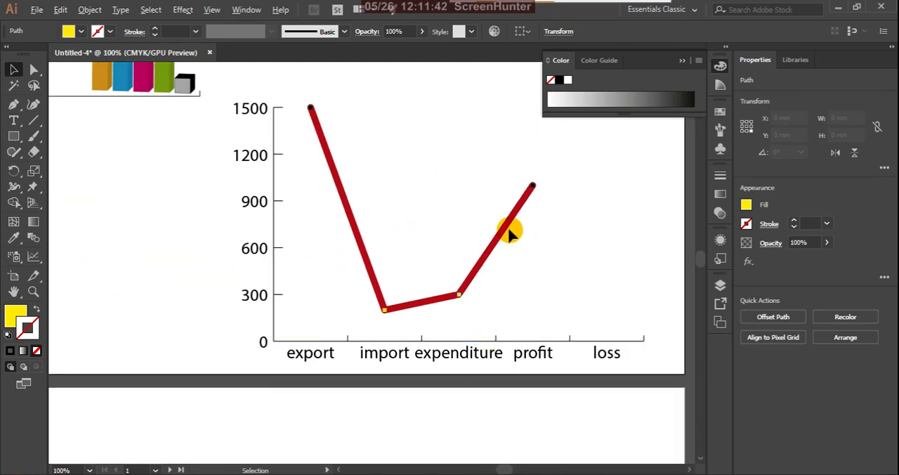
scroll(532, 187, "up", 3)
left_click(530, 185)
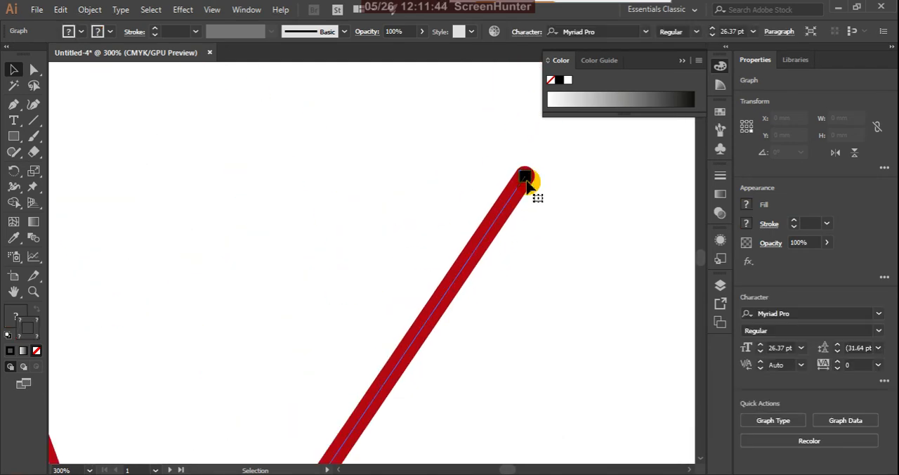
scroll(535, 190, "down", 3)
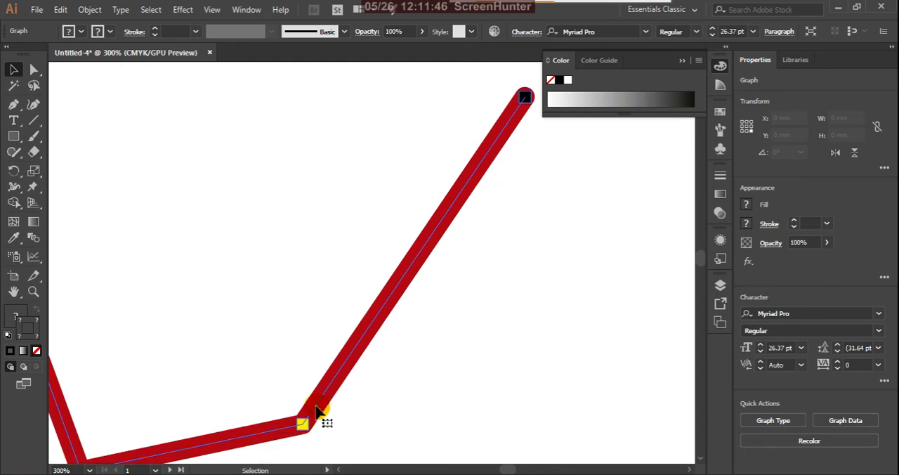
key("i")
left_click(307, 424)
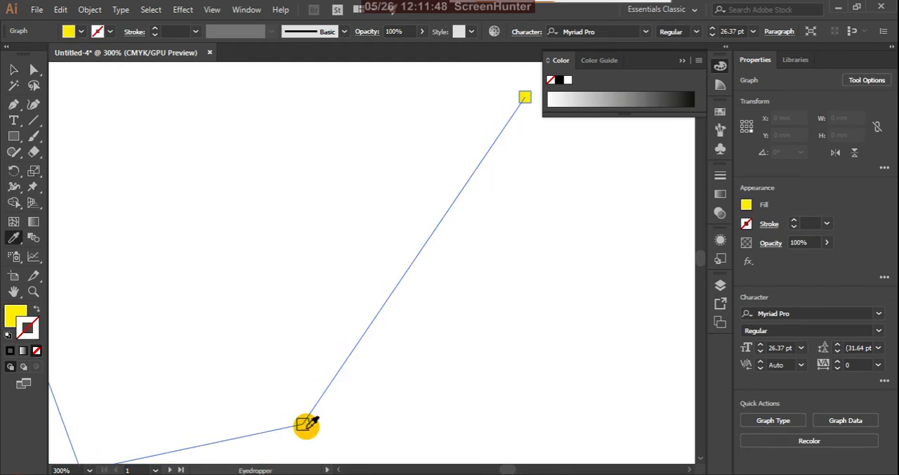
key("ctrl+z")
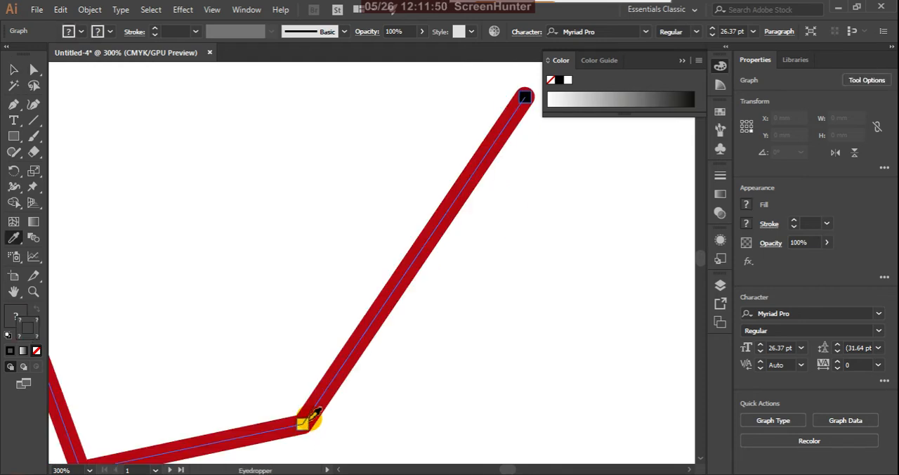
Step: Apply the expenditure marker's yellow, strokeless appearance to the selected line graph with the Eyedropper, and undo it
left_click(499, 261, "ctrl")
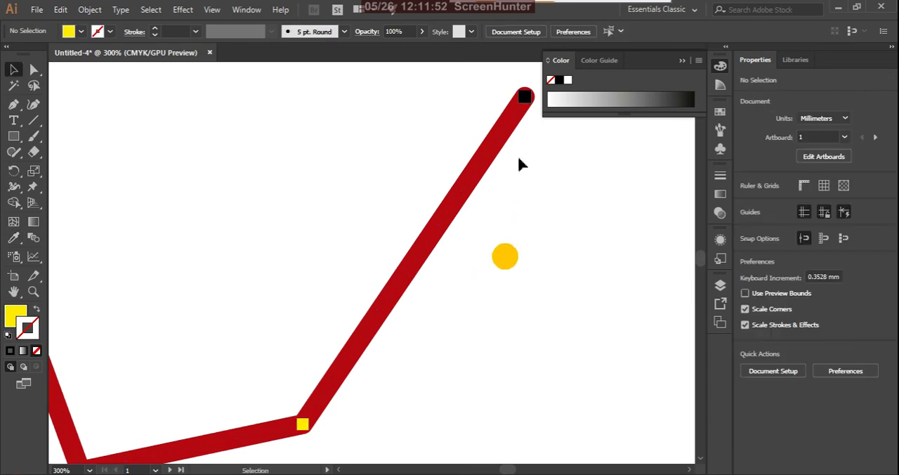
left_click(526, 99)
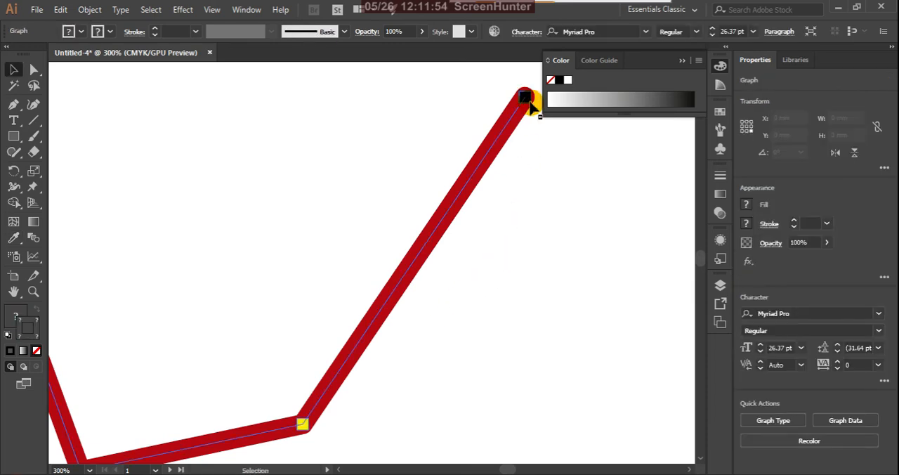
left_click(545, 138)
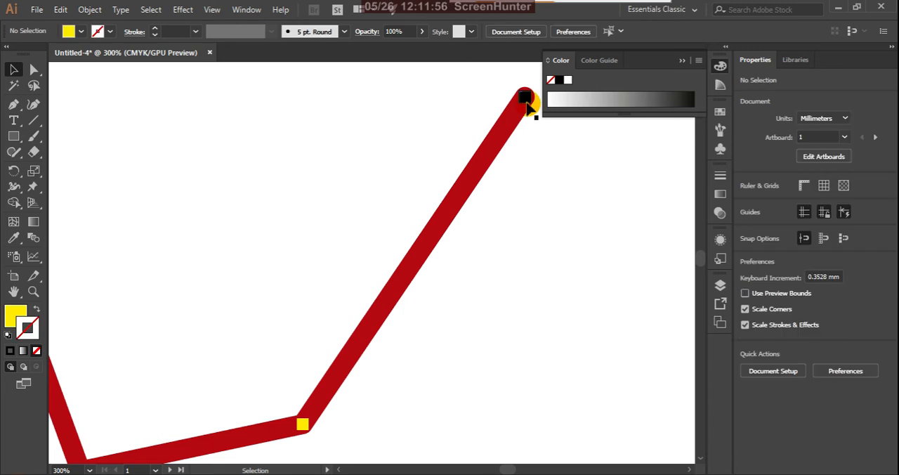
left_click(299, 432)
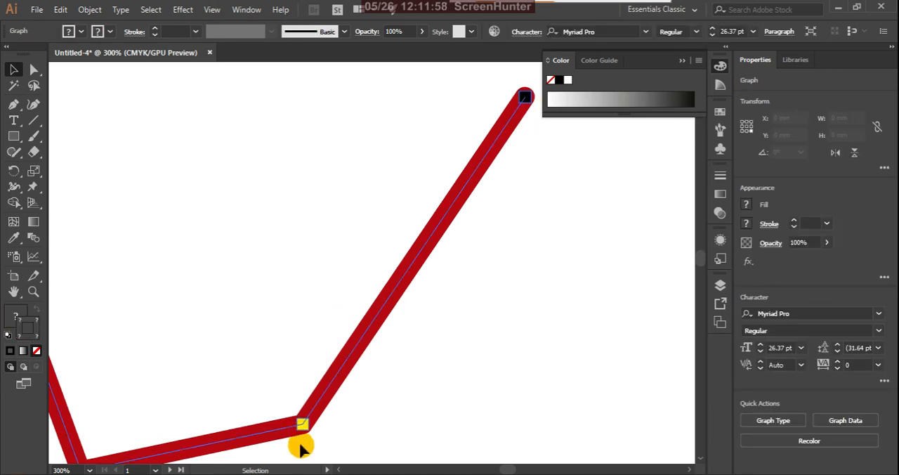
key("i")
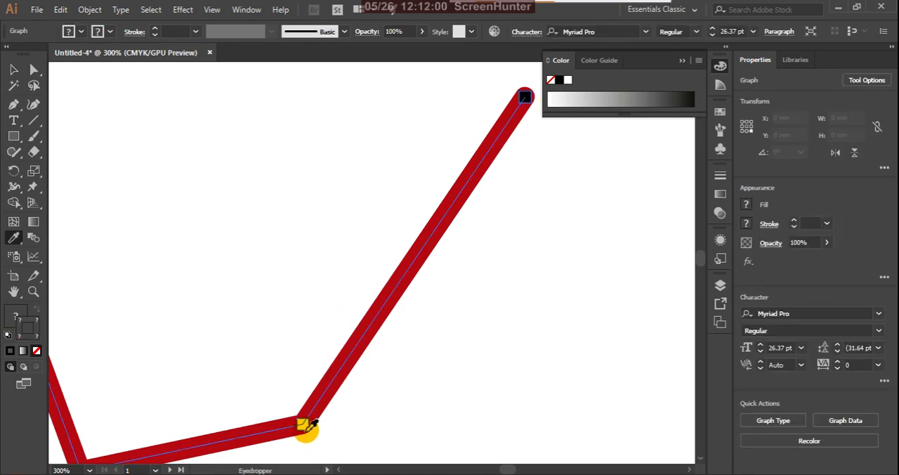
left_click(306, 428)
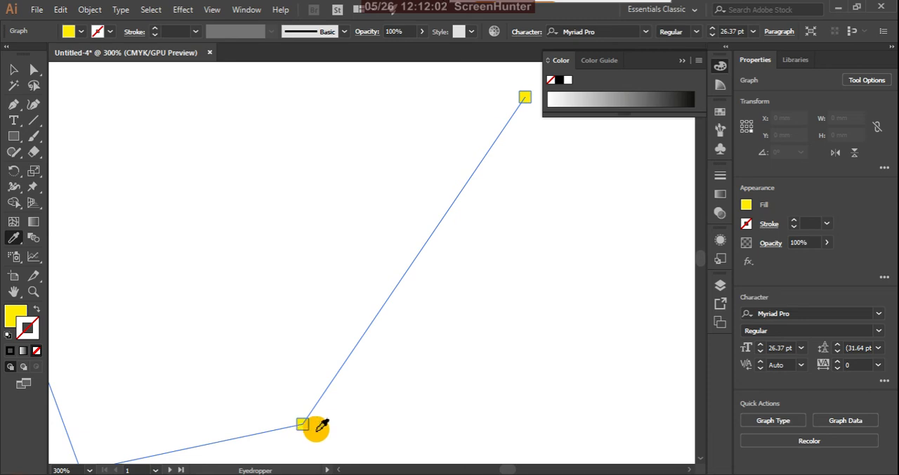
key("ctrl+z")
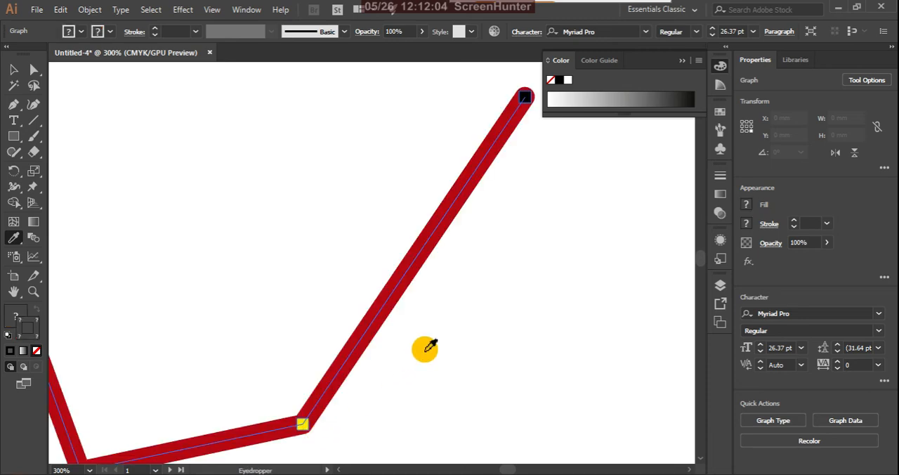
key("v")
left_click(464, 316)
key("ctrl+1")
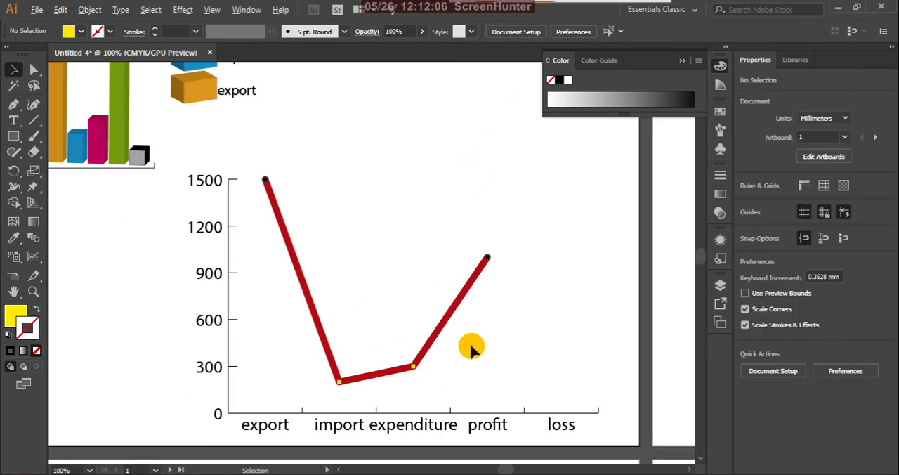
Step: Ungroup the red line graph, accepting the loss of its graph data and style
scroll(490, 247, "up", 6)
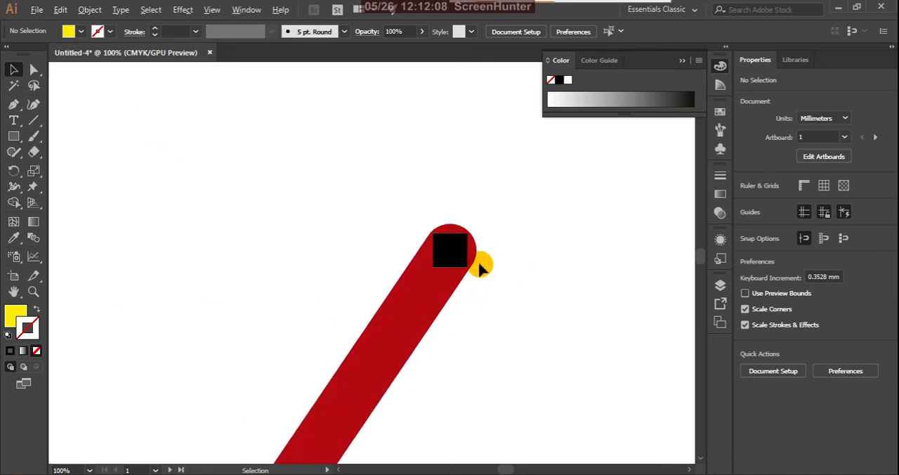
left_click(460, 251)
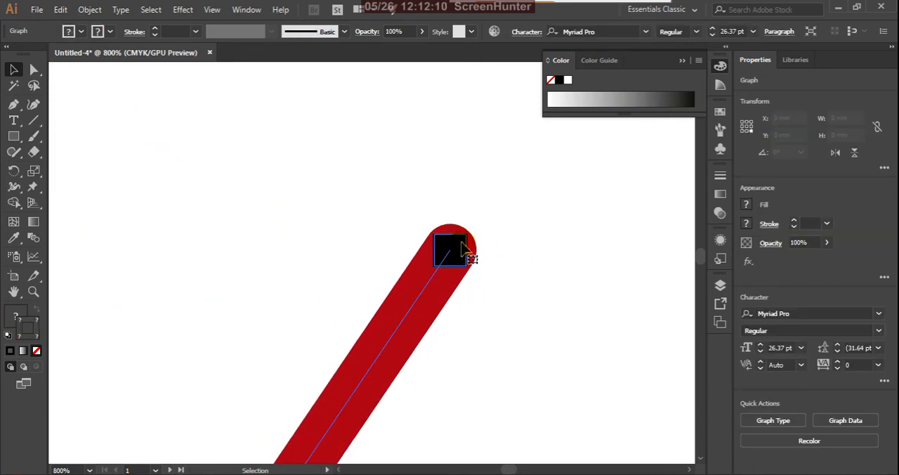
right_click(462, 248)
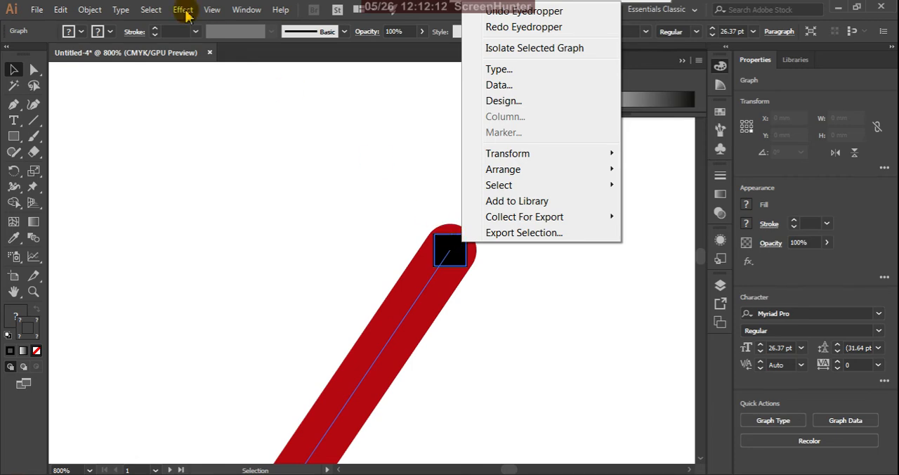
left_click(94, 10)
left_click(91, 9)
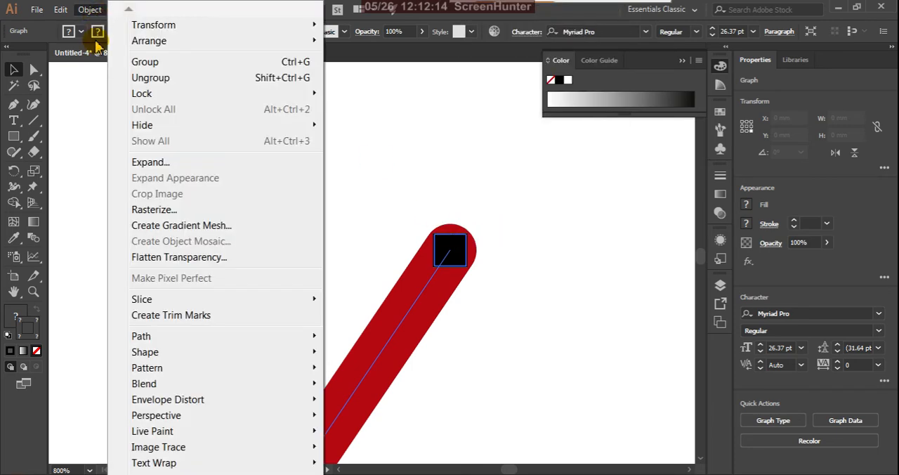
left_click(116, 78)
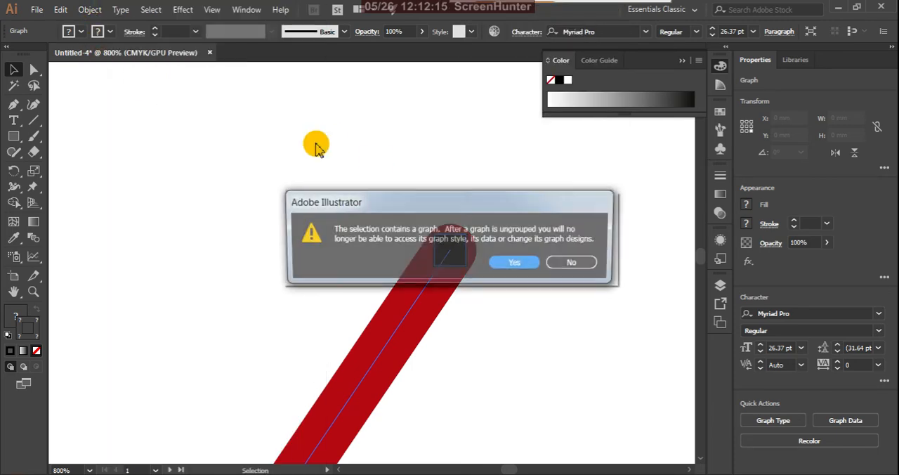
left_click(523, 264)
Step: Copy the expenditure marker's yellow, strokeless appearance onto the ungrouped marker group with the Eyedropper
left_click(464, 256)
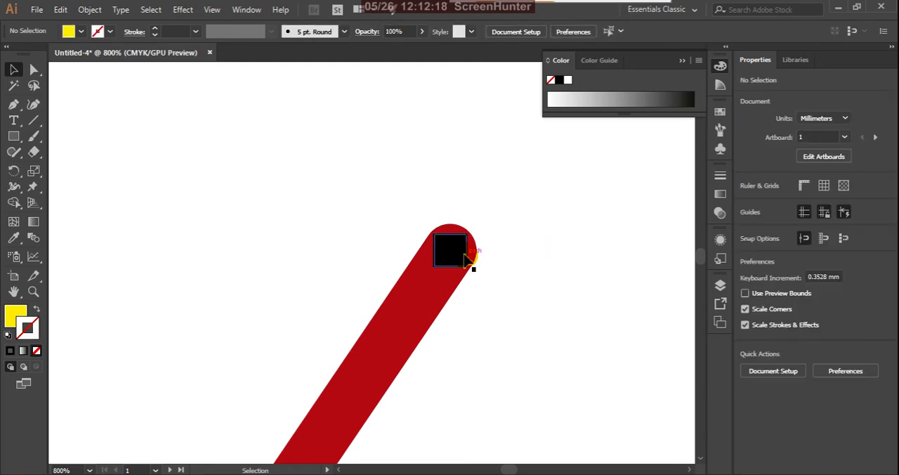
left_click(464, 257)
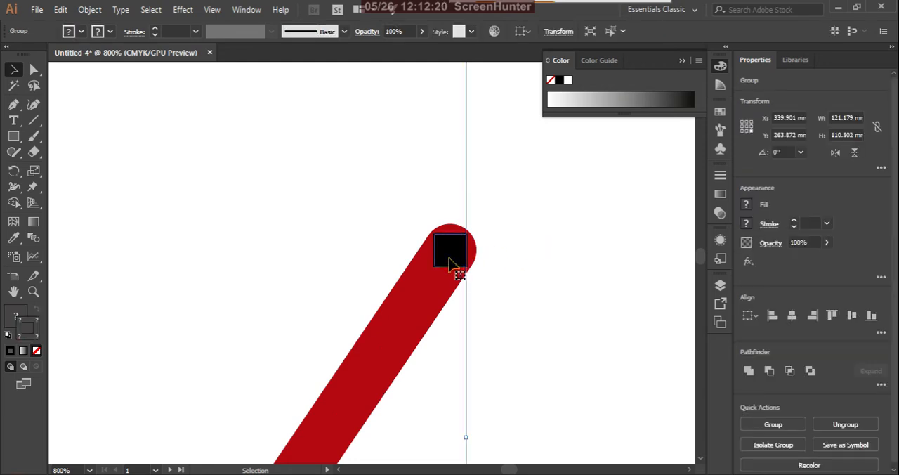
left_click(556, 268)
left_click(454, 254)
scroll(454, 244, "down", 6)
scroll(404, 335, "up", 5)
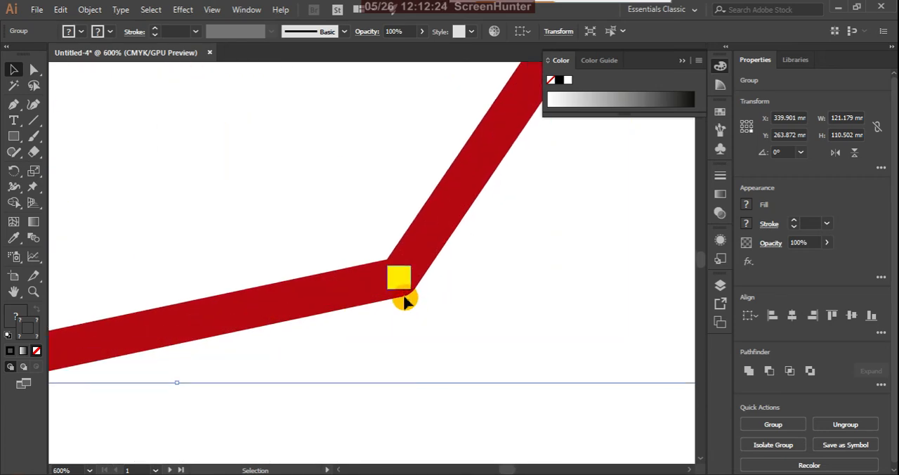
key("i")
left_click(408, 281)
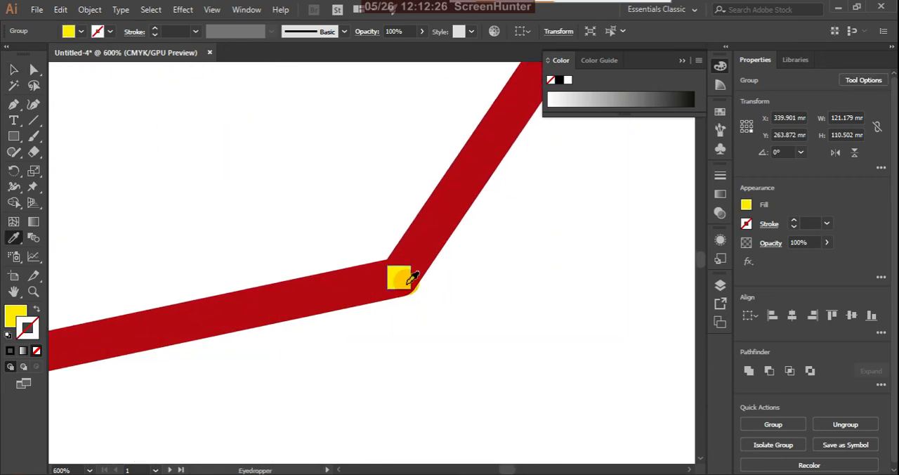
key("v")
left_click(541, 315)
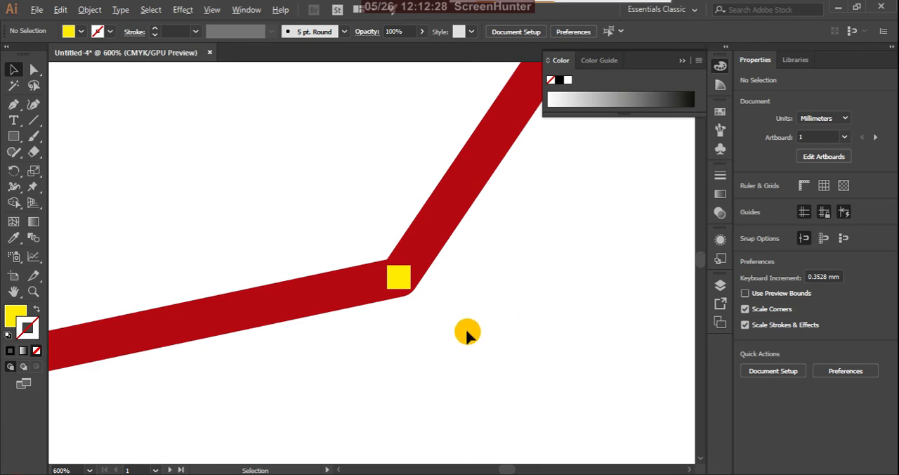
Step: Swap the fill and stroke of the line graph's marker group, and swap them back
scroll(466, 331, "down", 4)
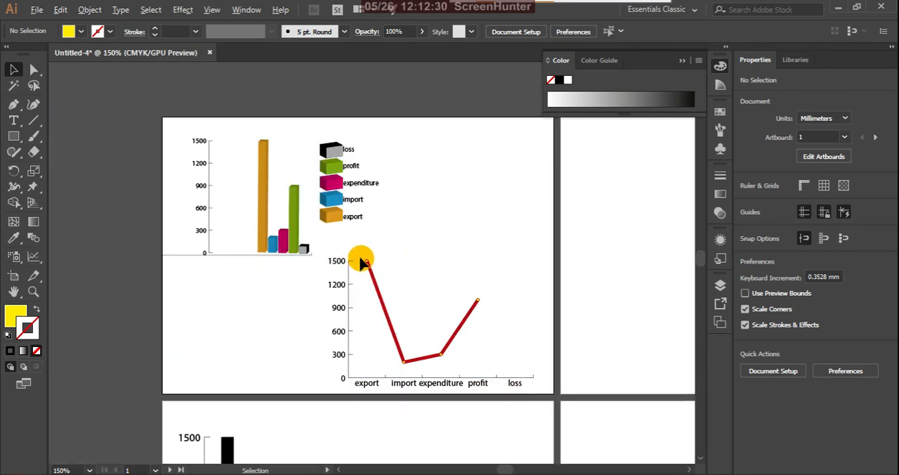
scroll(361, 261, "up", 4)
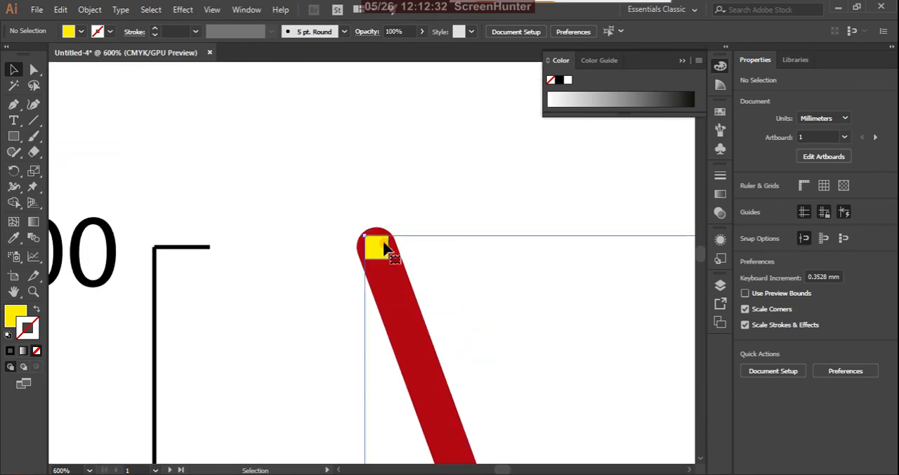
left_click(384, 248)
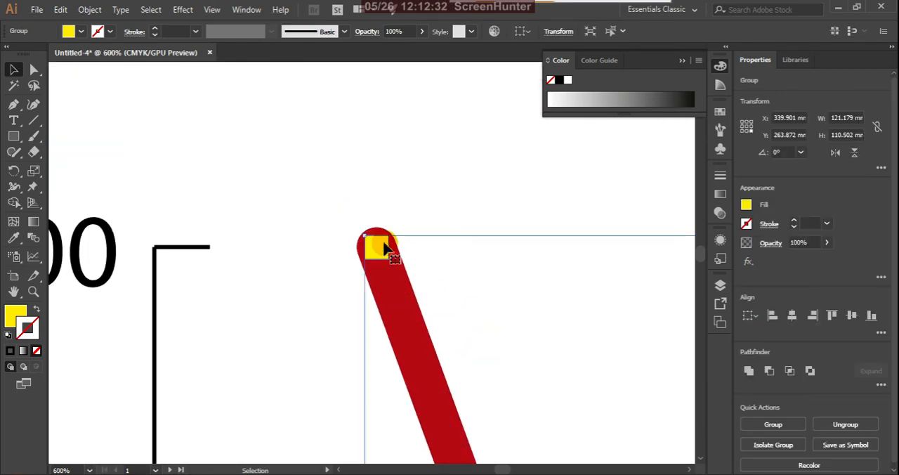
left_click(39, 313)
left_click(40, 315)
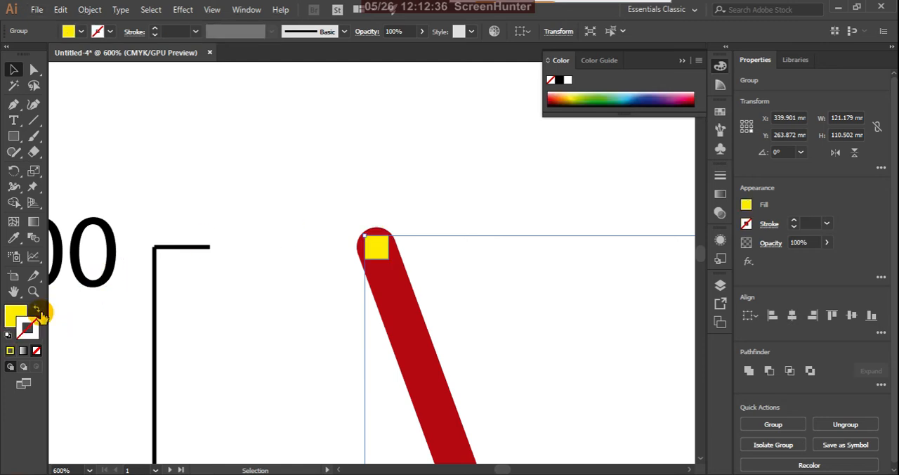
left_click(190, 258)
Step: Draw a bar graph on artboard 3 beside the black column graph
scroll(198, 253, "down", 9)
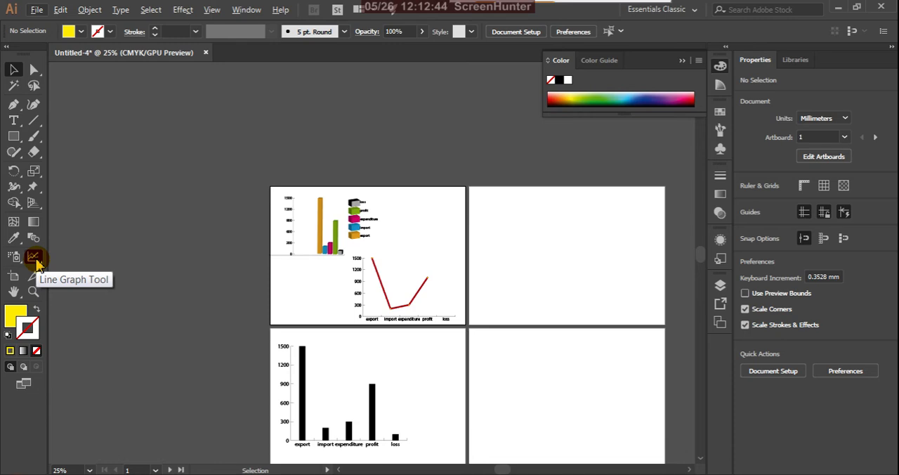
scroll(397, 291, "down", 1)
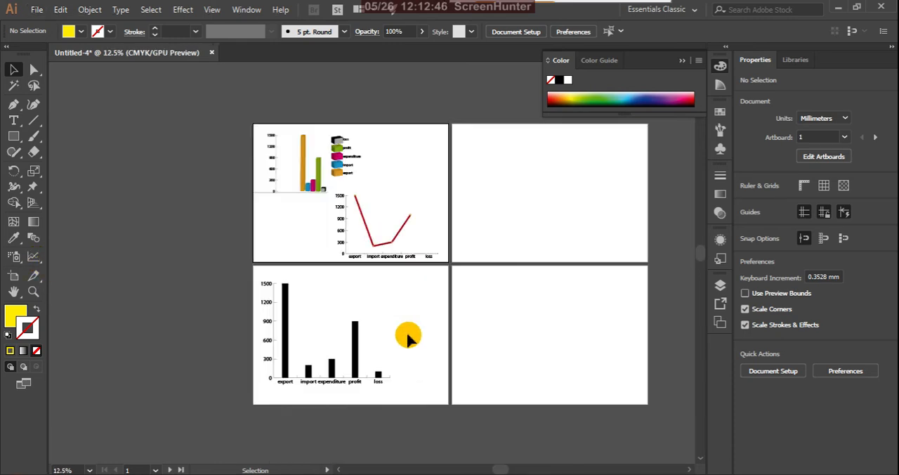
scroll(408, 334, "up", 1)
scroll(391, 345, "down", 2)
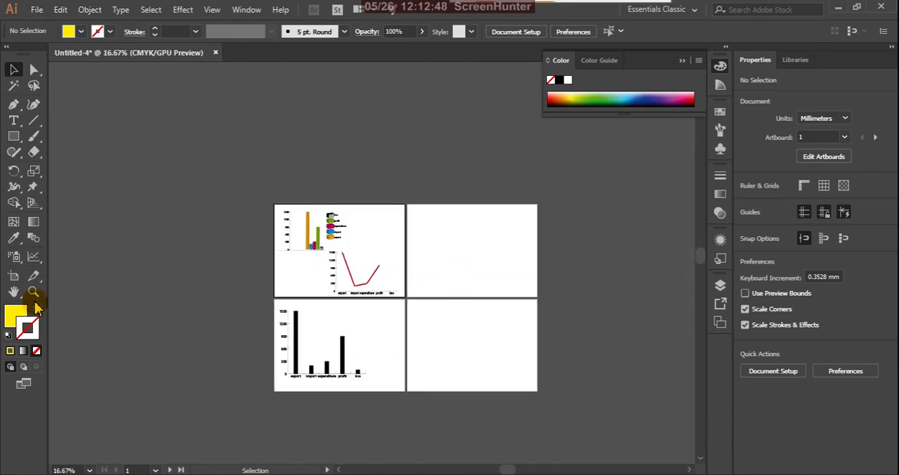
left_click(35, 259)
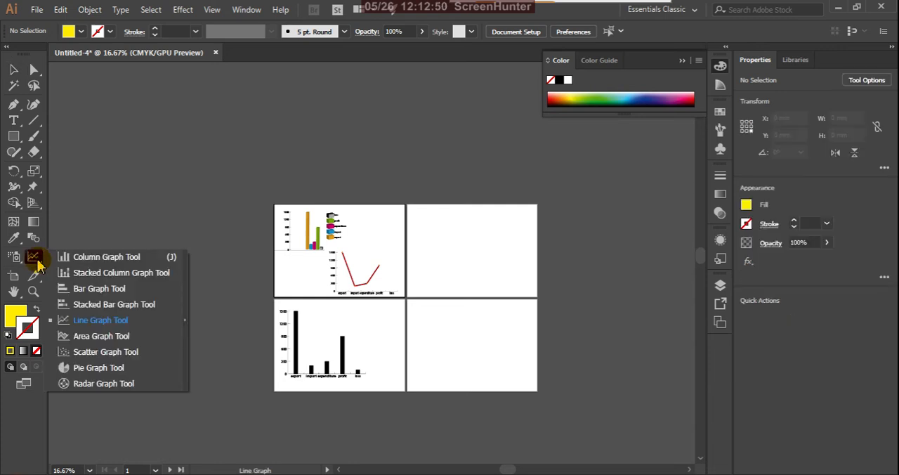
left_click(158, 274)
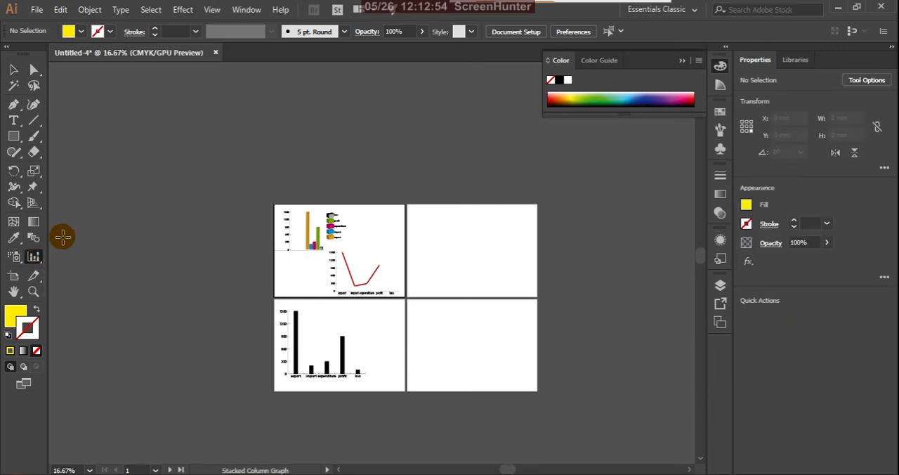
left_click(40, 263)
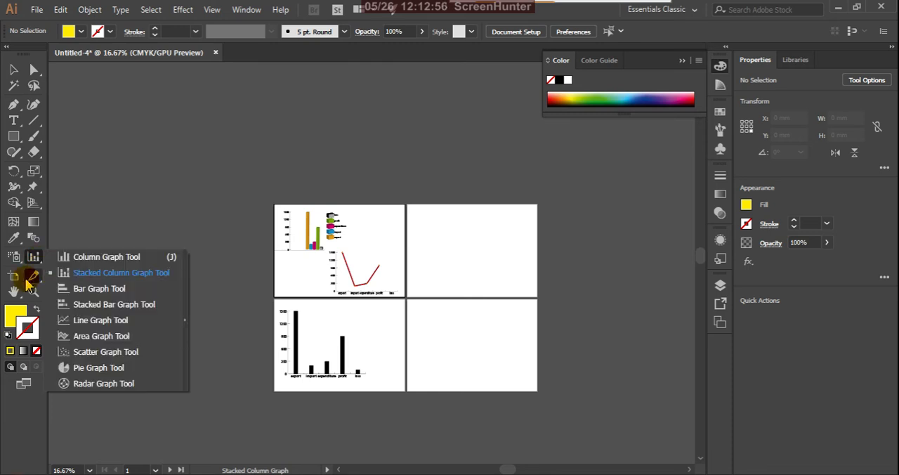
left_click(94, 287)
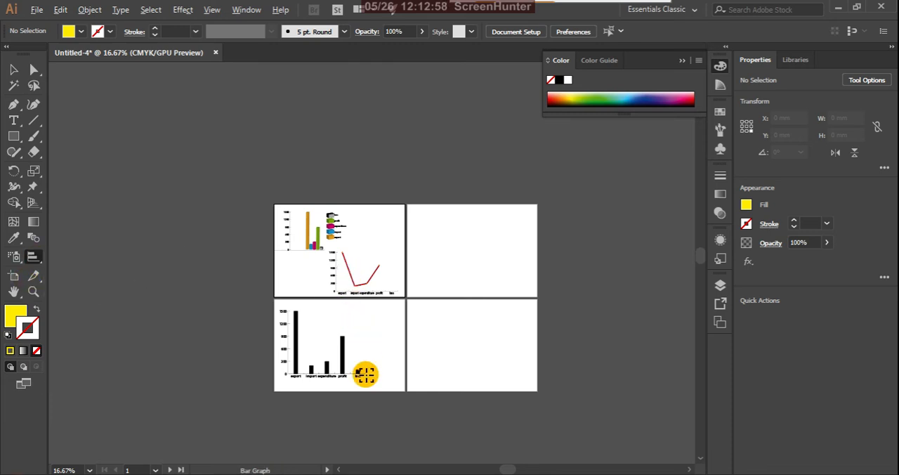
scroll(363, 373, "up", 3)
left_click_drag(298, 191, 448, 272)
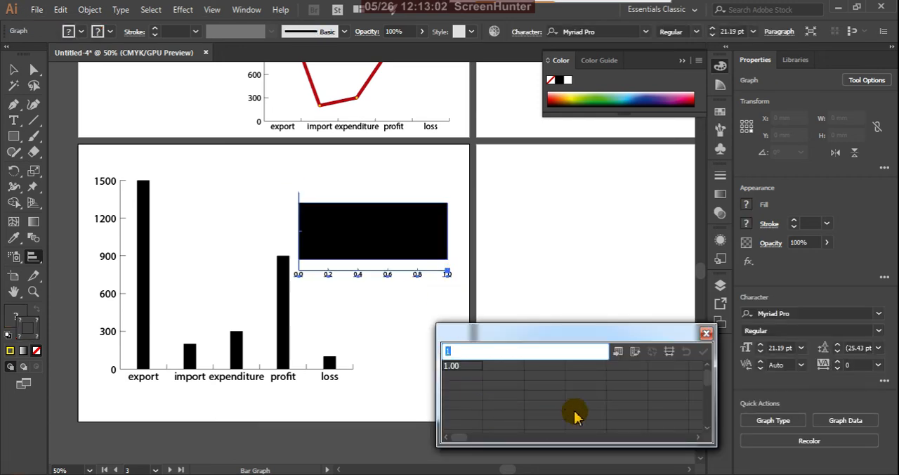
Step: Paste the data export 1500, import 200, expenditure 300, profit 900 and loss 100 into the bar graph, apply it and close the data window
type("export\t1500.00 import\t200.00 expenditure\t300.00 profit\t900.00 loss\t100.00")
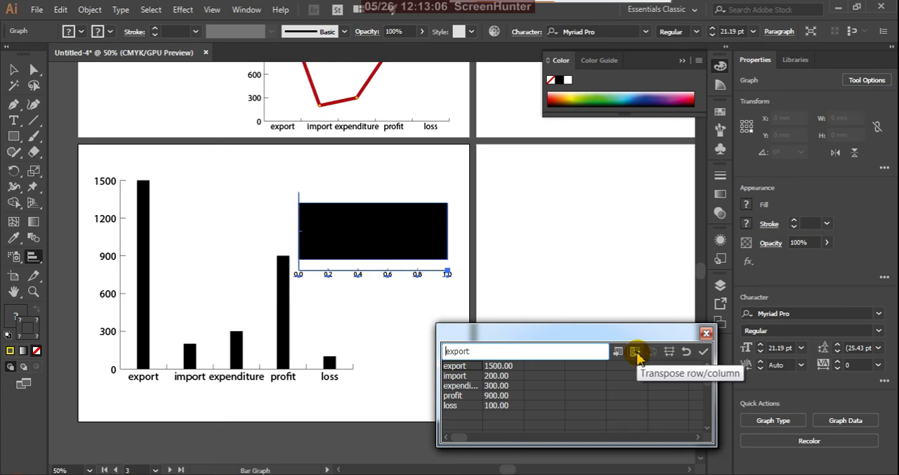
left_click(703, 351)
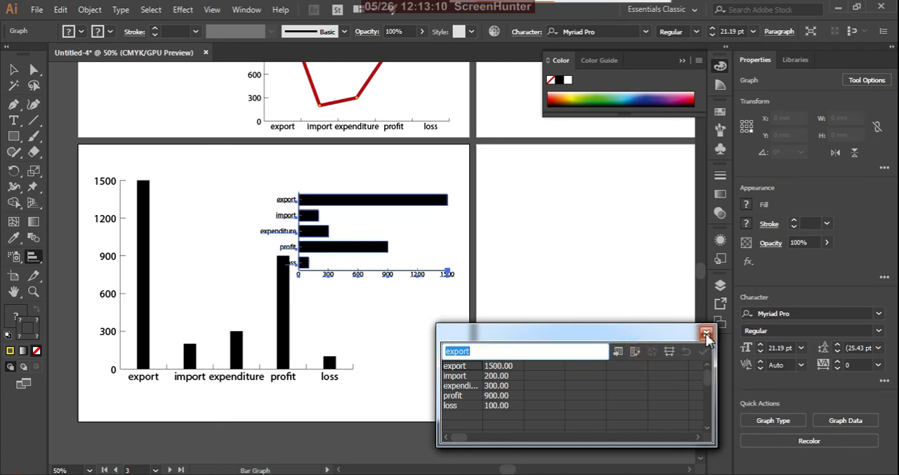
left_click(706, 334)
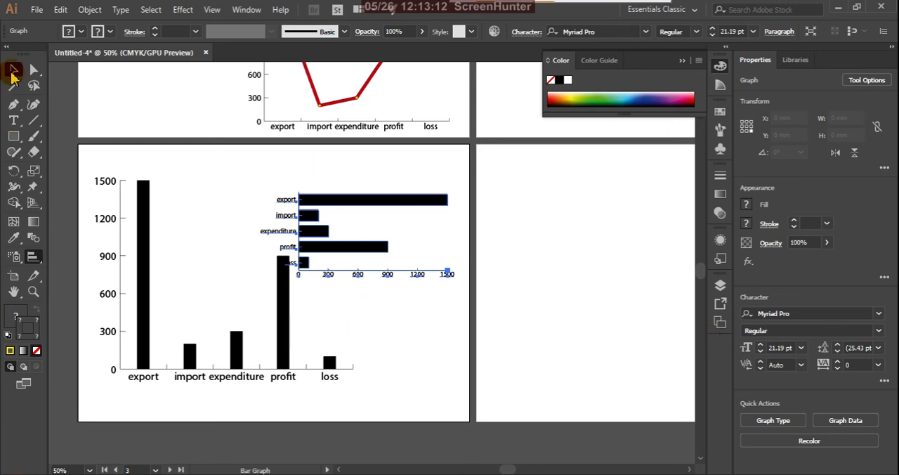
Step: Move the bar graph slightly up and right on artboard 3, clear of the column graph's profit column
left_click(13, 70)
left_click(380, 313)
left_click(358, 245)
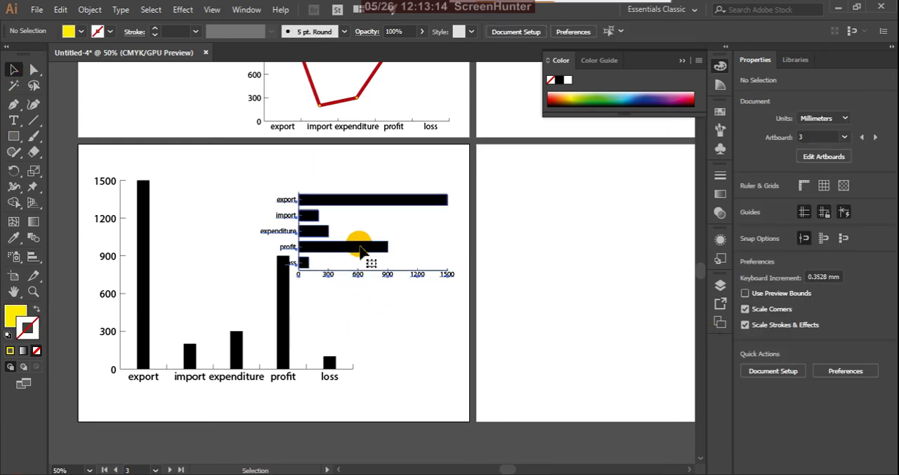
left_click_drag(360, 252, 370, 235)
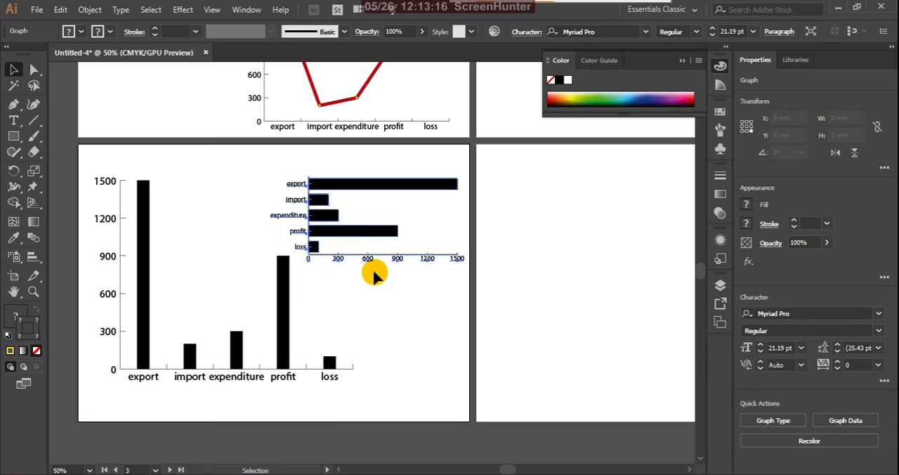
Step: Fill the export bar of the bar graph on artboard 3 with the light orange swatch, keeping its stroke black
left_click(393, 343)
scroll(415, 369, "down", 3)
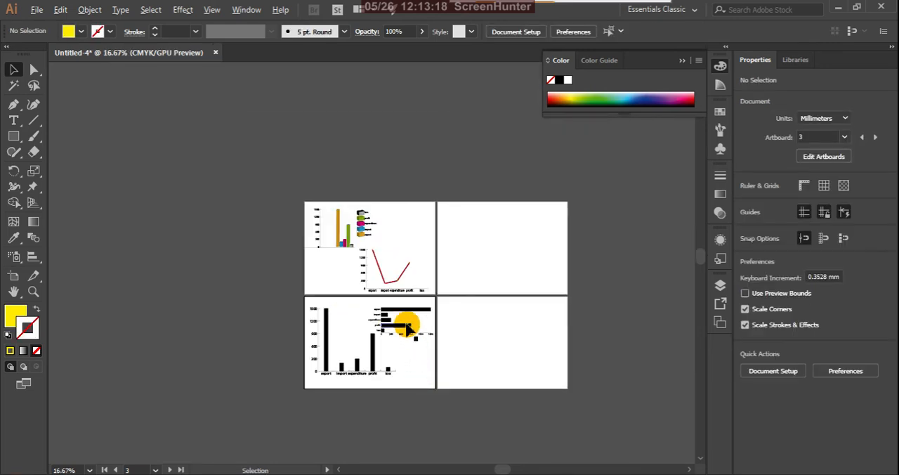
scroll(393, 323, "up", 6)
scroll(388, 312, "down", 2)
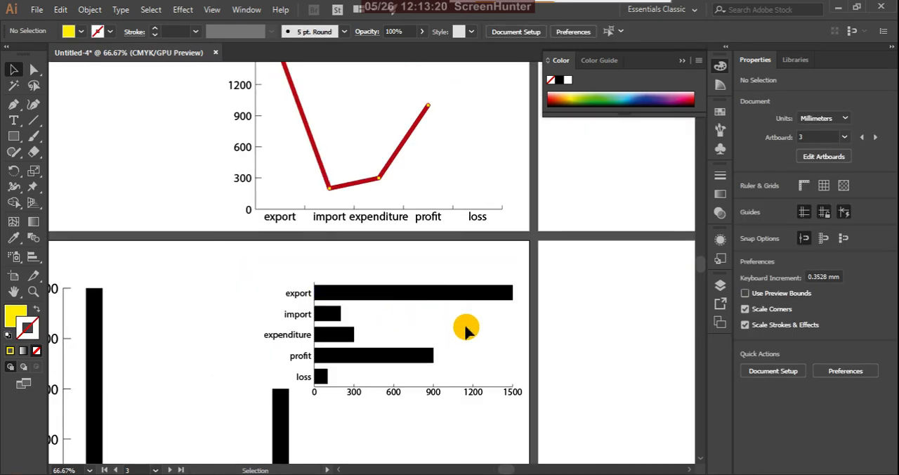
left_click(34, 70)
left_click(383, 293)
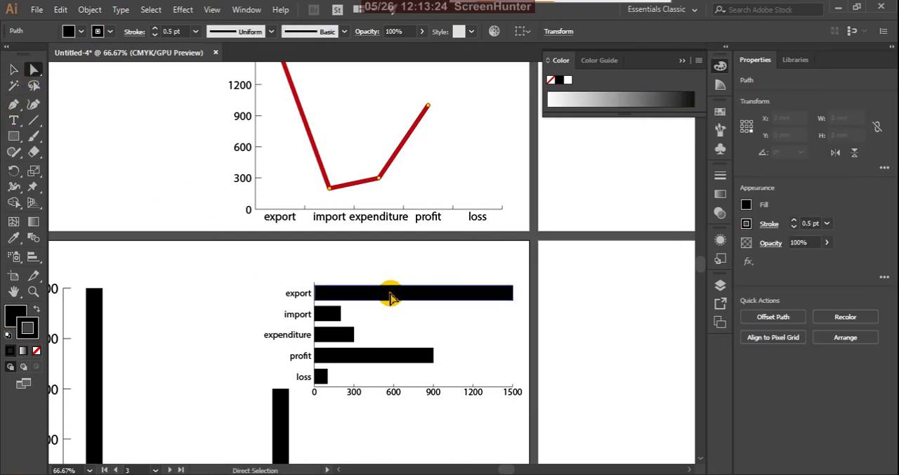
left_click(719, 112)
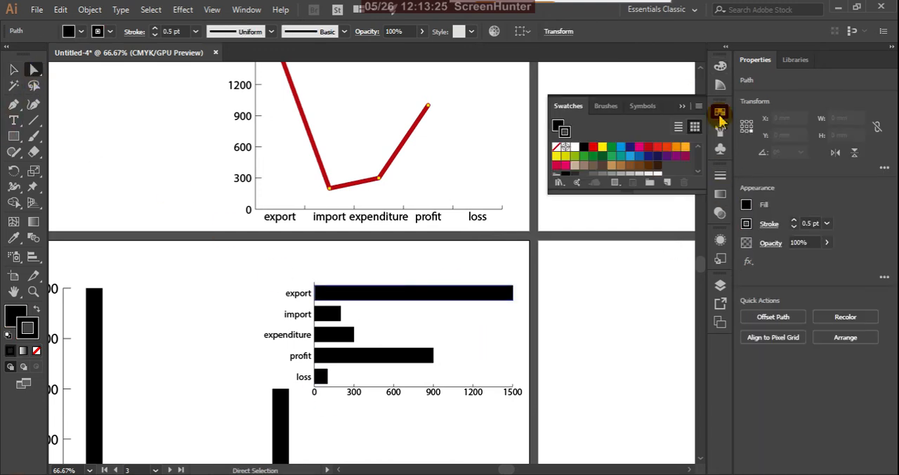
left_click(685, 152)
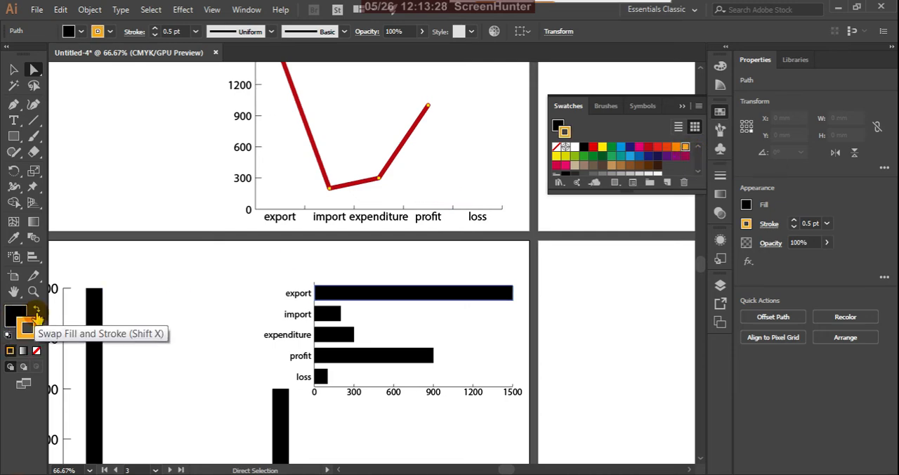
left_click(39, 316)
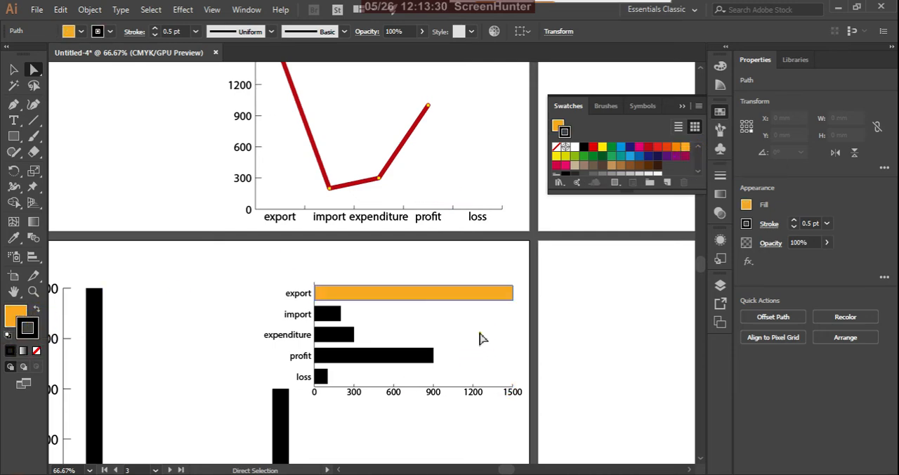
Step: Fill the bar graph's import bar with the darker orange swatch, keeping its stroke black
left_click(377, 331)
left_click(328, 314)
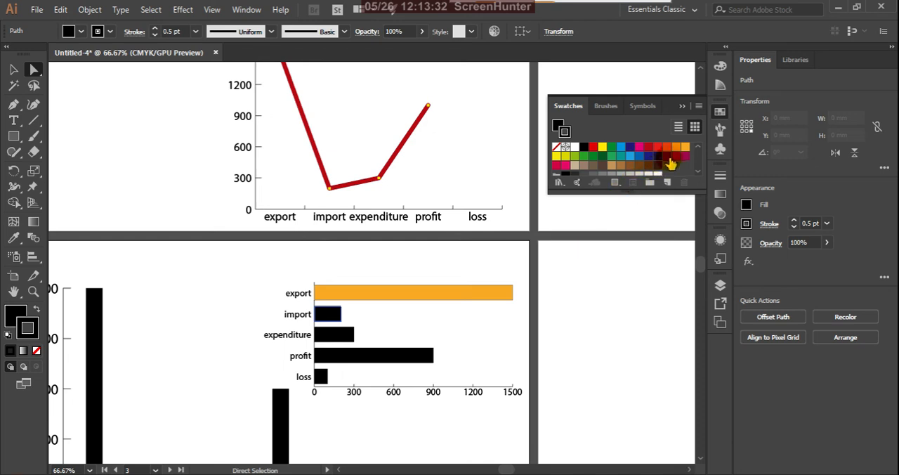
left_click(678, 154)
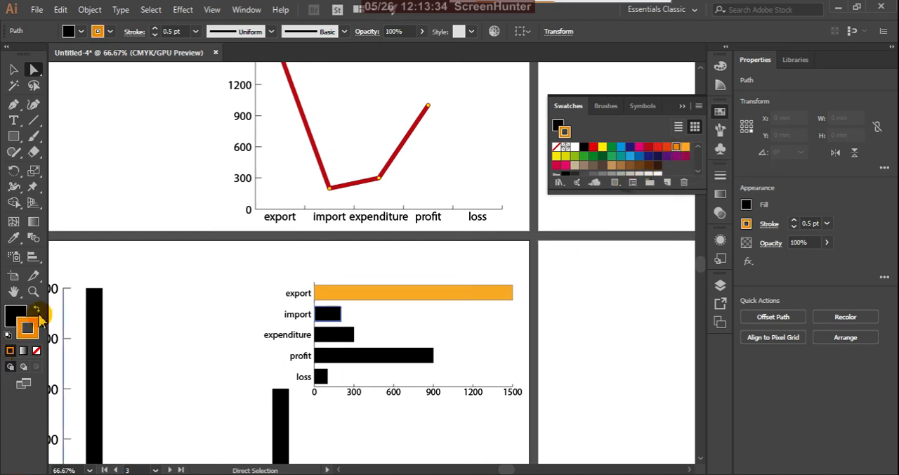
left_click(38, 315)
left_click(417, 320)
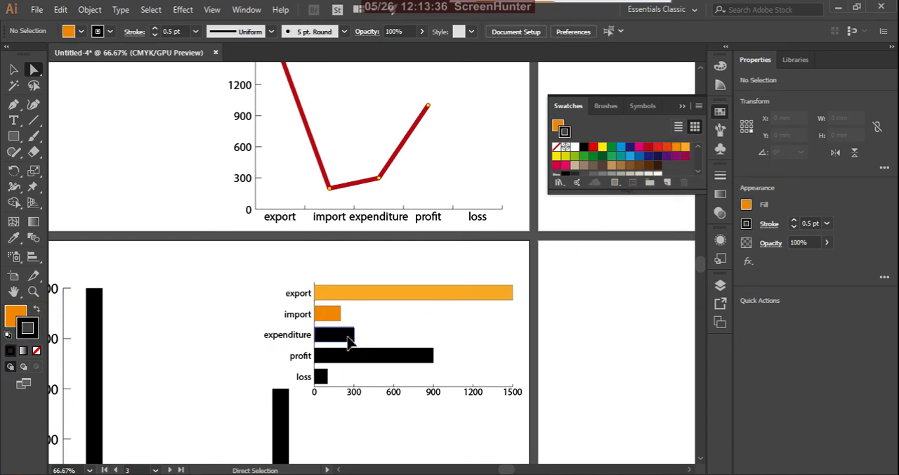
Step: Fill the bar graph's expenditure bar with the red-orange swatch, keeping its stroke black
left_click(349, 340)
left_click(667, 147)
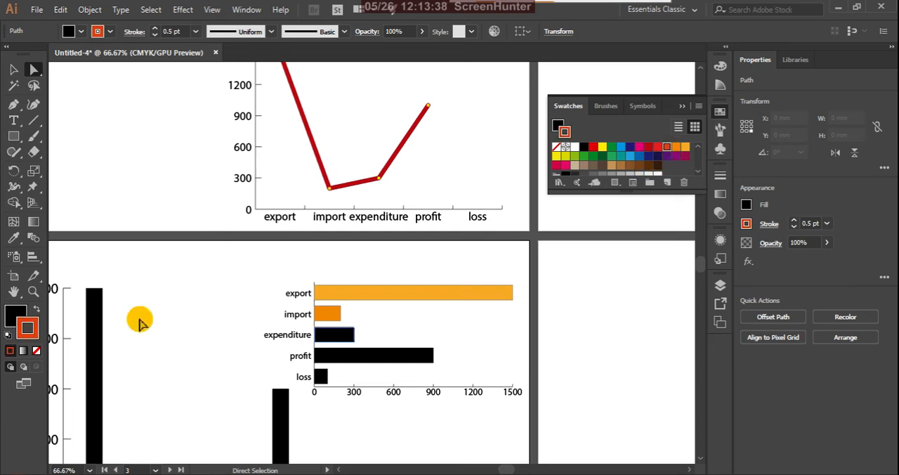
left_click(38, 310)
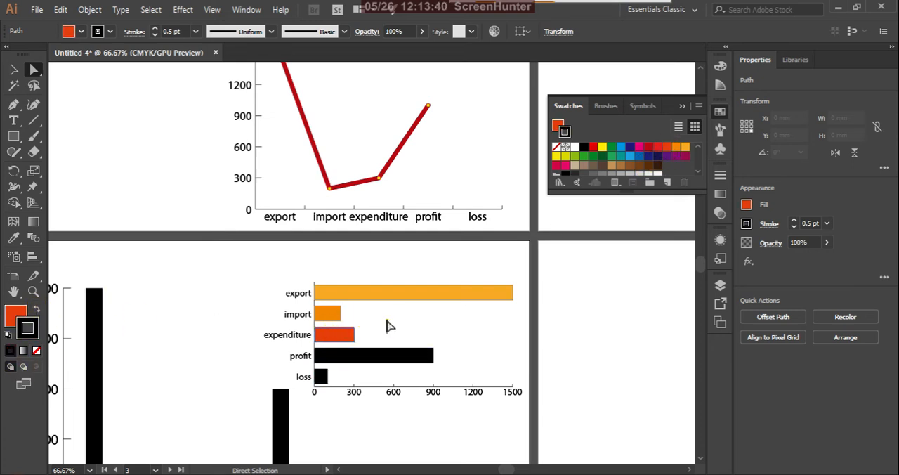
left_click(388, 325)
Step: Fill the bar graph's profit bar with the red swatch C=0 M=90 Y=85 K=0, keeping its stroke black
left_click(400, 358)
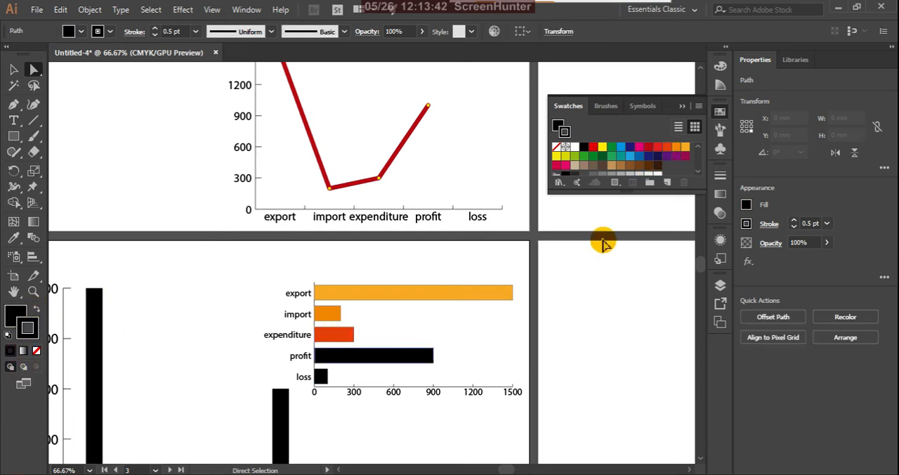
left_click(658, 149)
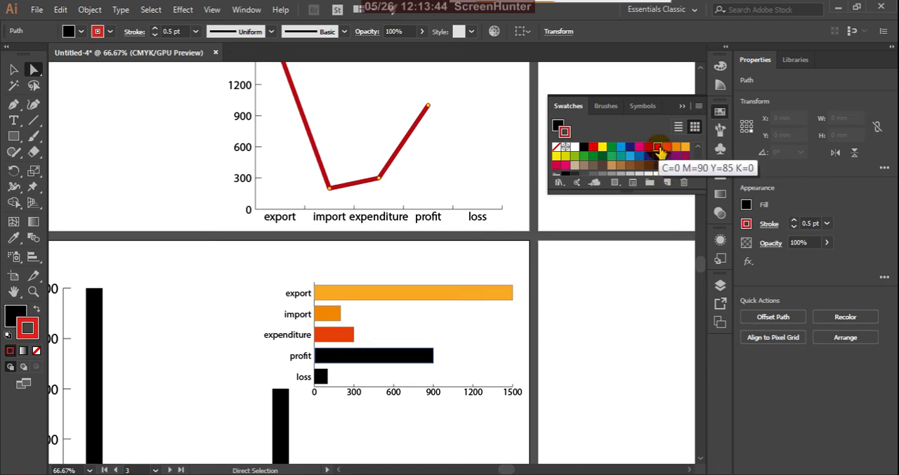
left_click(38, 313)
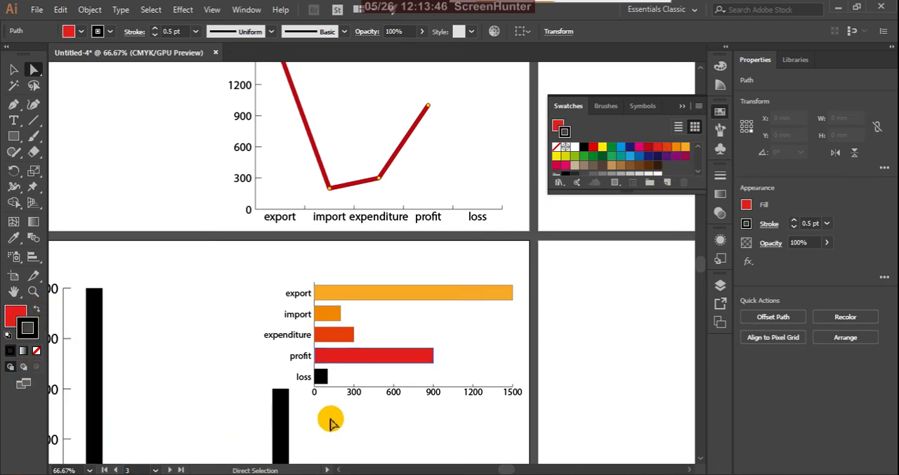
Step: Fill the bar graph's loss bar with the dark red swatch, keeping its stroke black
left_click(321, 378)
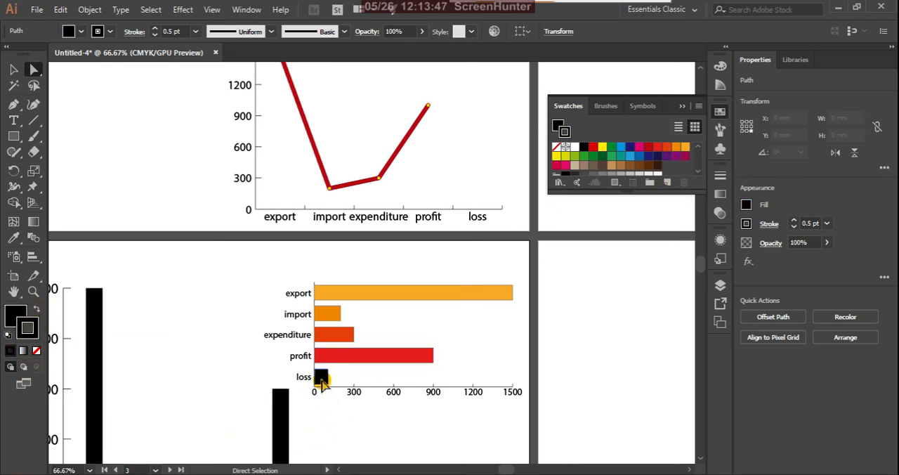
left_click(648, 148)
left_click(73, 349)
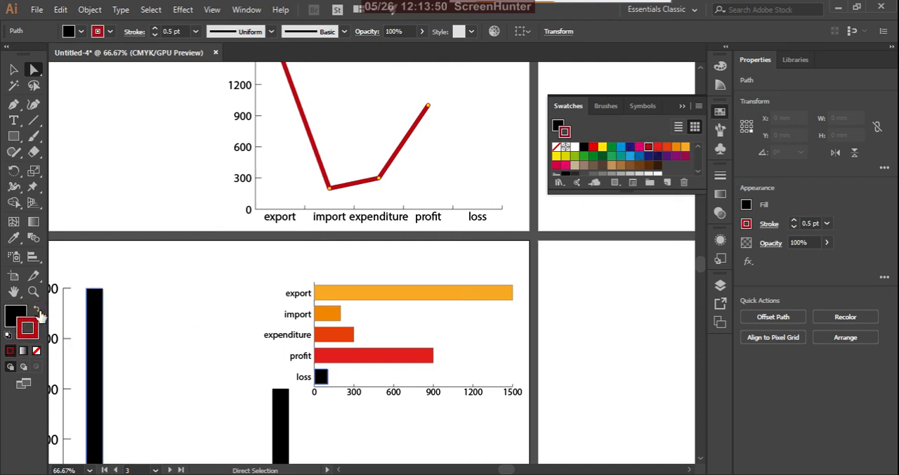
left_click(38, 311)
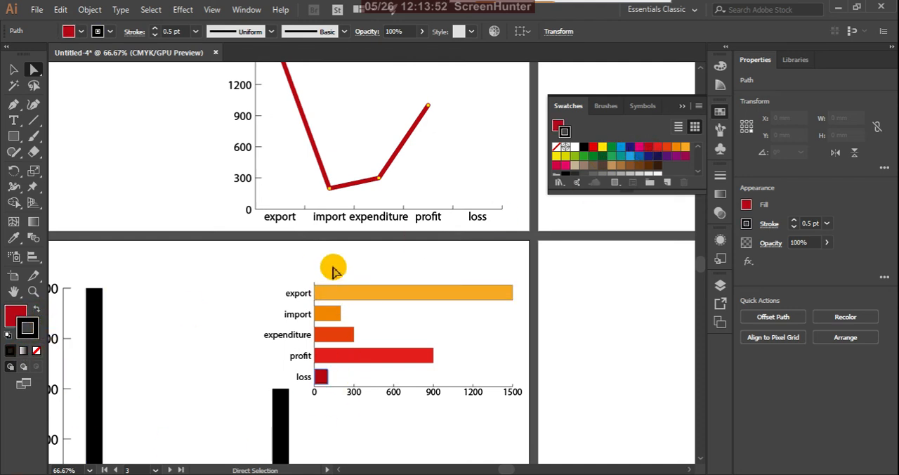
Step: Remove the stroke from all five coloured bars of the bar graph and deselect them
left_click_drag(334, 271, 318, 389)
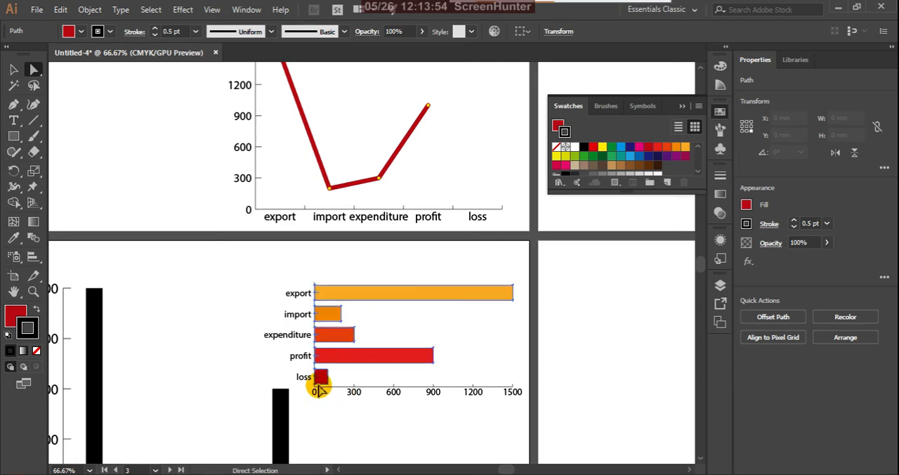
left_click(36, 351)
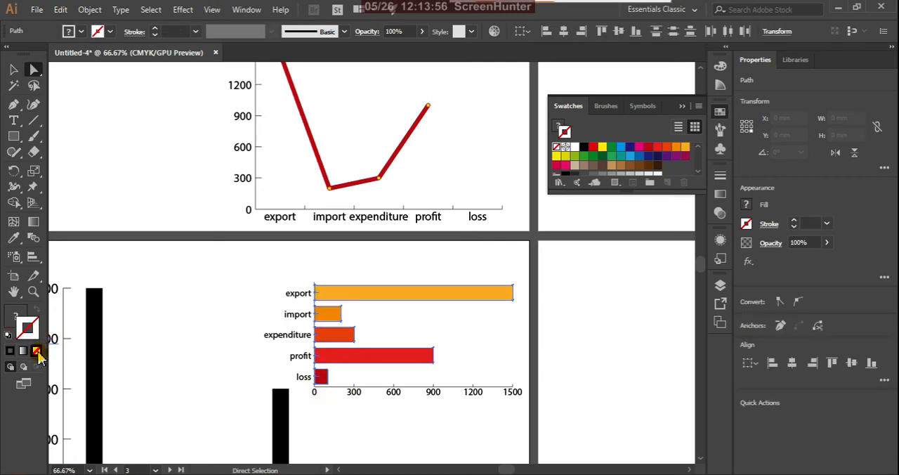
left_click(219, 370)
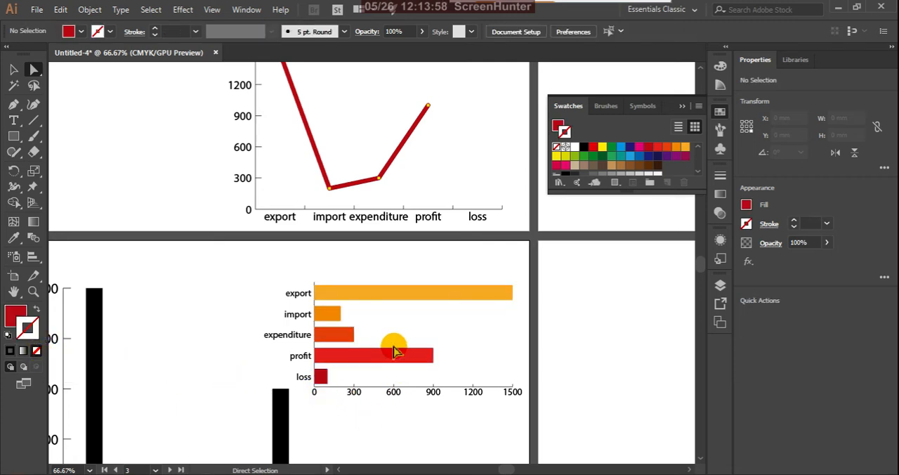
Step: Draw a stacked bar graph in the upper part of the empty artboard 2
scroll(414, 292, "down", 3)
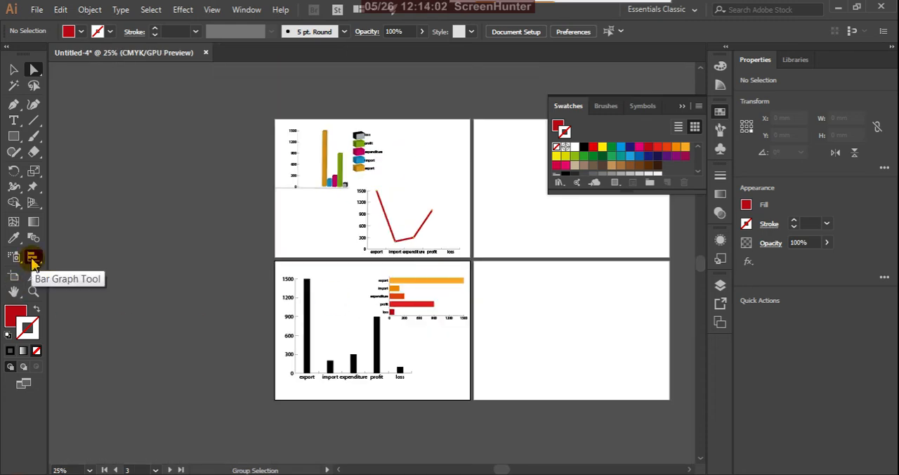
left_click(359, 325)
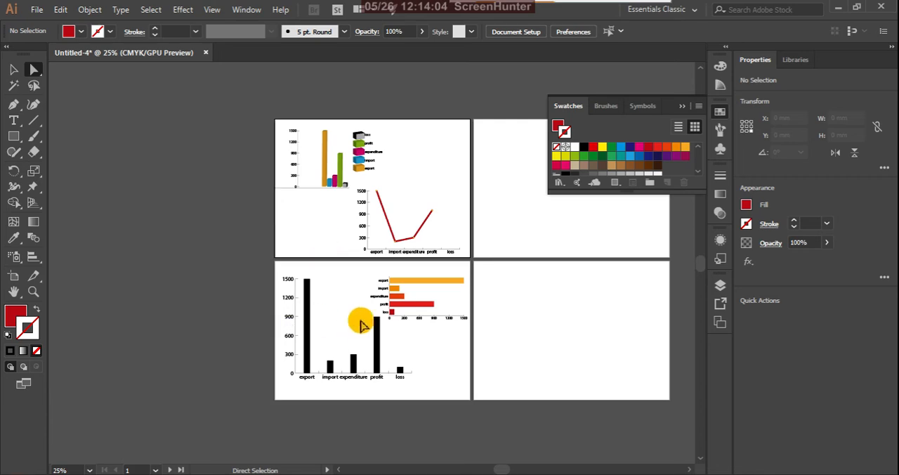
scroll(363, 330, "down", 1)
scroll(403, 313, "up", 2)
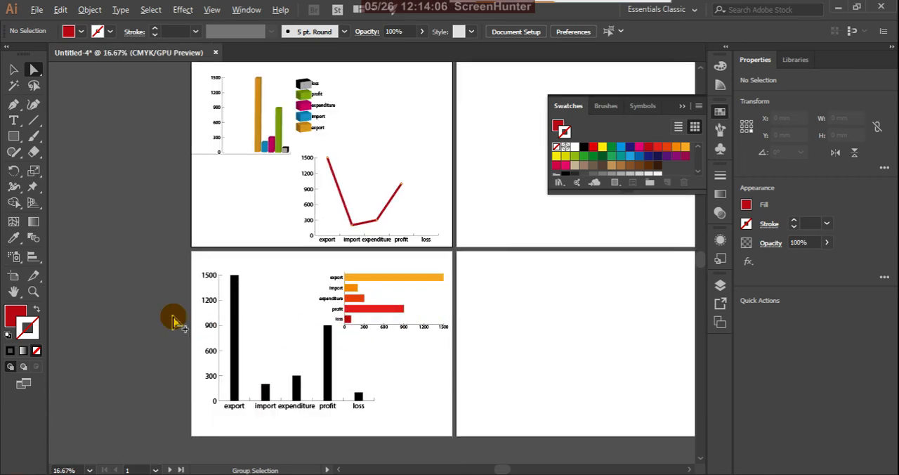
left_click(35, 259)
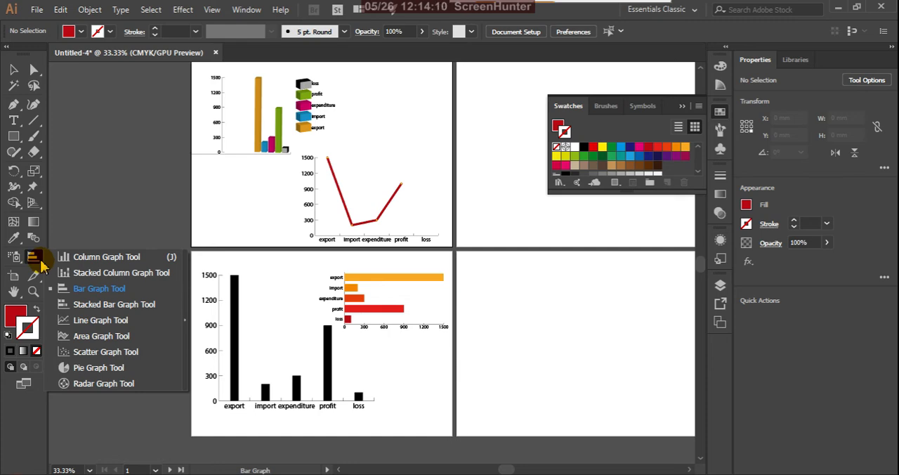
left_click(146, 306)
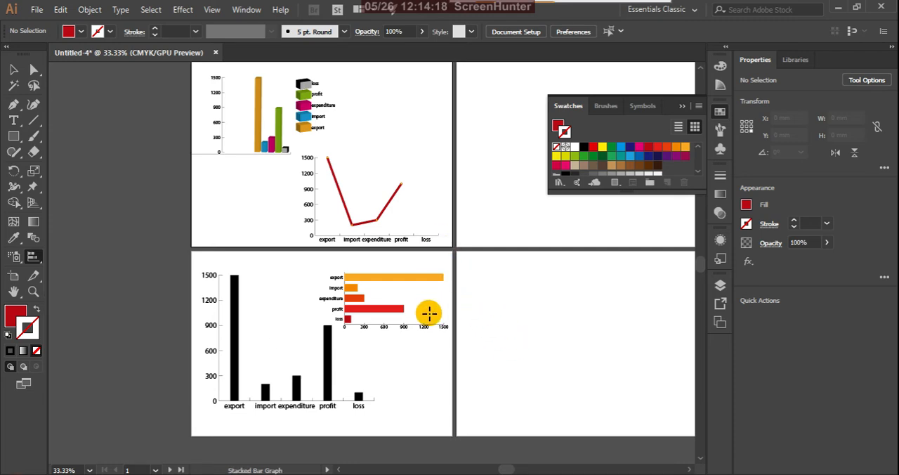
scroll(405, 331, "down", 3)
scroll(476, 245, "up", 3)
left_click_drag(360, 220, 482, 333)
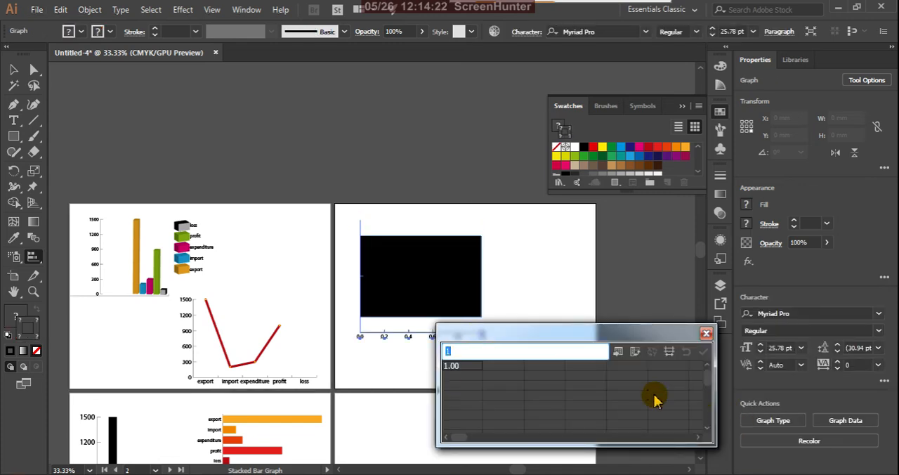
Step: Paste the export, import, expenditure, profit and loss data into the stacked bar graph, transpose rows and columns, apply it and close the data window
type("export\t1500 import\t200 expenditure\t300 profit\t900 loss\t100")
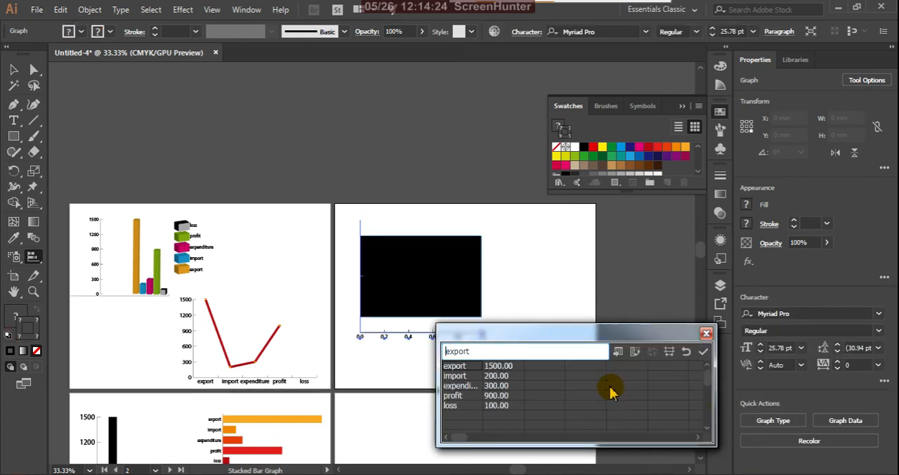
left_click(635, 351)
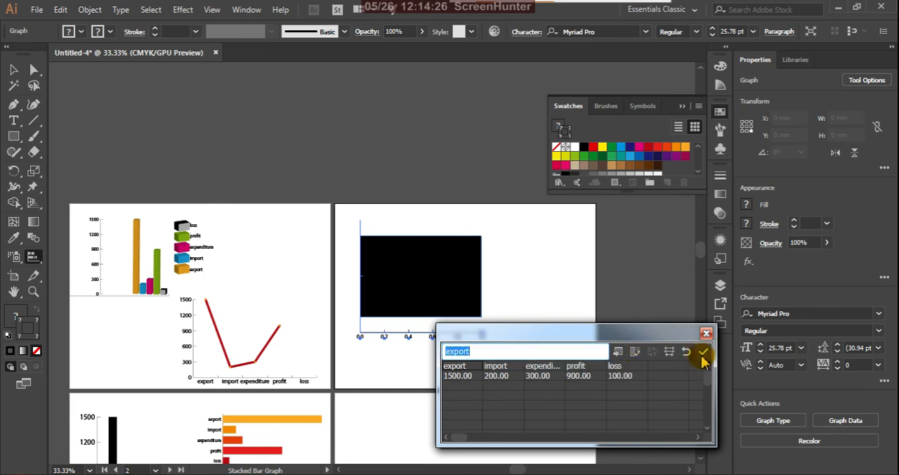
left_click(703, 352)
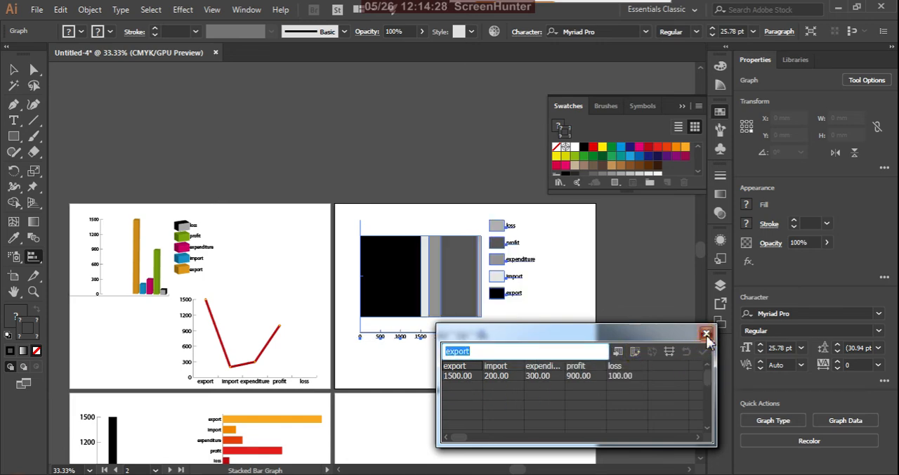
left_click(705, 333)
left_click(14, 70)
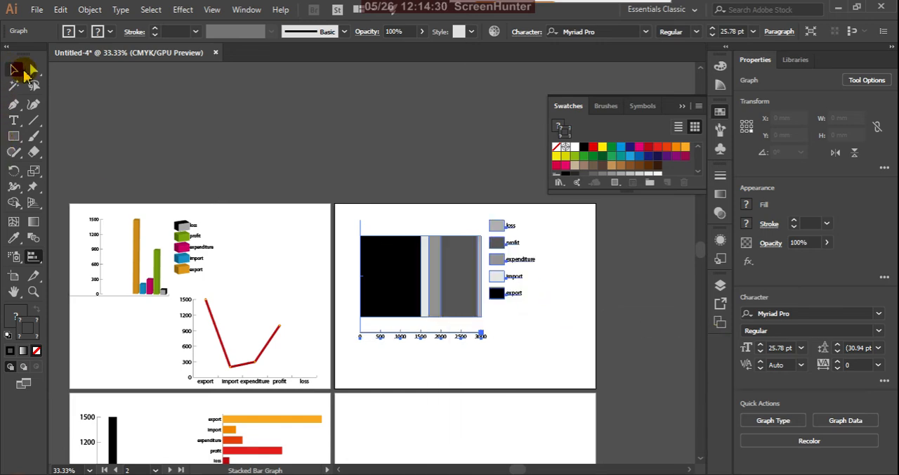
left_click(483, 345)
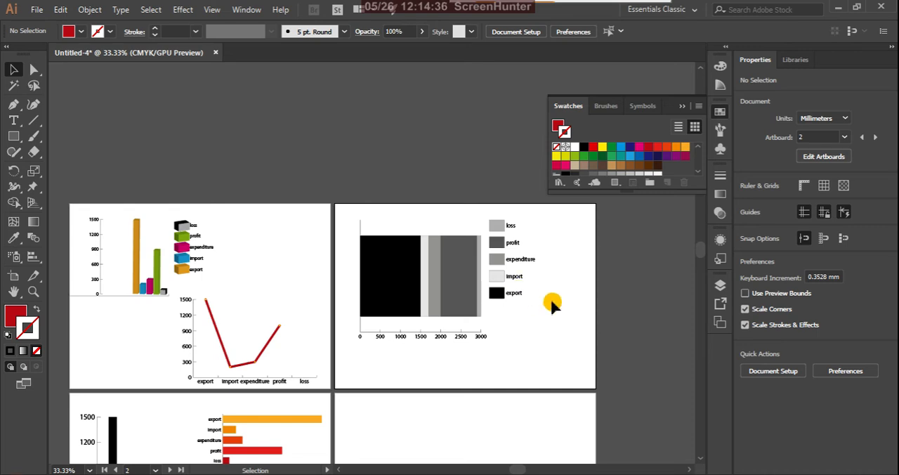
Step: Move the stacked bar graph slightly up and left on artboard 2 and deselect it
scroll(485, 308, "up", 3)
scroll(475, 291, "down", 5)
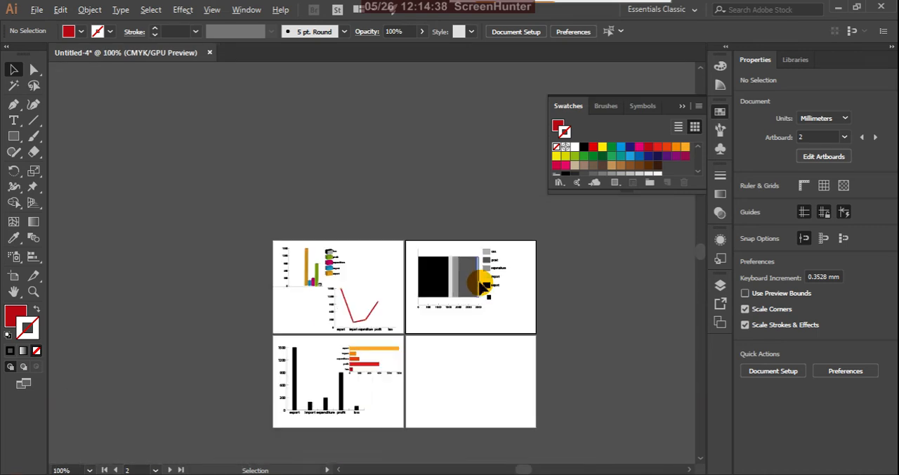
left_click(470, 284)
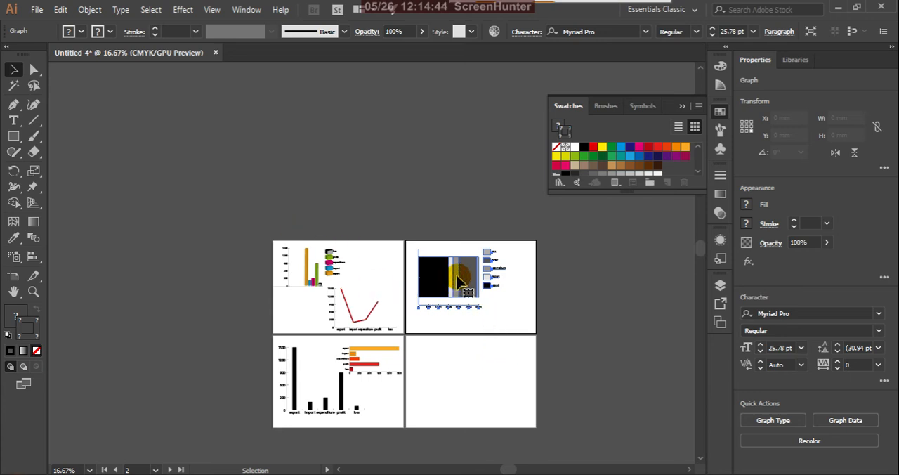
mouse_move(467, 283)
left_mouse_down()
mouse_move(461, 287)
mouse_move(468, 281)
left_mouse_up()
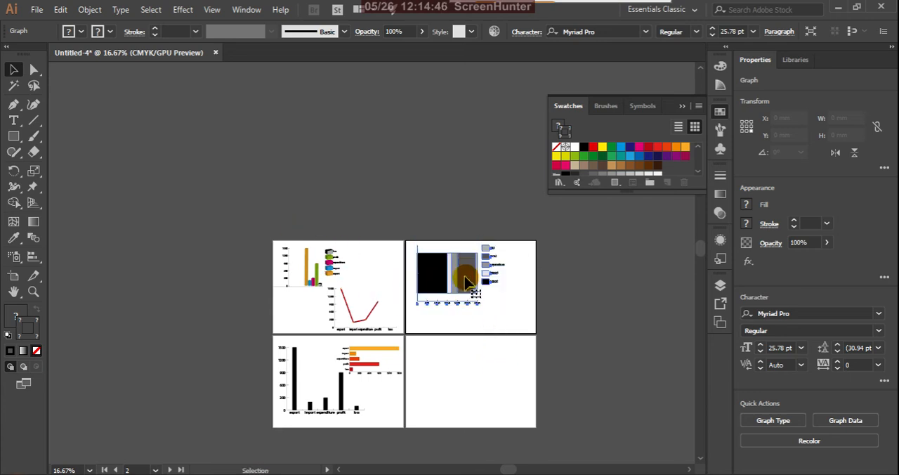
left_click(276, 136)
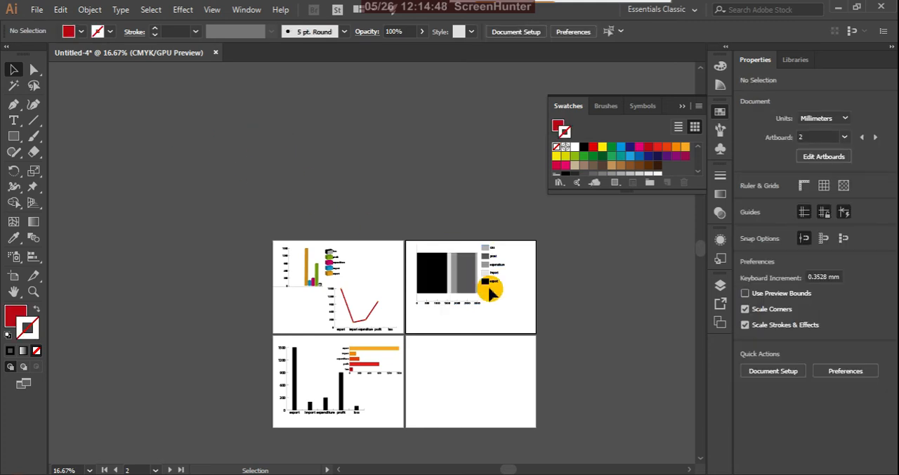
Step: Draw an area graph covering roughly the middle of the empty artboard 4
left_click(34, 257)
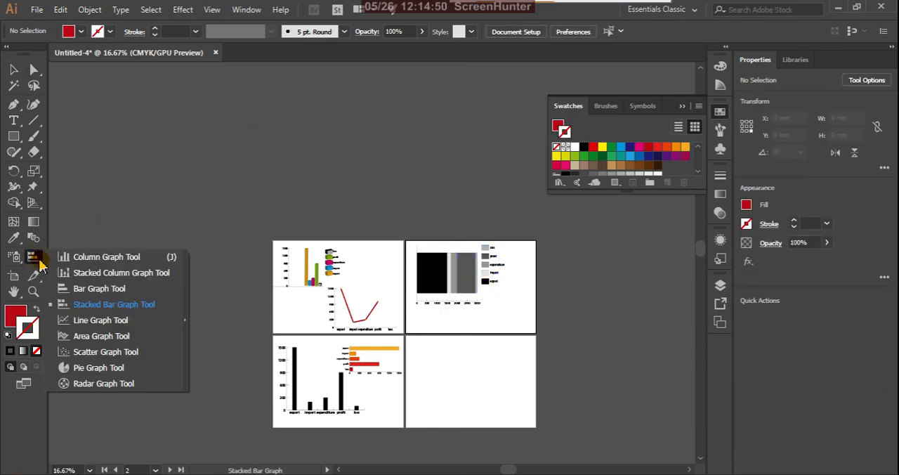
left_click(98, 336)
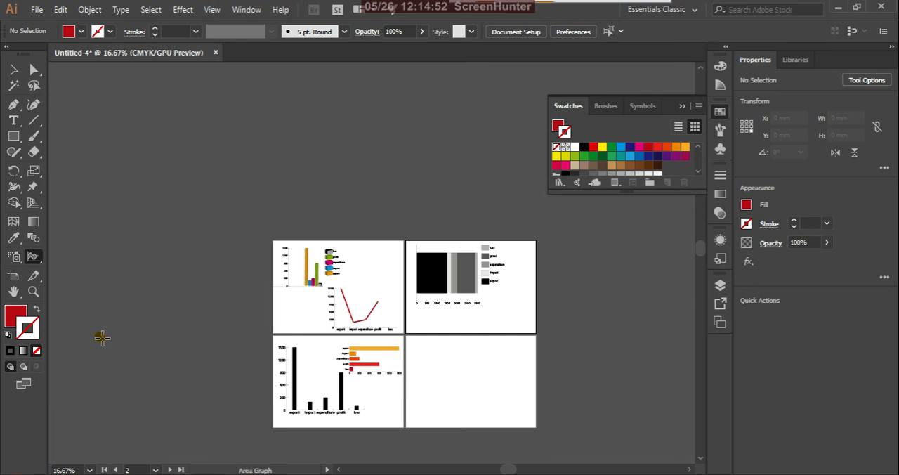
left_click_drag(415, 345, 482, 415)
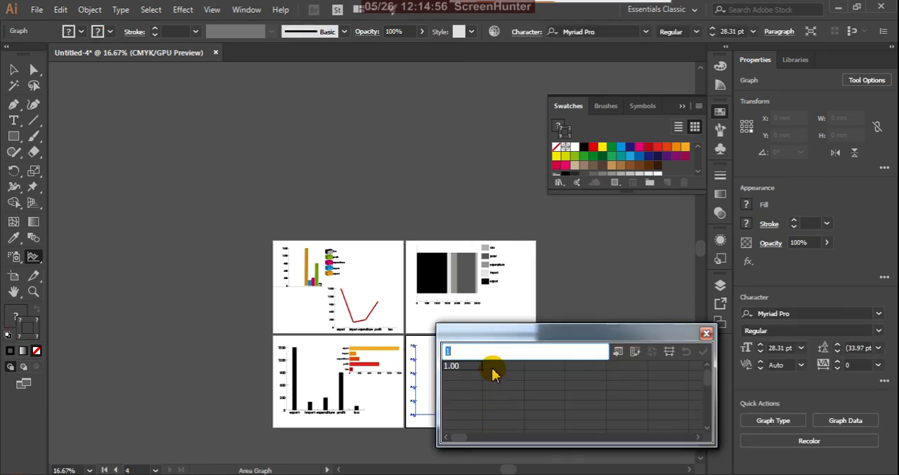
Step: Paste the export, import, expenditure, profit and loss data into the area graph, transpose rows and columns, apply it and close the data window
type("export\t1500.00 import\t200.00 expenditure\t300.00 profit\t900.00 loss\t100.00")
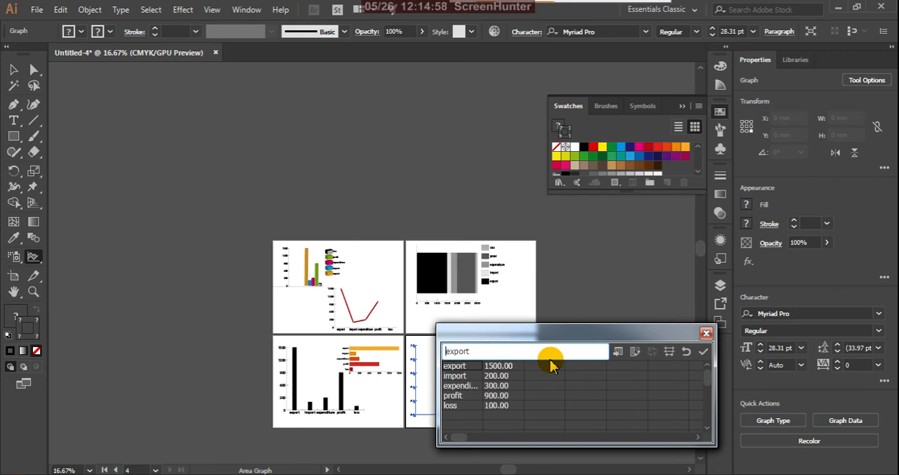
left_click(634, 352)
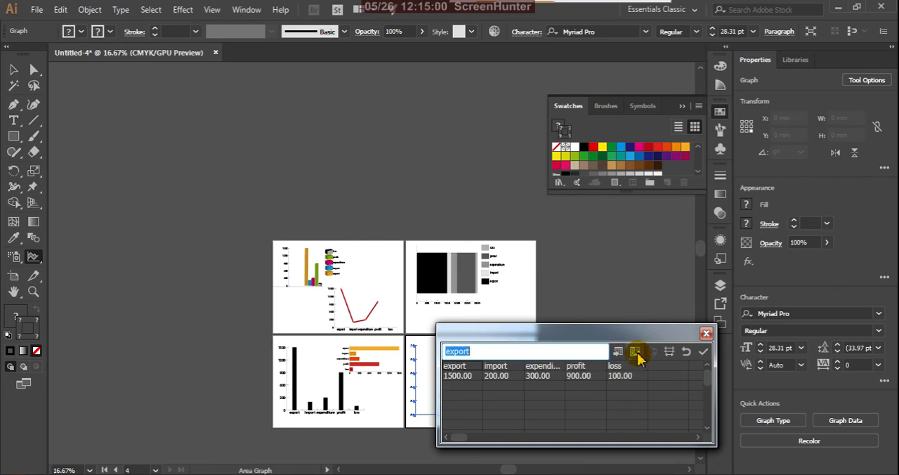
left_click(703, 353)
left_click(707, 333)
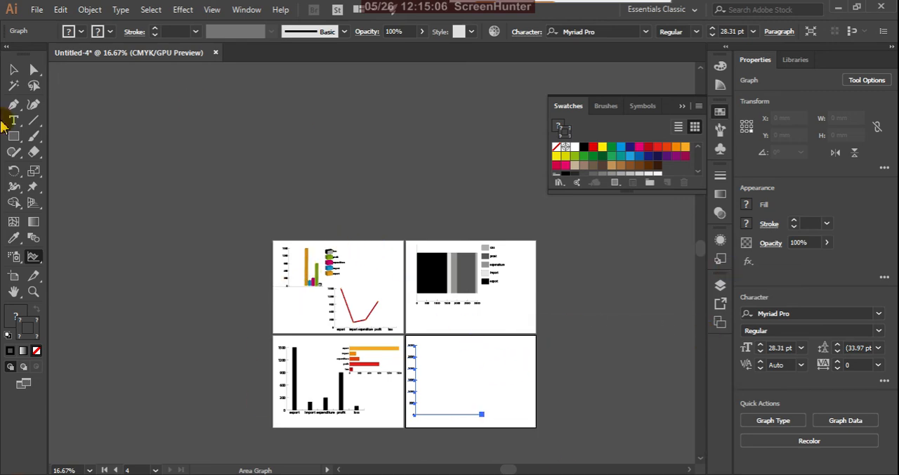
Step: Draw a scatter graph overlapping the area graph on artboard 4, paste the export-to-loss data into it and switch x and y
left_click_drag(35, 258, 125, 351)
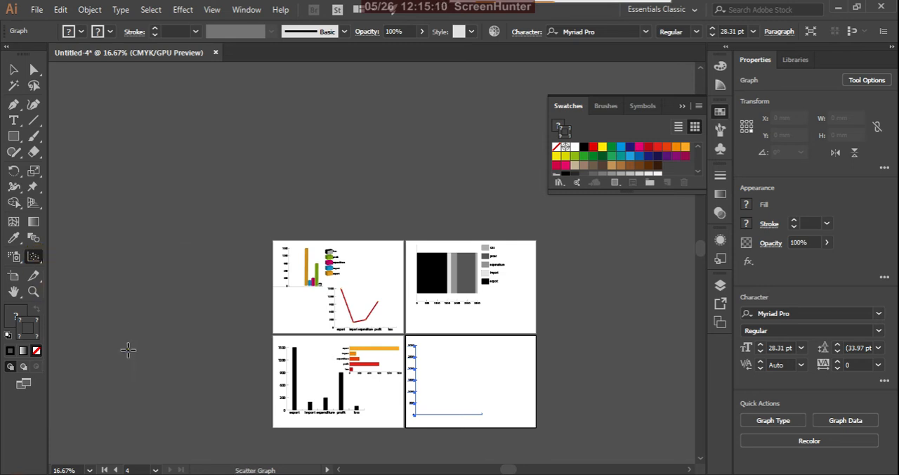
left_click_drag(441, 347, 509, 388)
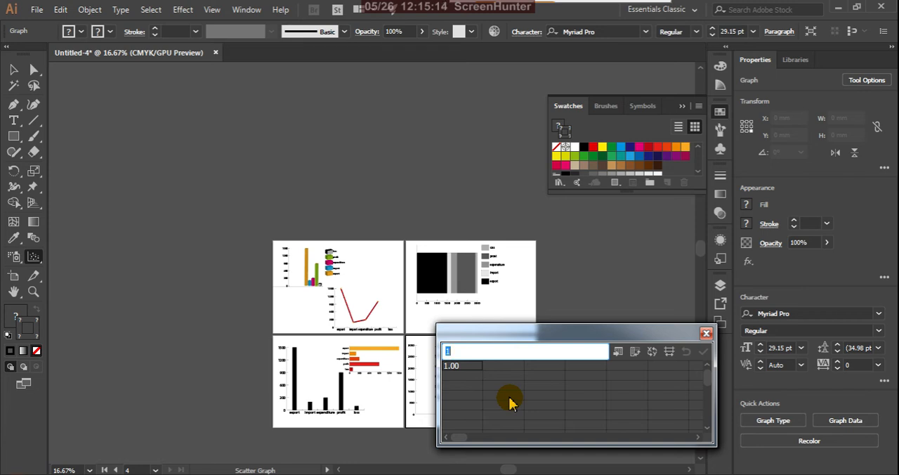
type("export\t1500.00 import\t200.00 expenditure\t300.00 profit\t900.00 loss\t100.00")
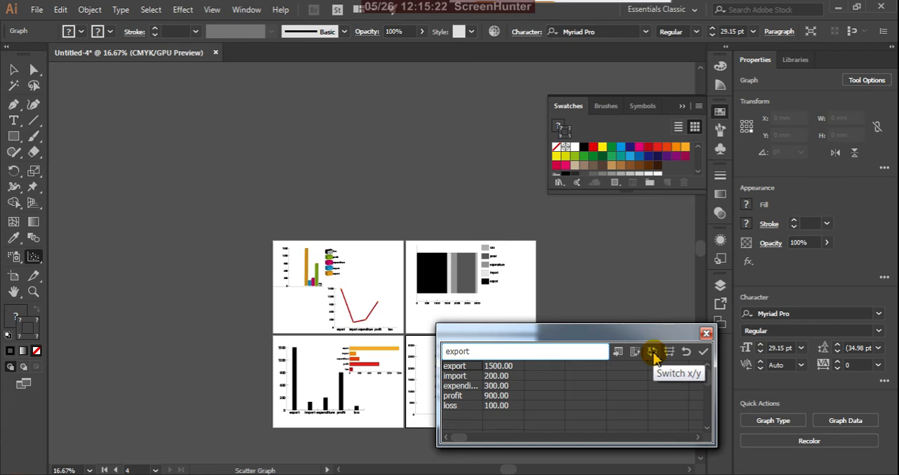
left_click(653, 354)
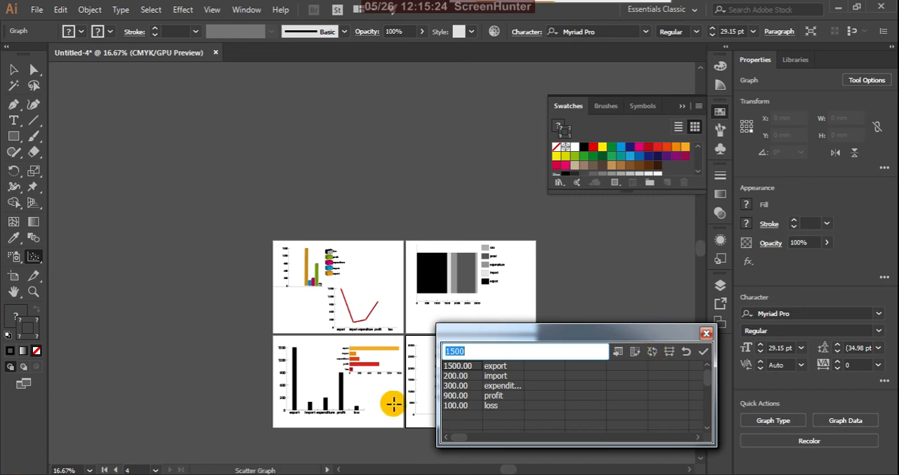
Step: Apply the scatter graph's data, close its data window and deselect the graph
left_click(703, 351)
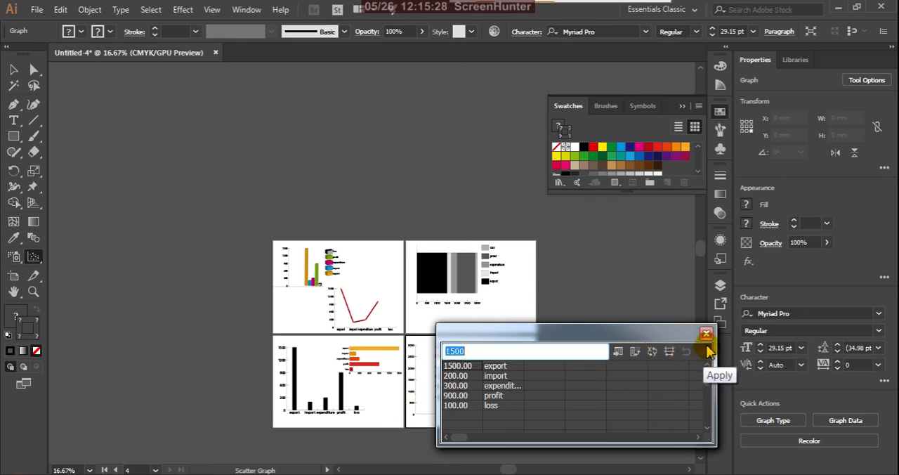
left_click_drag(691, 332, 771, 366)
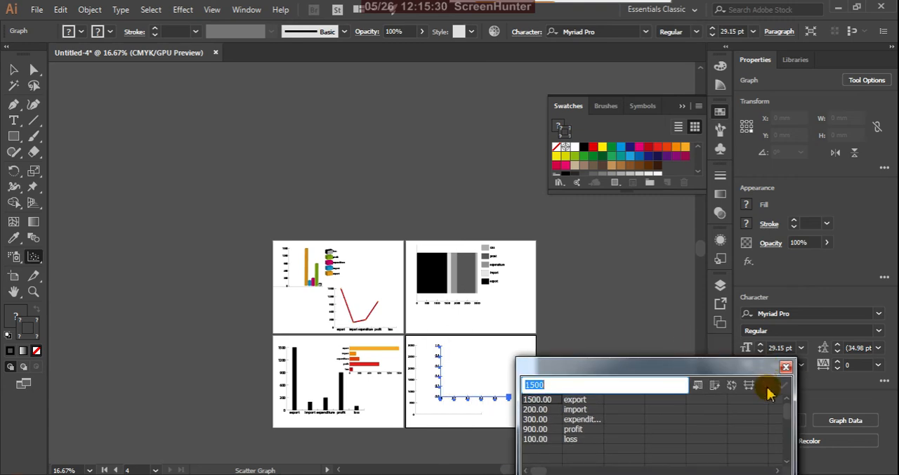
left_click(785, 365)
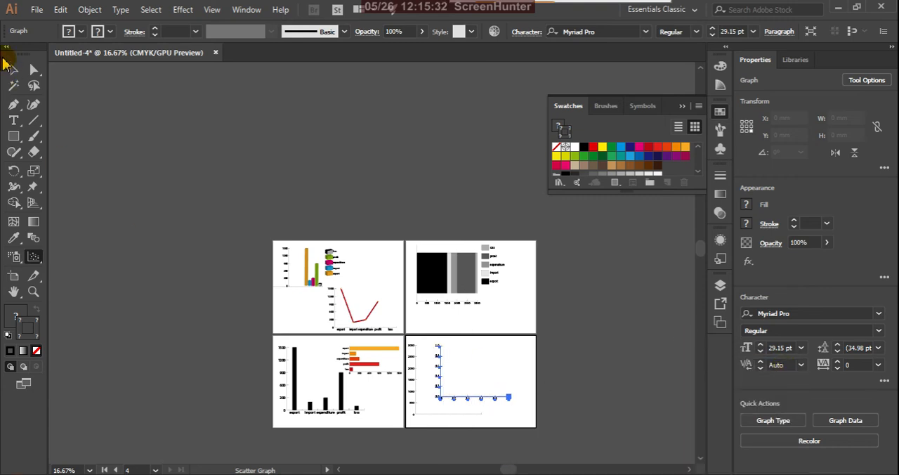
left_click(9, 66)
left_click(479, 368)
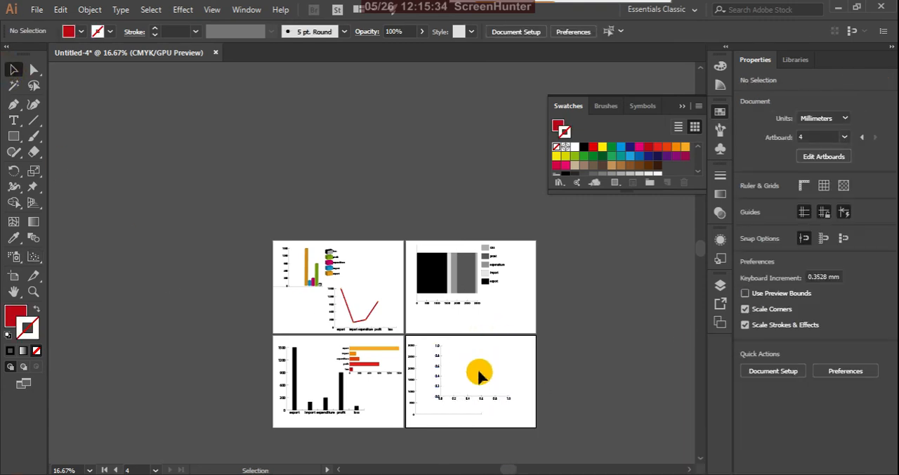
scroll(470, 380, "up", 3)
scroll(471, 282, "down", 2)
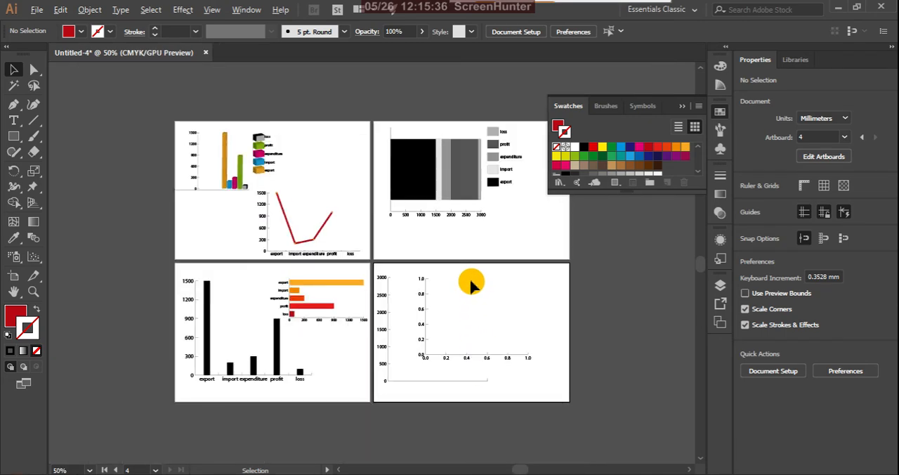
Step: Draw a small pie graph in the upper middle of artboard 4
left_click(34, 259)
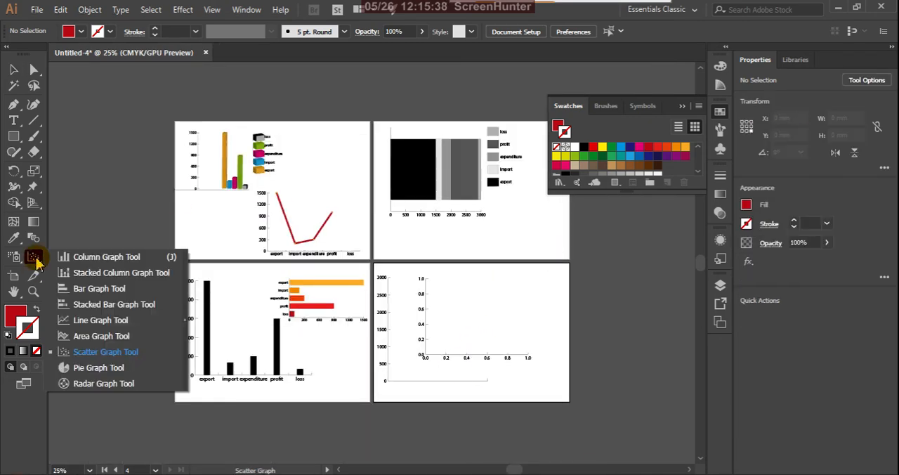
left_click(114, 370)
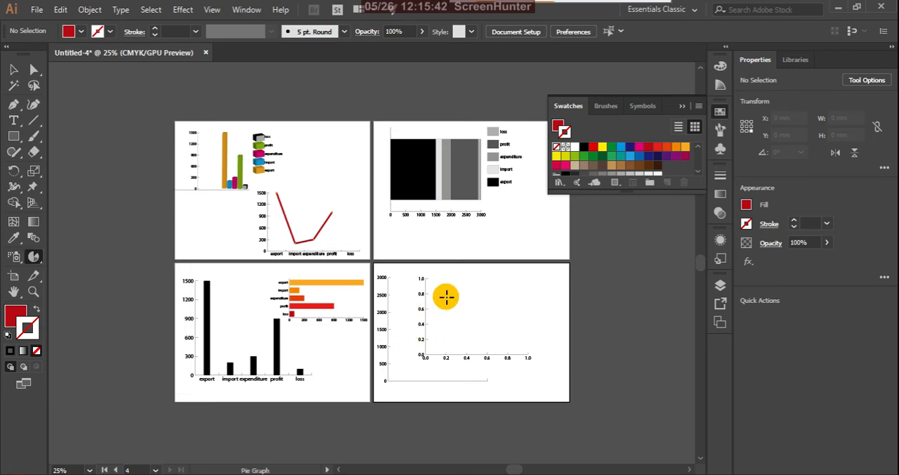
left_click_drag(453, 278, 496, 323)
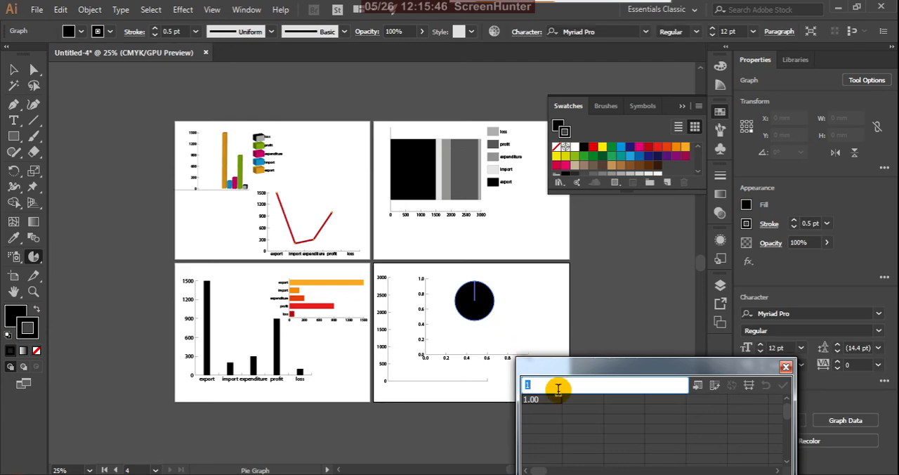
Step: Paste the export, import, expenditure, profit and loss data into the pie graph, transpose rows and columns, apply it and close the data window
type("export\t1500 import\t200 expenditure\t300 profit\t900 loss\t100")
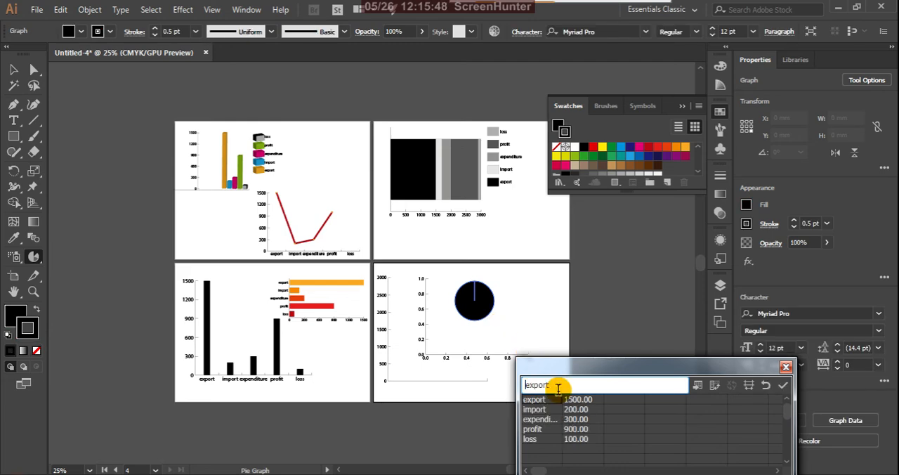
left_click(715, 385)
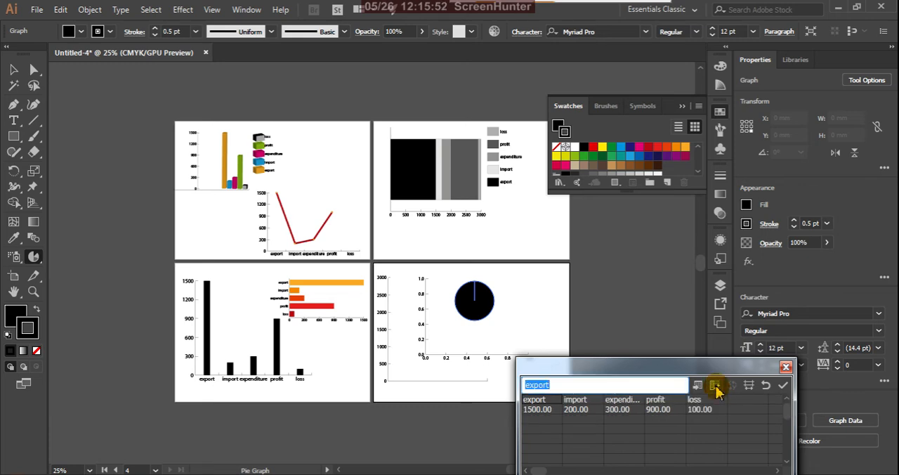
left_click(783, 386)
left_click(785, 366)
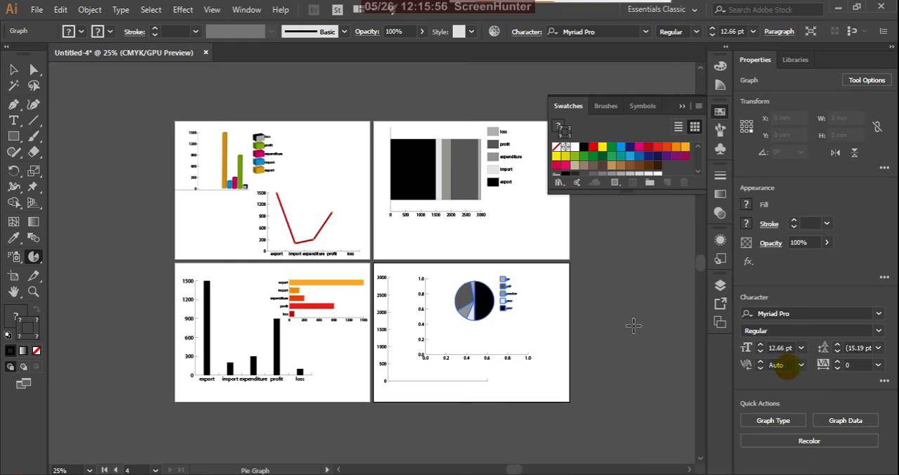
Step: Move the pie graph slightly left and up on artboard 4 and deselect it
left_click(14, 69)
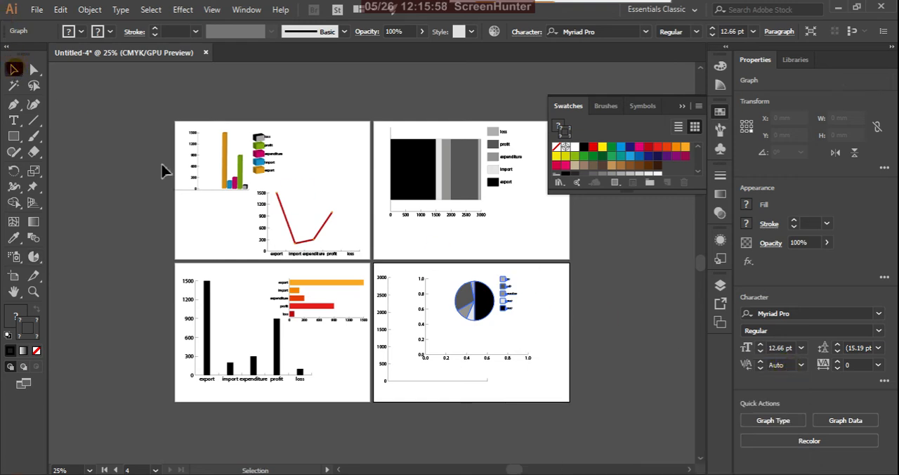
left_click(528, 293)
scroll(505, 301, "up", 3)
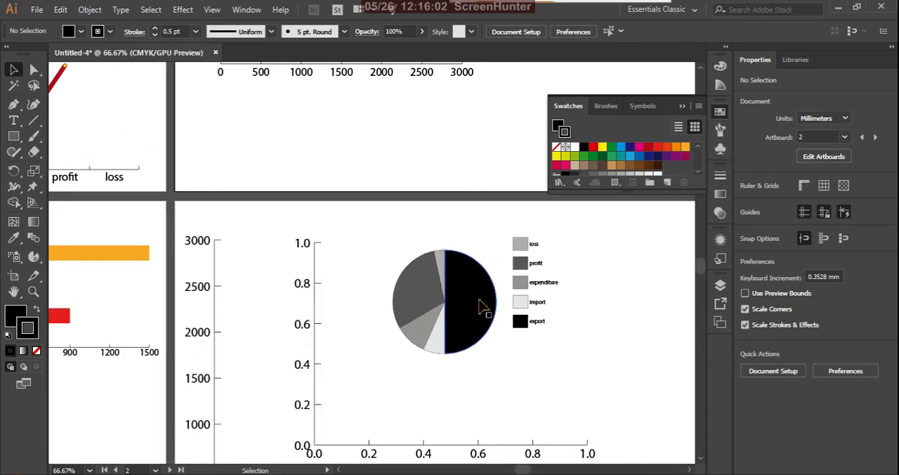
left_click(474, 300)
left_click_drag(474, 306, 438, 298)
left_click(540, 306)
Step: Ungroup the pie graph, accepting the loss of its graph data and style, and deselect it
left_click(437, 300)
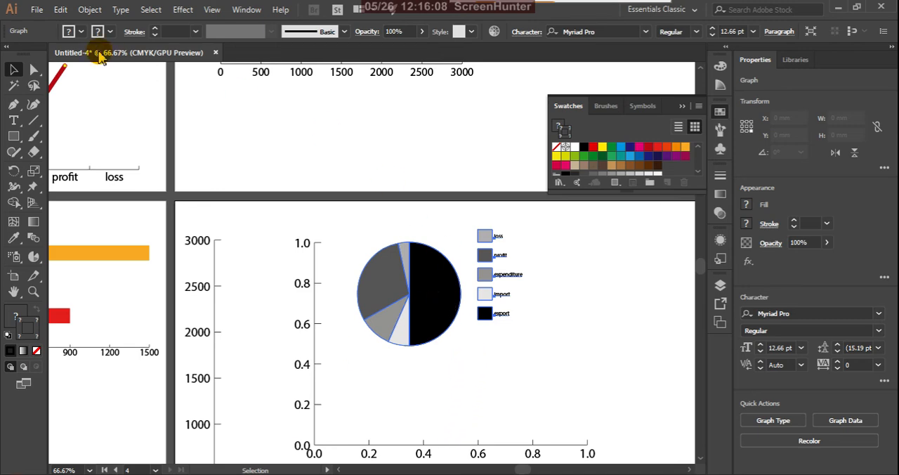
left_click(100, 12)
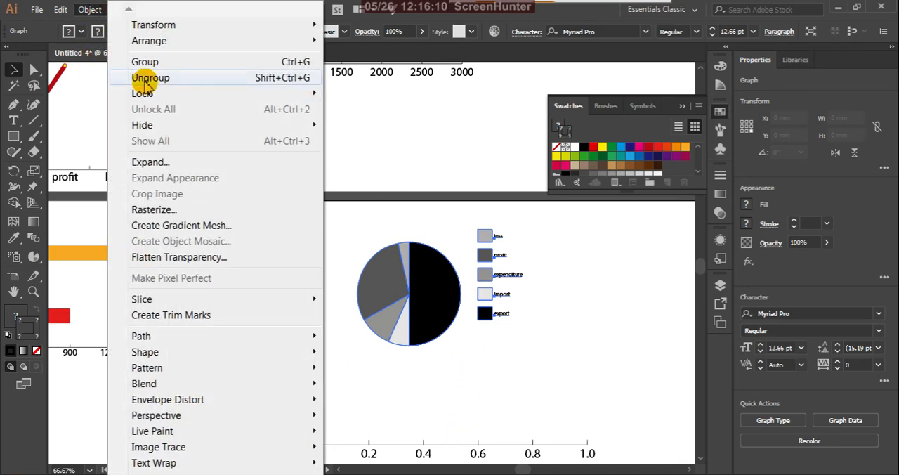
left_click(150, 77)
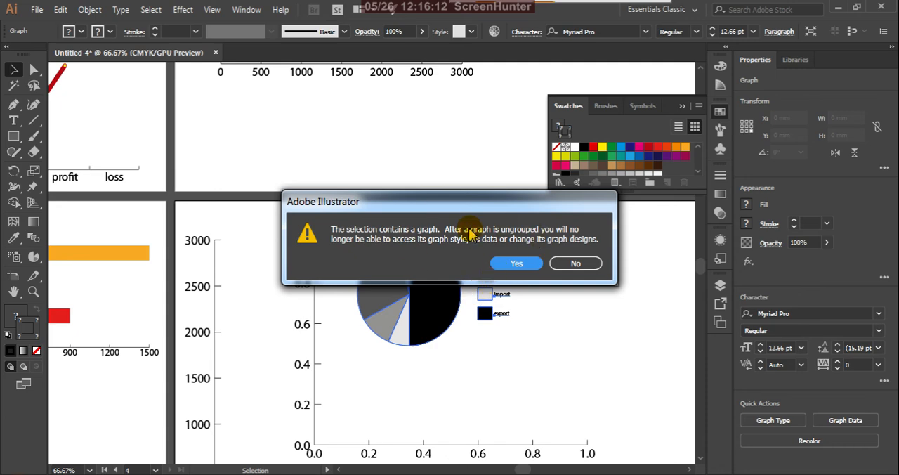
left_click(526, 267)
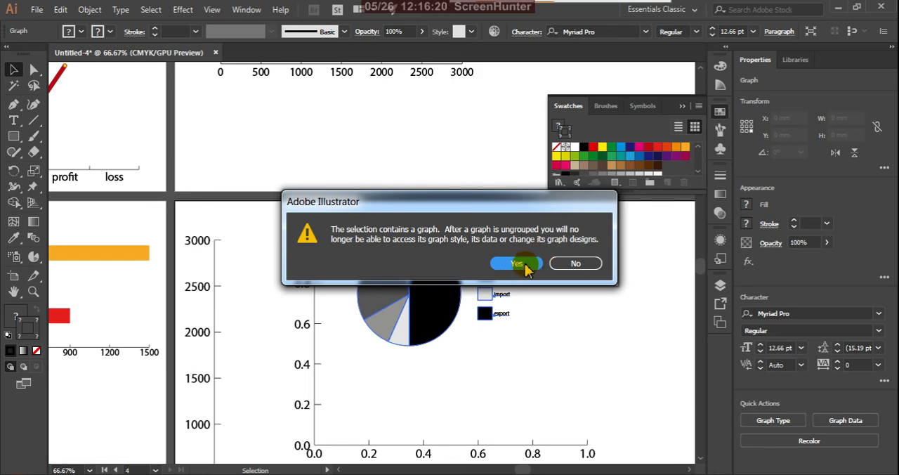
left_click(560, 292)
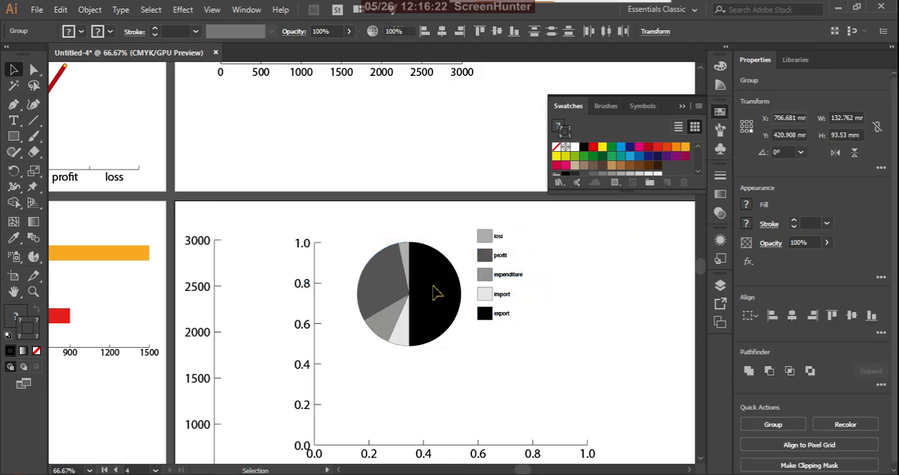
Step: Ungroup the remaining group of pie slices and legend swatches, then deselect everything
left_click(441, 291)
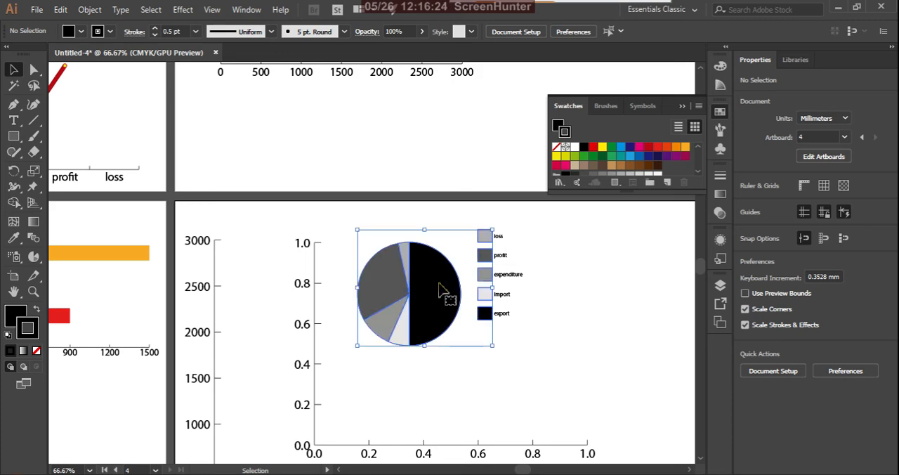
right_click(444, 292)
left_click(482, 173)
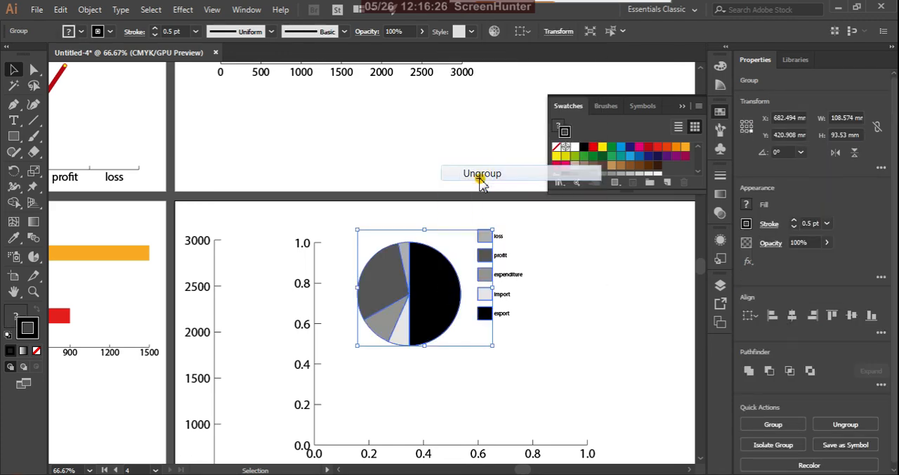
left_click(572, 277)
Step: Ungroup the expenditure slice from its legend swatch and deselect both
left_click(485, 276)
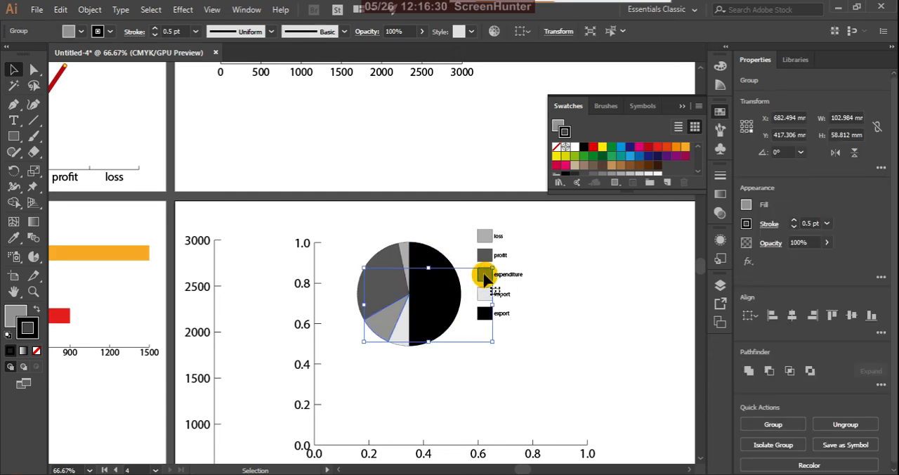
right_click(484, 274)
left_click(538, 164)
left_click(549, 298)
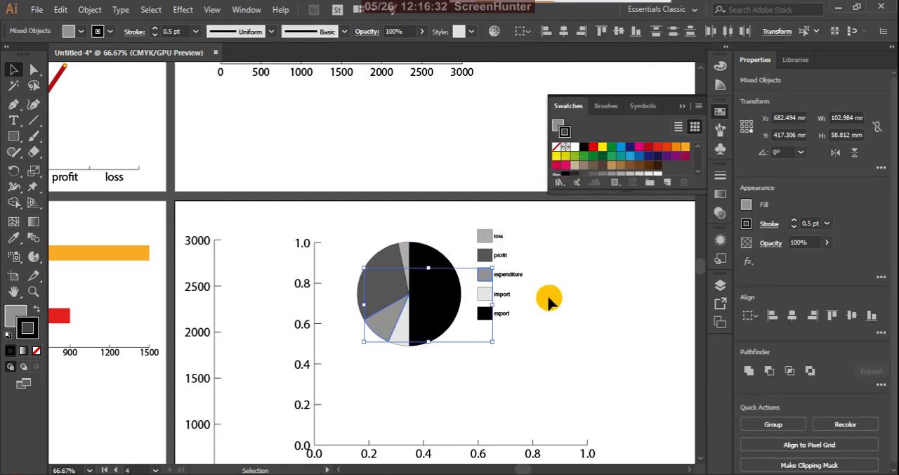
Step: Ungroup the profit and loss slices from their legend swatches, one pair at a time, and deselect everything
left_click(490, 254)
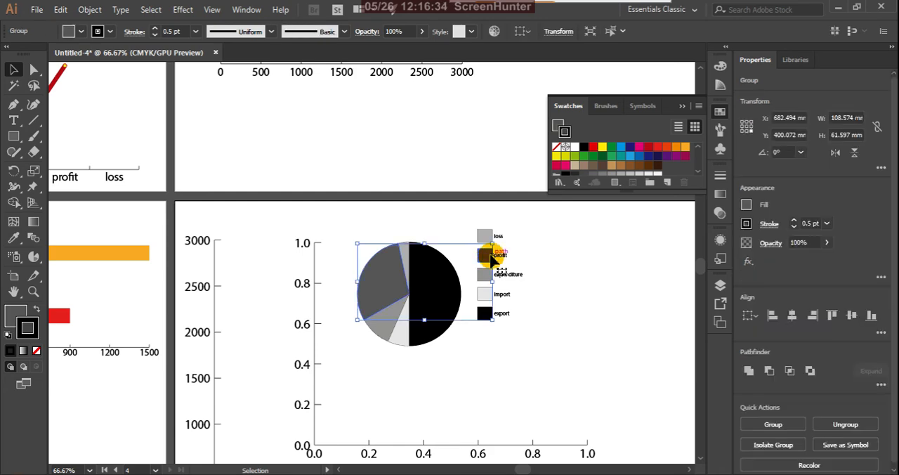
right_click(489, 255)
left_click(547, 147)
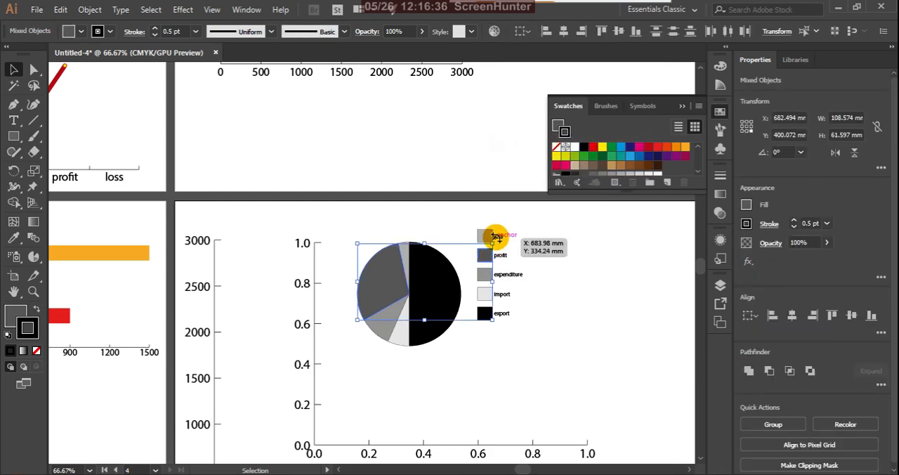
left_click(485, 236)
right_click(485, 236)
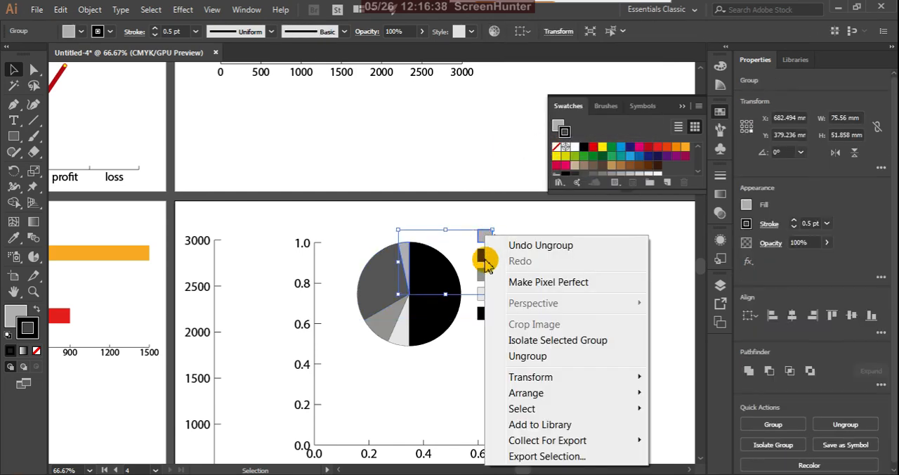
left_click(506, 354)
left_click(537, 337)
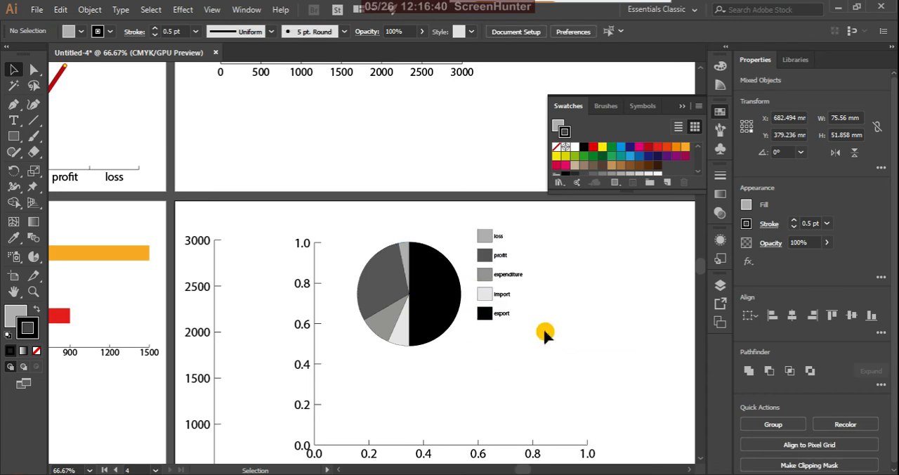
Step: Ungroup the import slice from its legend swatch and deselect both
left_click(484, 294)
right_click(489, 296)
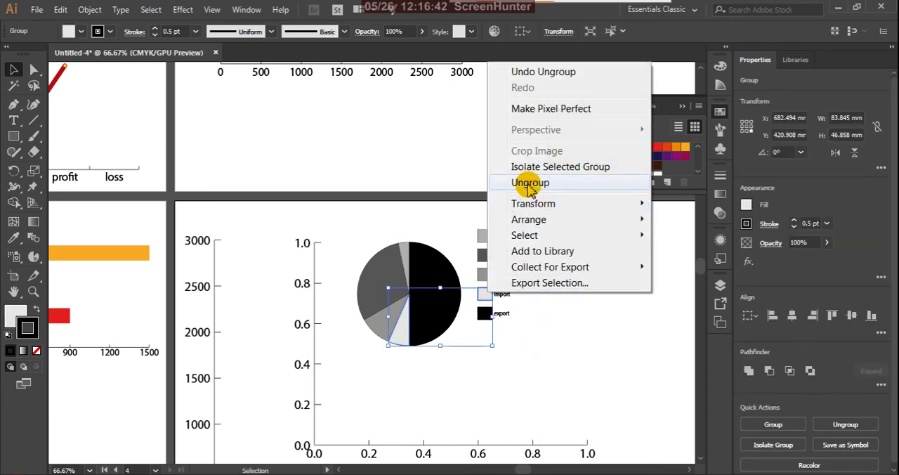
left_click(530, 182)
left_click(495, 323)
left_click(528, 324)
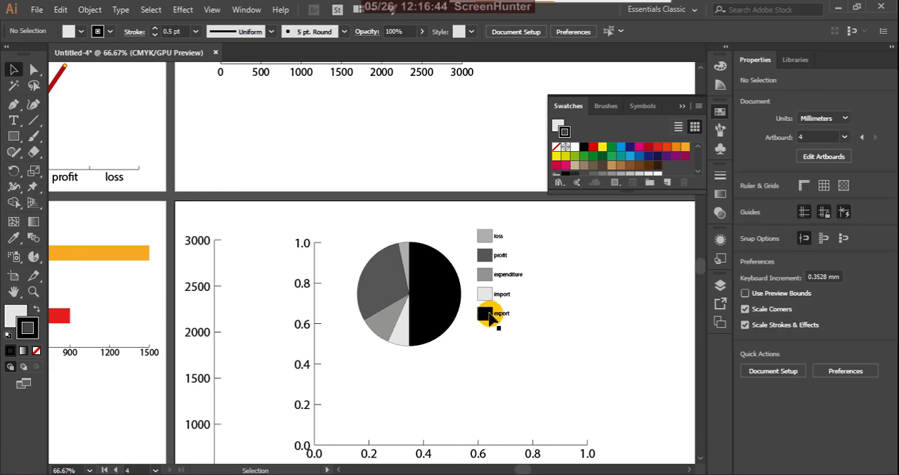
Step: Ungroup the black export slice from its legend swatch and deselect both
left_click(484, 314)
right_click(489, 316)
left_click(538, 203)
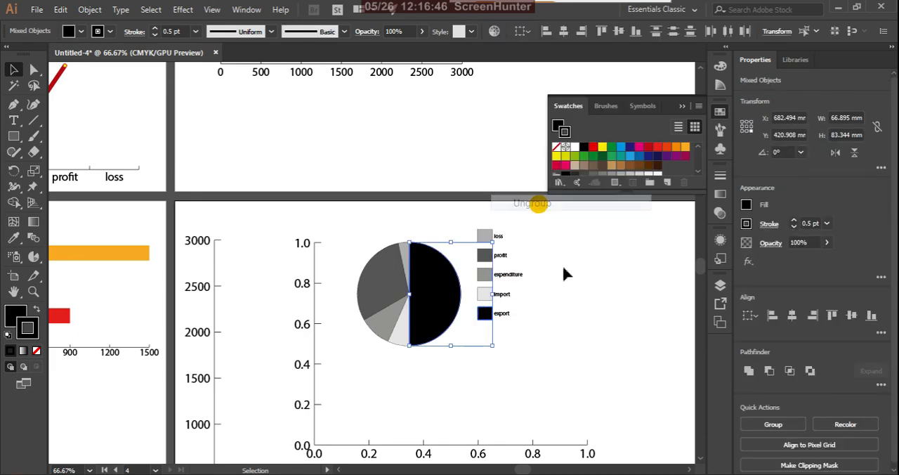
left_click(580, 320)
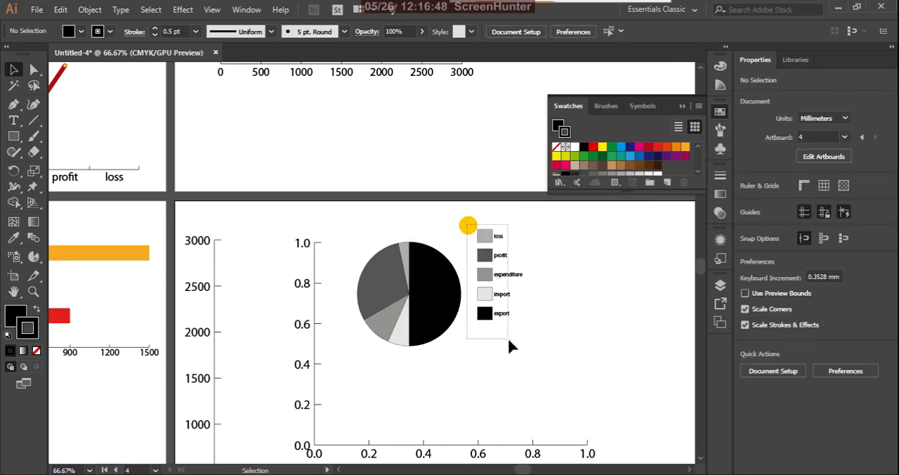
Step: Move the whole legend up and to the right, away from the pie, and undo a trial move of the export slice
left_click_drag(508, 341, 523, 300)
left_click(572, 335)
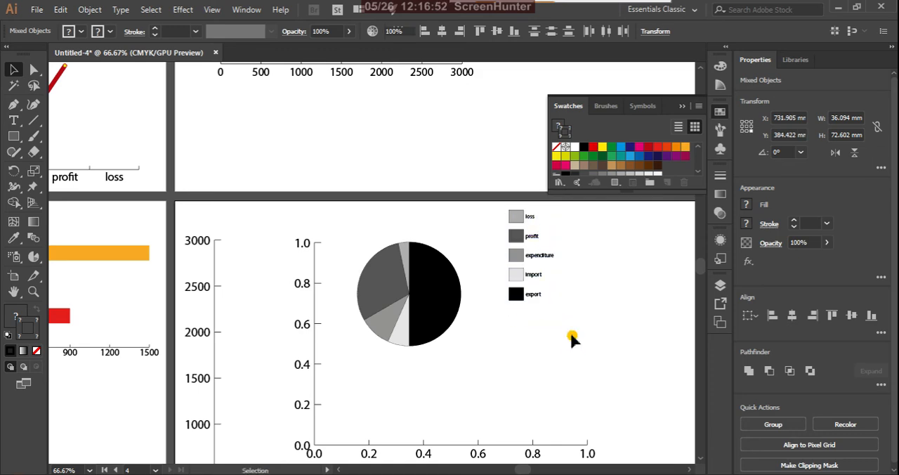
left_click_drag(440, 317, 480, 344)
key("ctrl+z")
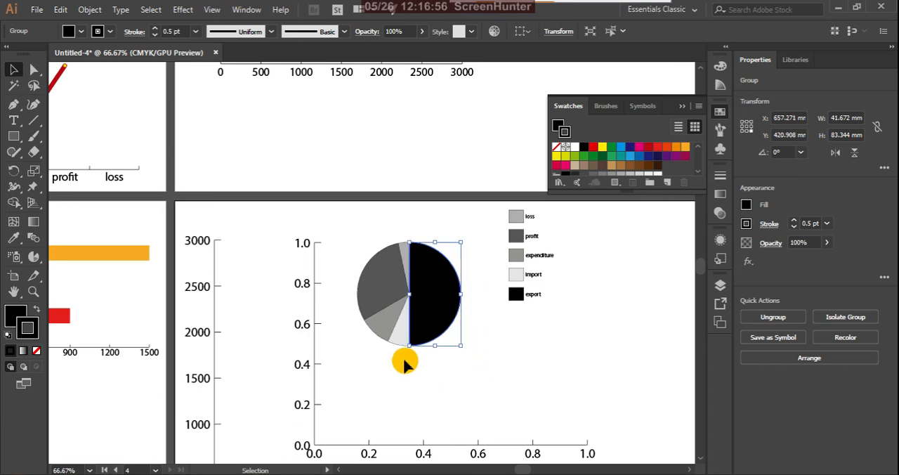
Step: Directly select the black export slice, give it a yellow fill with no stroke, and deselect it
left_click(34, 69)
left_click(456, 277)
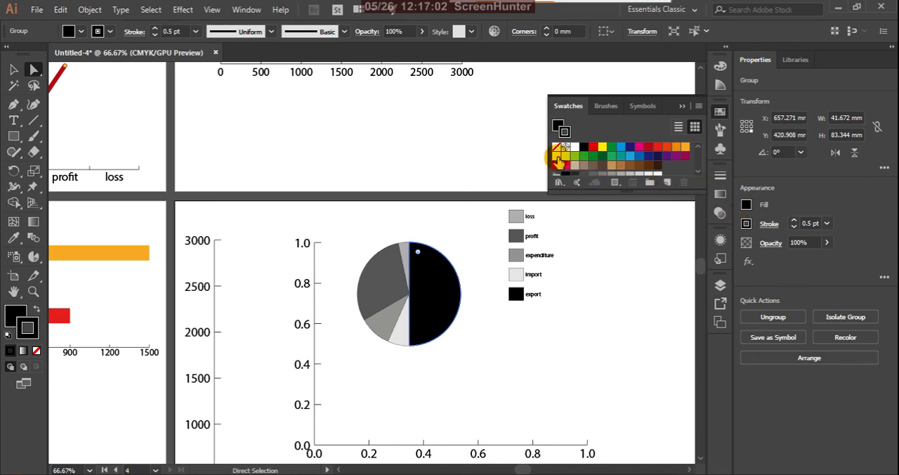
left_click(558, 157)
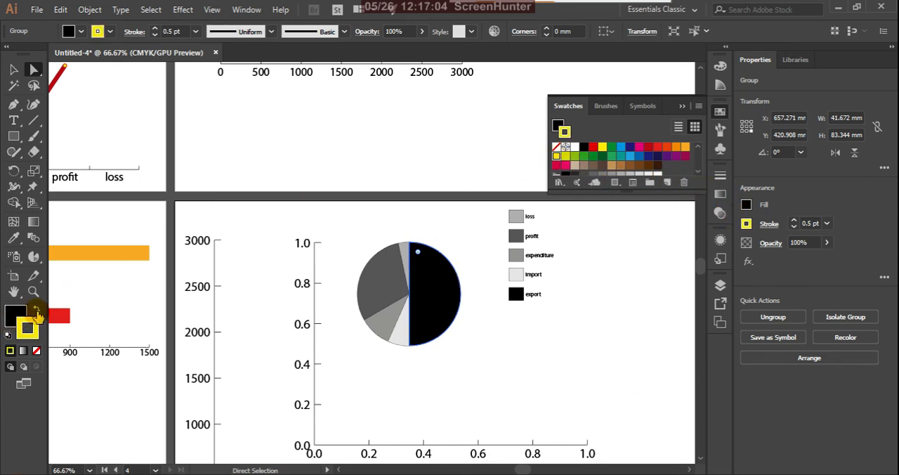
left_click(37, 350)
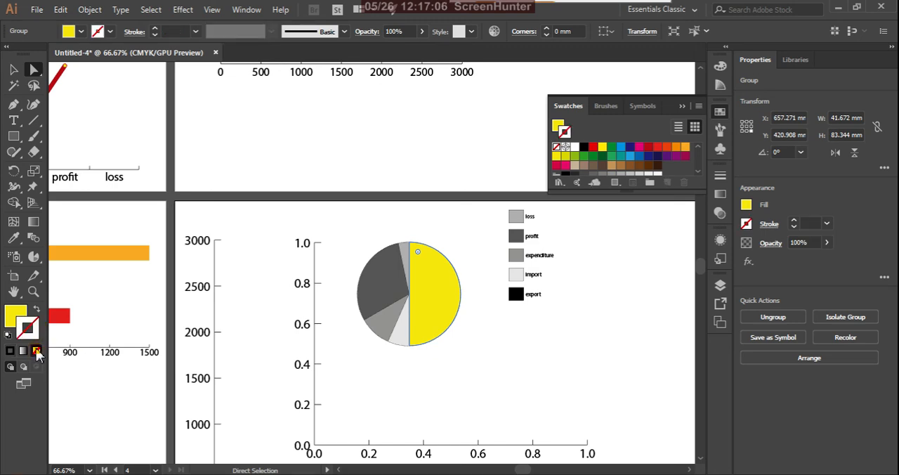
left_click(392, 395)
Step: Give the dark grey profit slice a light yellow-green fill with no stroke and deselect it
left_click(377, 295)
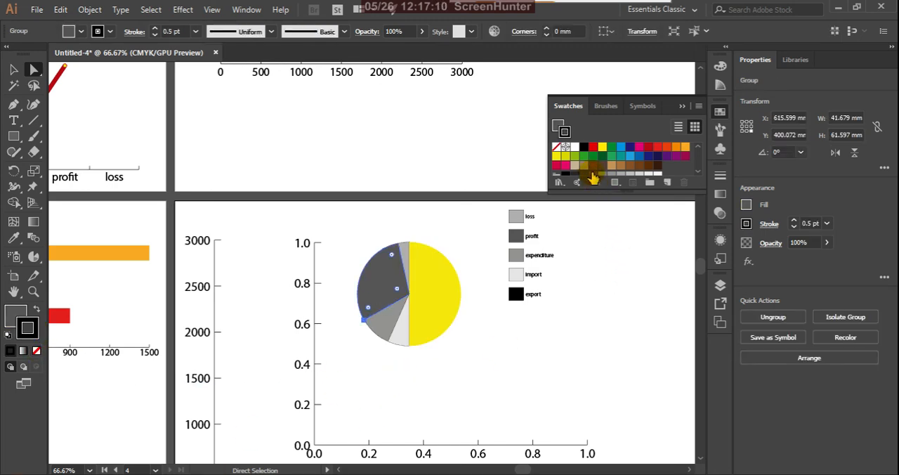
left_click(575, 155)
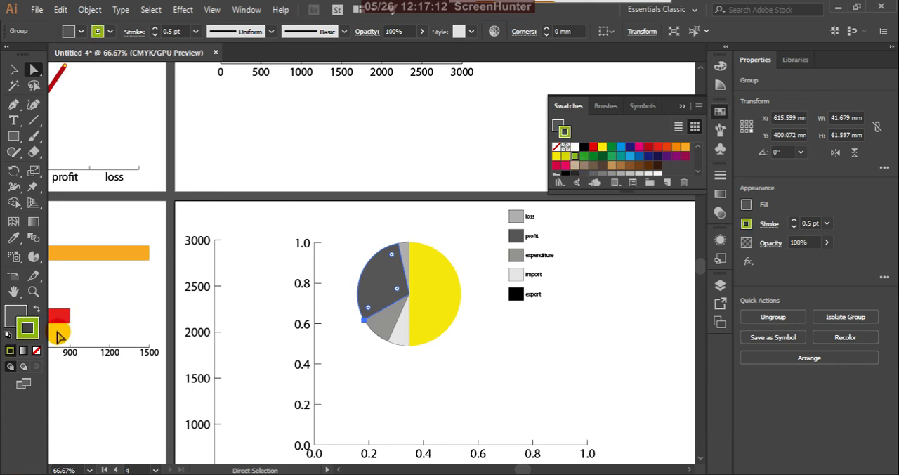
left_click(37, 312)
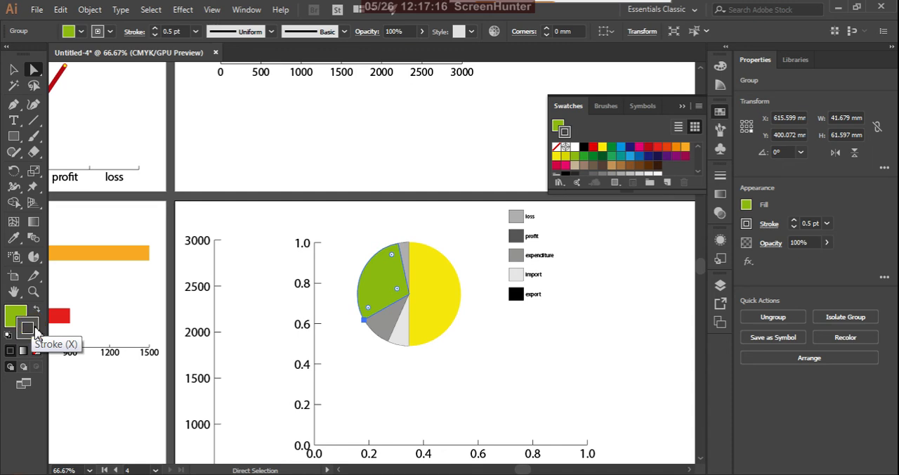
left_click(36, 351)
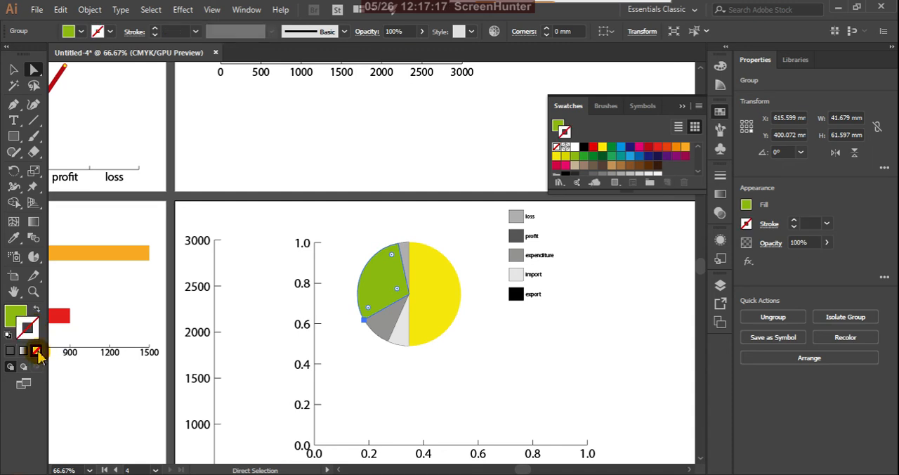
left_click(415, 376)
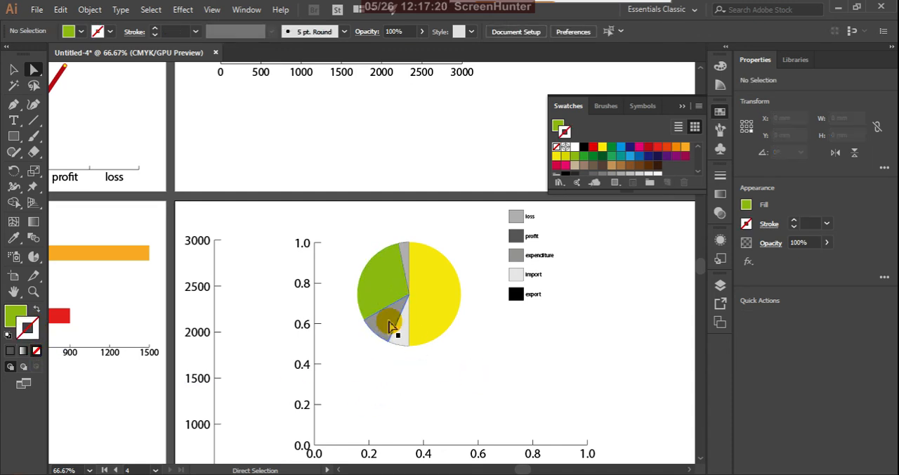
Step: Give the expenditure slice at the pie's lower left a medium green fill with no stroke and deselect it
left_click(391, 325)
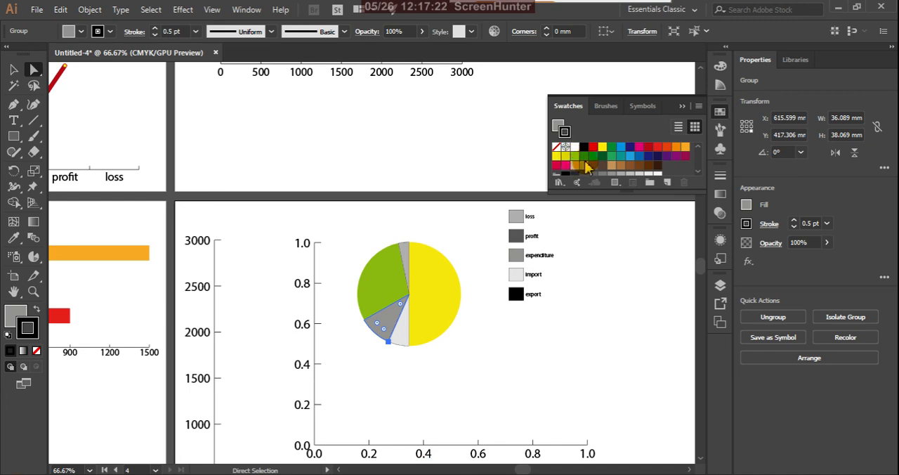
left_click(583, 157)
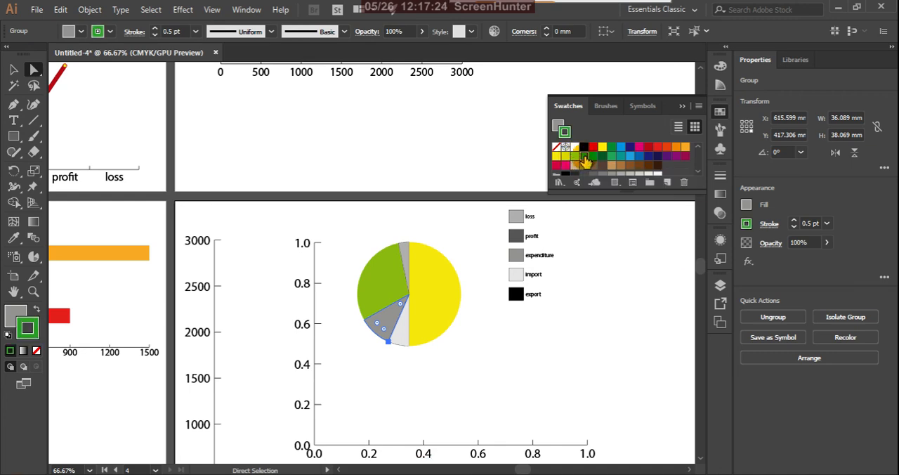
left_click(41, 310)
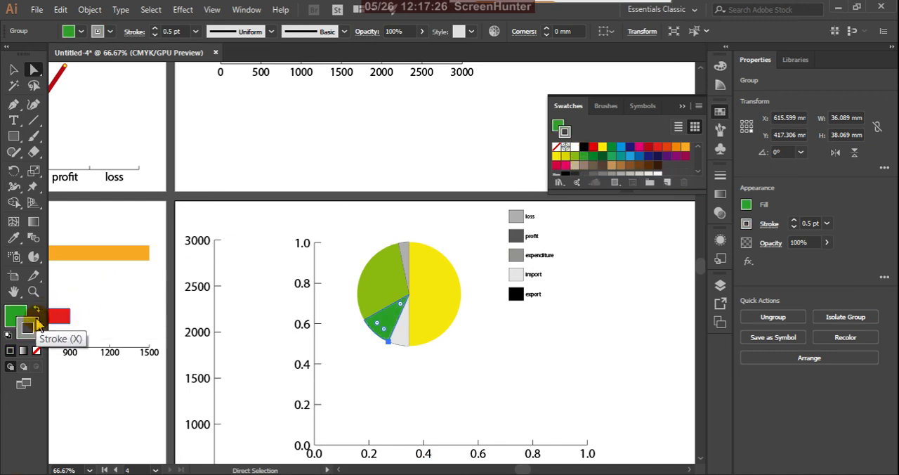
left_click(37, 349)
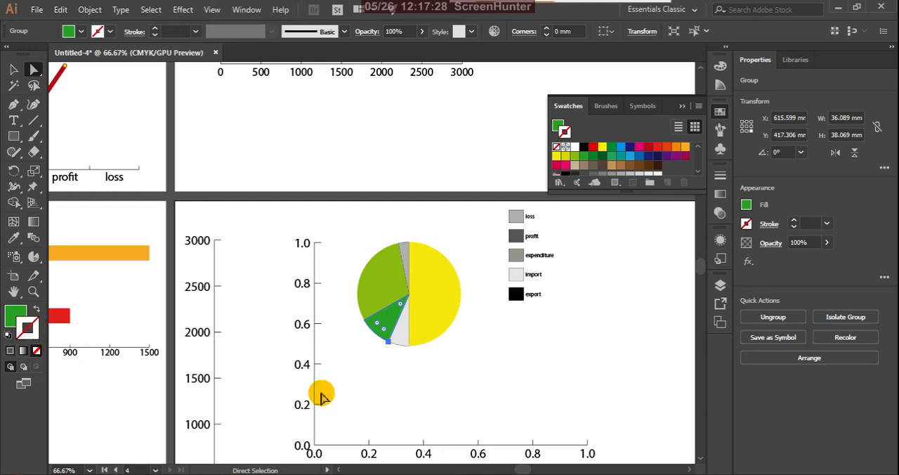
left_click(378, 383)
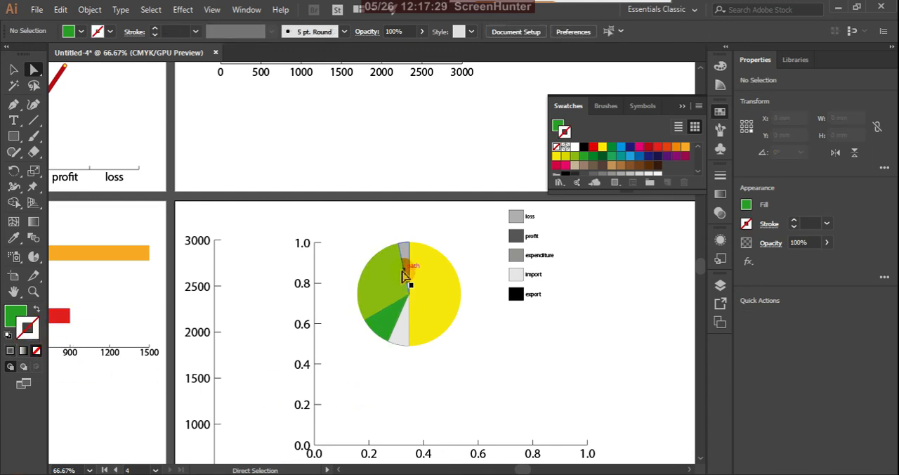
Step: Give the pale grey import slice at the bottom of the pie a darker green fill with no stroke
left_click(402, 342)
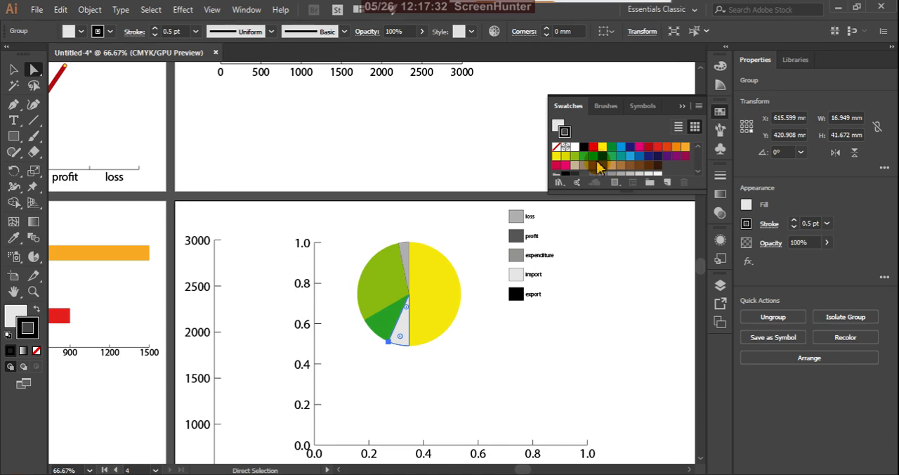
left_click(595, 159)
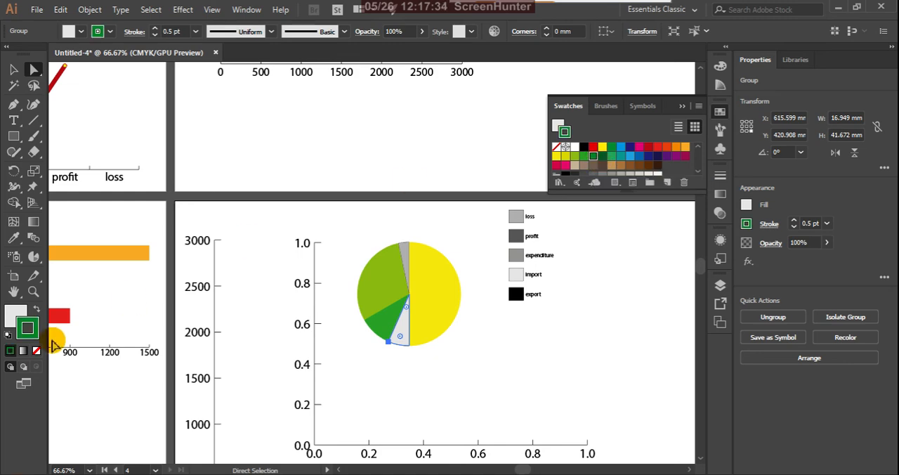
left_click(38, 311)
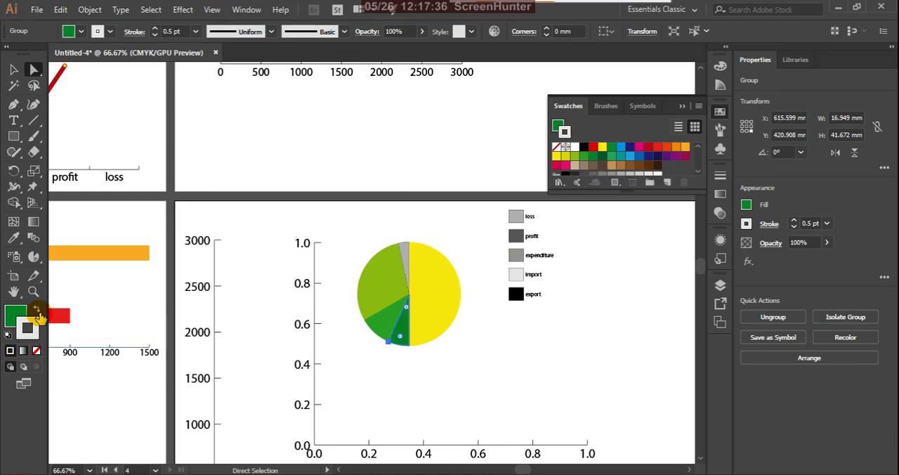
left_click(36, 350)
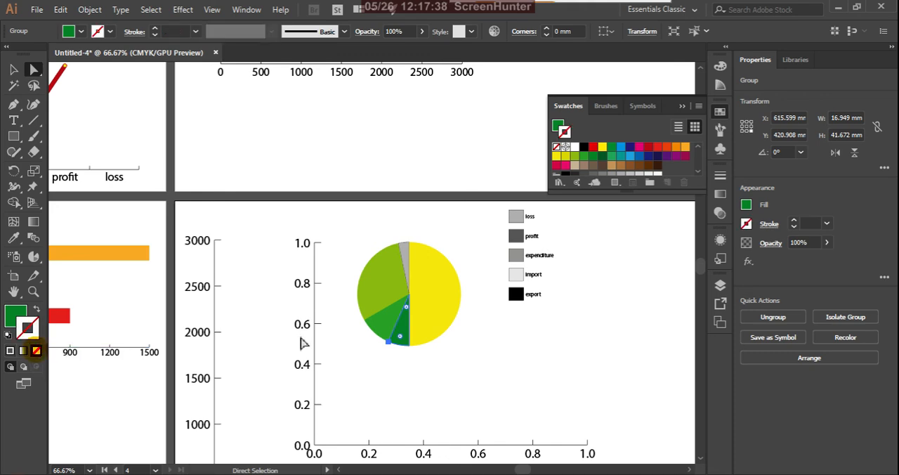
Step: Fill the narrow loss slice with the dark green C=90 M=30 Y=95 K=30 swatch, remove its stroke, and deselect it
left_click(405, 248)
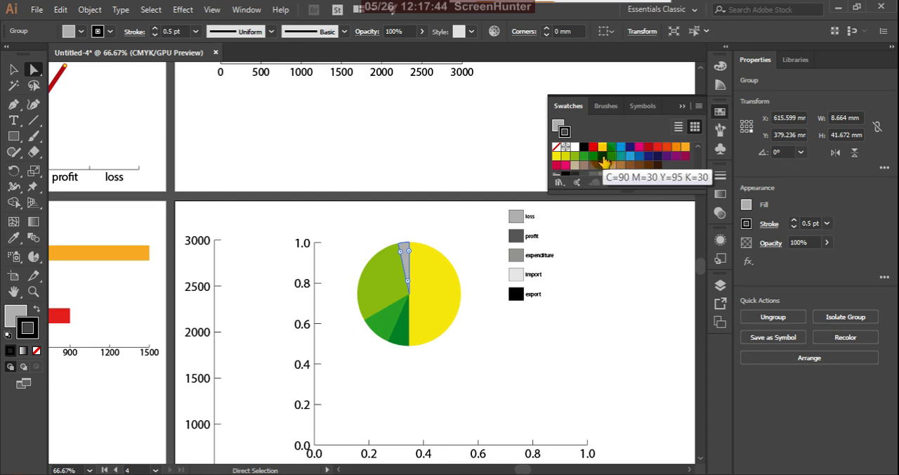
left_click(603, 156)
left_click(38, 310)
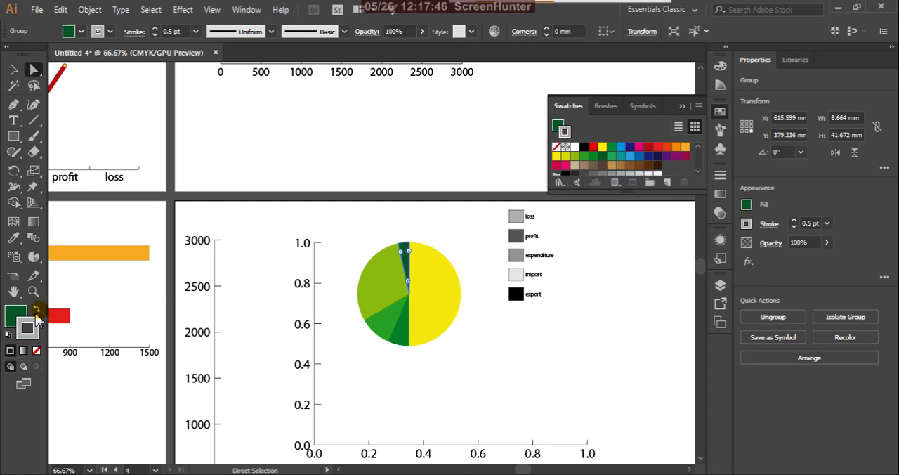
left_click(36, 351)
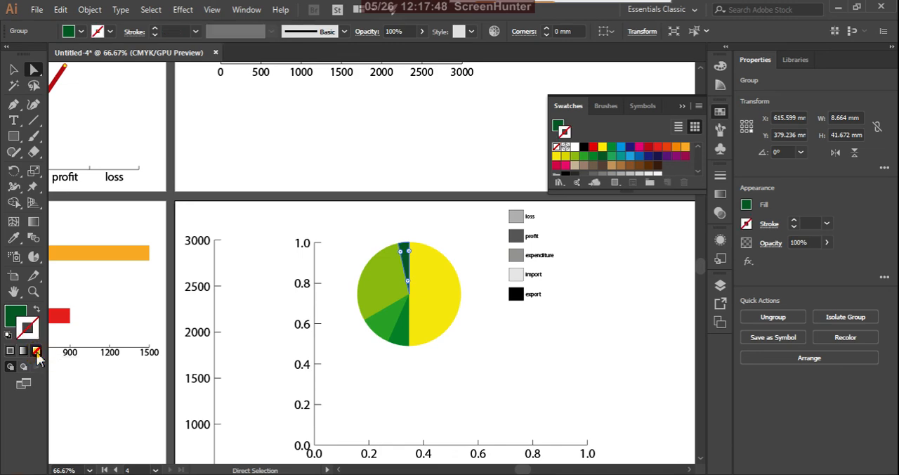
left_click(348, 388)
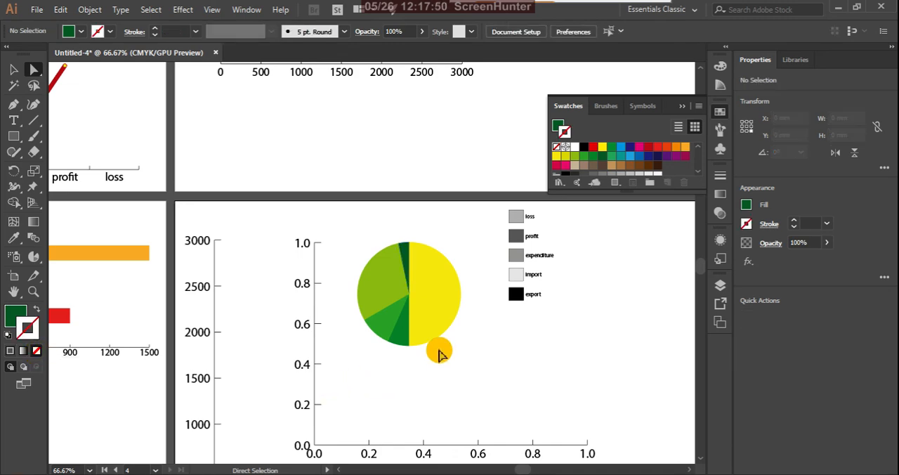
left_click(425, 301)
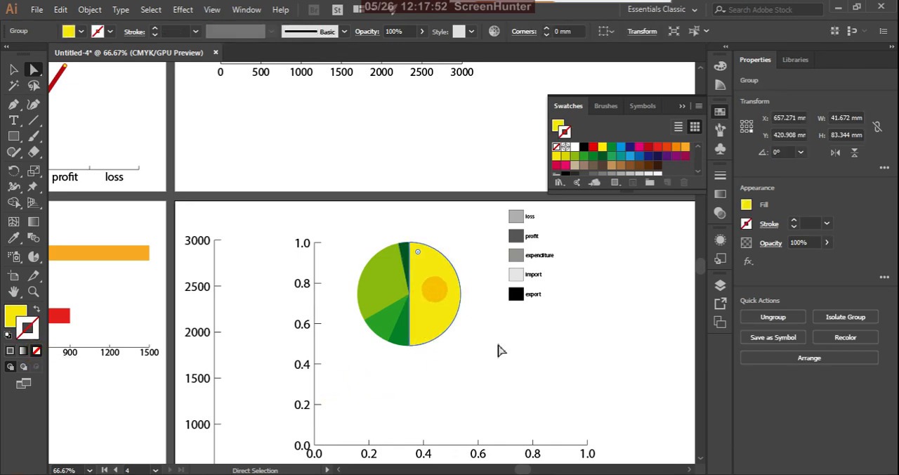
left_click(498, 348)
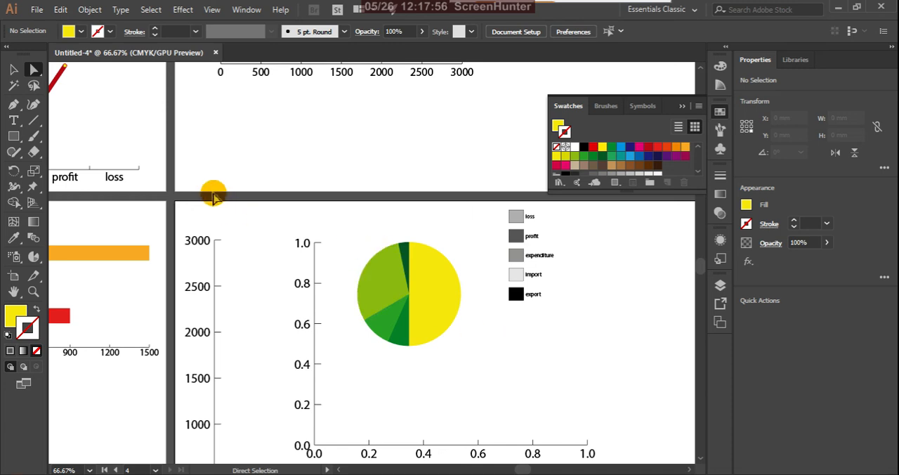
left_click(14, 69)
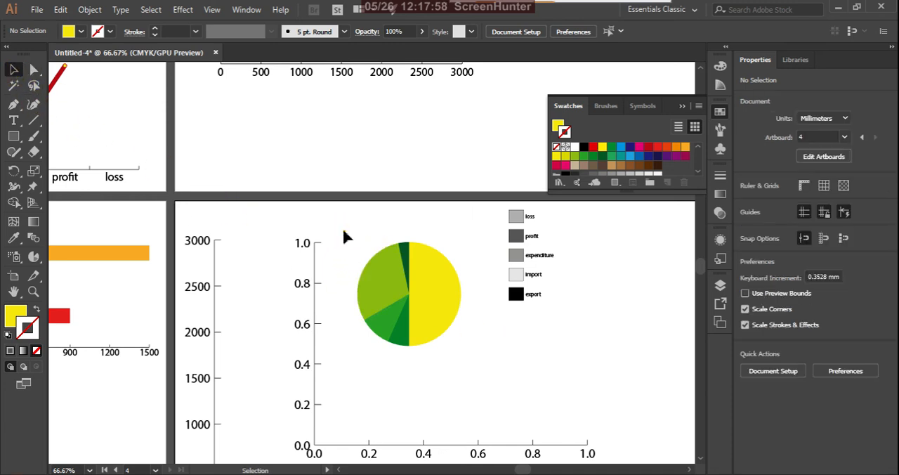
left_click_drag(344, 237, 494, 379)
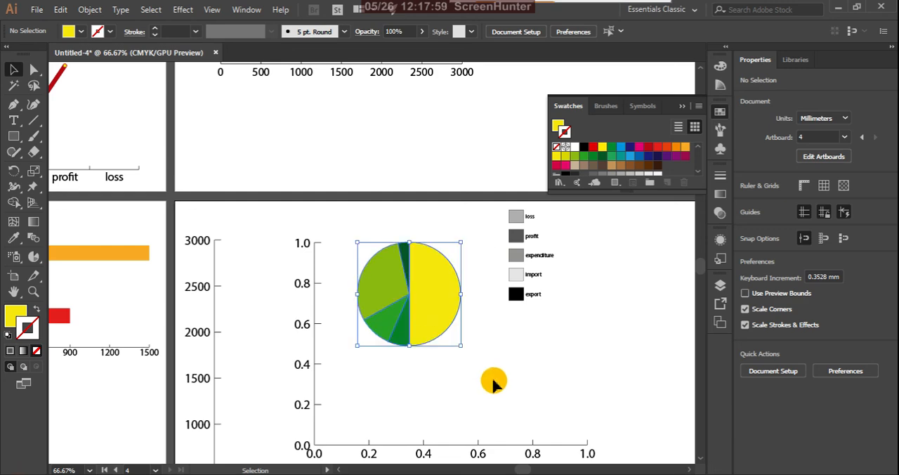
left_click(525, 361)
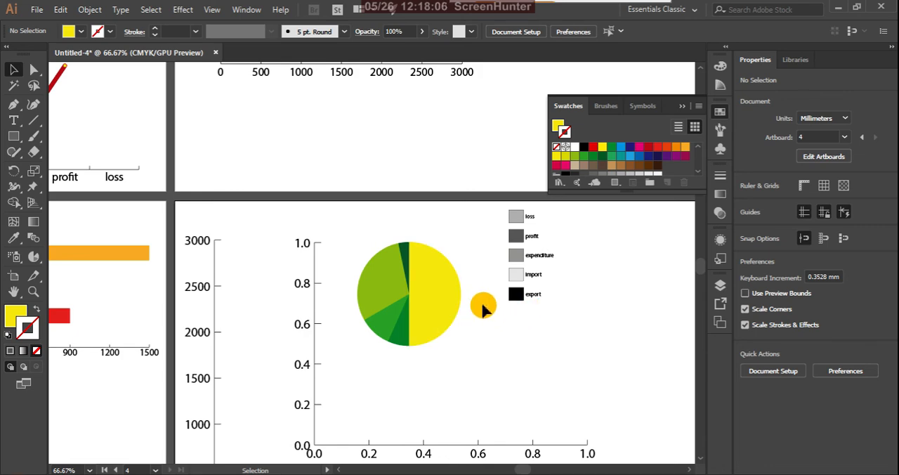
Step: Match the black export legend box to the yellow export slice with the Eyedropper and deselect it
left_click(516, 299)
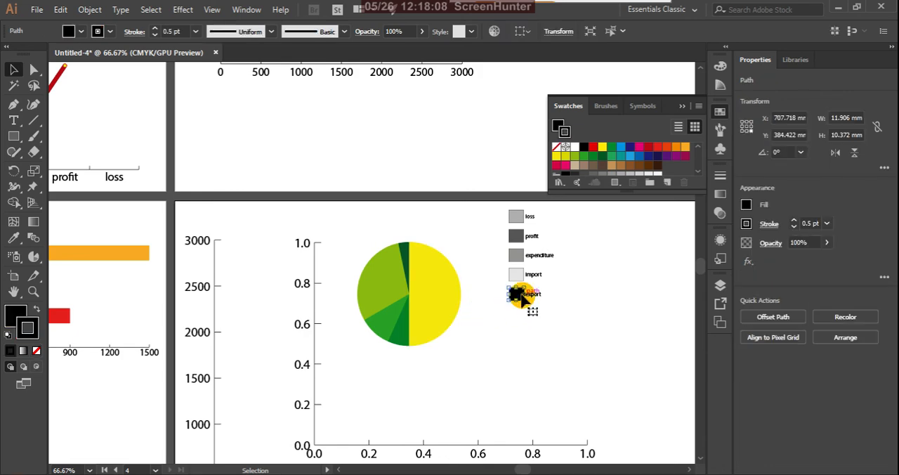
key("i")
left_click(447, 283)
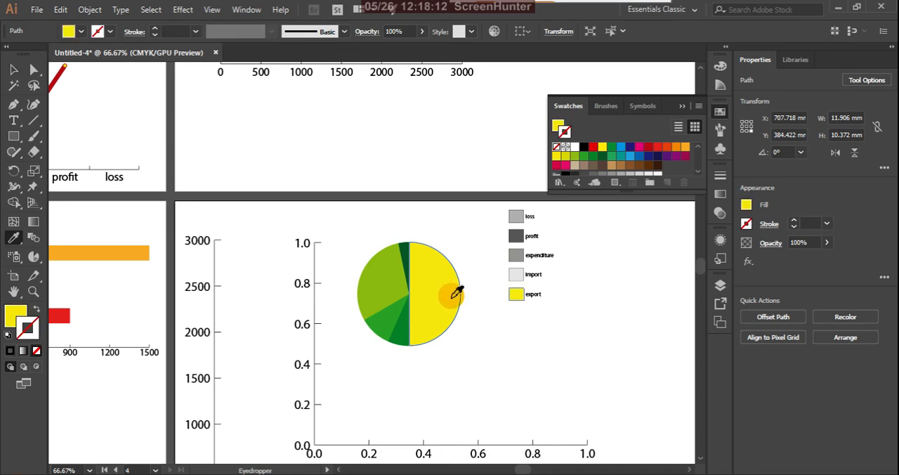
key("v")
left_click(532, 309)
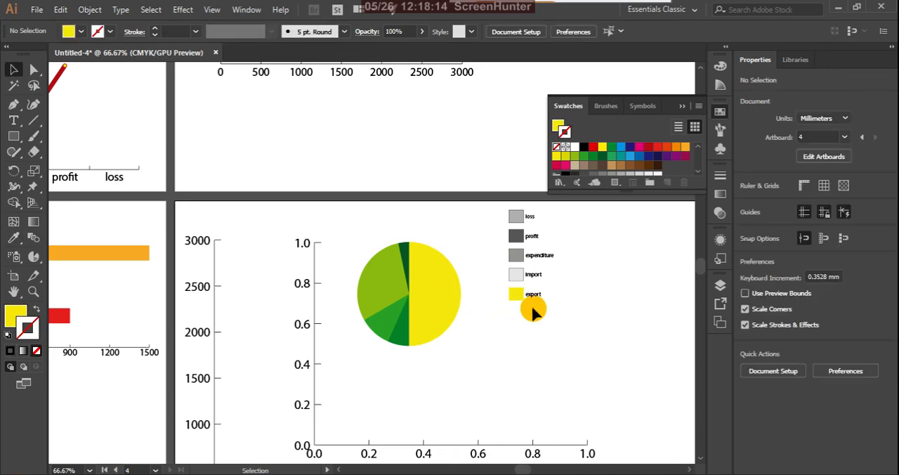
Step: Match the profit legend box to the light yellow-green profit slice with the Eyedropper and deselect it
left_click(377, 288)
left_click(532, 371)
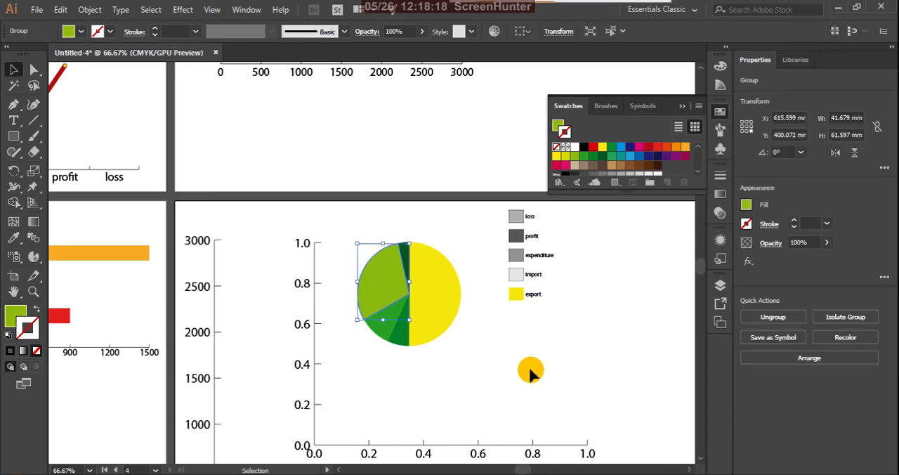
left_click(565, 304)
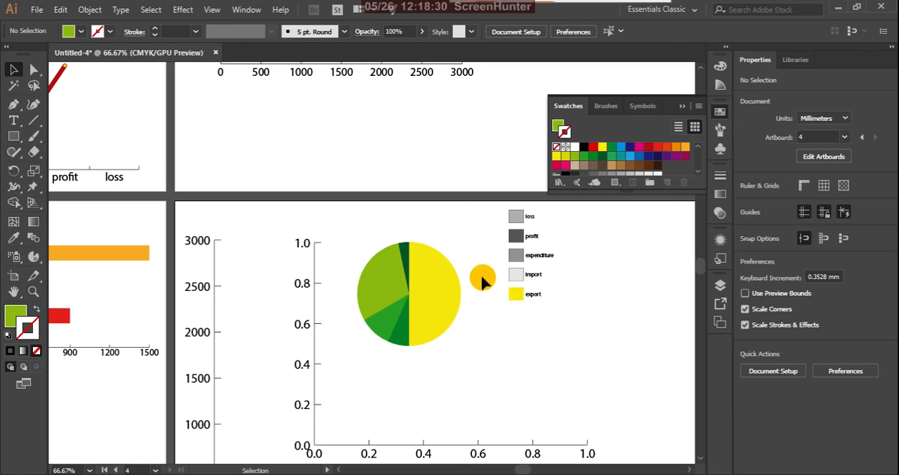
left_click_drag(562, 265, 520, 238)
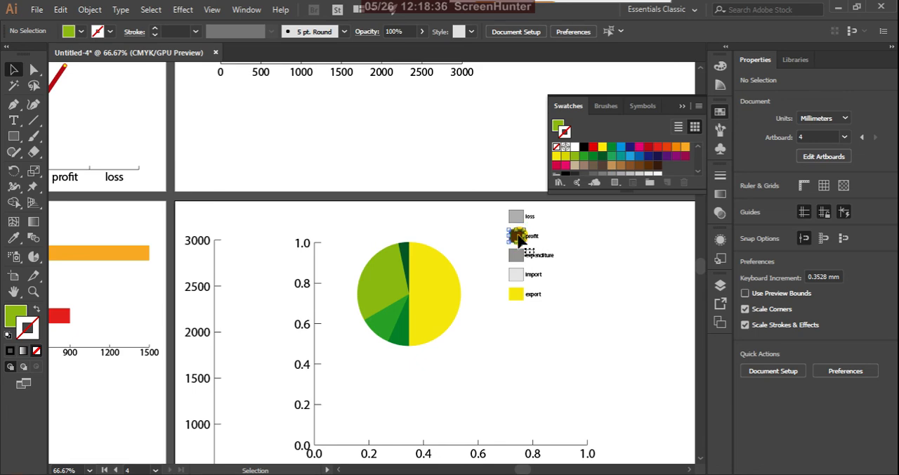
left_click_drag(518, 239, 520, 237)
key("i")
left_click(391, 274)
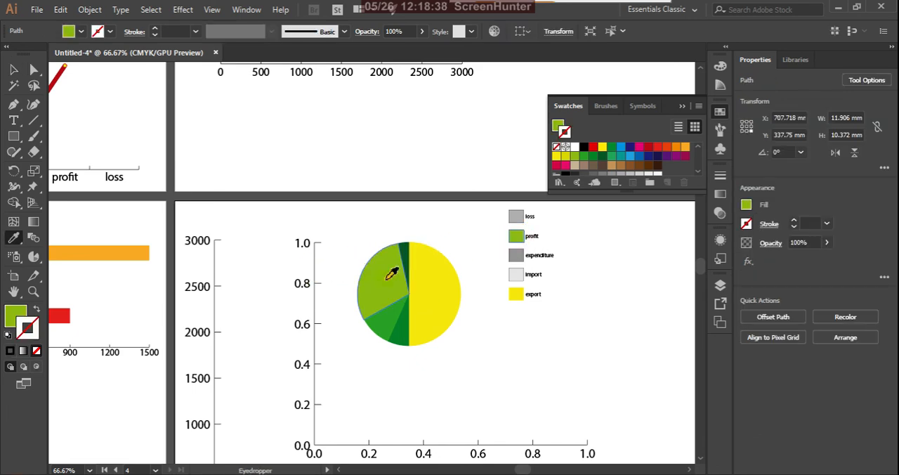
key("v")
left_click(569, 311)
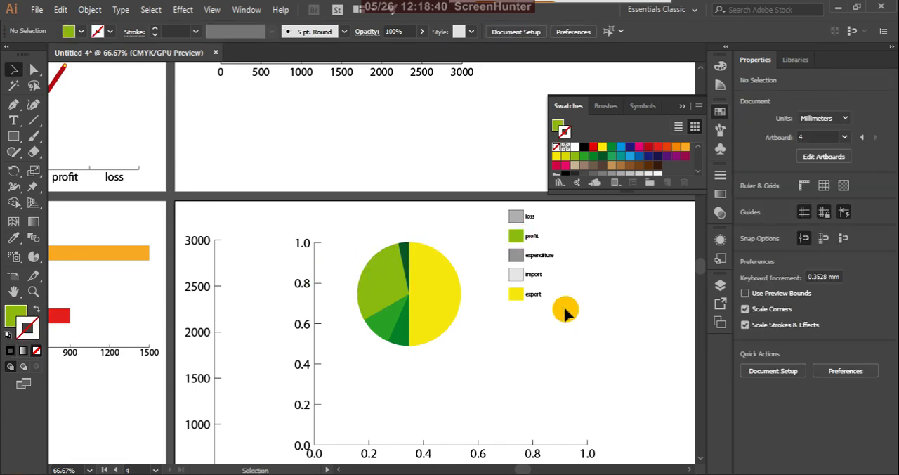
left_click(528, 275)
left_click(517, 258)
key("i")
left_click(386, 318)
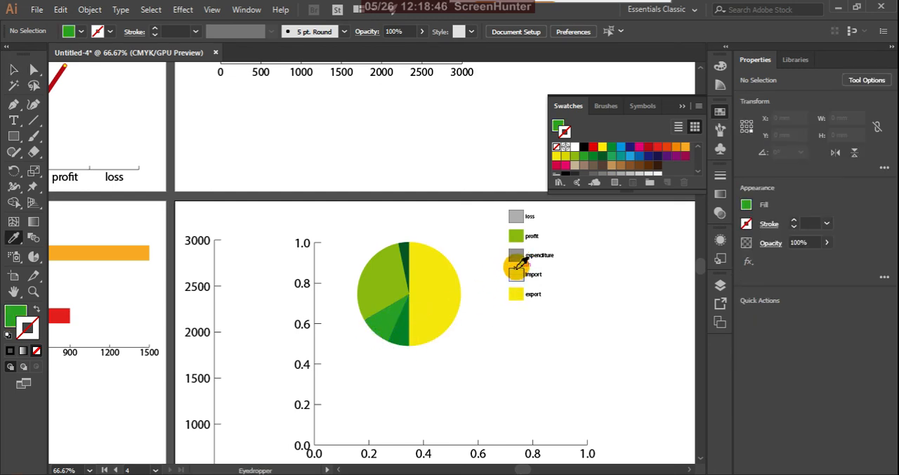
key("v")
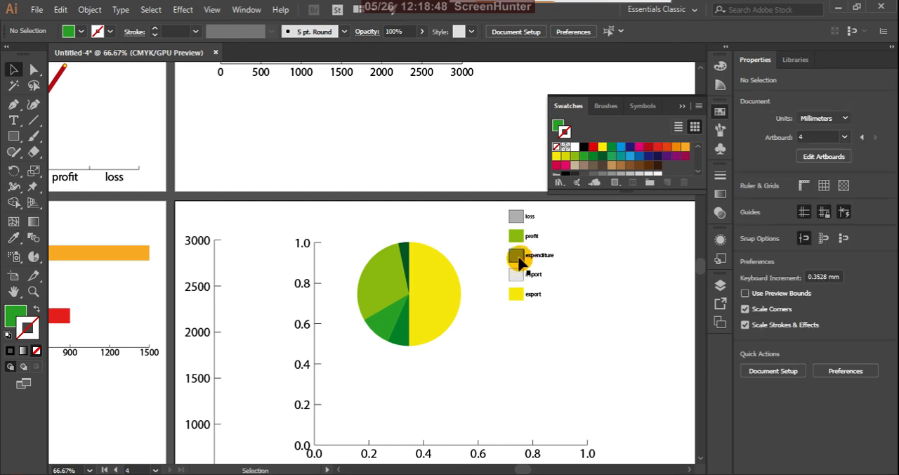
Step: Match the grey expenditure legend box to the medium green expenditure slice with the Eyedropper and deselect it
left_click(516, 254)
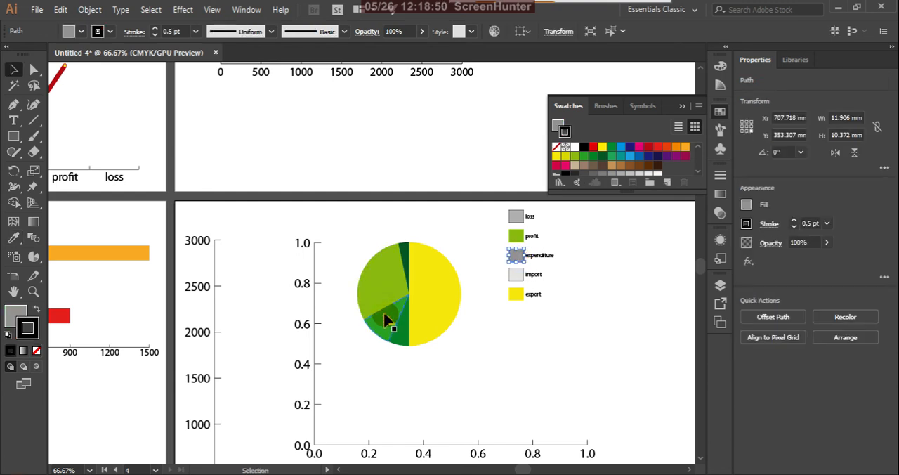
key("i")
left_click(387, 311)
key("v")
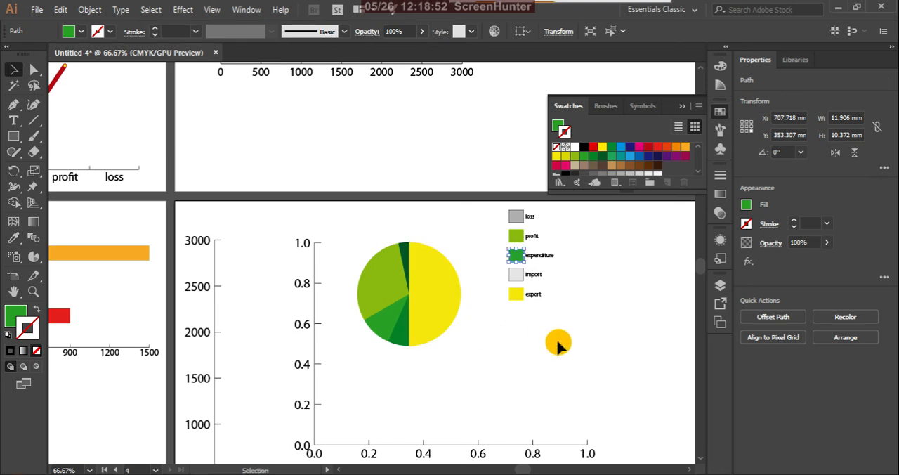
left_click(589, 346)
Step: Match the loss legend box to the narrow dark green loss slice with the Eyedropper and deselect it
scroll(512, 241, "up", 1)
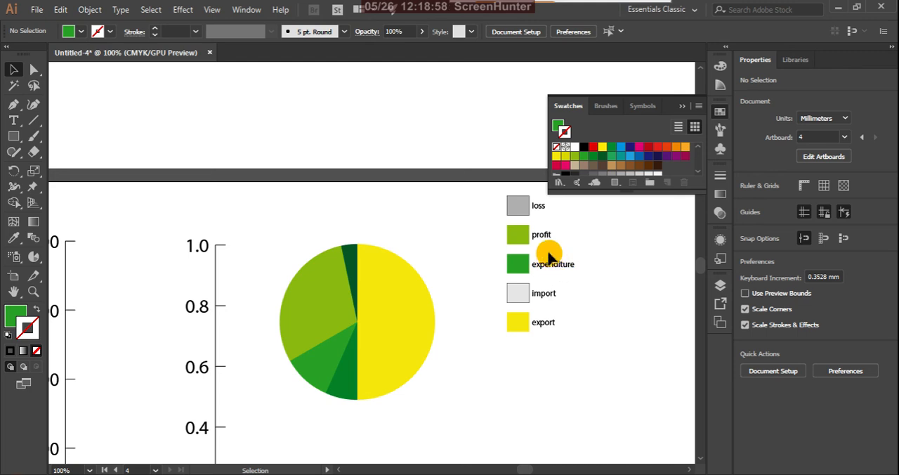
left_click(519, 207)
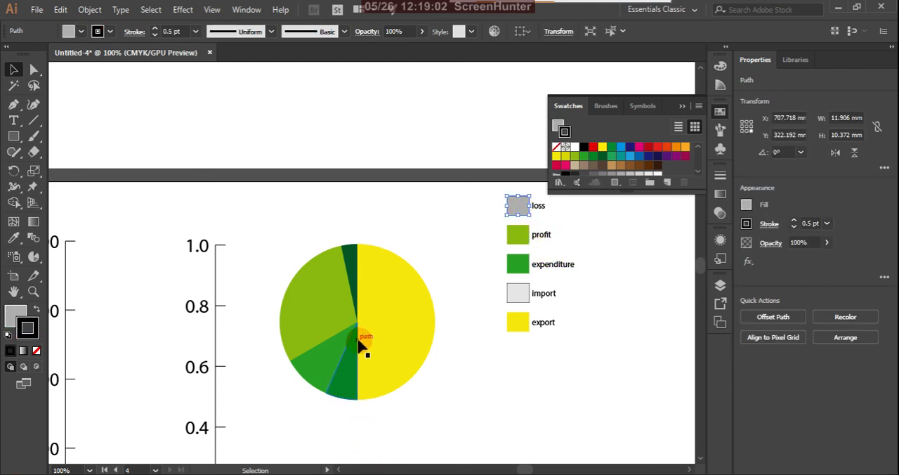
key("i")
left_click(351, 259)
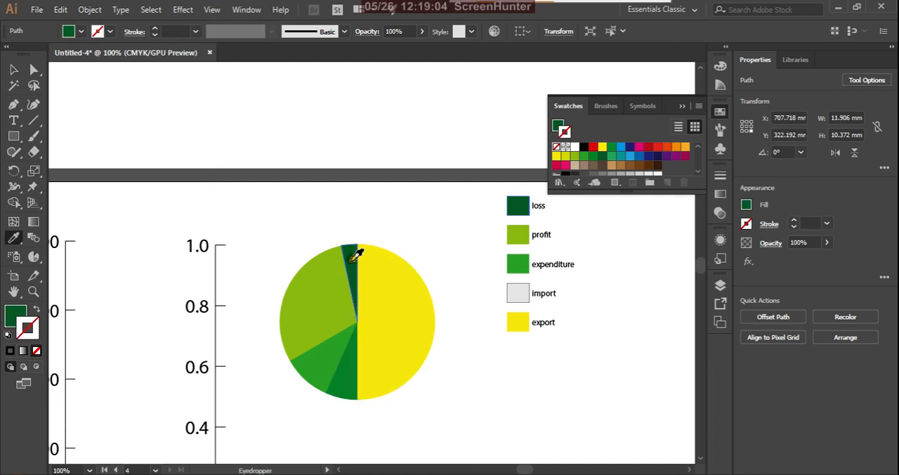
key("v")
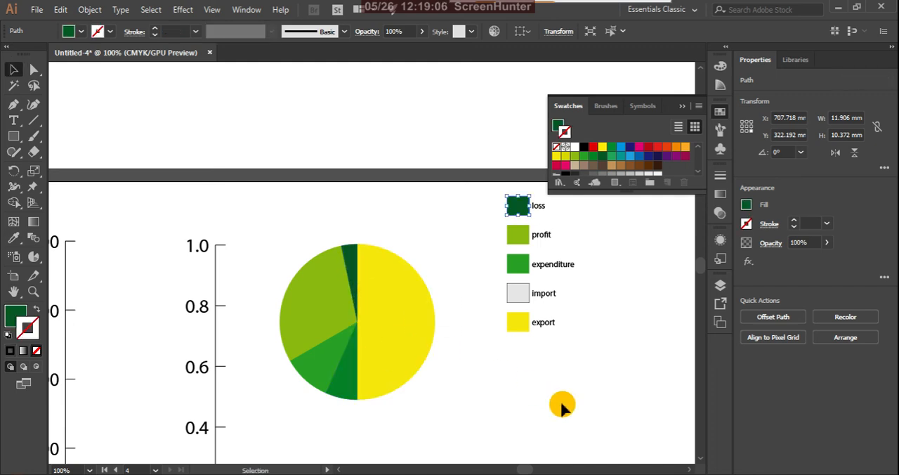
left_click(548, 378)
Step: Match the pale grey import legend box to the green import slice with the Eyedropper and deselect it
left_click(525, 299)
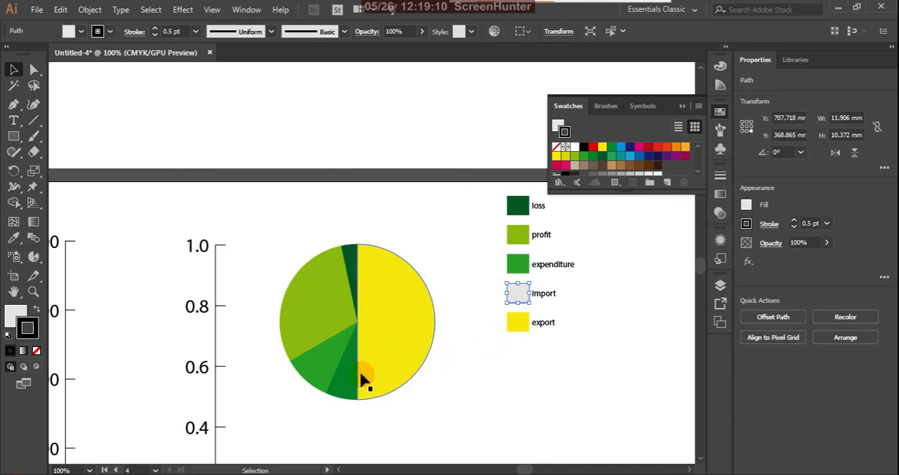
key("i")
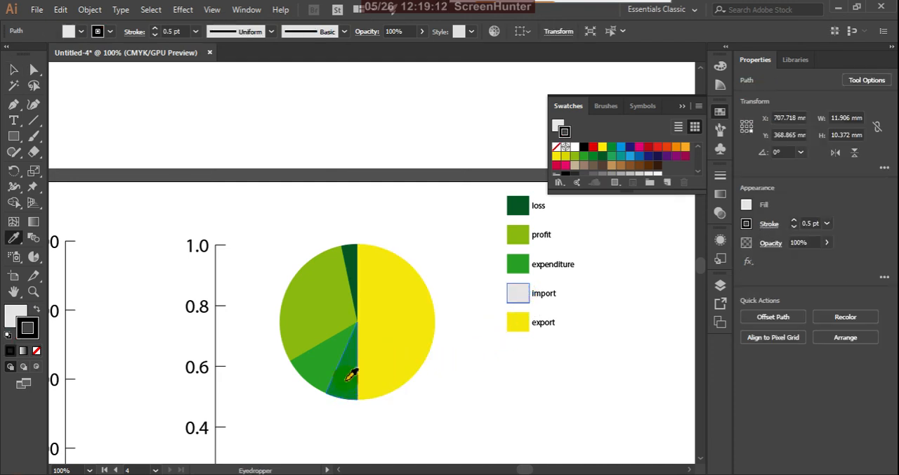
left_click(349, 374)
key("v")
left_click(535, 390)
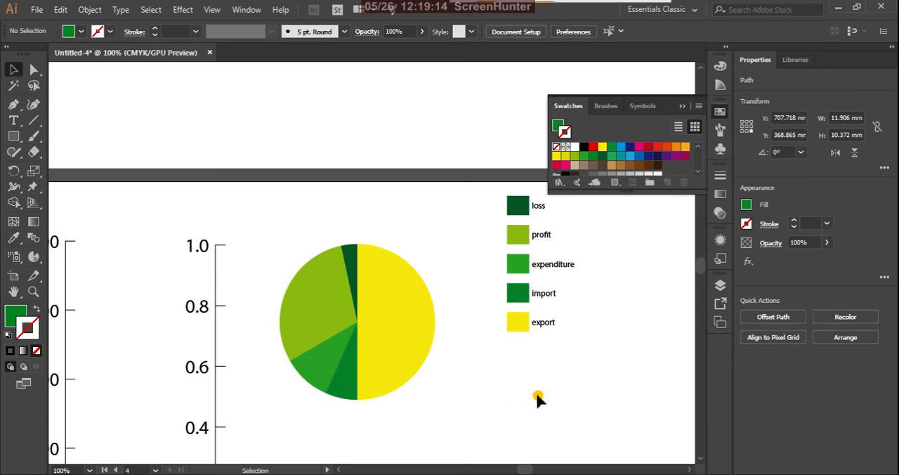
Step: Group the five coloured pie slices into one object and deselect it
scroll(539, 345, "down", 4, "alt")
scroll(538, 346, "up", 3, "alt")
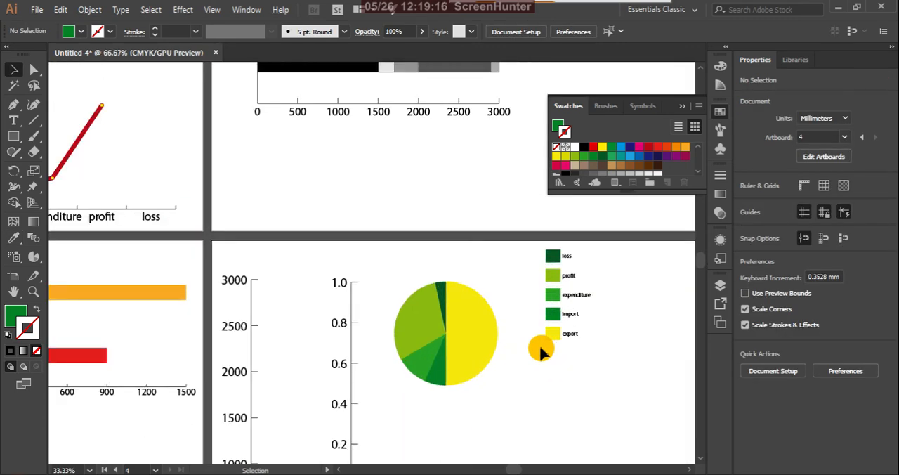
left_click(555, 261)
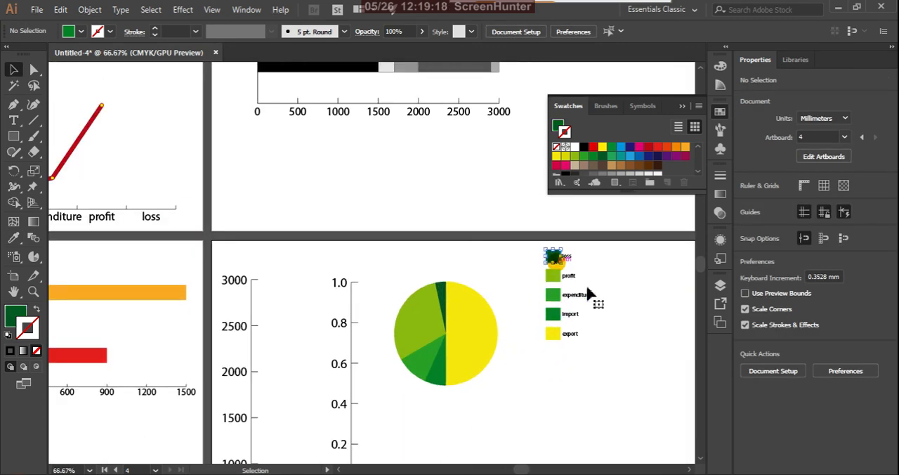
left_click(630, 307)
left_click(452, 302)
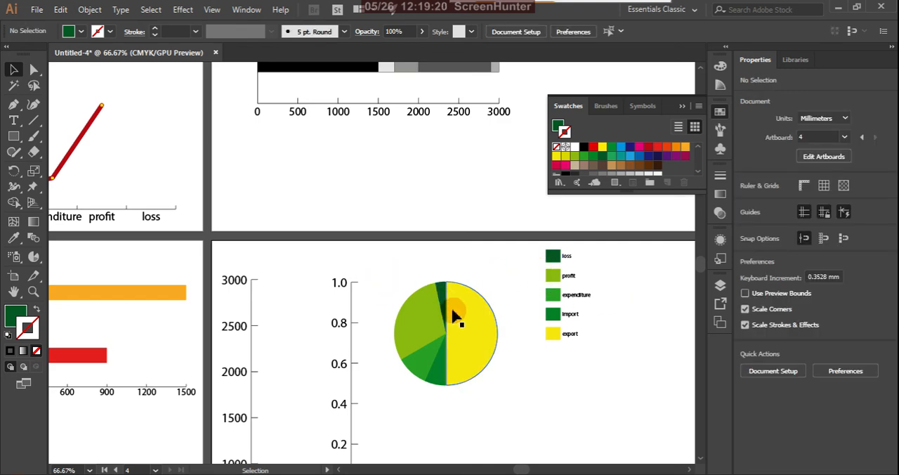
left_click_drag(379, 261, 480, 390)
right_click(466, 313)
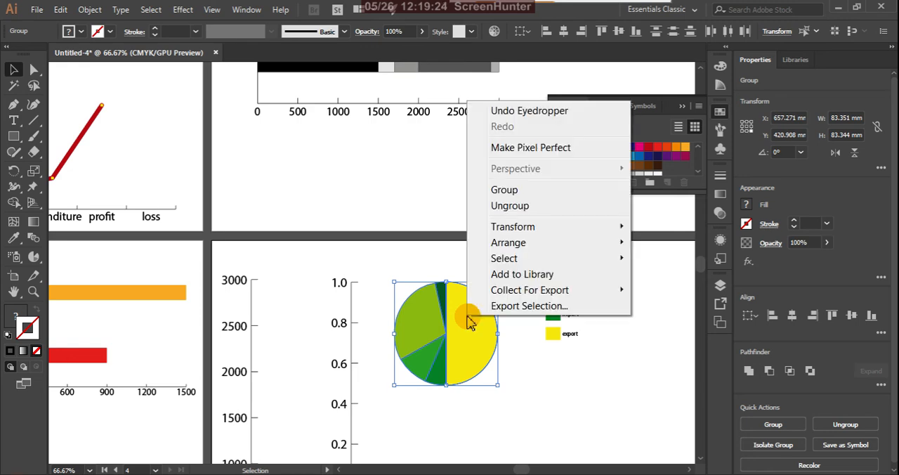
left_click(506, 188)
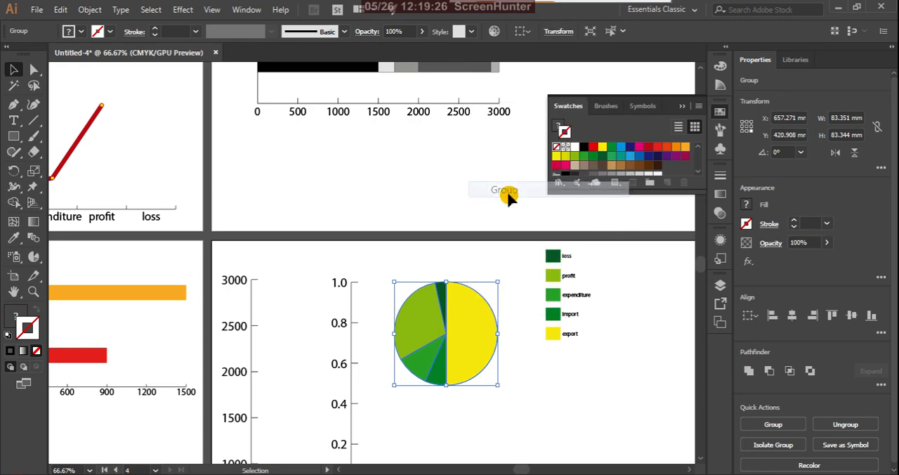
left_click(659, 273)
Step: Group the five coloured legend boxes beside the pie, leaving out their text labels, and deselect them
left_click_drag(532, 255, 555, 347)
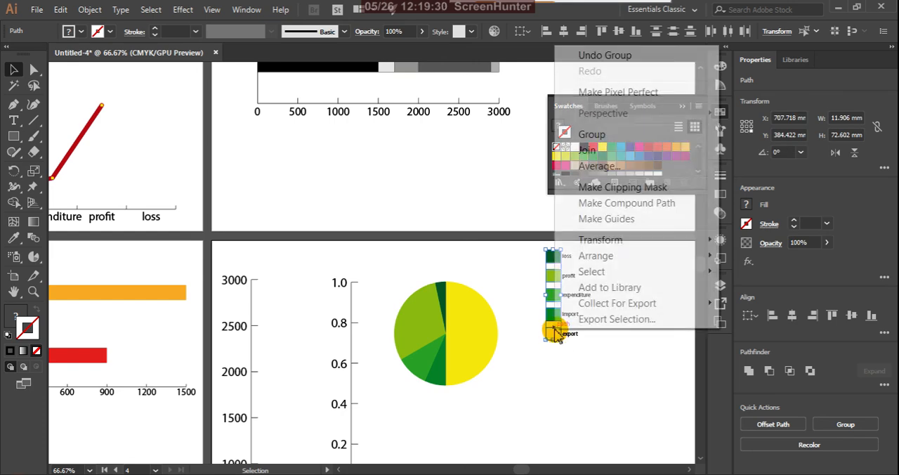
right_click(552, 333)
left_click(591, 135)
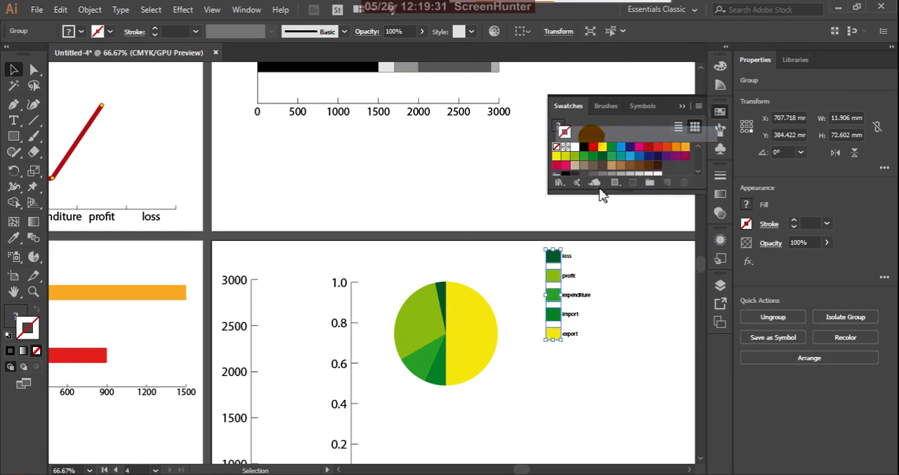
left_click(608, 312)
Step: Start a 3D Extrude & Bevel effect on the grouped pie slices with its preview turned on
left_click(461, 322)
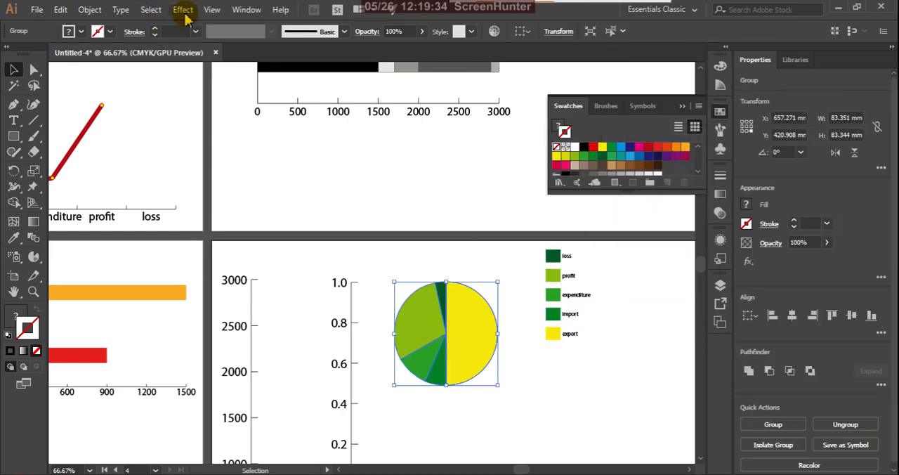
left_click(183, 10)
mouse_move(351, 106)
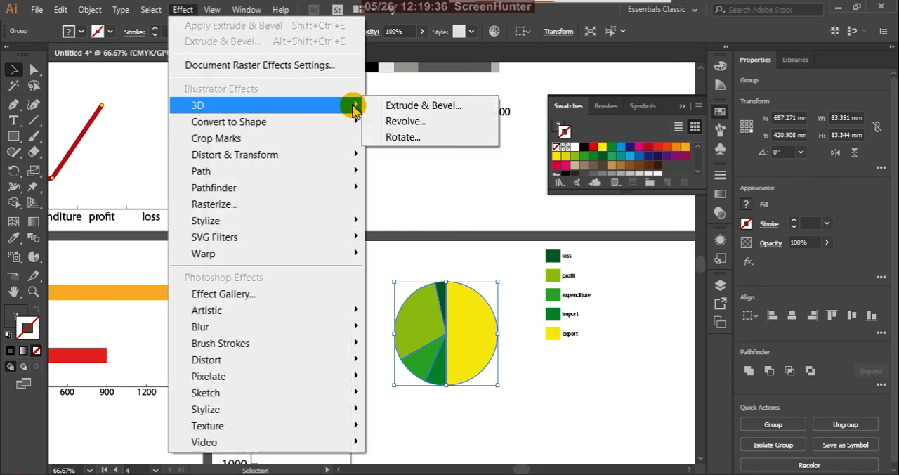
left_click(381, 110)
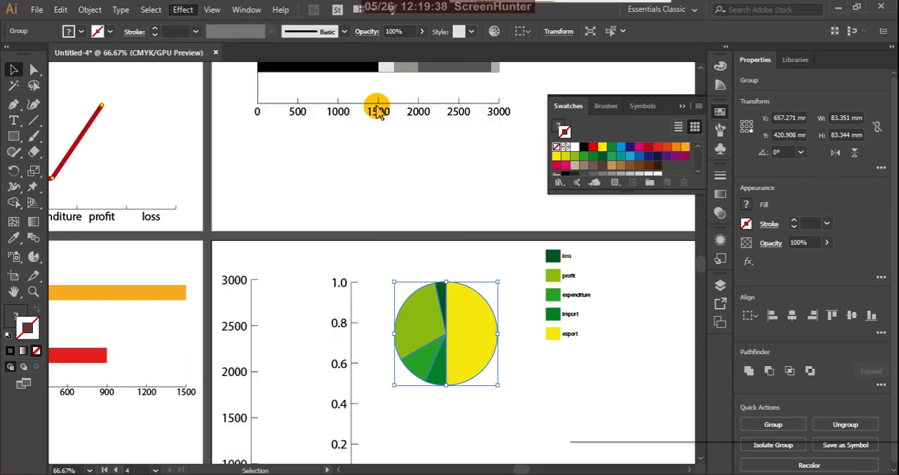
left_click(583, 419)
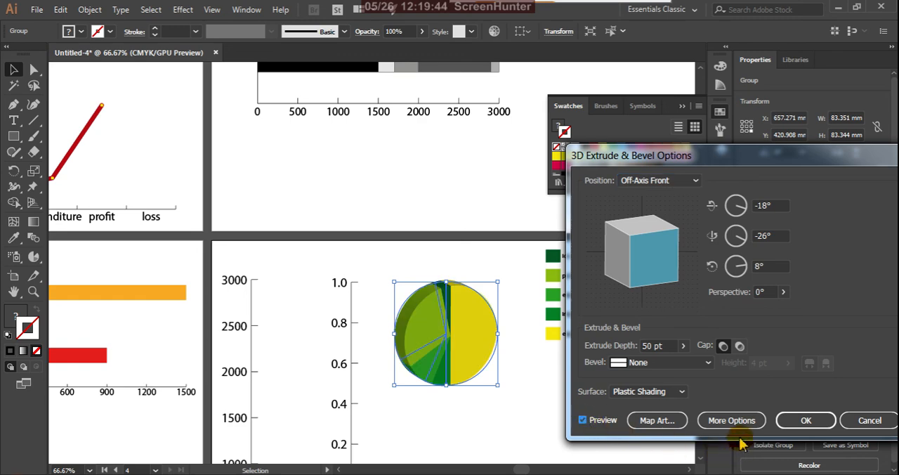
Step: Try the Wireframe, No Shading, Diffuse Shading and Plastic Shading surfaces on the previewed pie extrusion
left_click(679, 391)
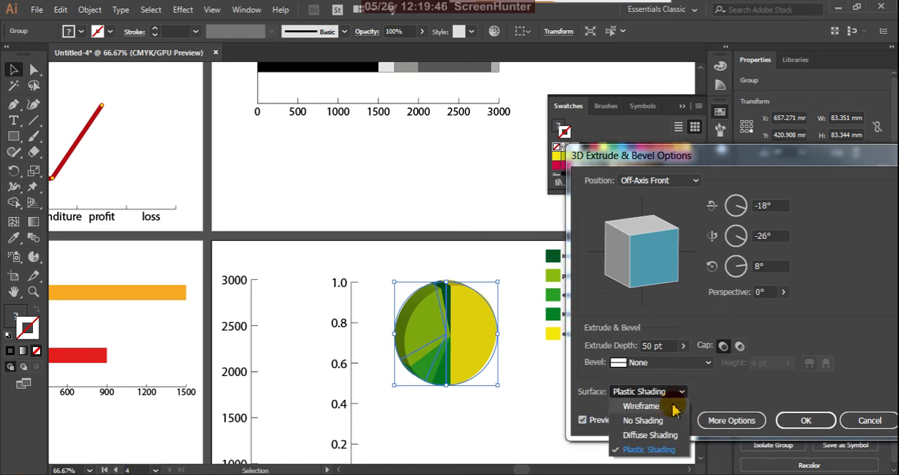
left_click(642, 406)
left_click(680, 393)
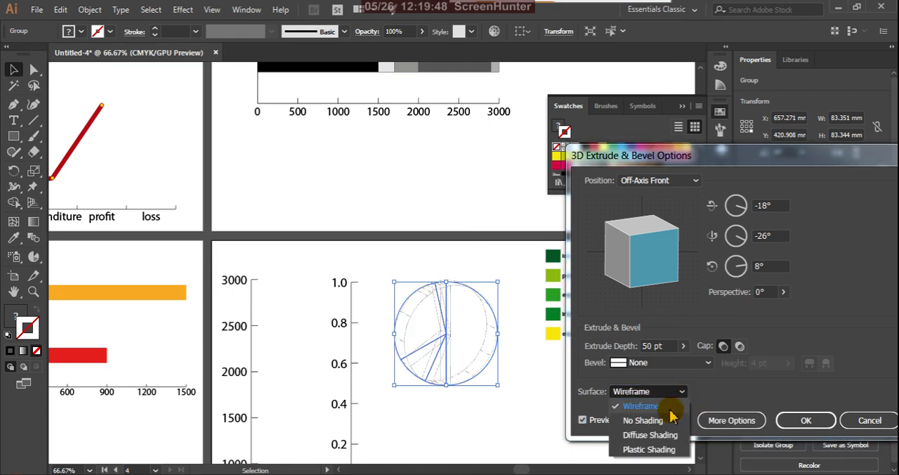
left_click(667, 417)
left_click(678, 393)
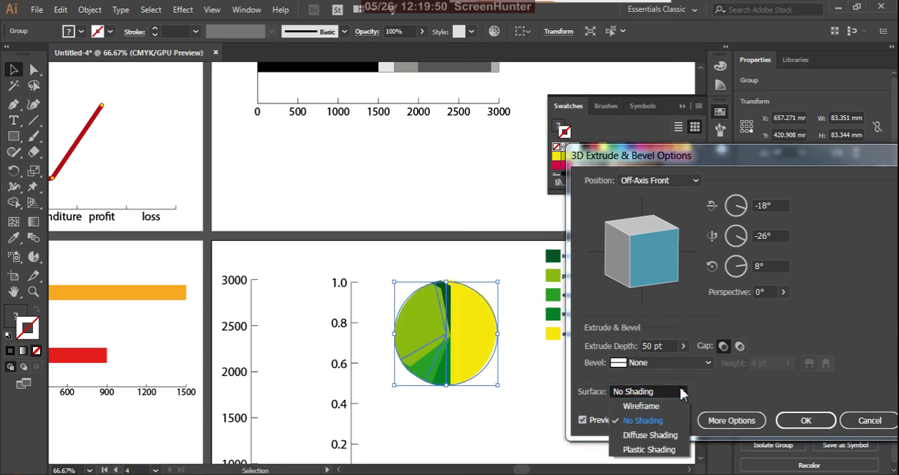
left_click(667, 435)
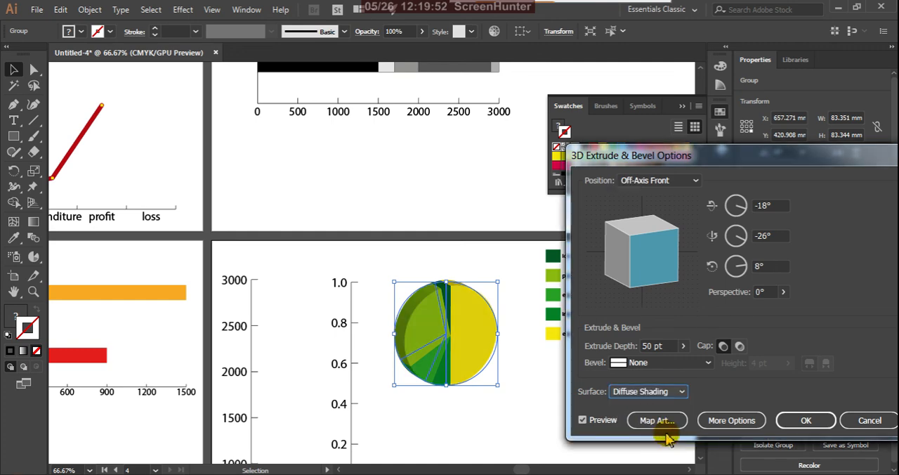
left_click(681, 391)
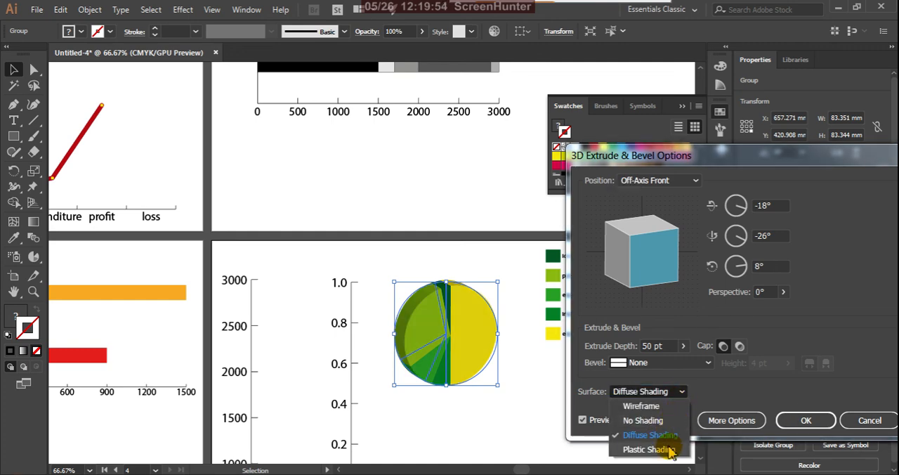
left_click(670, 450)
Step: Set the pie extrusion's surface to Diffuse Shading, apply the effect and deselect the pie
left_click(679, 391)
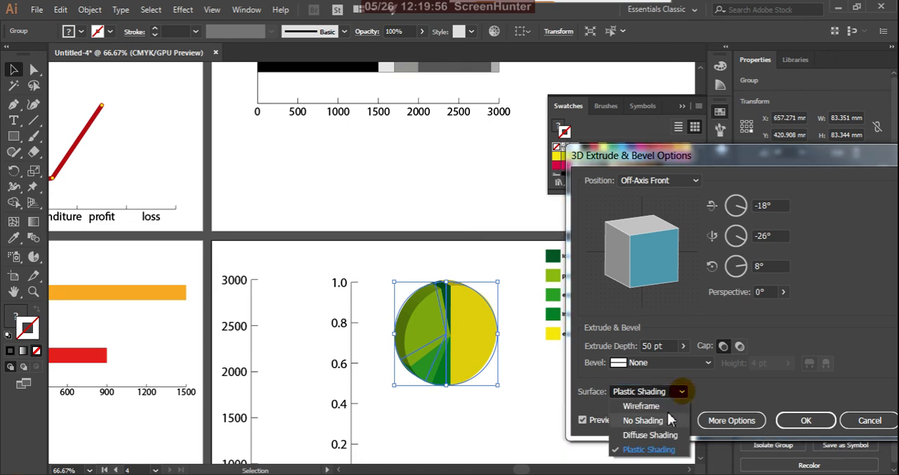
left_click(664, 436)
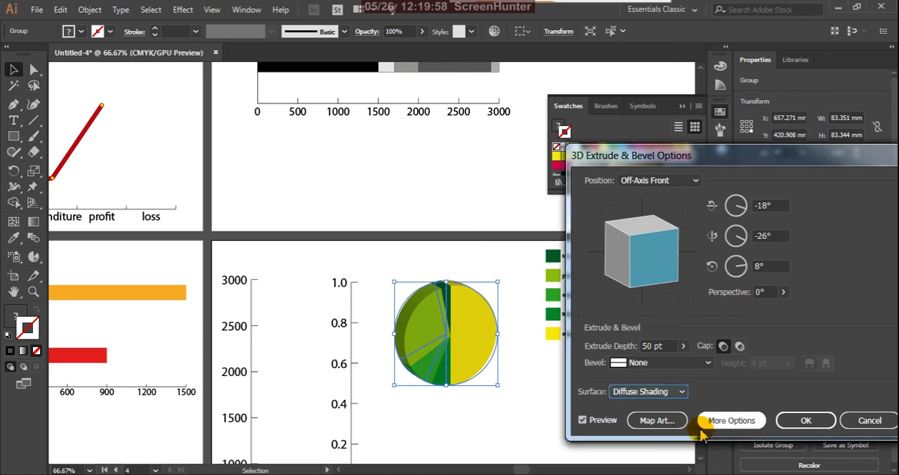
left_click(801, 419)
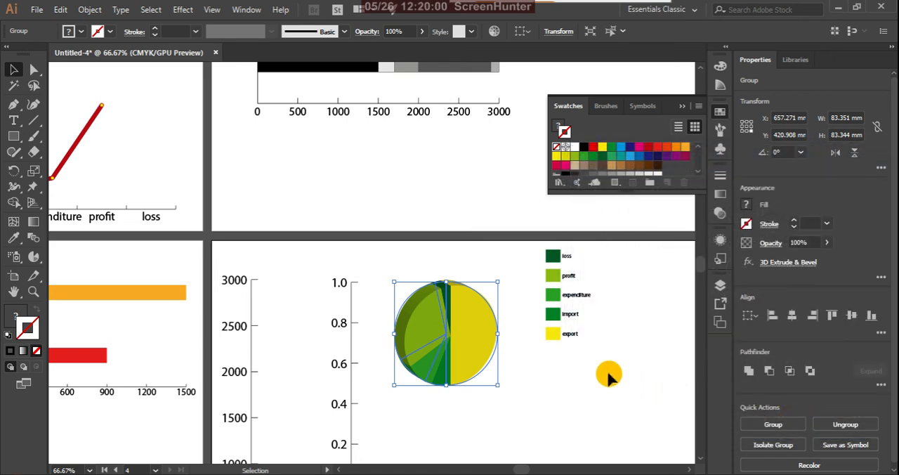
left_click(603, 372)
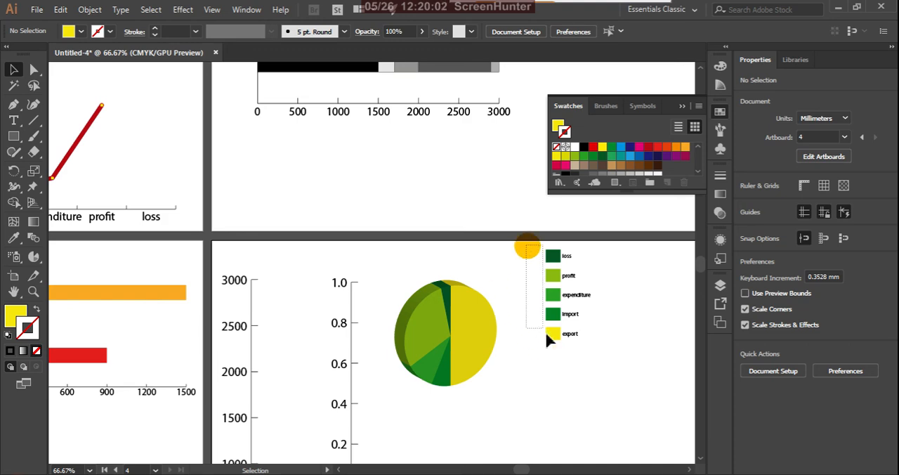
Step: Apply 3D Extrude & Bevel to the grouped legend boxes with Off-Axis Front position, 50 pt depth and Plastic Shading, and deselect them
left_click_drag(547, 334, 553, 348)
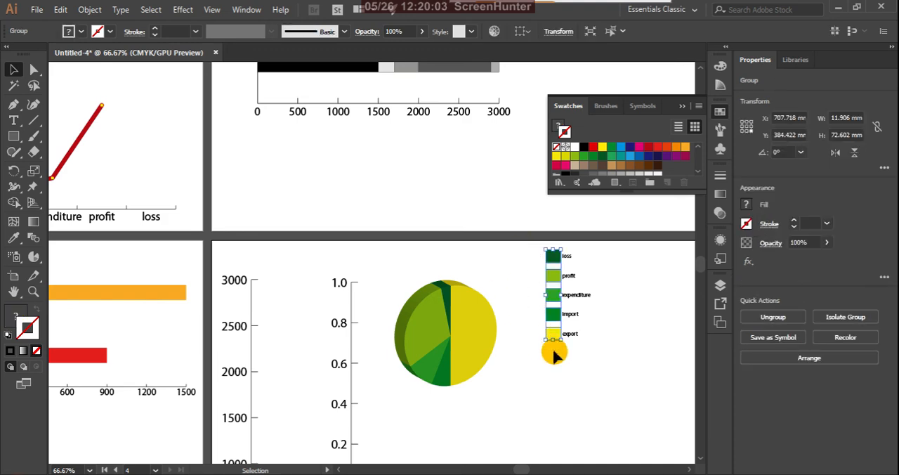
left_click(182, 9)
mouse_move(325, 105)
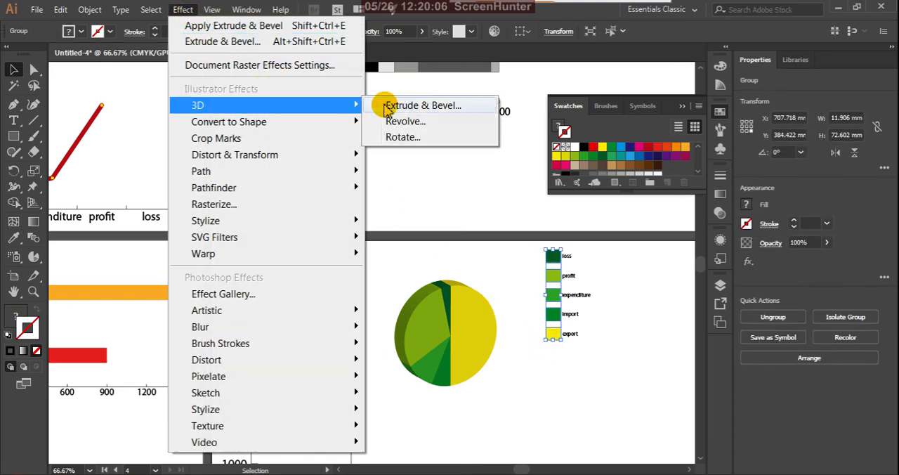
left_click(389, 106)
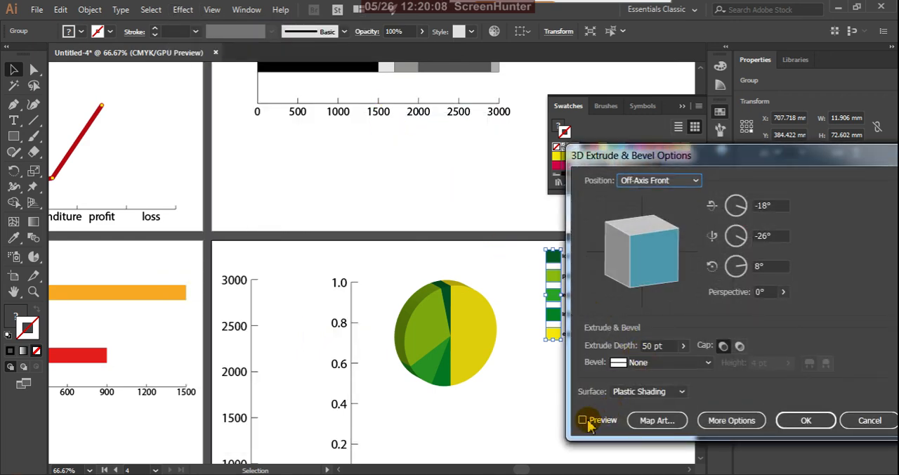
left_click(582, 420)
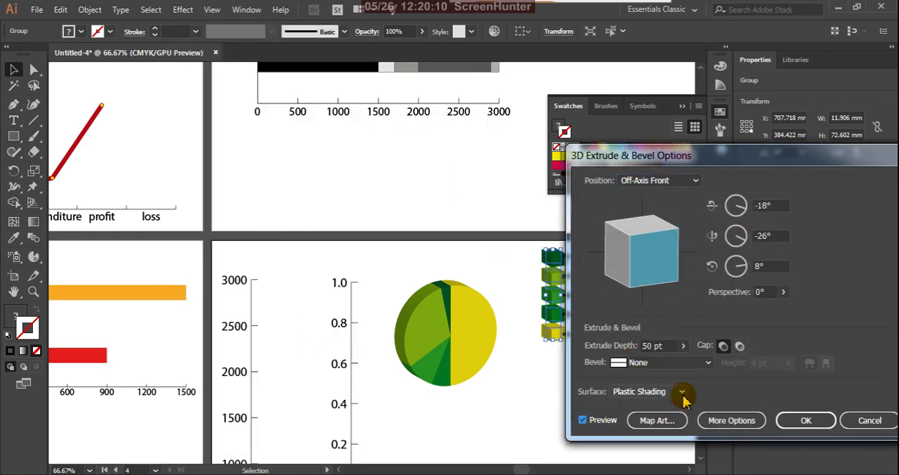
left_click(800, 419)
left_click(559, 412)
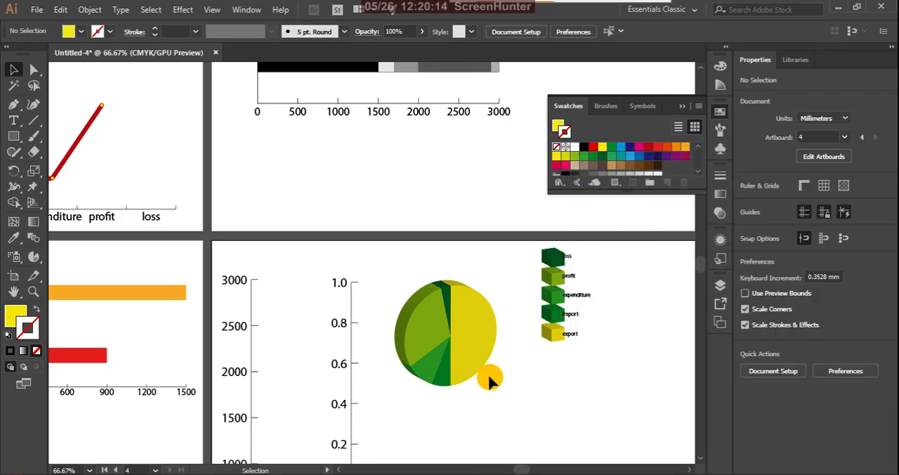
Step: Try adding a second 3D Extrude & Bevel effect with Plastic Shading to the pie, and undo it
left_click(427, 318)
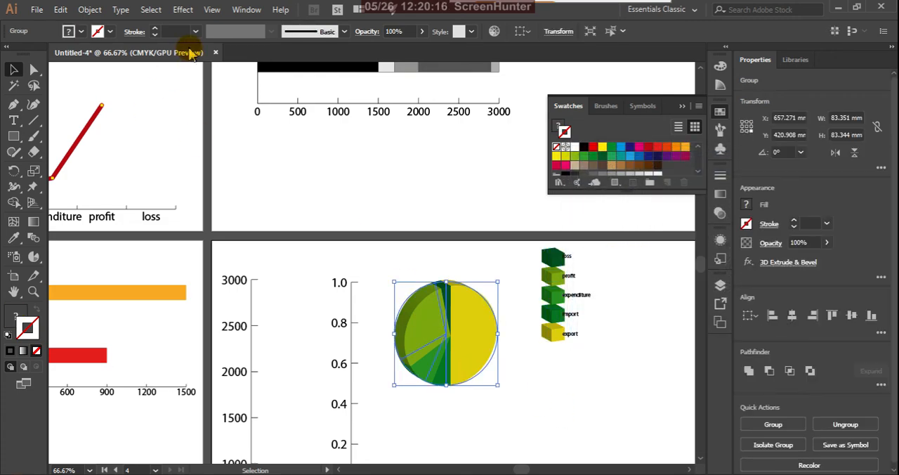
left_click(183, 10)
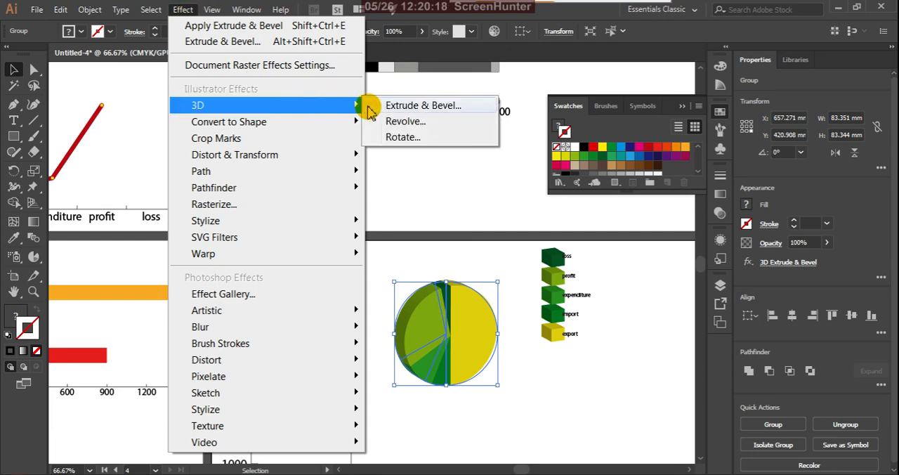
left_click(373, 106)
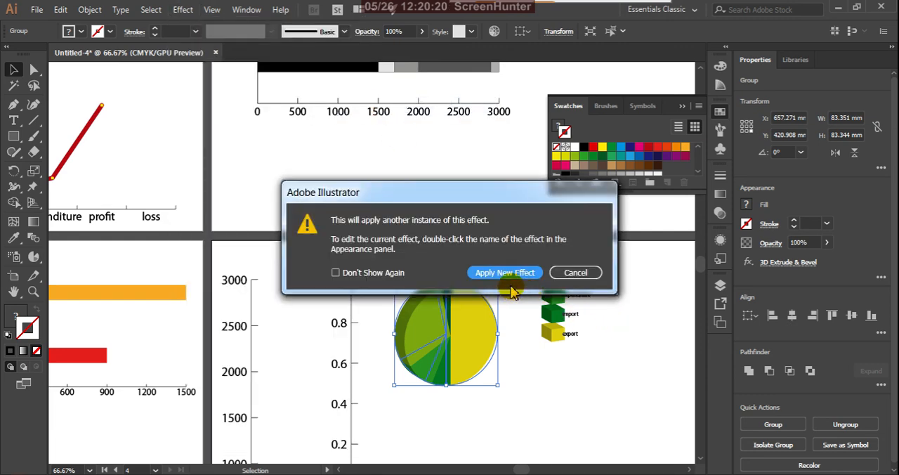
left_click(524, 275)
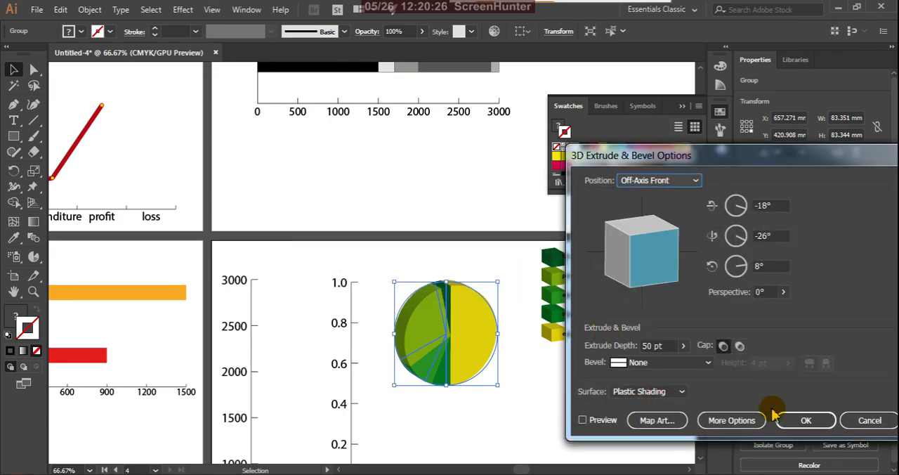
left_click(804, 420)
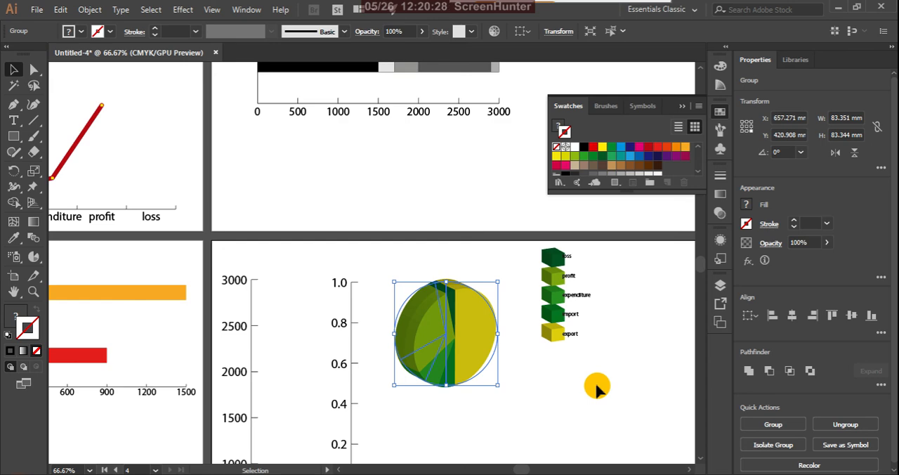
left_click(556, 382)
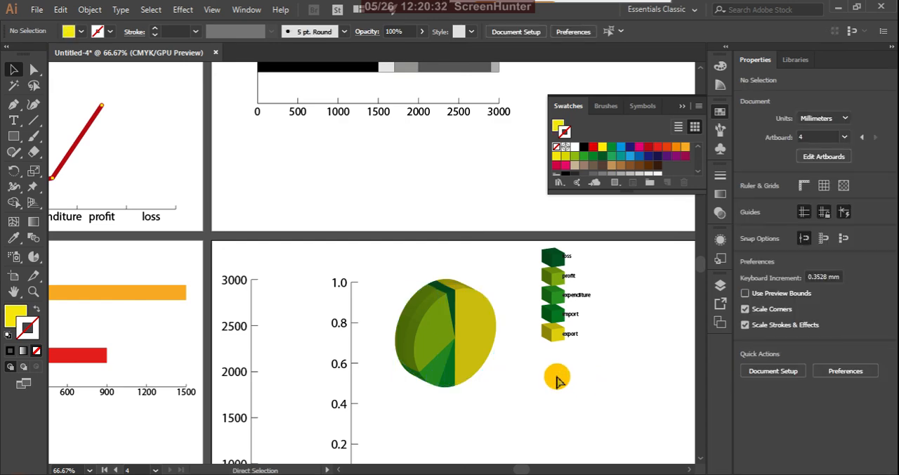
key("ctrl+z")
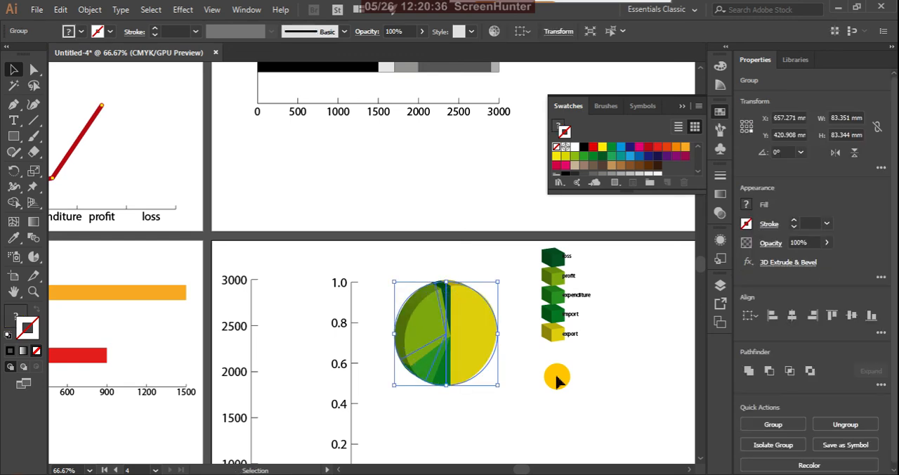
Step: Edit the pie's existing 3D Extrude & Bevel effect to use Plastic Shading as its surface, and deselect the pie
left_click(721, 239)
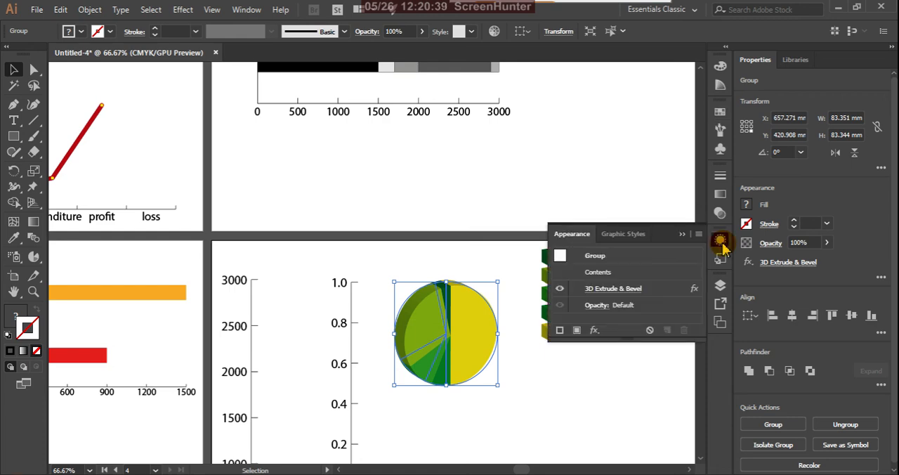
left_click(606, 289)
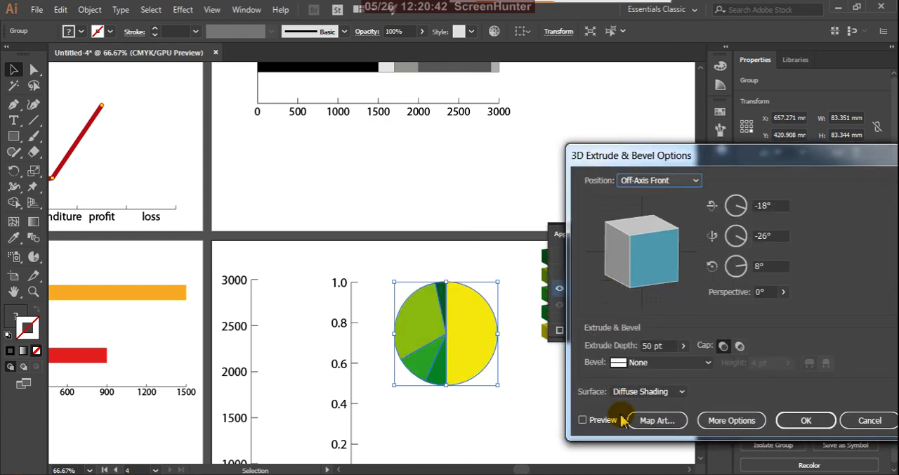
left_click(679, 391)
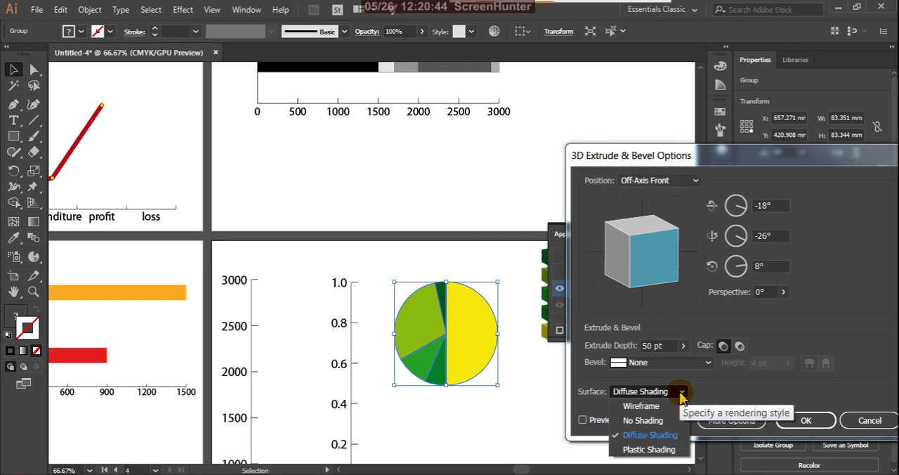
left_click(660, 449)
left_click(582, 420)
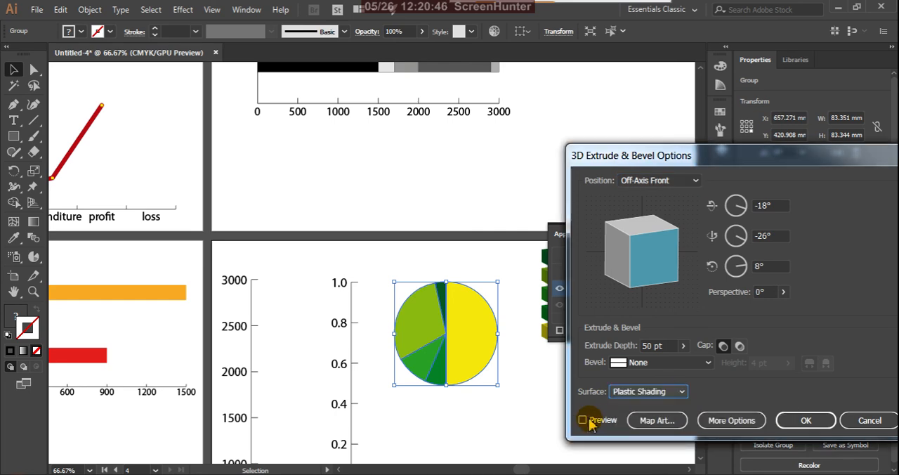
left_click(803, 419)
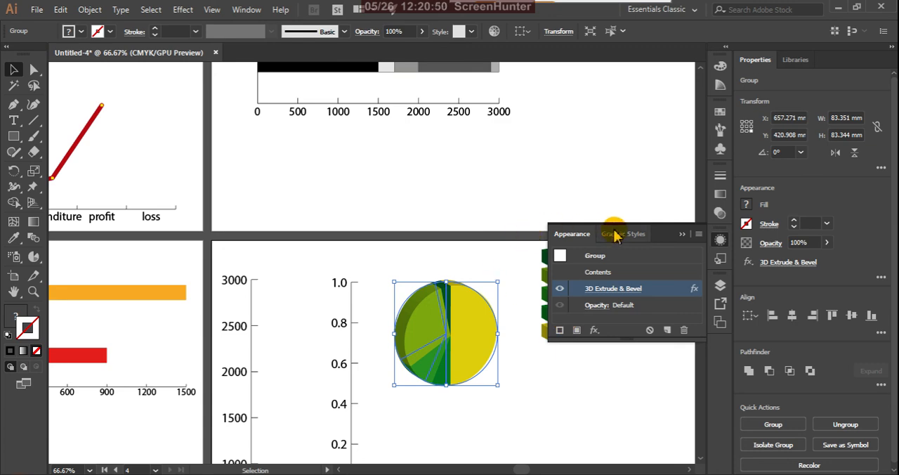
left_click(682, 234)
left_click(549, 180)
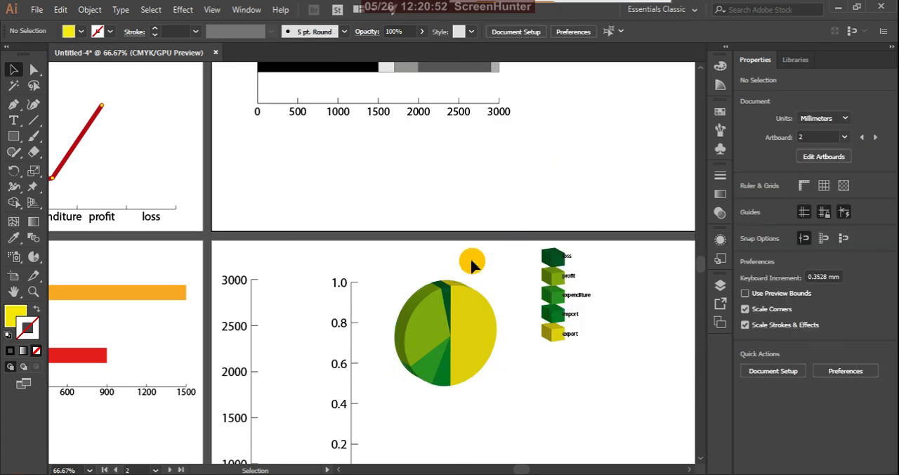
Step: Draw a small radar graph with the Radar Graph tool in the empty area below the stacked bar graph
scroll(444, 281, "down", 3, "alt")
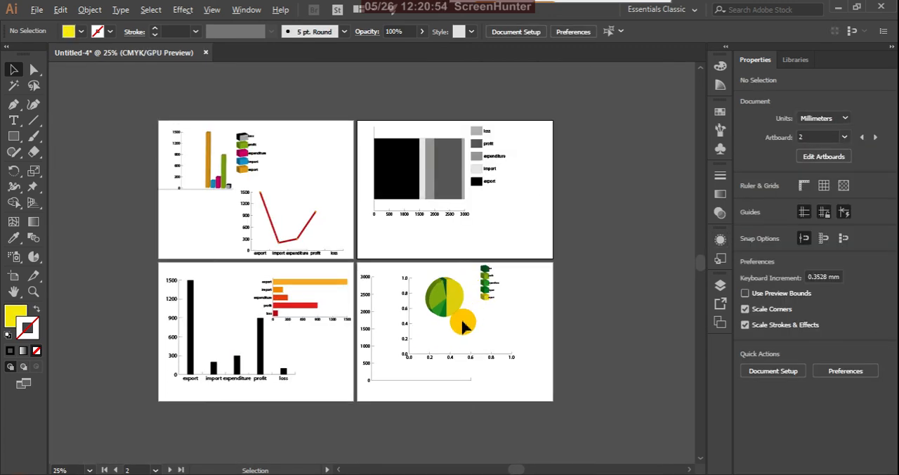
left_click(35, 257)
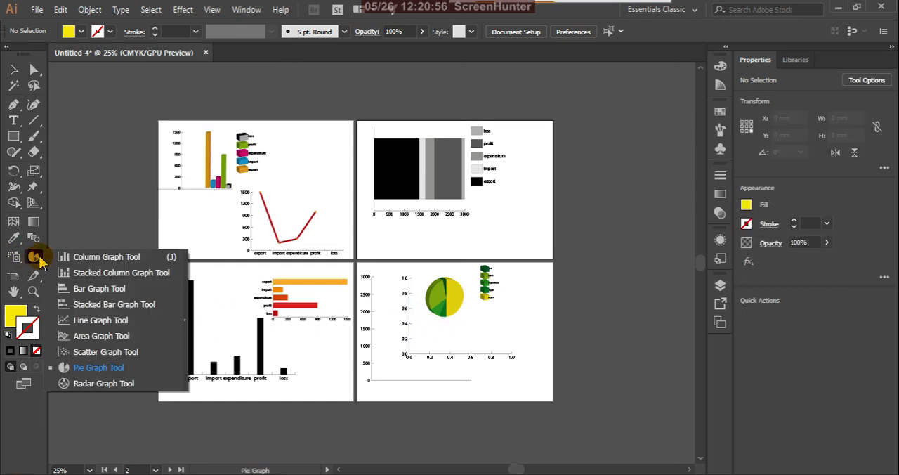
left_click(112, 382)
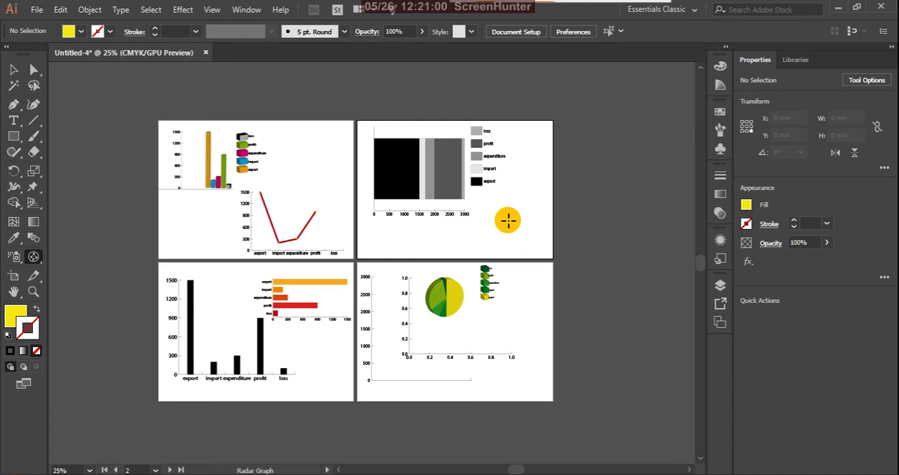
scroll(503, 219, "up", 2, "alt")
left_click_drag(390, 229, 588, 286)
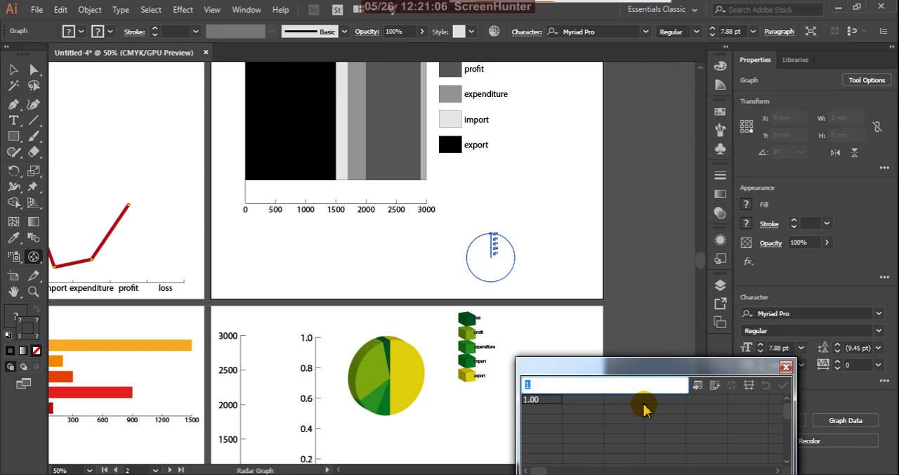
Step: Paste the export, import, expenditure, profit and loss data into the radar graph, transpose its rows and columns, and apply it
type("export\t1500 import\t200 expenditure\t300 profit\t900 loss\t100")
left_click(714, 385)
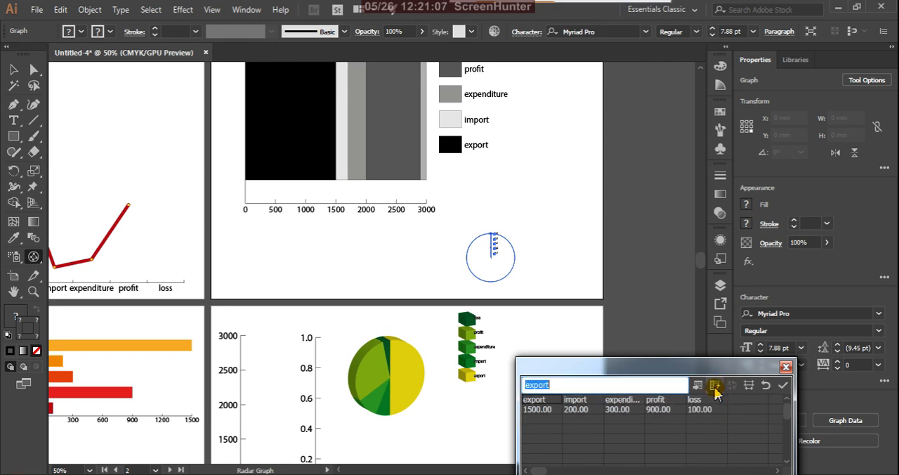
left_click(782, 387)
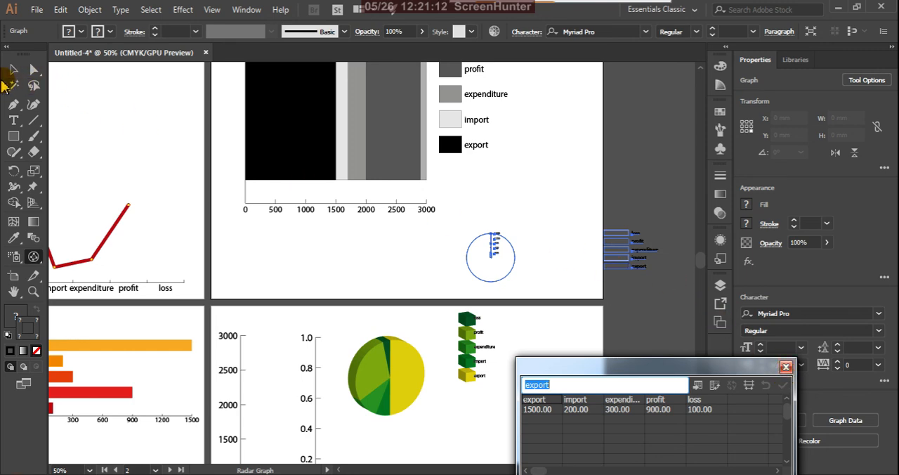
Step: Move the radar graph beneath the middle of the stacked bar graph so its legend fits on the artboard, and close the graph data window
left_click(14, 71)
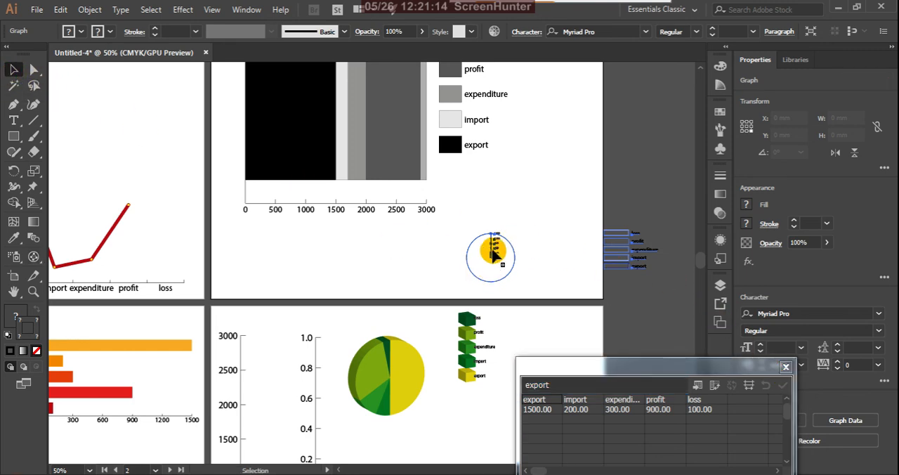
left_click_drag(494, 247, 365, 251)
left_click_drag(334, 248, 334, 247)
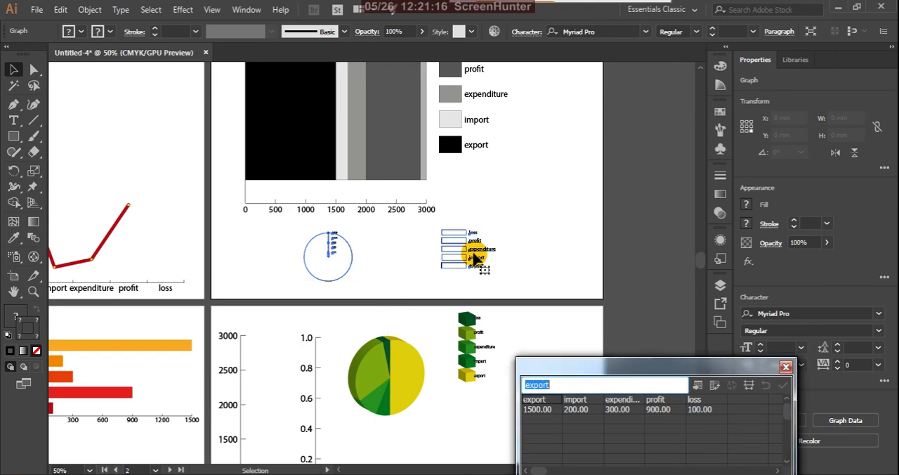
left_click(509, 240)
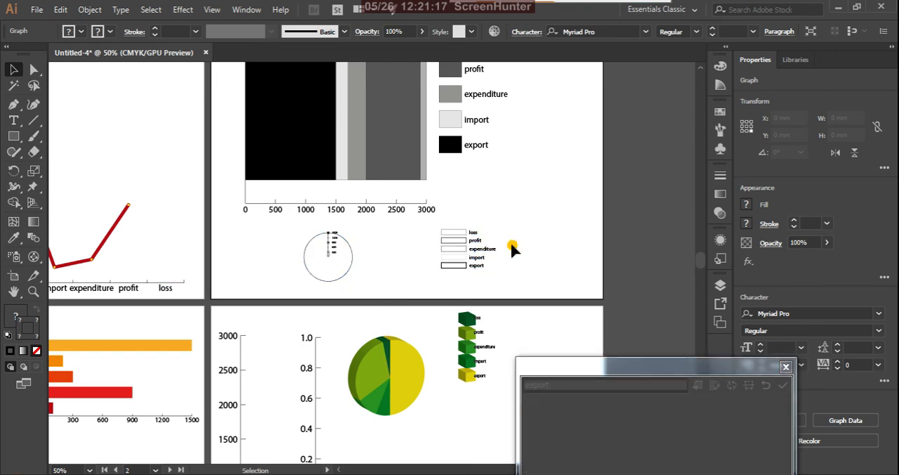
left_click(786, 367)
scroll(460, 232, "up", 2)
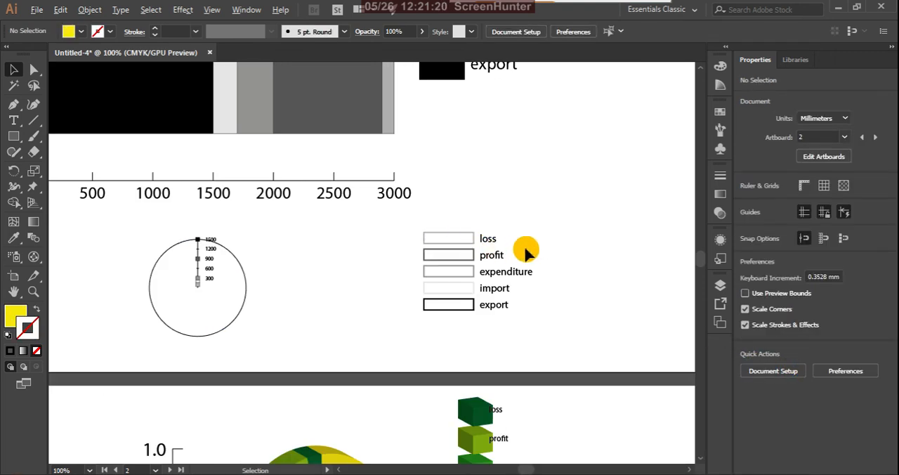
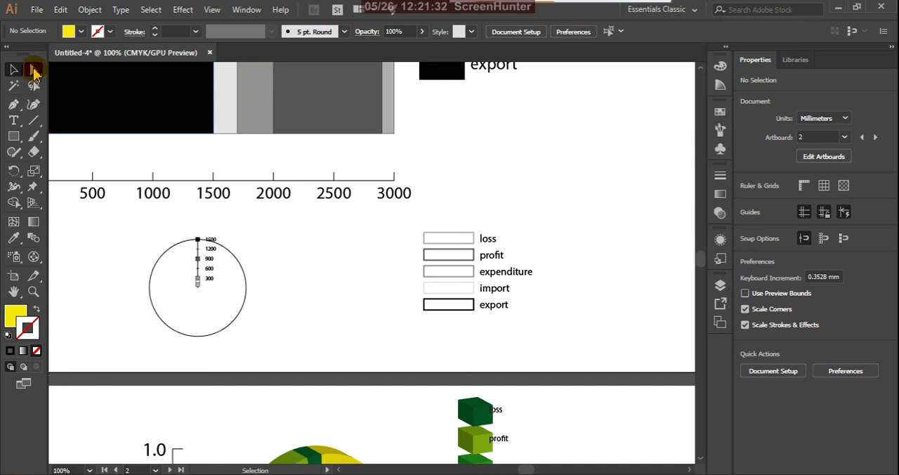
Step: Fill the export box in the radar graph's legend with golden yellow from the Color Guide, leaving it without a stroke
left_click(34, 69)
left_click(462, 309)
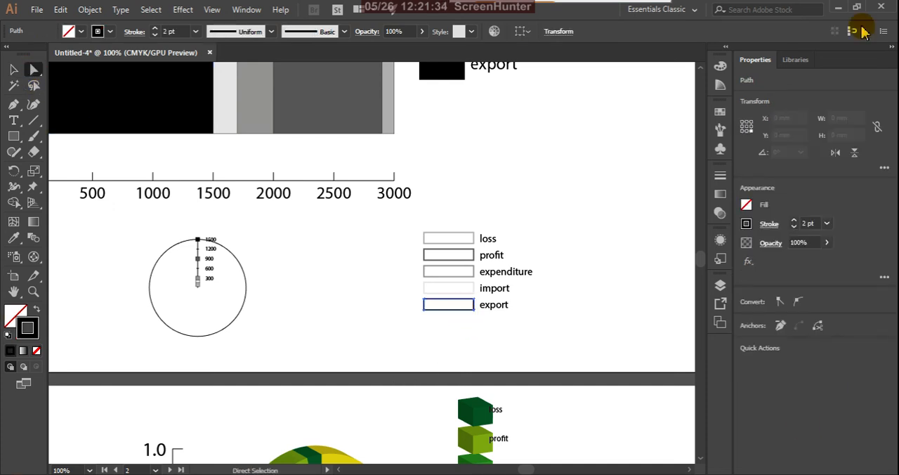
left_click(720, 86)
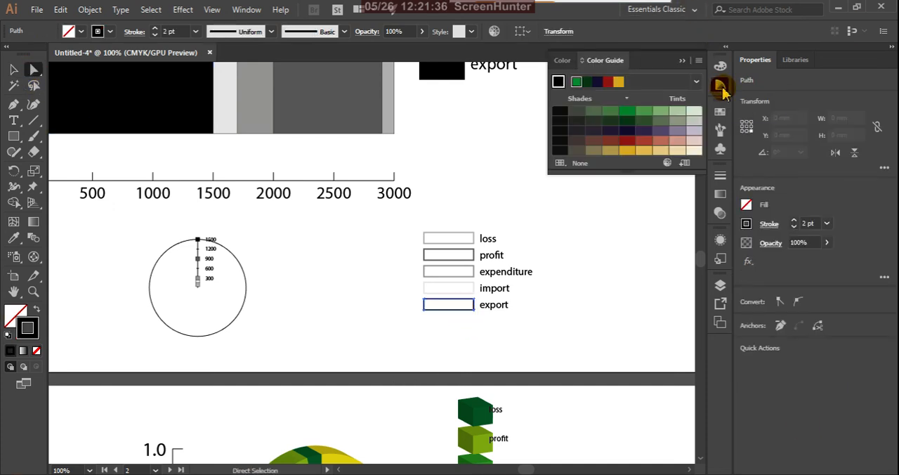
left_click(627, 152)
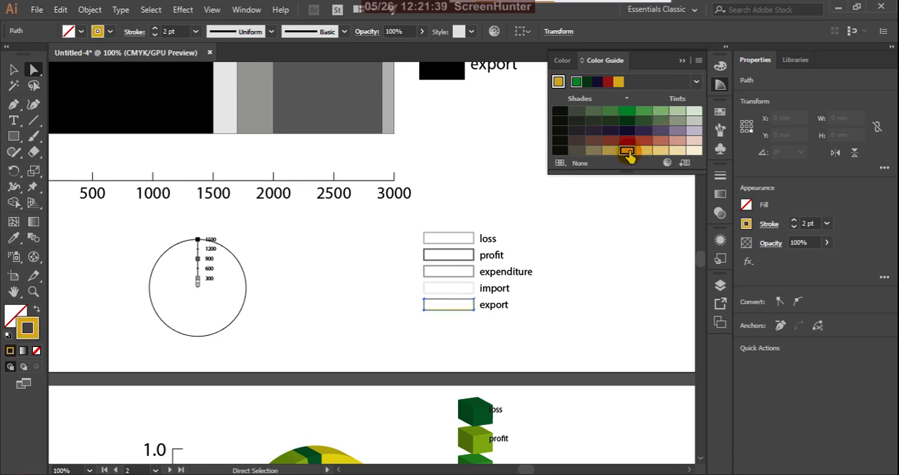
left_click(36, 308)
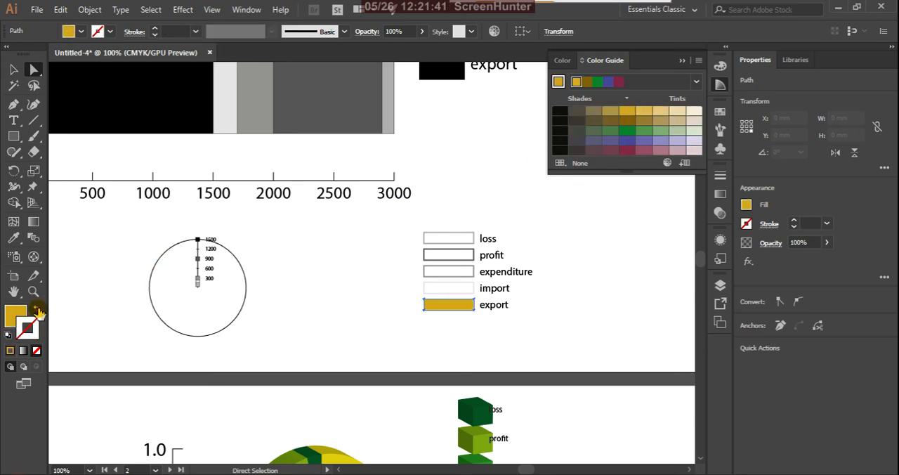
Step: Fill the import legend box with a muted plum pink from the Color Guide, without a stroke
left_click(470, 296)
left_click(471, 291)
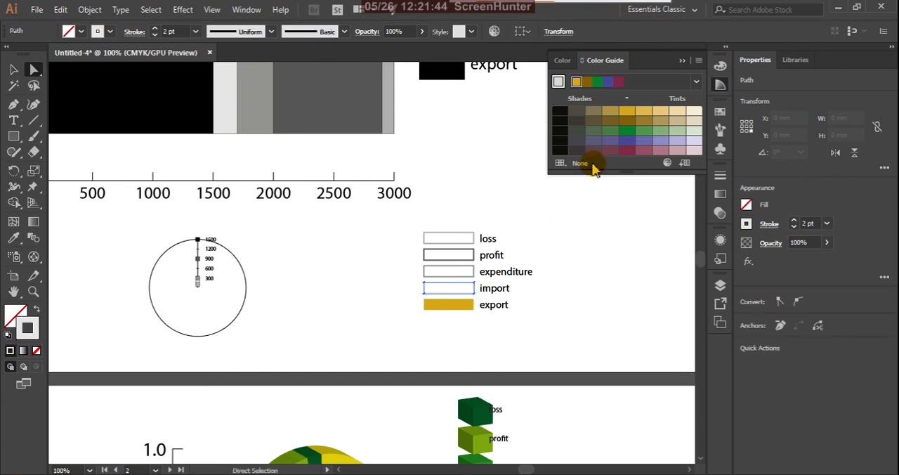
left_click(644, 152)
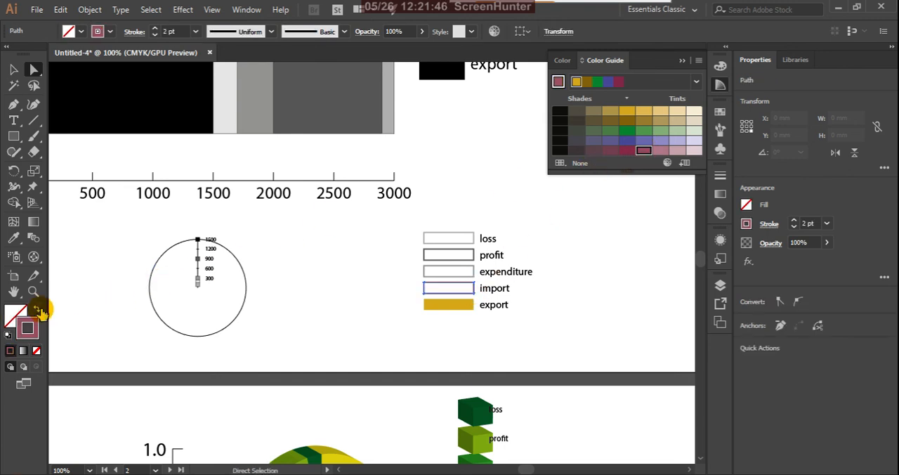
left_click(37, 308)
Step: Fill the expenditure legend box with a muted dark green from the Color Guide, without a stroke
left_click(456, 278)
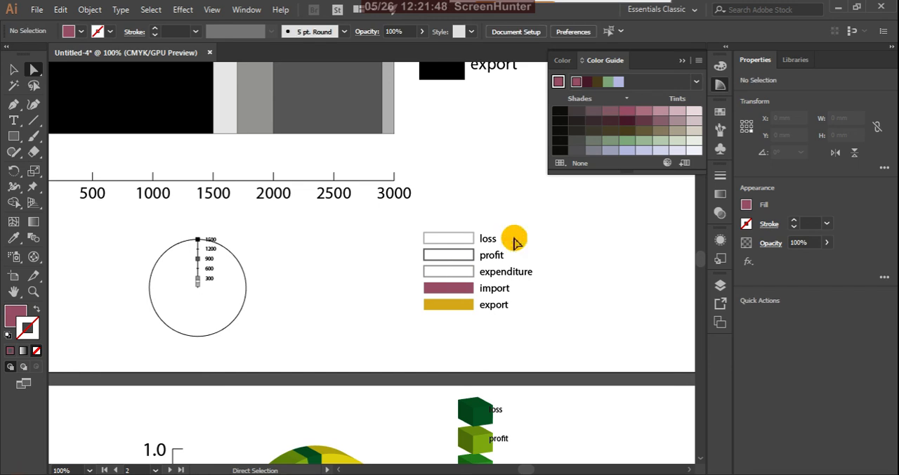
left_click(626, 142)
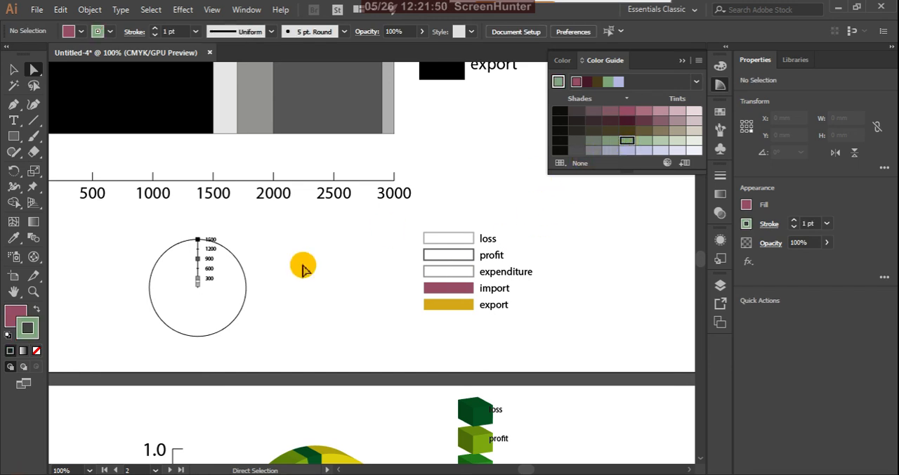
left_click(39, 309)
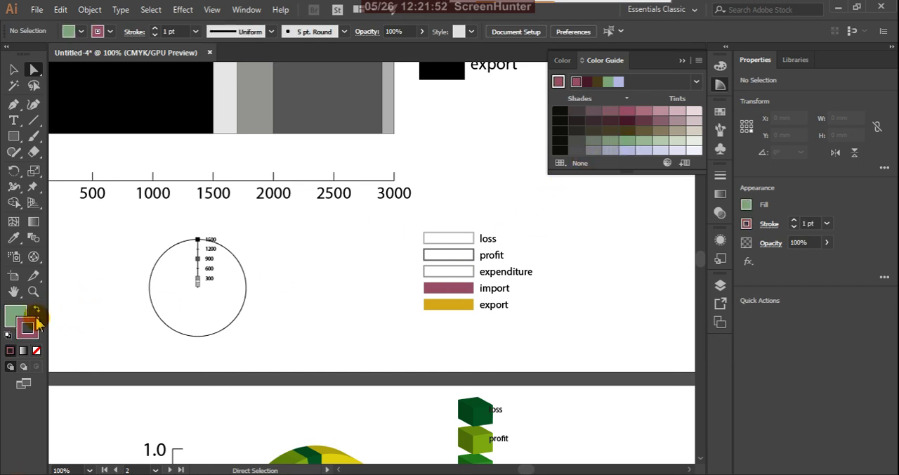
left_click(39, 311)
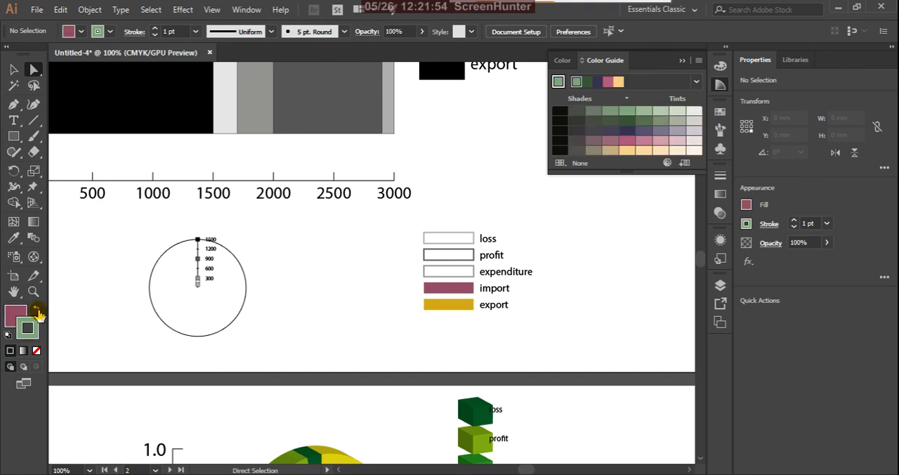
left_click(471, 277)
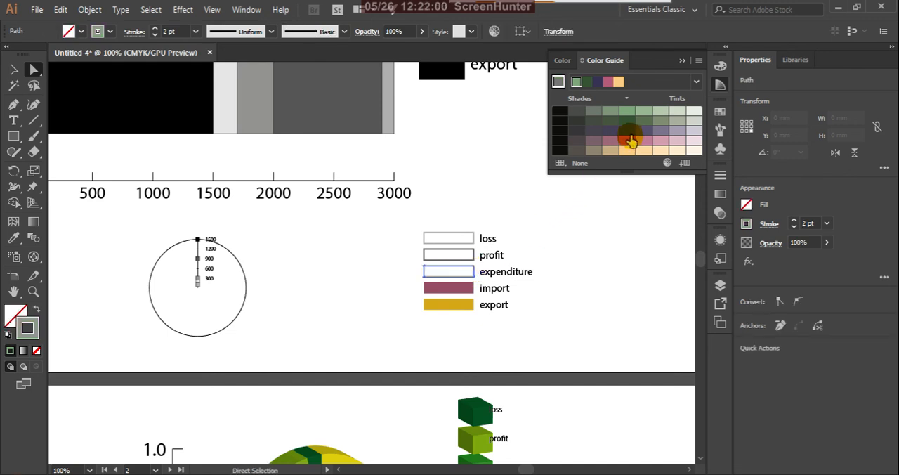
left_click(645, 122)
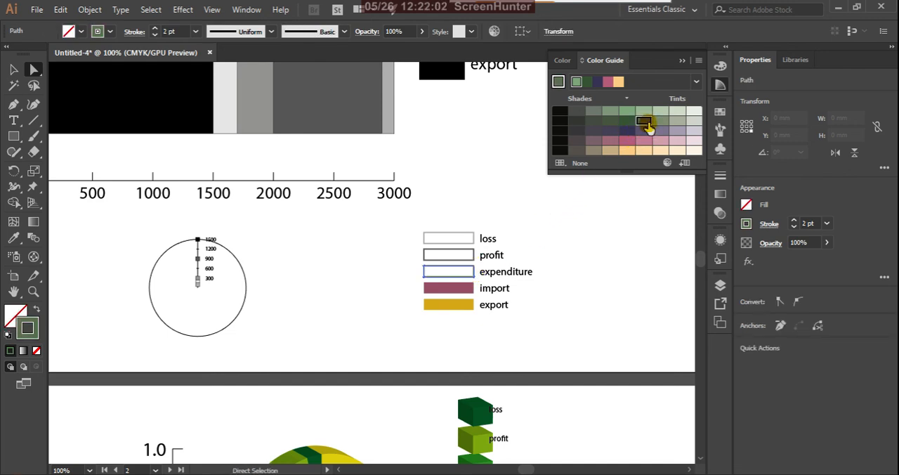
left_click(40, 309)
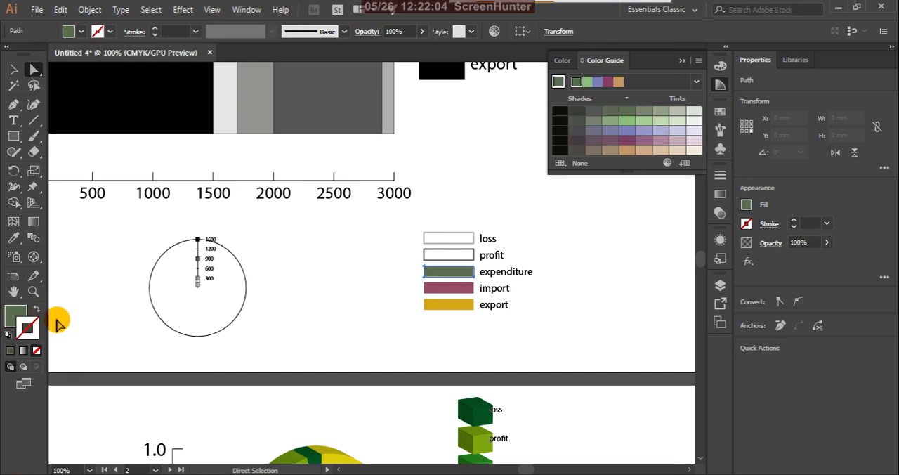
Step: Enlarge the Color Guide and switch its harmony rule to High Contrast 4
left_click(457, 257)
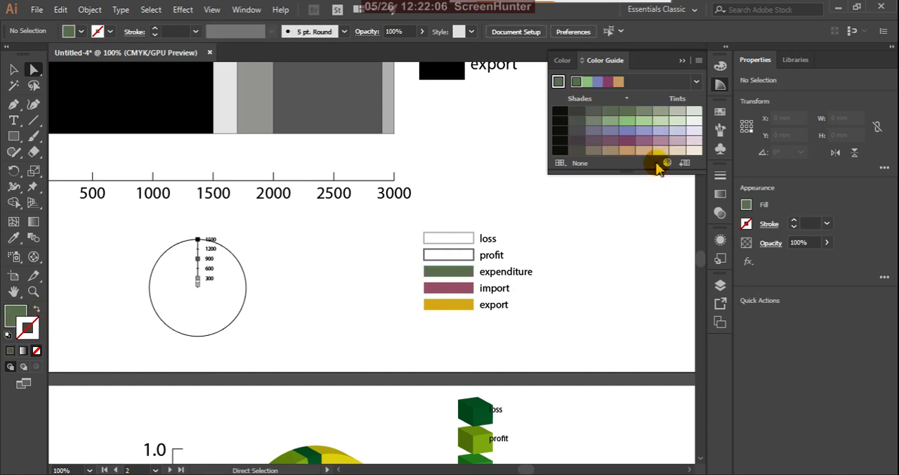
left_click(600, 86)
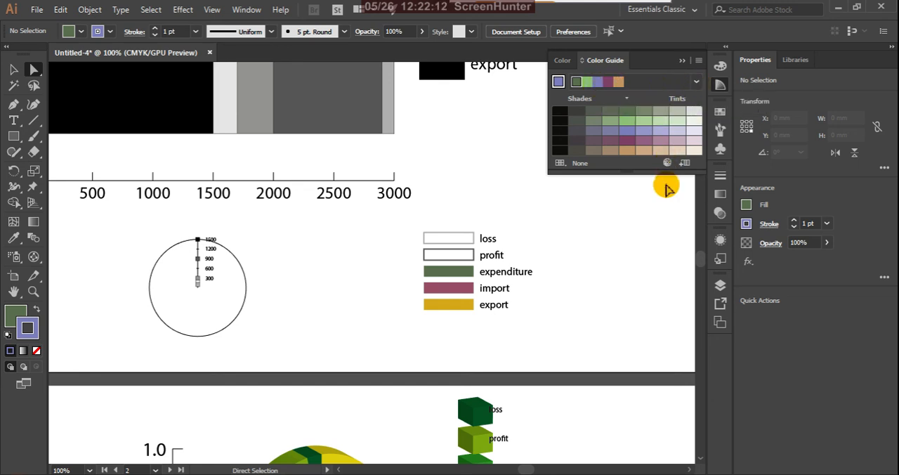
left_click_drag(660, 174, 672, 236)
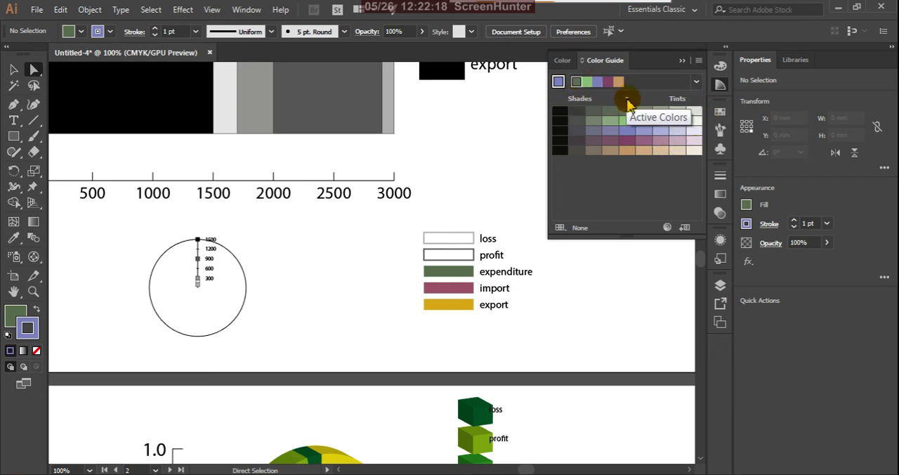
left_click(695, 82)
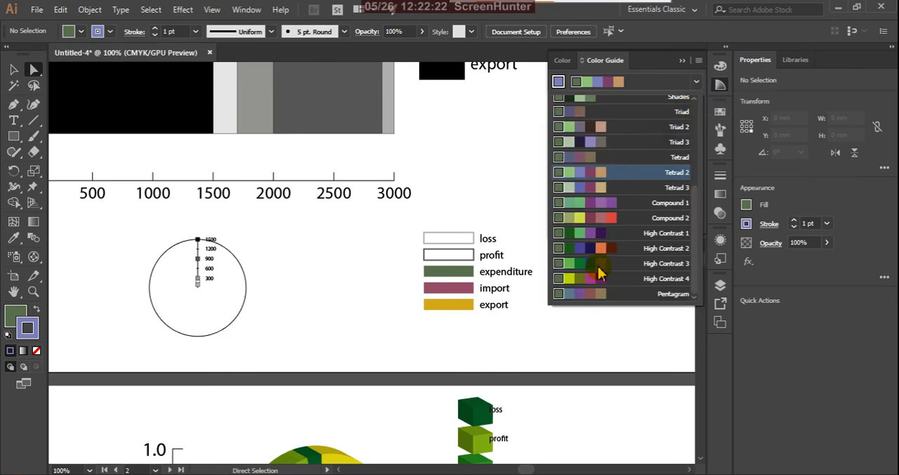
left_click(473, 257)
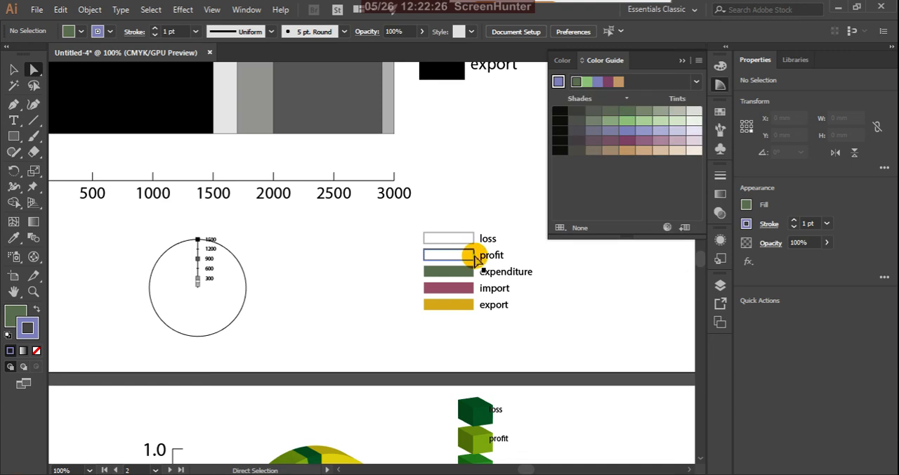
left_click(696, 82)
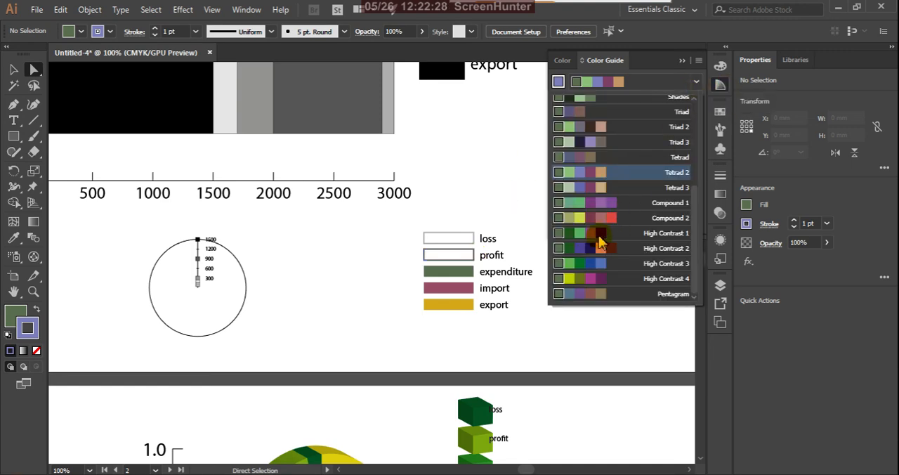
left_click(575, 279)
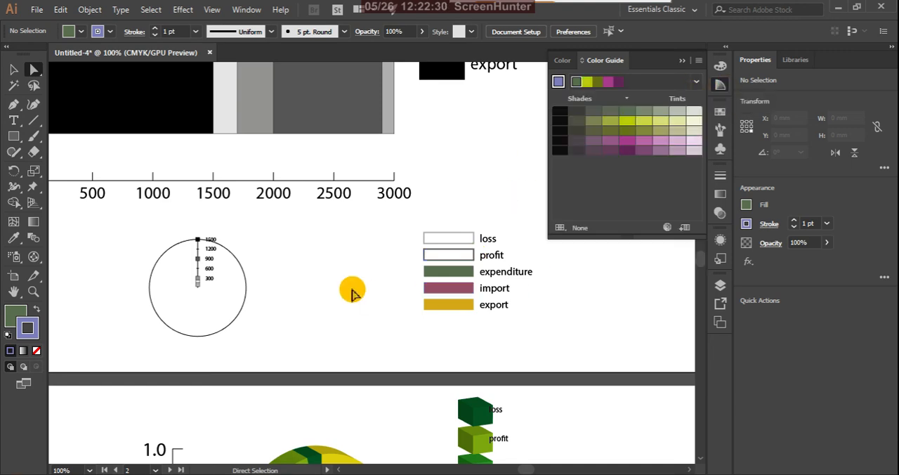
Step: Fill the profit legend box with the lime green of the High Contrast 4 harmony, without a stroke
left_click(474, 262)
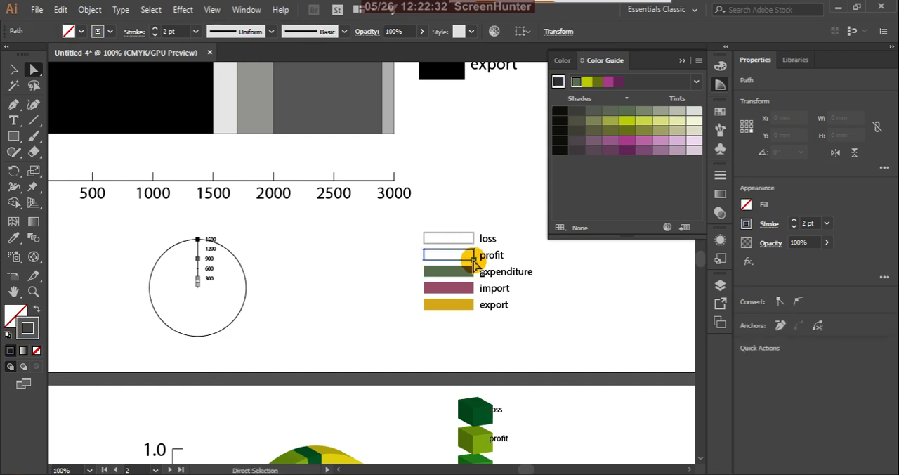
left_click(627, 120)
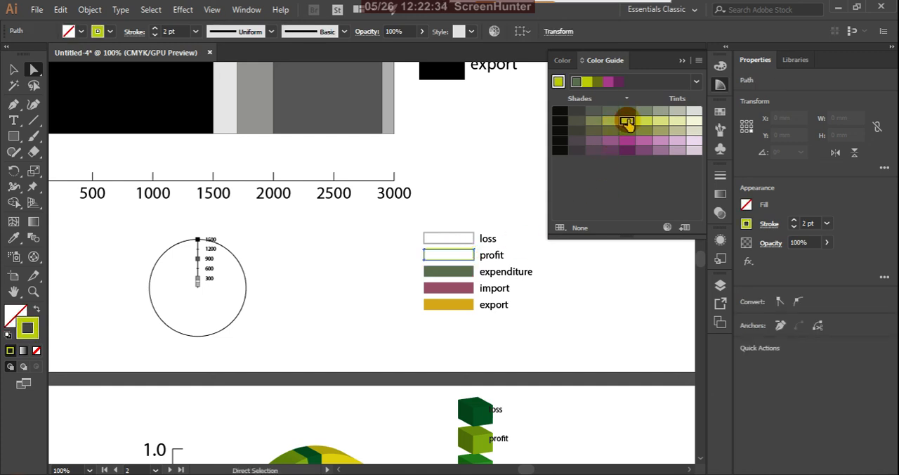
left_click(39, 312)
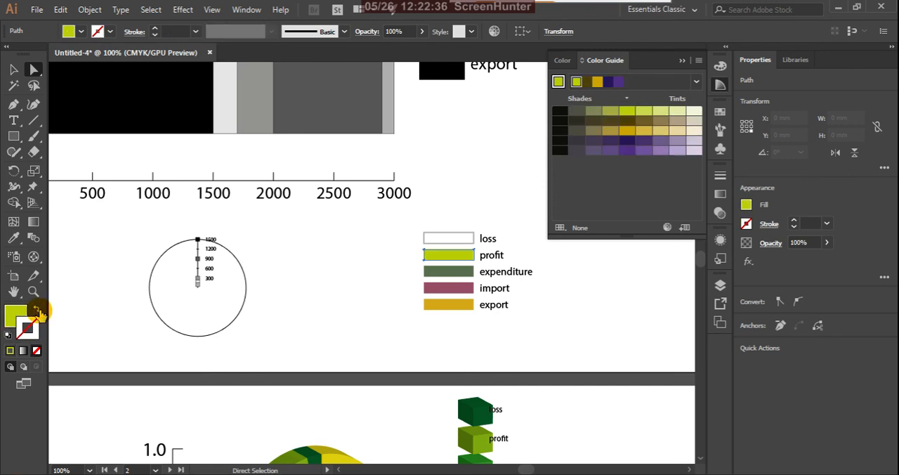
Step: Switch the color harmony to Triad and fill the loss legend box with its red, without a stroke
left_click(466, 239)
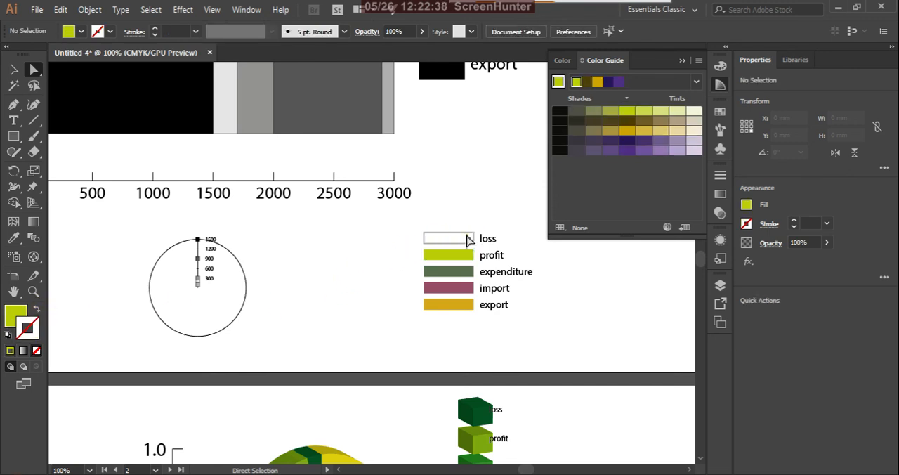
left_click(469, 238)
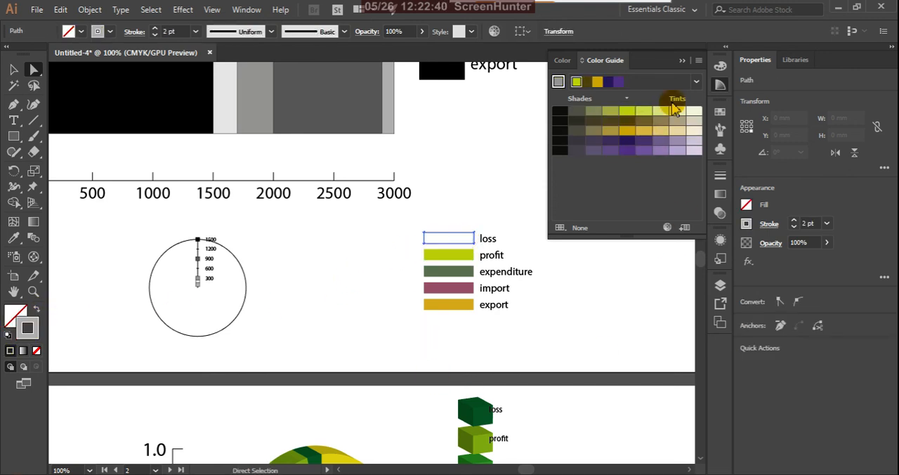
left_click(696, 82)
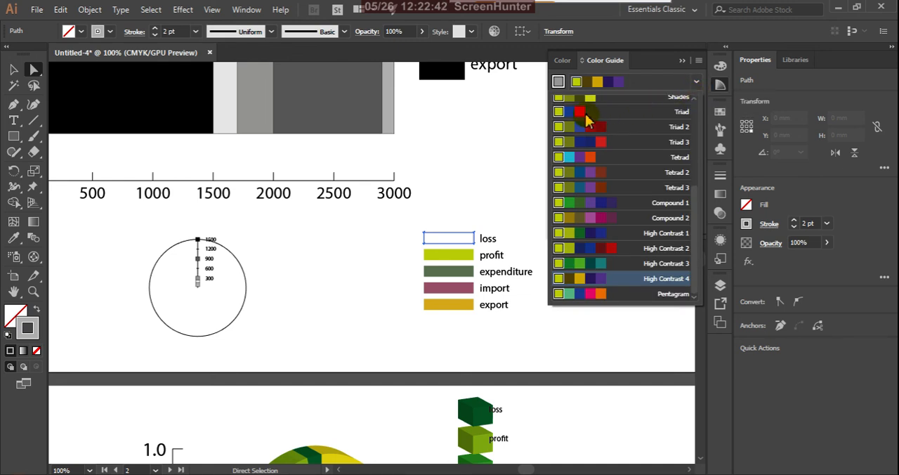
left_click(586, 115)
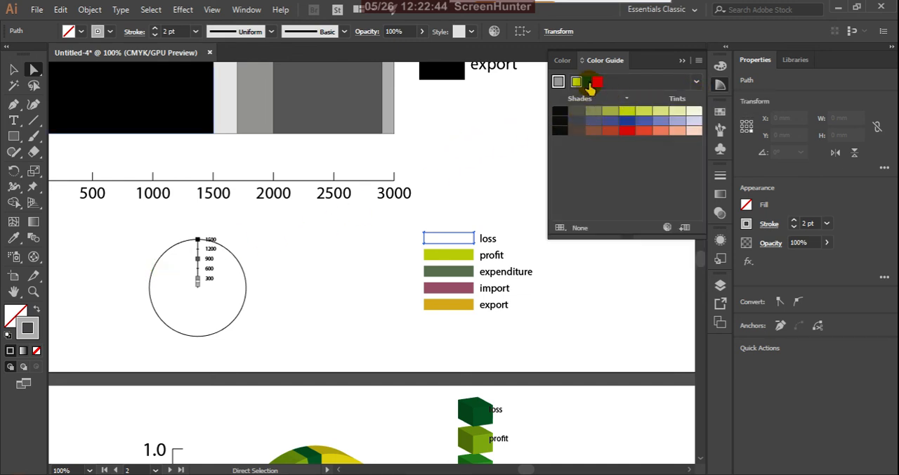
left_click(602, 85)
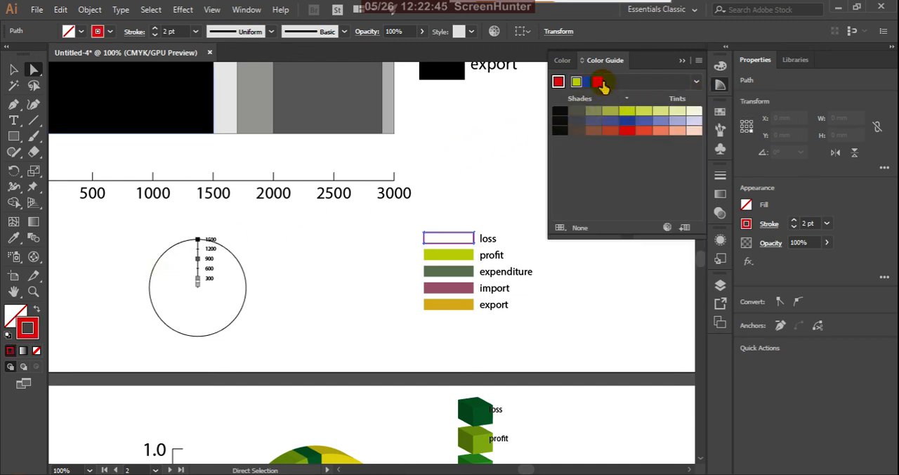
left_click(37, 311)
left_click(328, 263)
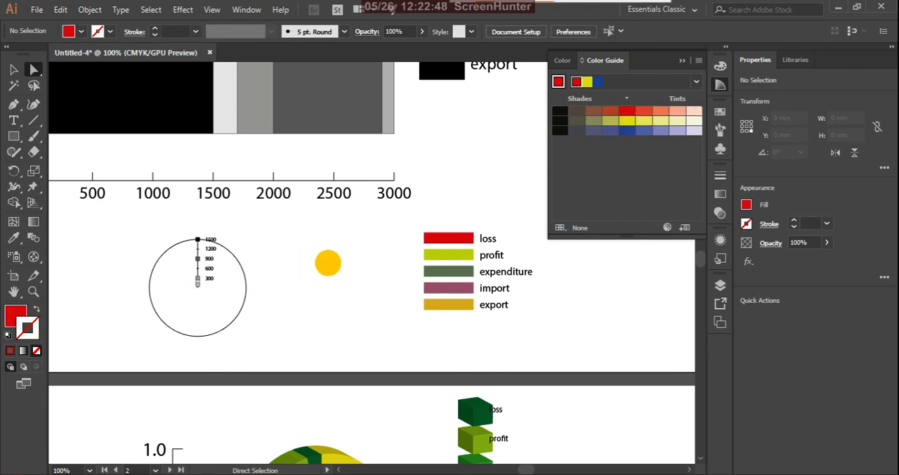
Step: Give the radar graph's circle a yellow fill and a red stroke using the Color Guide, and reselect the circle
left_click(246, 279)
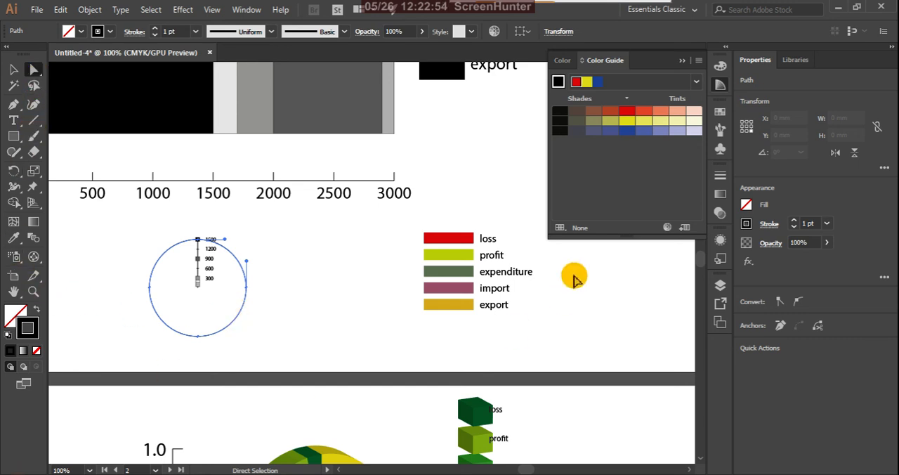
left_click(628, 114)
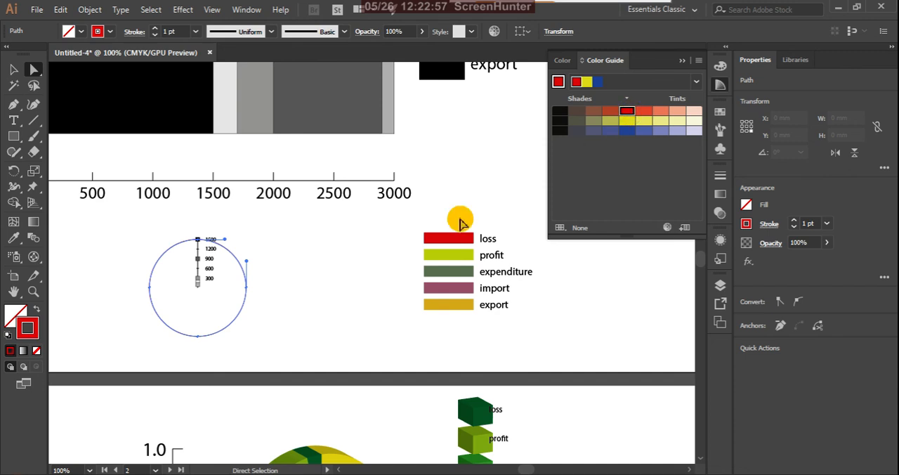
left_click(37, 312)
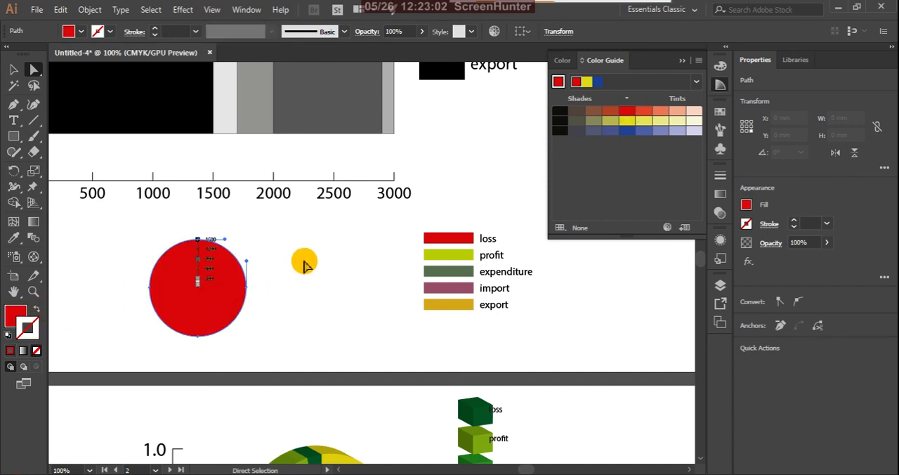
left_click(626, 121)
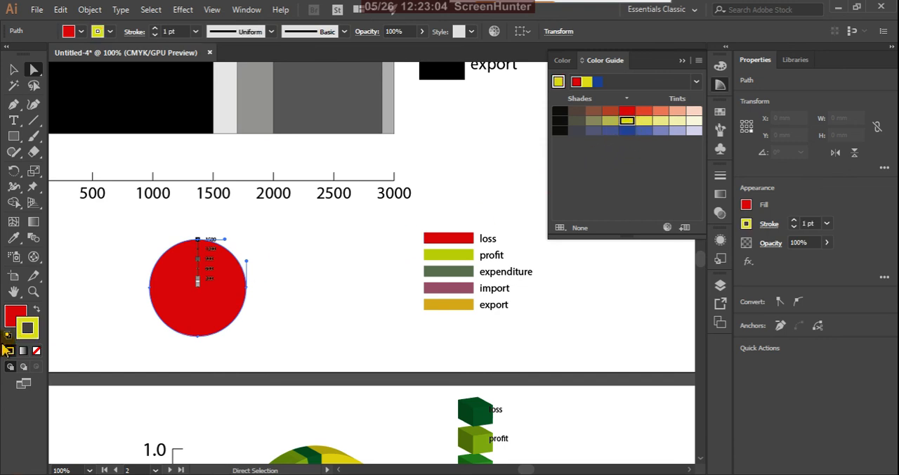
left_click(39, 311)
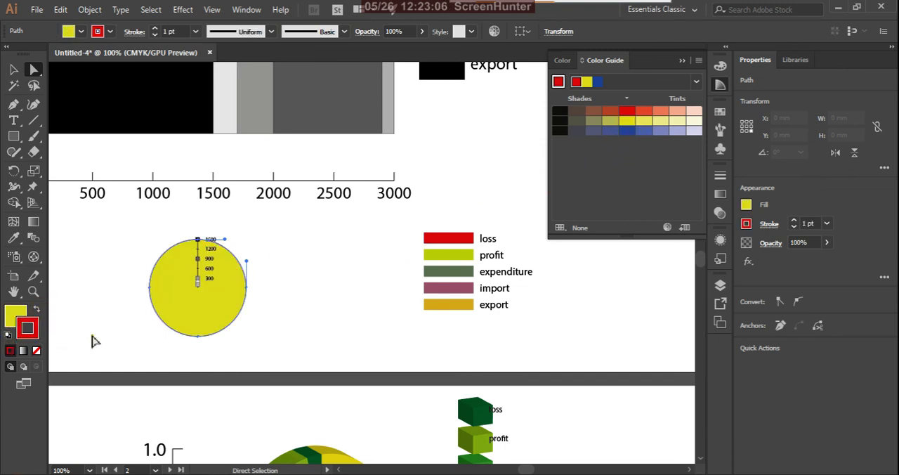
left_click(325, 351)
left_click(239, 313)
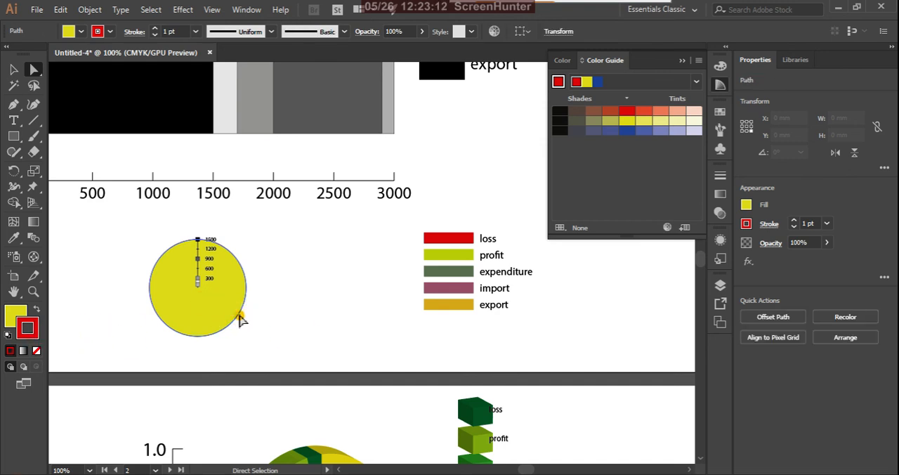
Step: Remove the radar graph circle's stroke and apply 3D Extrude & Bevel with Off-Axis Front position and 50 pt depth
left_click(36, 351)
left_click(134, 340)
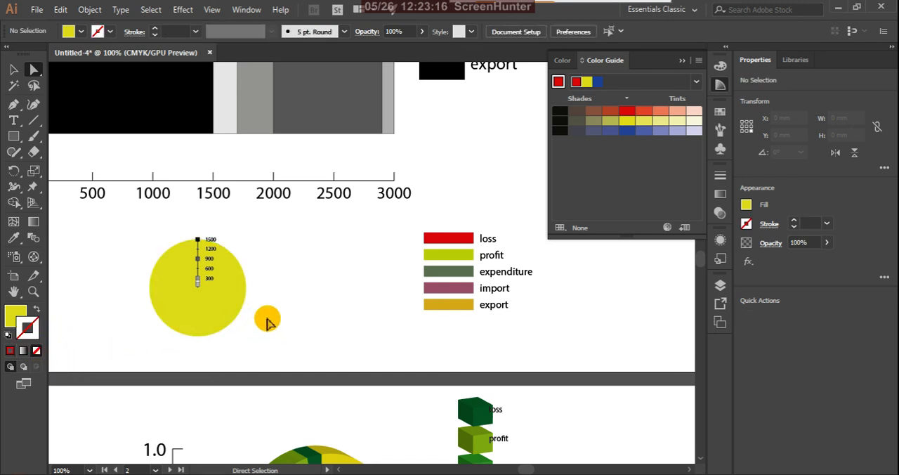
left_click(220, 301)
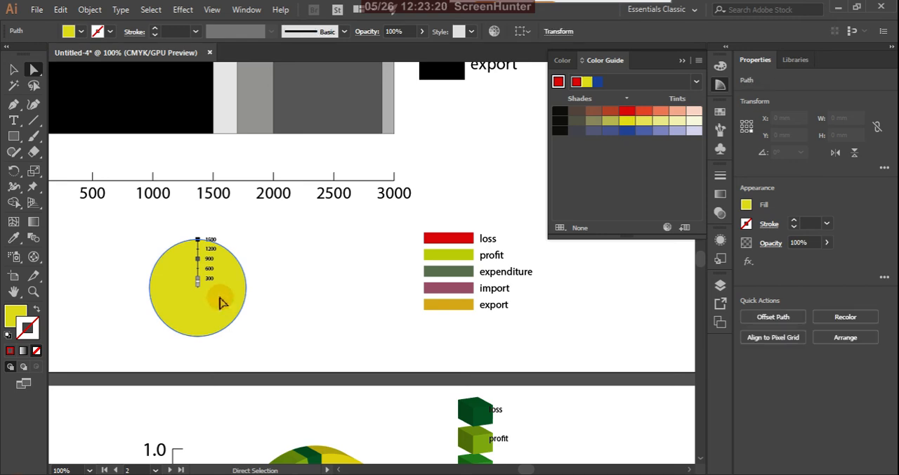
left_click(183, 10)
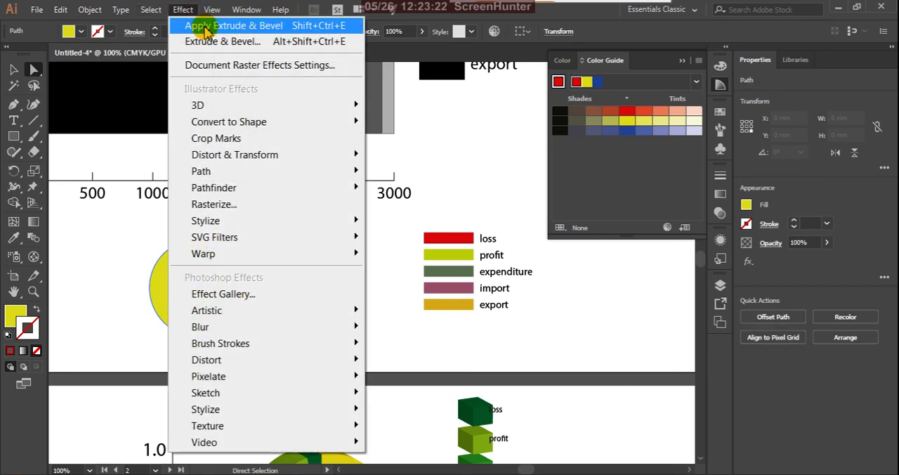
mouse_move(353, 105)
left_click(388, 105)
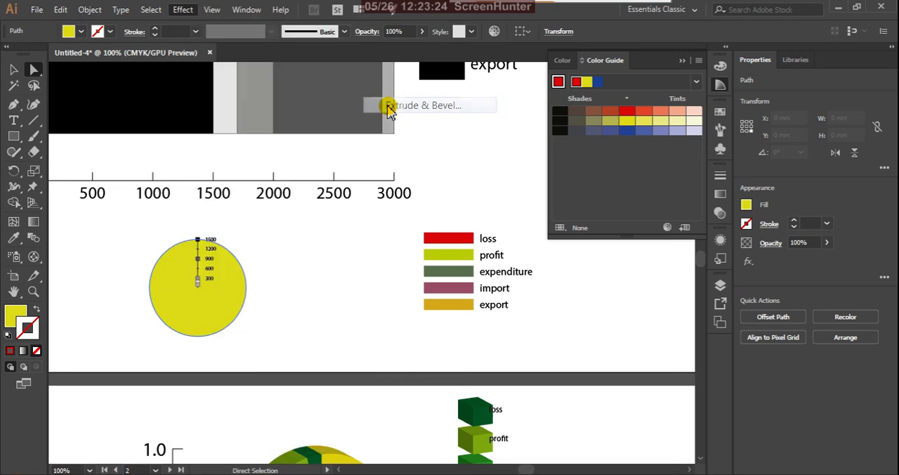
left_click(581, 419)
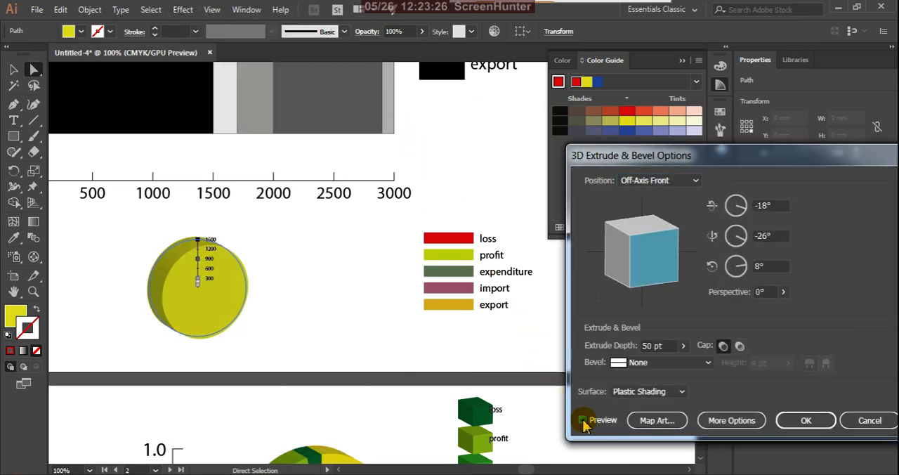
left_click(806, 419)
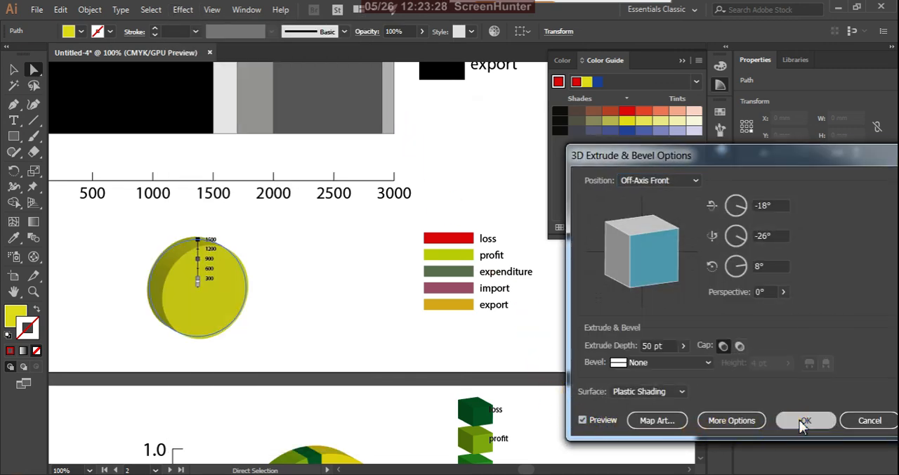
left_click(321, 271)
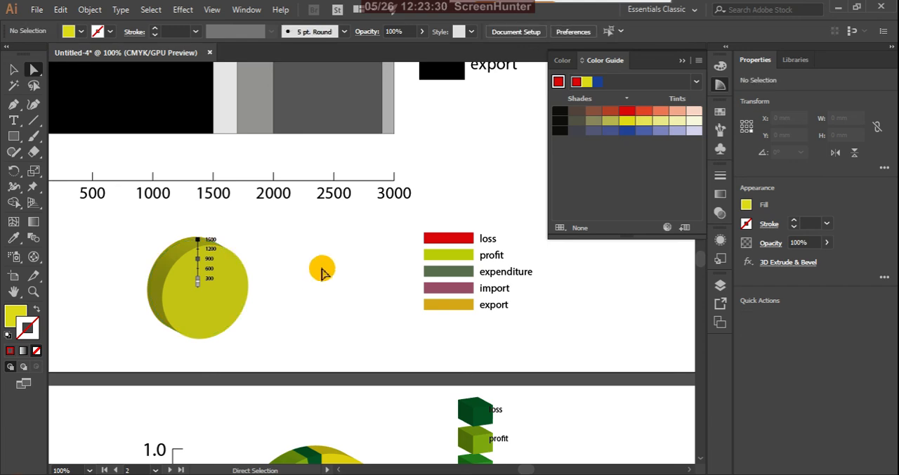
Step: Make Column Graph the current graph tool again, collapse the Color Guide, and return to the Selection tool
scroll(399, 287, "down", 5)
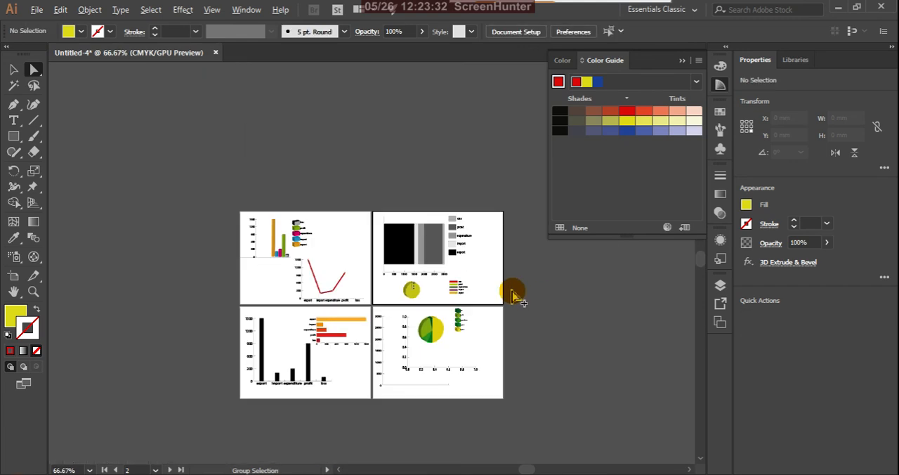
left_click(13, 69)
scroll(353, 344, "up", 1)
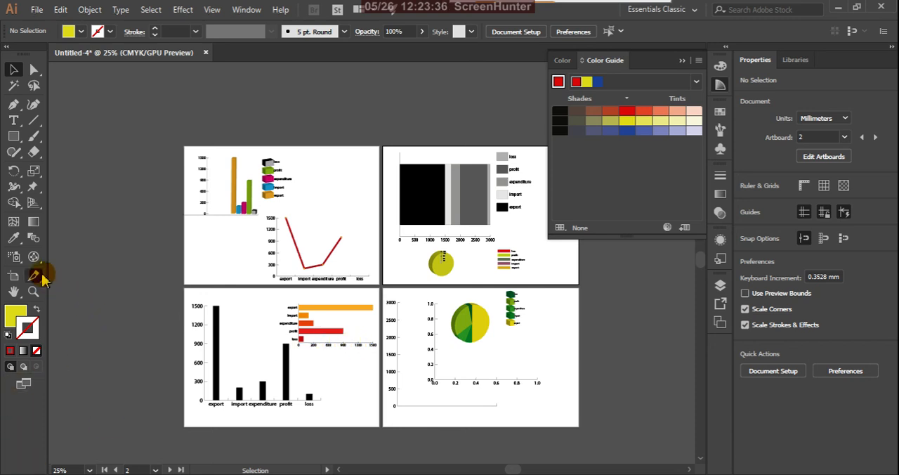
left_click_drag(38, 259, 60, 257)
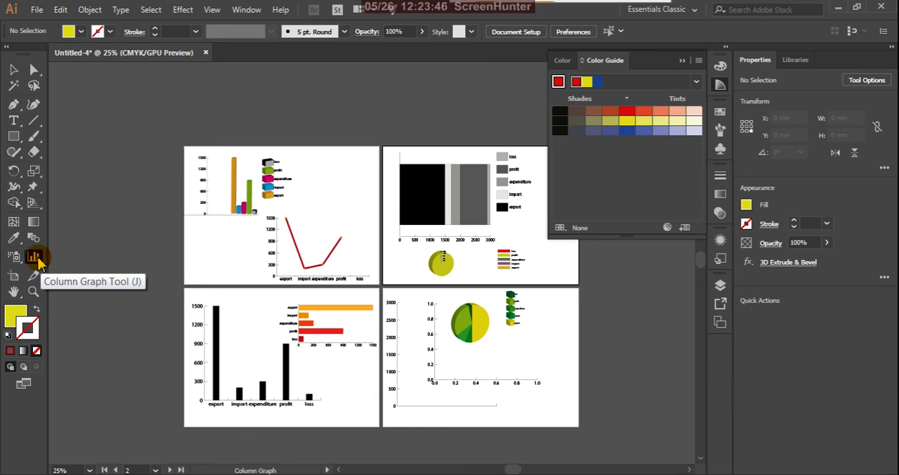
left_click(681, 62)
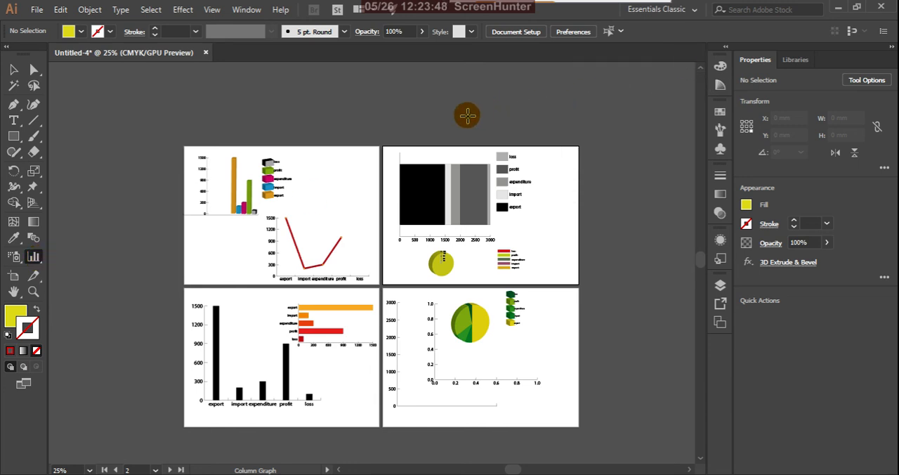
left_click(13, 69)
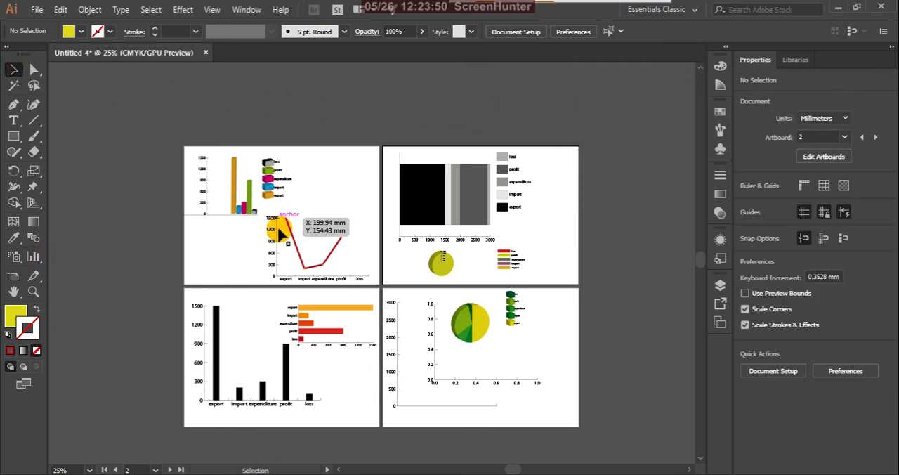
scroll(331, 221, "up", 1)
scroll(359, 207, "down", 1)
scroll(401, 280, "up", 1)
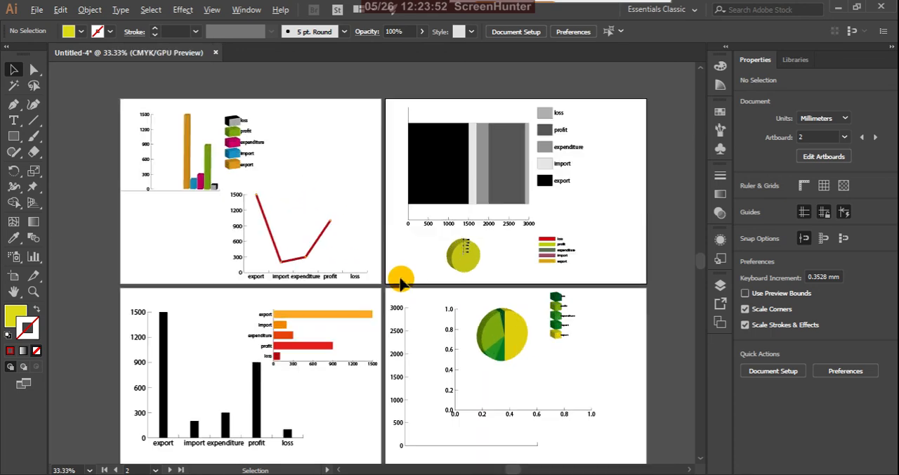